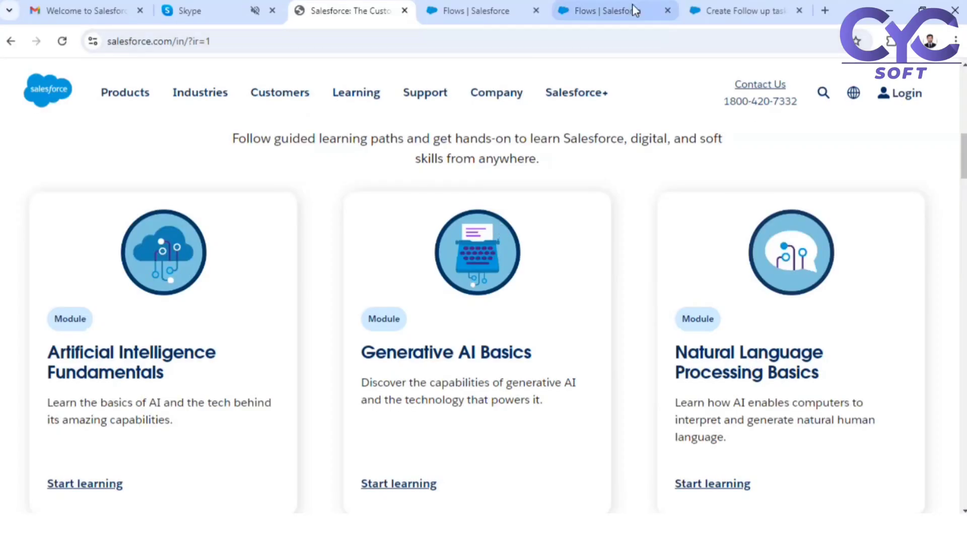
# - Open the Create Follow up task on Lead flow, close the Send Email panel, and select the send email node
pyautogui.click(632, 9)
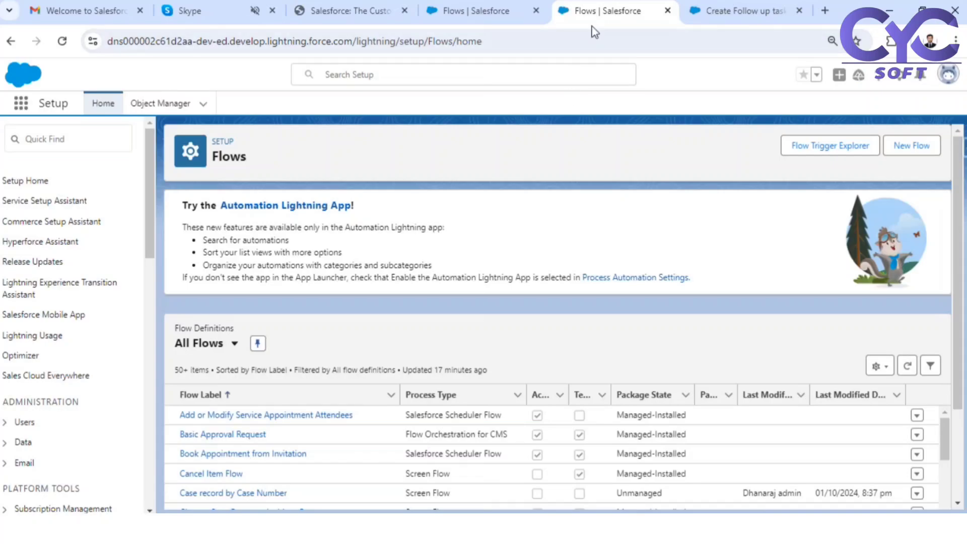
pyautogui.click(720, 8)
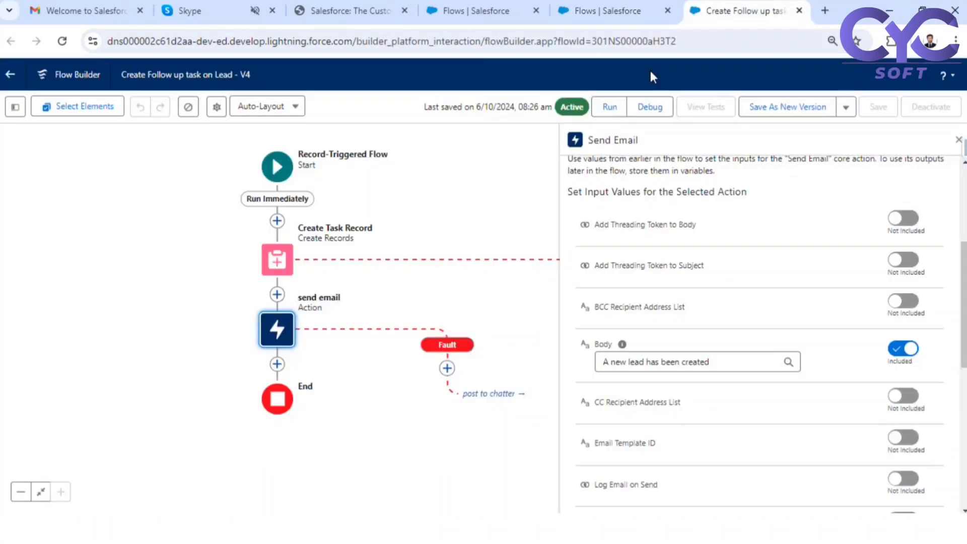
pyautogui.click(957, 135)
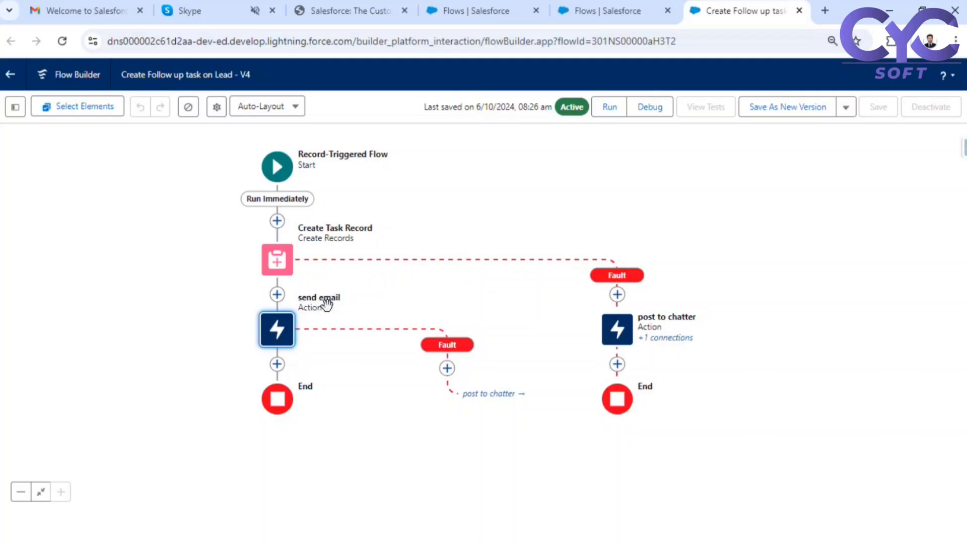
pyautogui.click(275, 340)
# - Review the send email action's Body, Recipient Address List and Subject, then switch to Gmail
pyautogui.click(274, 476)
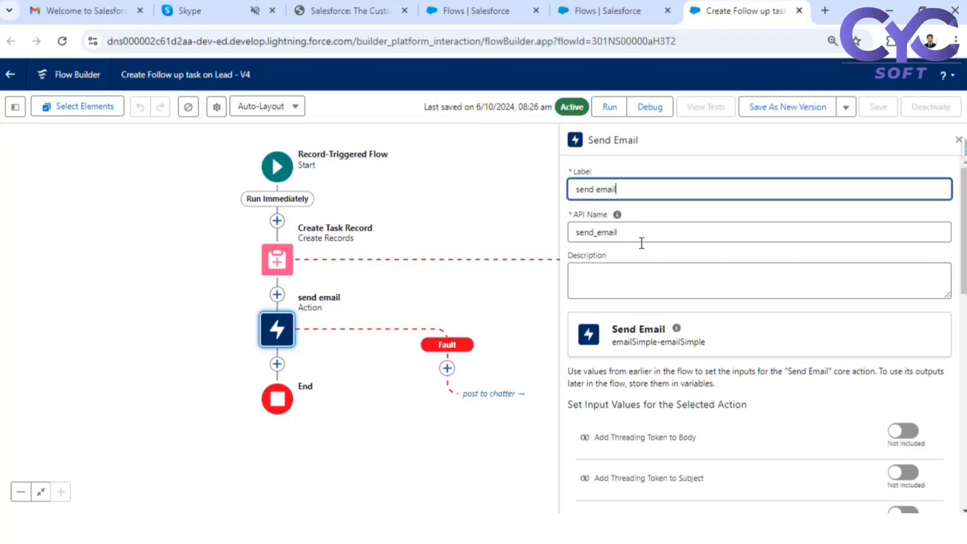
pyautogui.scroll(-5, 641, 242)
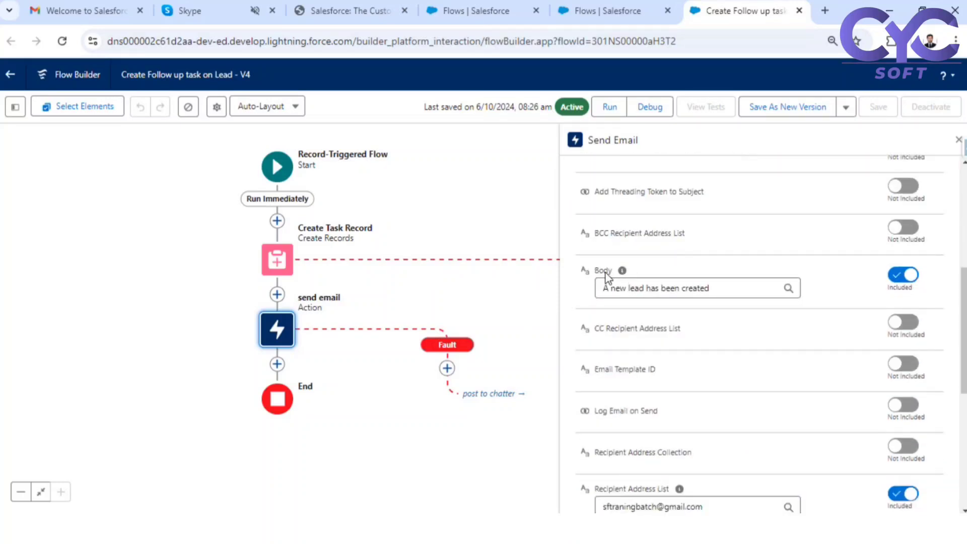
pyautogui.scroll(-5, 608, 276)
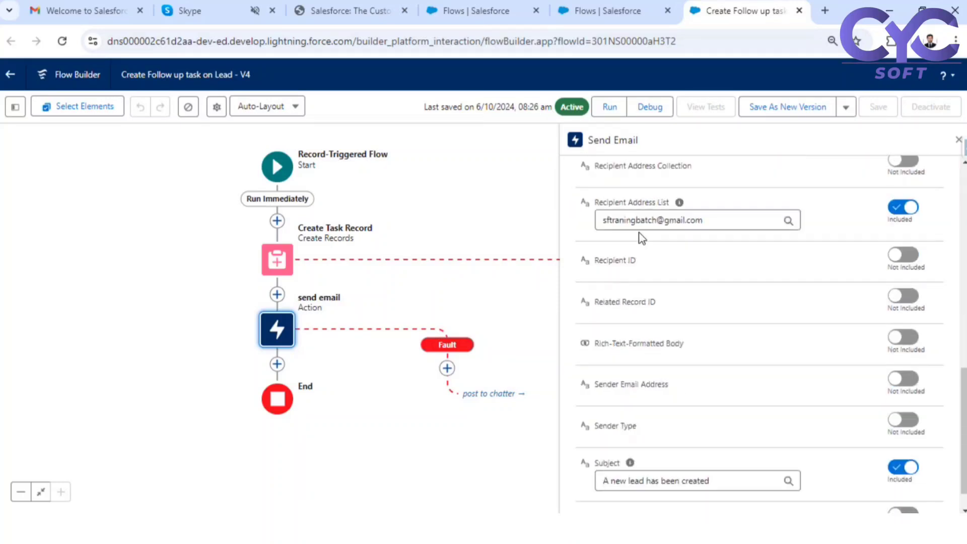
pyautogui.scroll(-1, 667, 403)
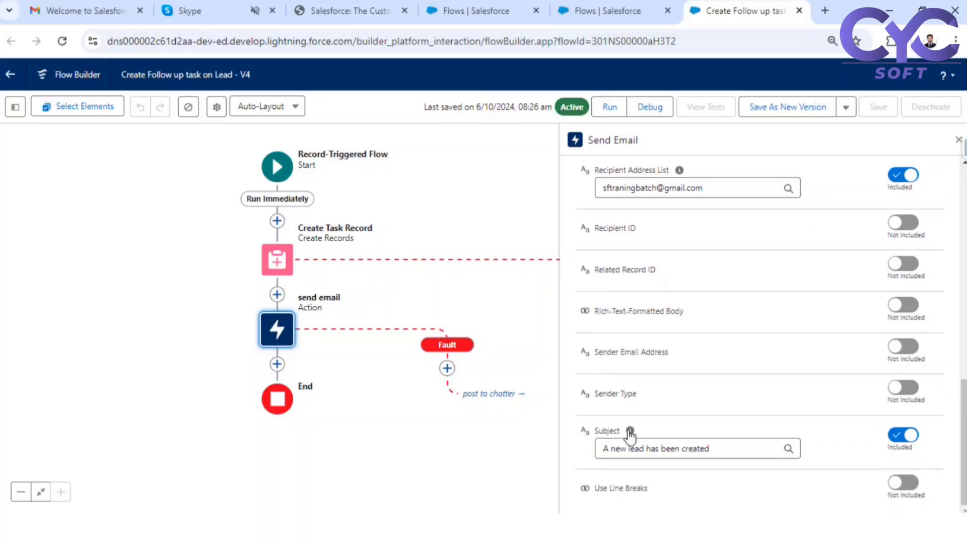
pyautogui.scroll(6, 694, 398)
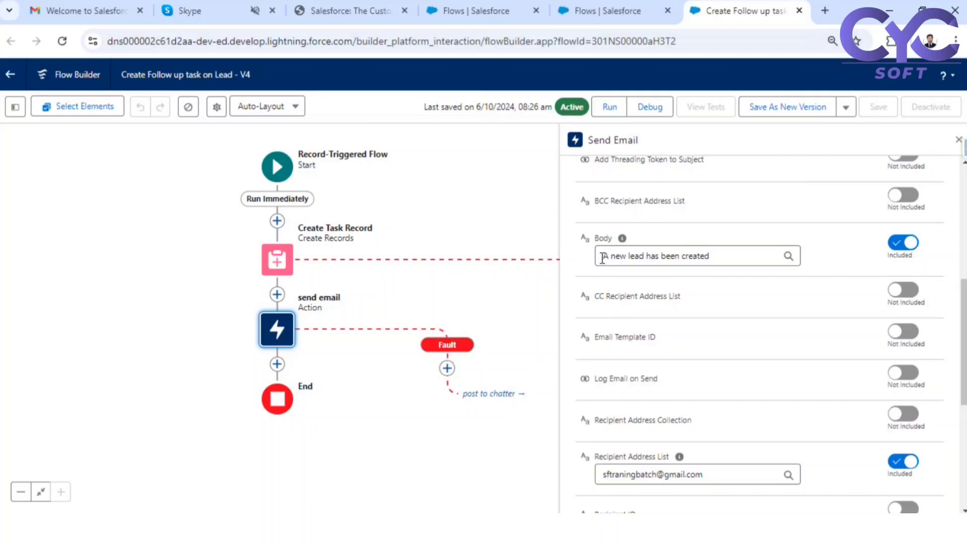
pyautogui.moveTo(604, 256); pyautogui.dragTo(712, 259)
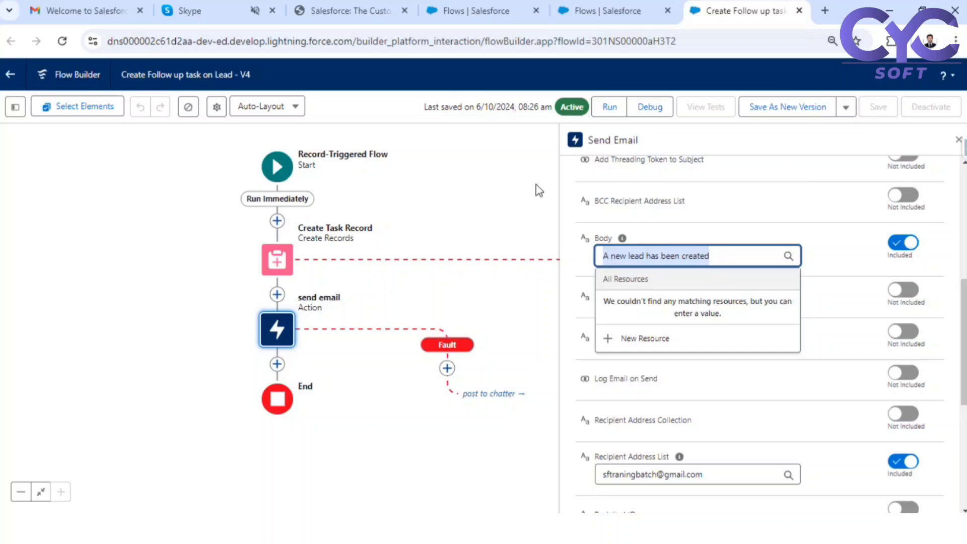
pyautogui.click(101, 11)
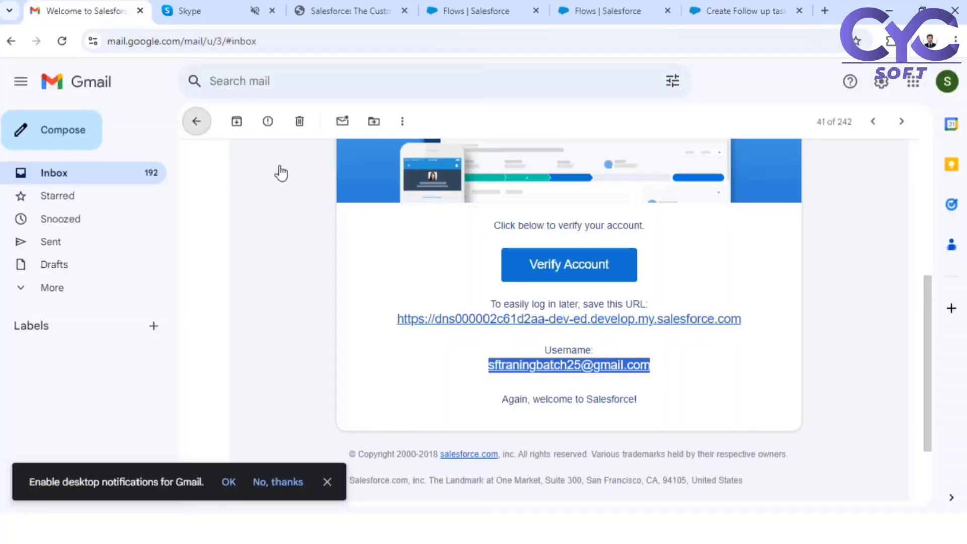
# - Return to the Gmail inbox and read the 'A new lead has been created' email body
pyautogui.press('u')
pyautogui.scroll(10, 440, 227)
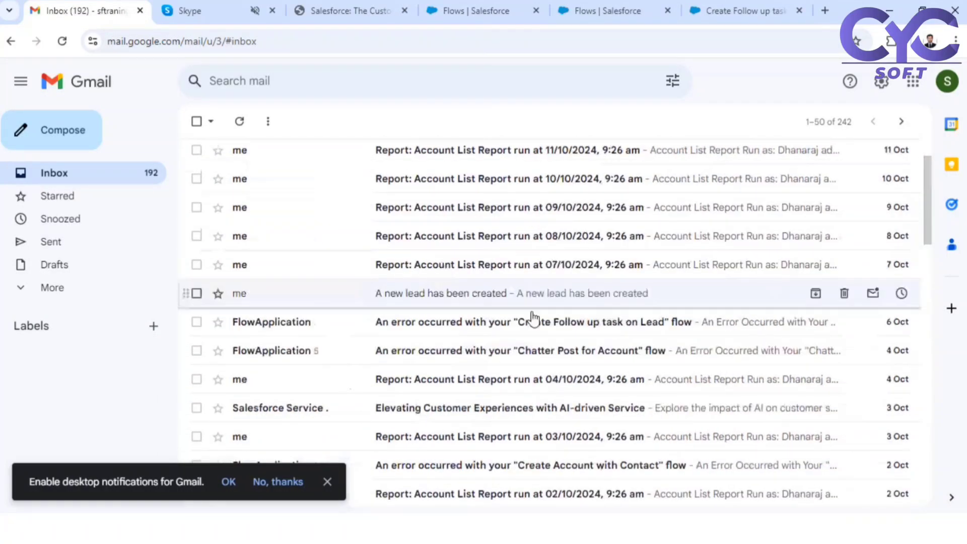
pyautogui.click(479, 294)
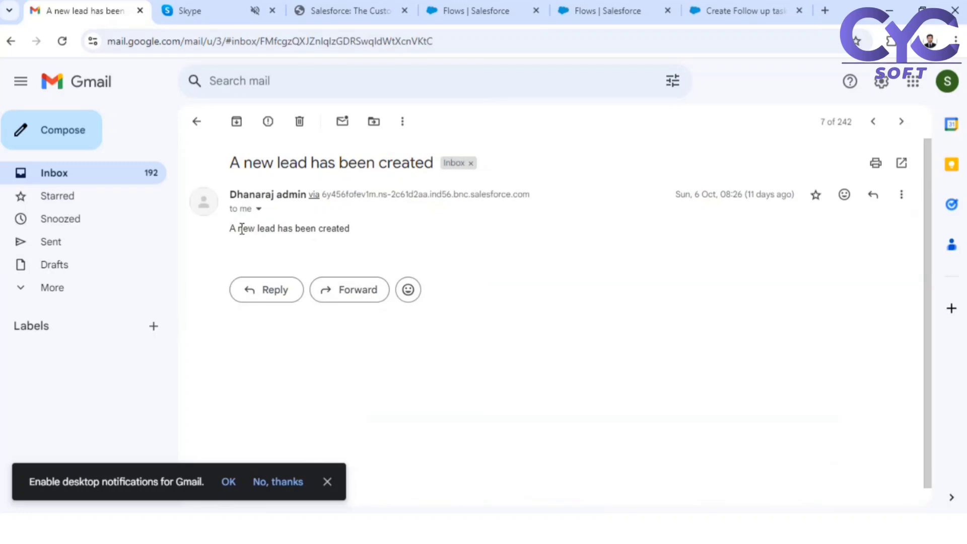
pyautogui.moveTo(232, 231); pyautogui.dragTo(354, 233)
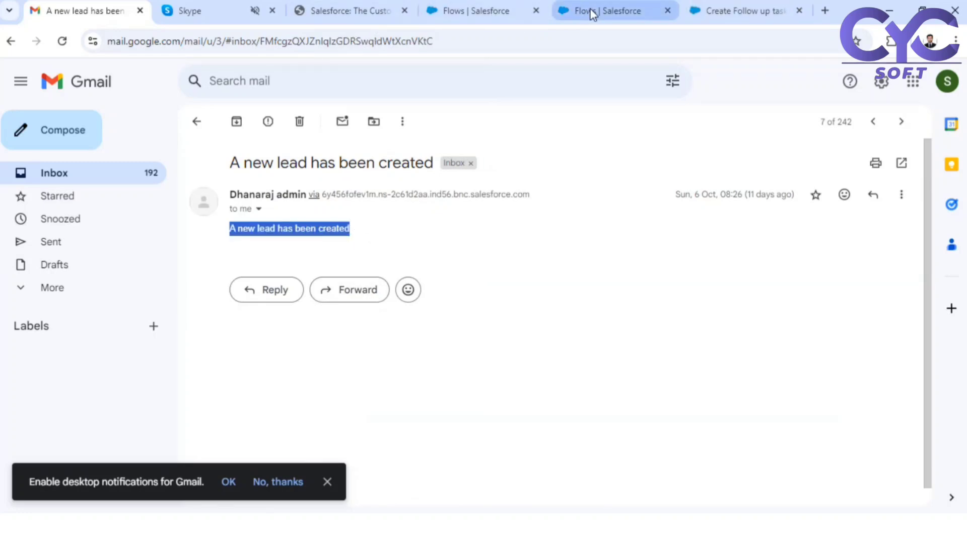
pyautogui.moveTo(592, 14)
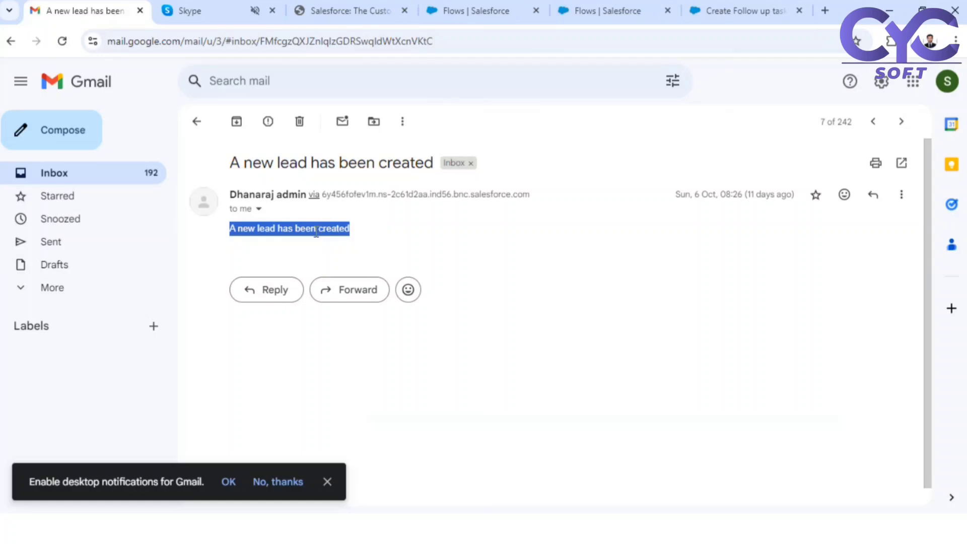
pyautogui.click(289, 229)
pyautogui.moveTo(231, 231)
pyautogui.mouseDown()
pyautogui.moveTo(301, 229)
pyautogui.moveTo(242, 230)
pyautogui.mouseUp()
pyautogui.click(362, 234)
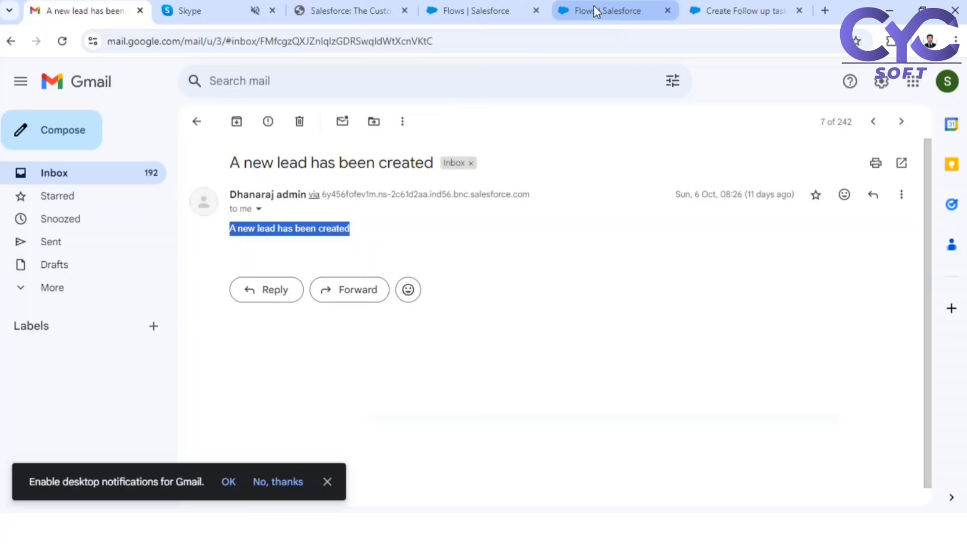
# - Replace the send email Body's fixed text with a Triggering Lead record reference
pyautogui.click(719, 11)
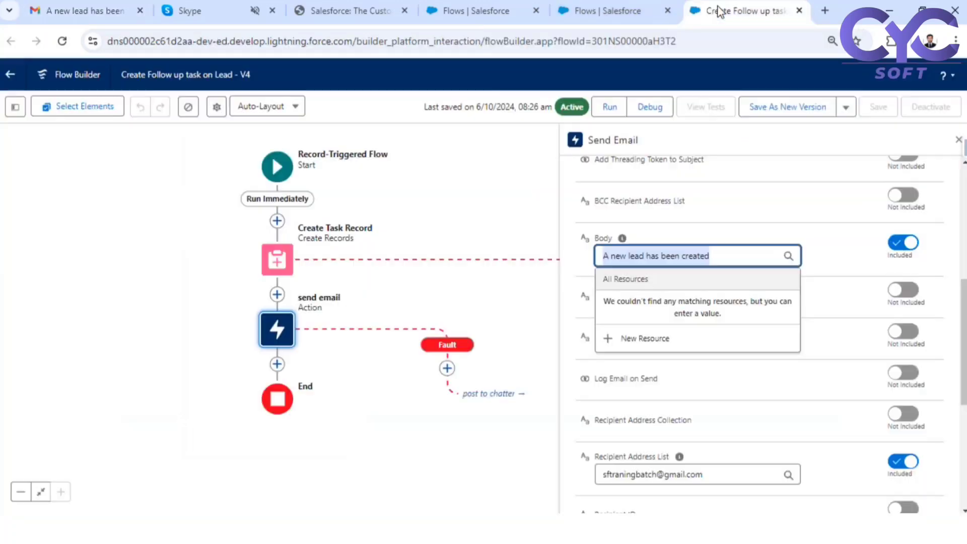
pyautogui.click(151, 328)
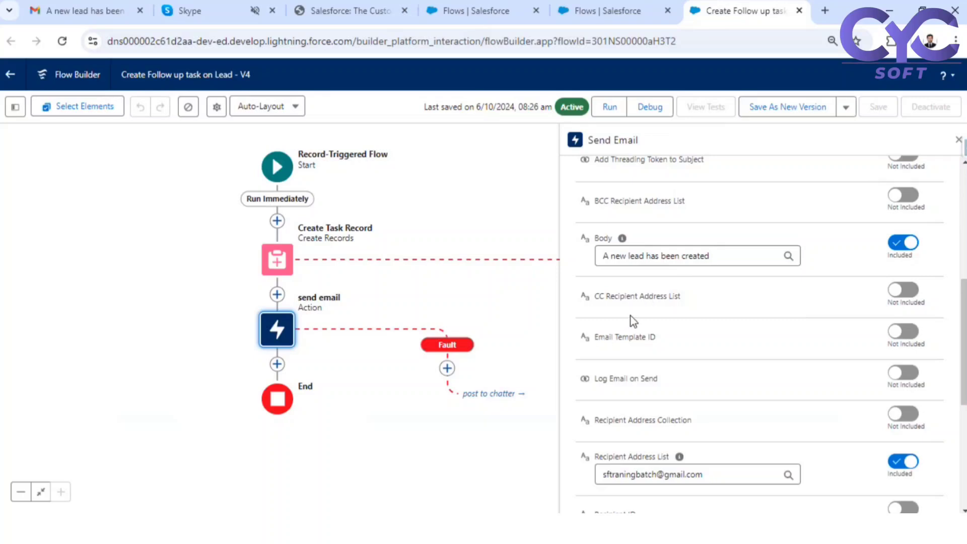
pyautogui.click(723, 260)
pyautogui.moveTo(604, 255); pyautogui.dragTo(739, 252)
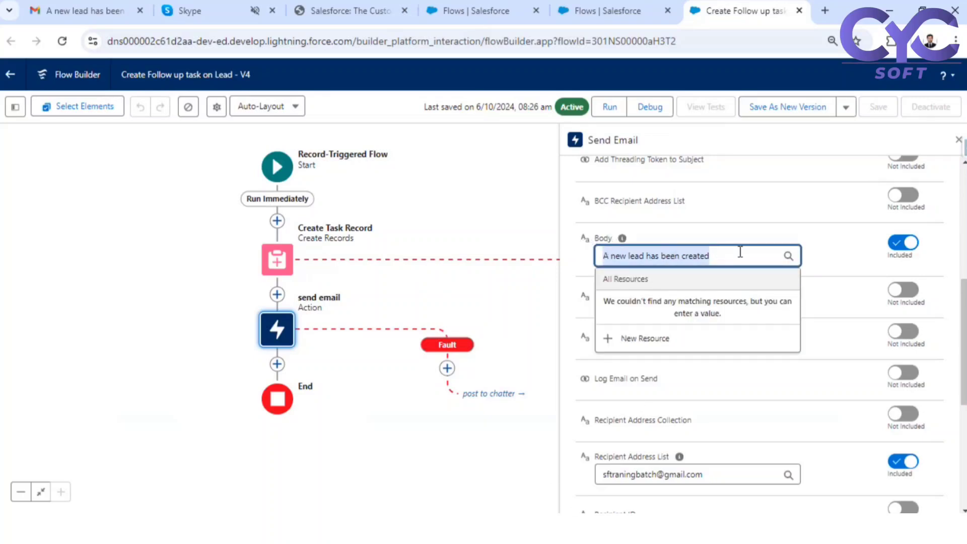
pyautogui.press('BackSpace')
pyautogui.write('reco')
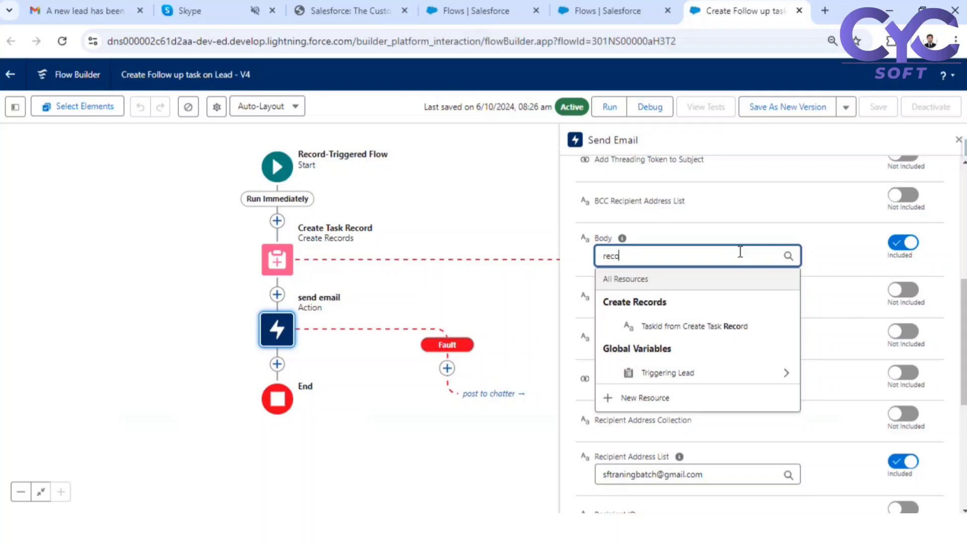
pyautogui.click(743, 385)
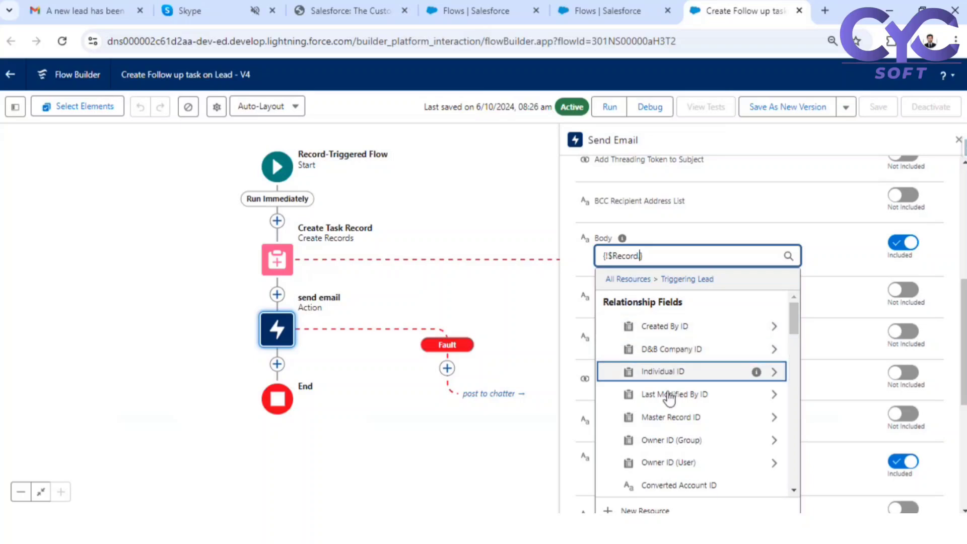
pyautogui.hotkey('alt', 'Tab')
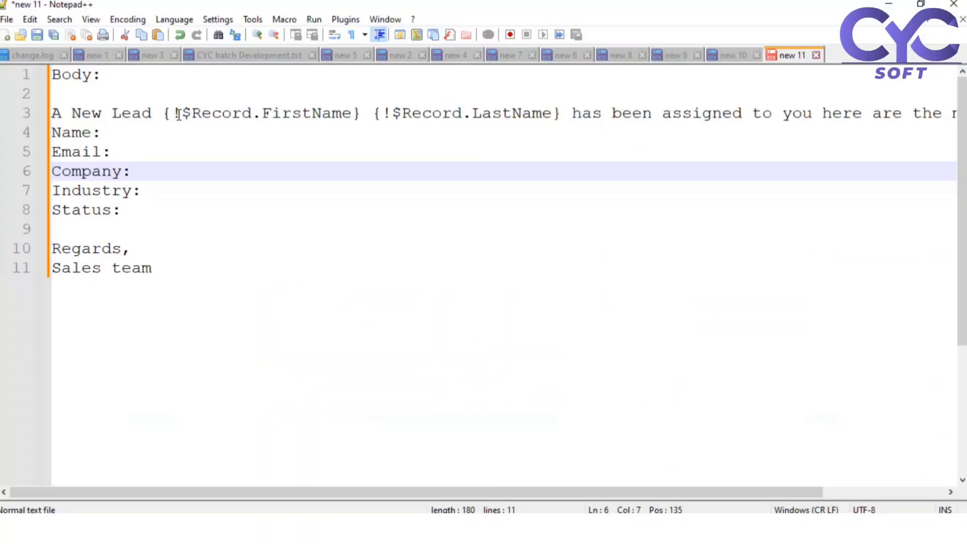
# - Copy {!$Record.FirstName} {!$Record.LastName} from line 3 and paste it after 'Name:' in the template
pyautogui.moveTo(178, 115); pyautogui.dragTo(323, 120)
pyautogui.moveTo(471, 107); pyautogui.dragTo(511, 113)
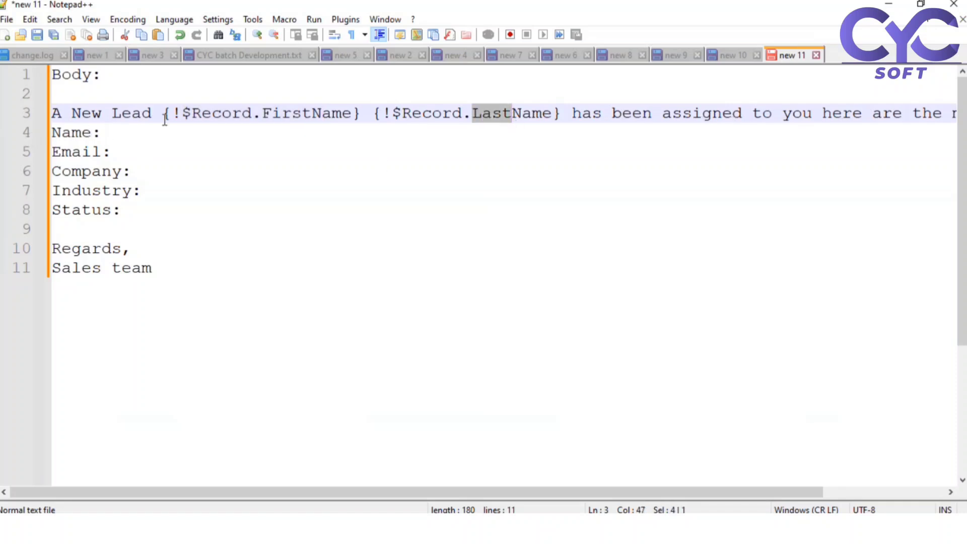
pyautogui.moveTo(162, 113); pyautogui.dragTo(562, 107)
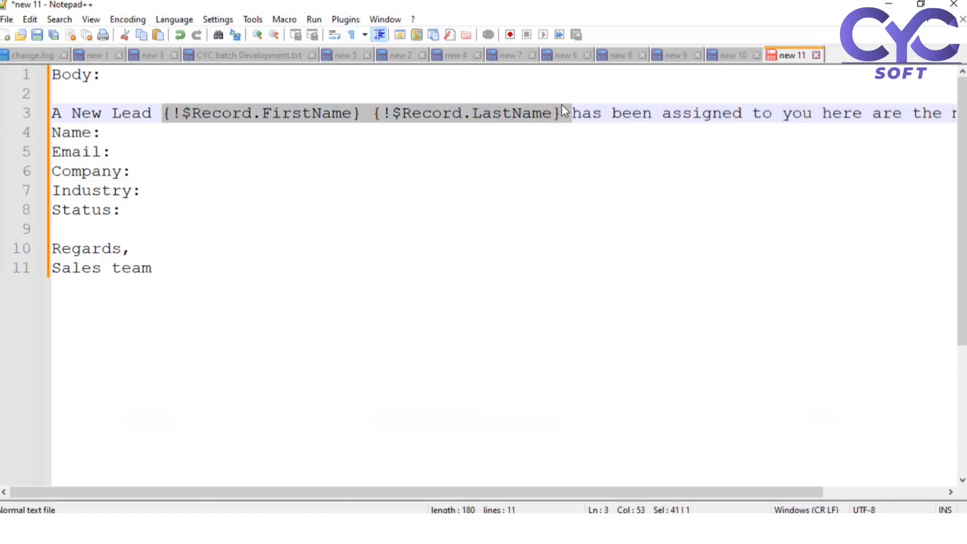
pyautogui.hotkey('ctrl', 'c')
pyautogui.click(194, 133)
pyautogui.hotkey('ctrl', 'v')
pyautogui.click(156, 151)
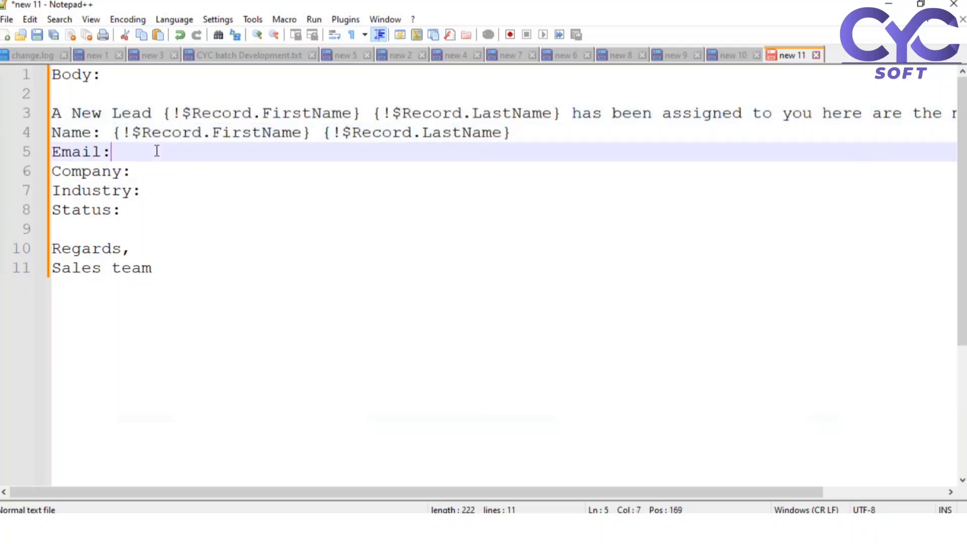
pyautogui.hotkey('alt', 'Tab')
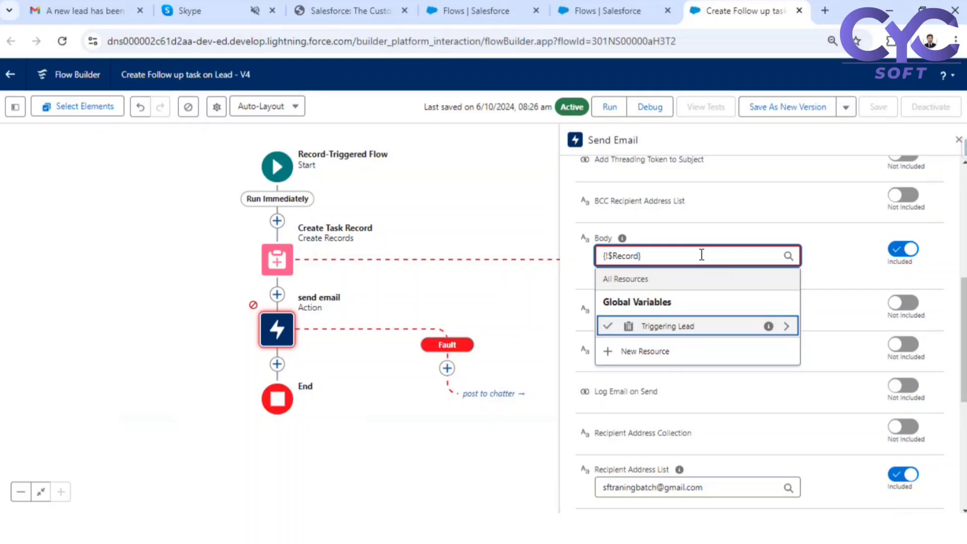
# - Pick the triggering lead's Email field in the Body and paste its merge field after 'Email:'
pyautogui.click(640, 257)
pyautogui.press('BackSpace')
pyautogui.press('BackSpace')
pyautogui.press('BackSpace')
pyautogui.press('BackSpace')
pyautogui.press('BackSpace')
pyautogui.press('BackSpace')
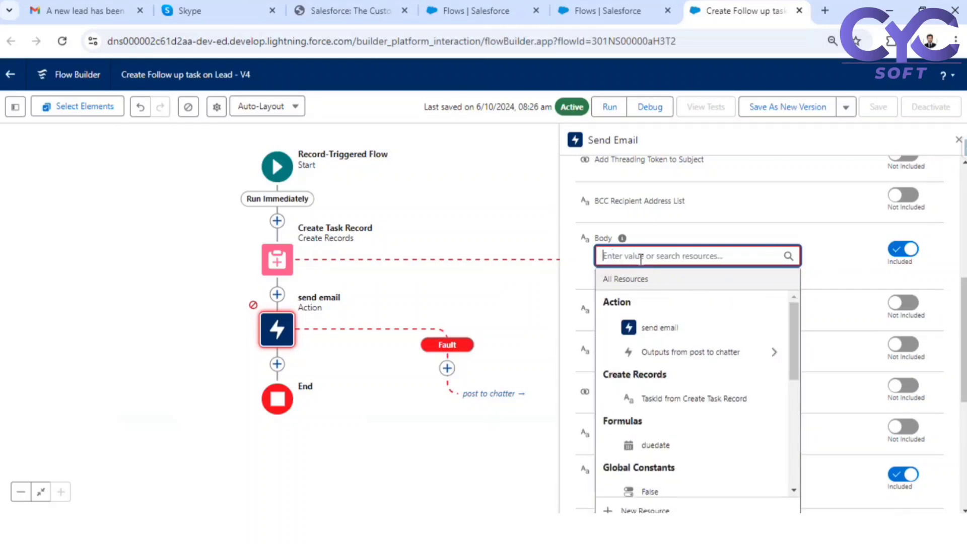
pyautogui.write('reco')
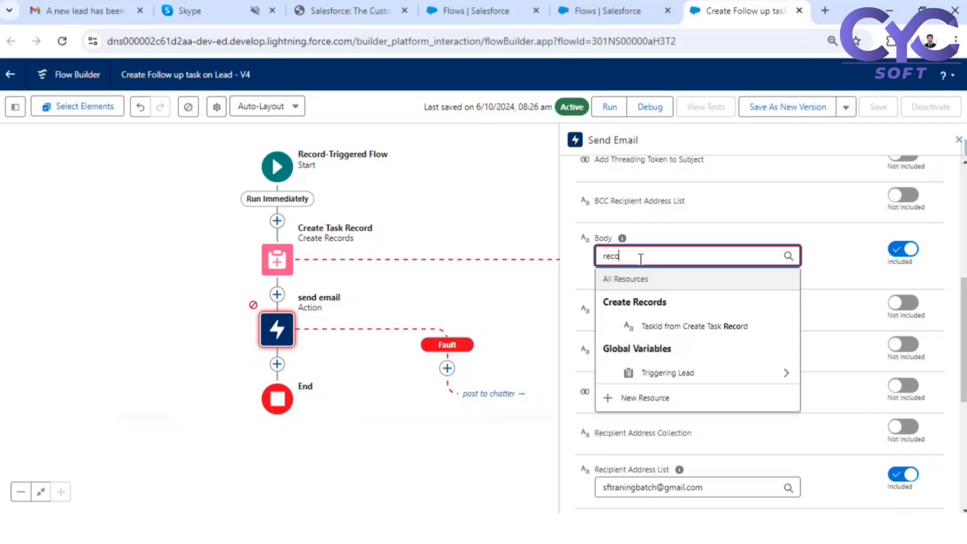
pyautogui.click(723, 378)
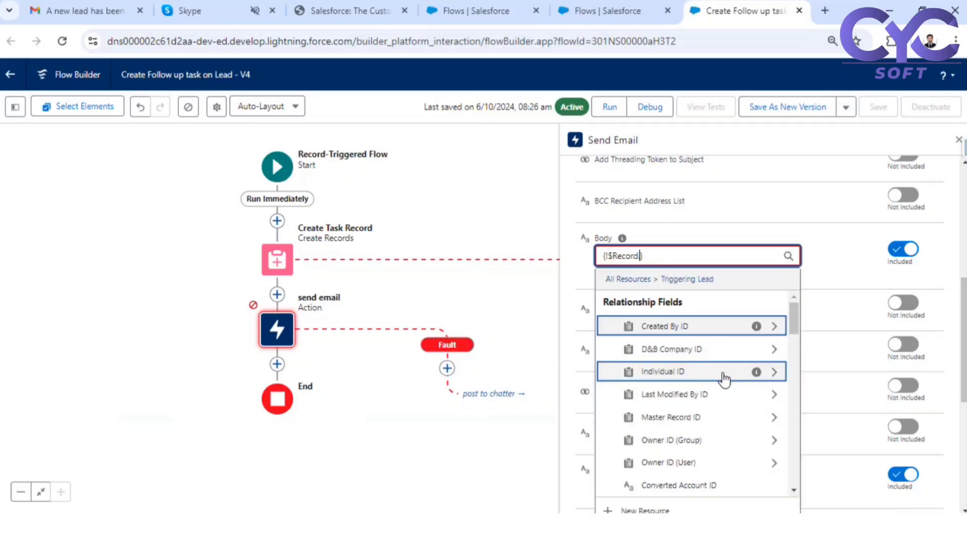
pyautogui.write('ema')
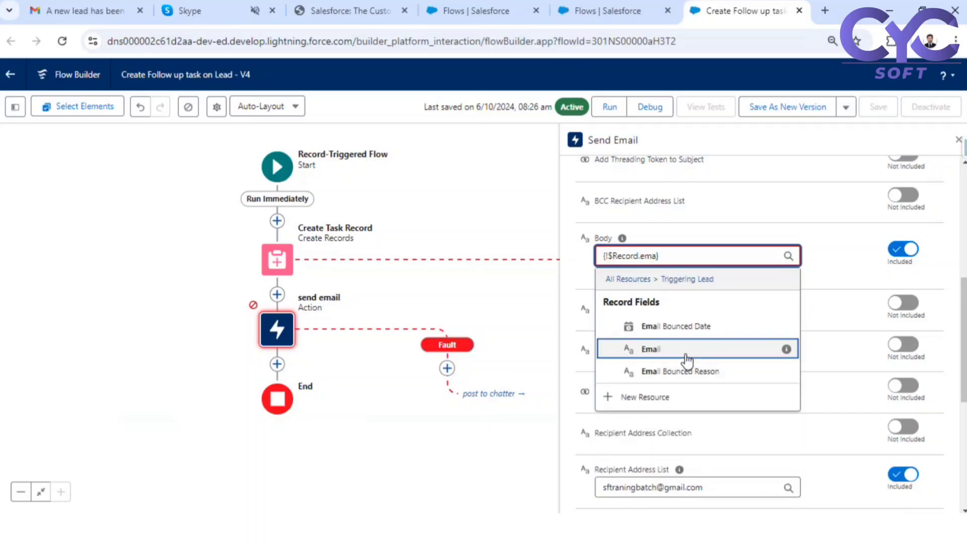
pyautogui.click(688, 351)
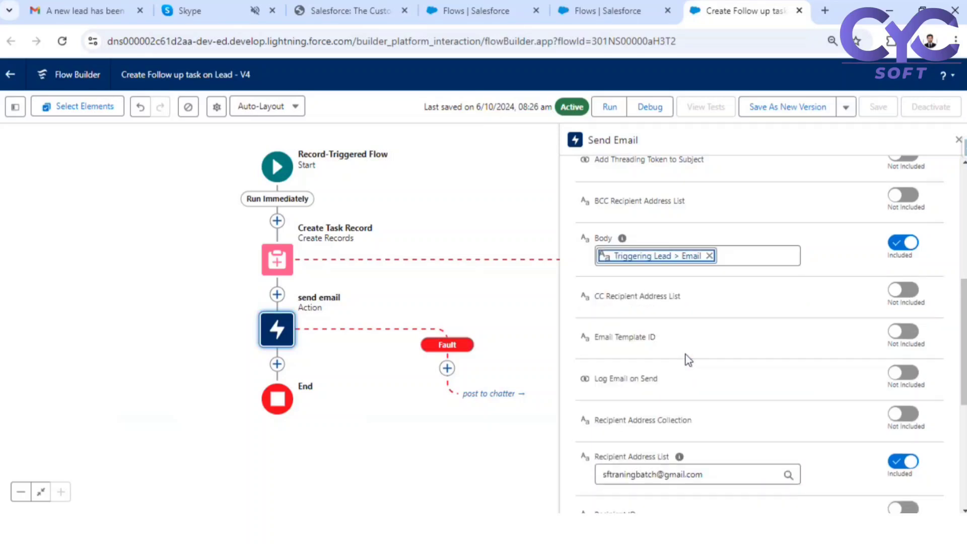
pyautogui.click(671, 255)
pyautogui.hotkey('ctrl', 'a')
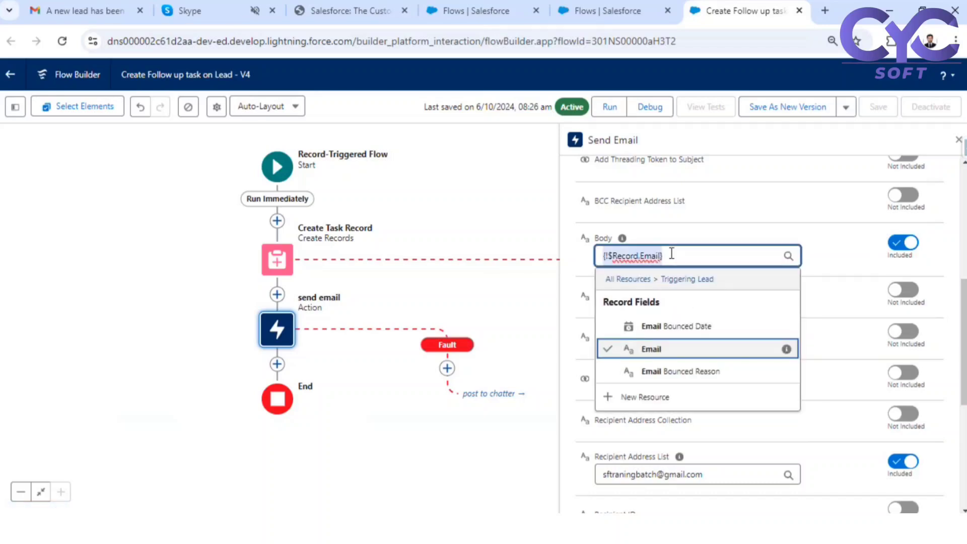
pyautogui.hotkey('alt', 'Tab')
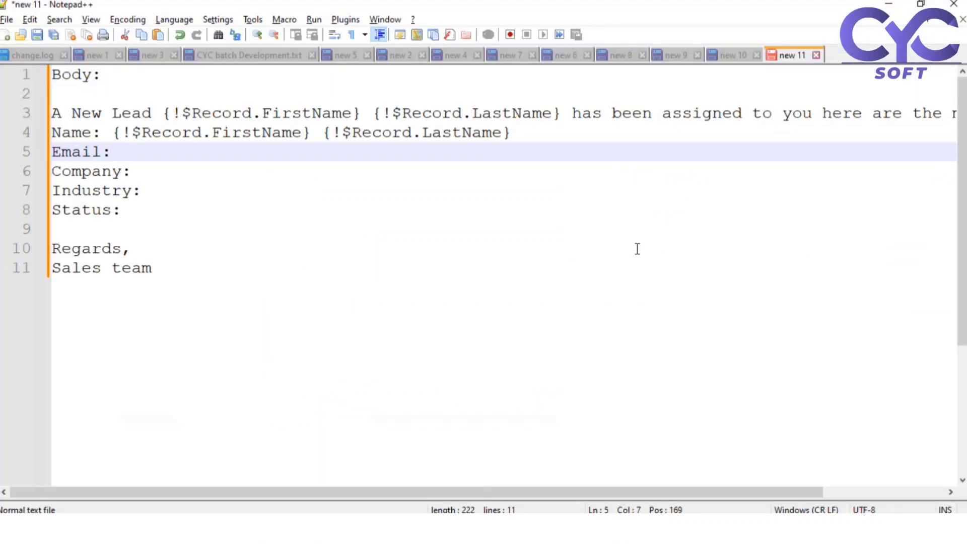
pyautogui.hotkey('ctrl', 'v')
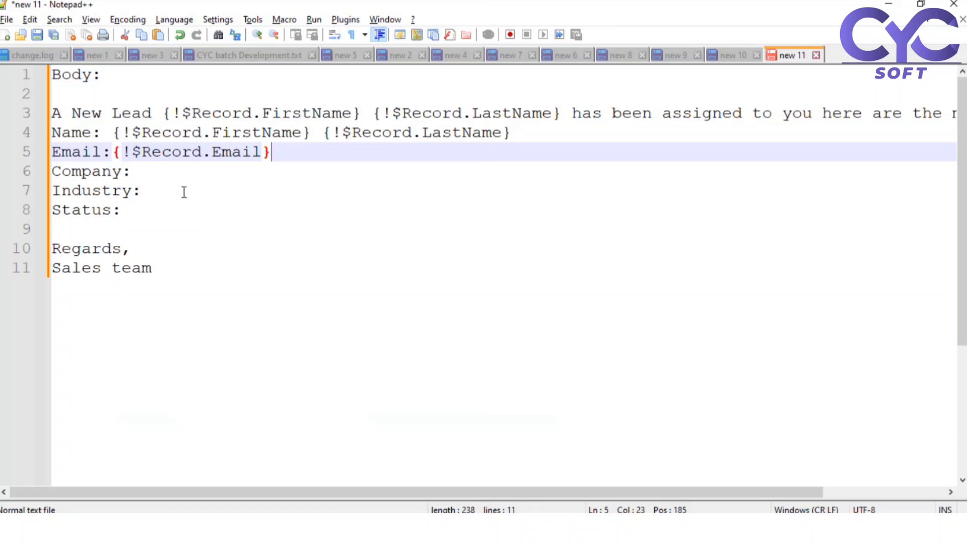
# - Pick the lead's Company field and paste its merge field after 'Company:' in the template
pyautogui.click(174, 171)
pyautogui.hotkey('alt', 'Tab')
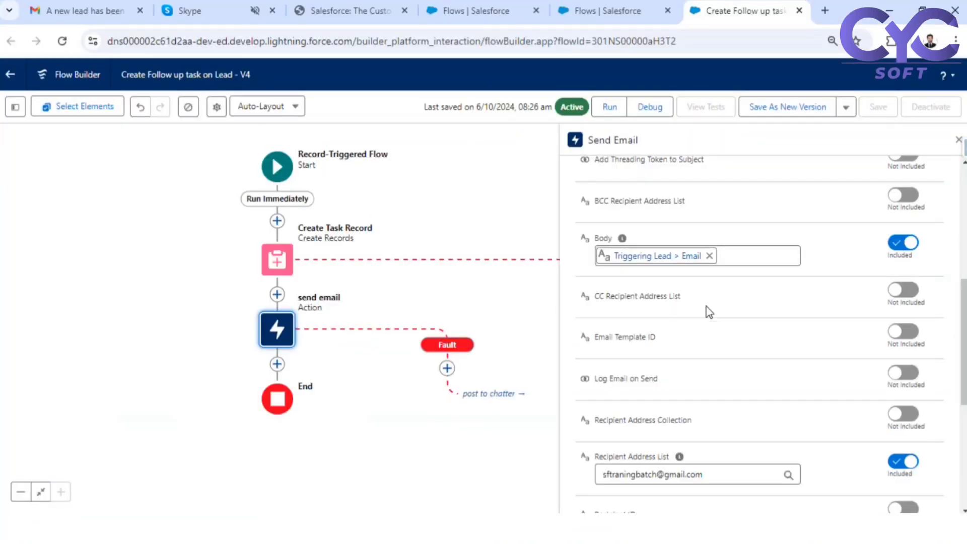
pyautogui.click(678, 256)
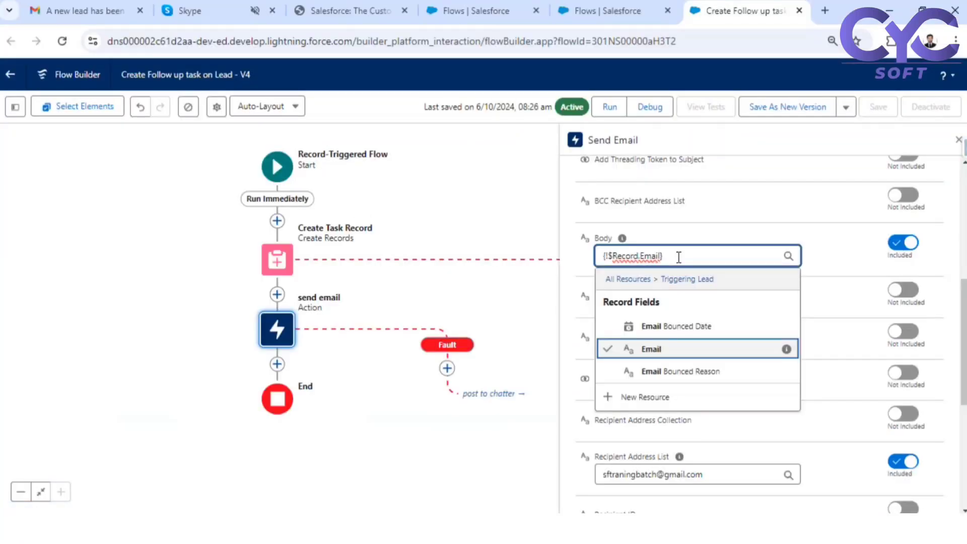
pyautogui.press('BackSpace')
pyautogui.press('BackSpace')
pyautogui.press('BackSpace')
pyautogui.press('BackSpace')
pyautogui.press('BackSpace')
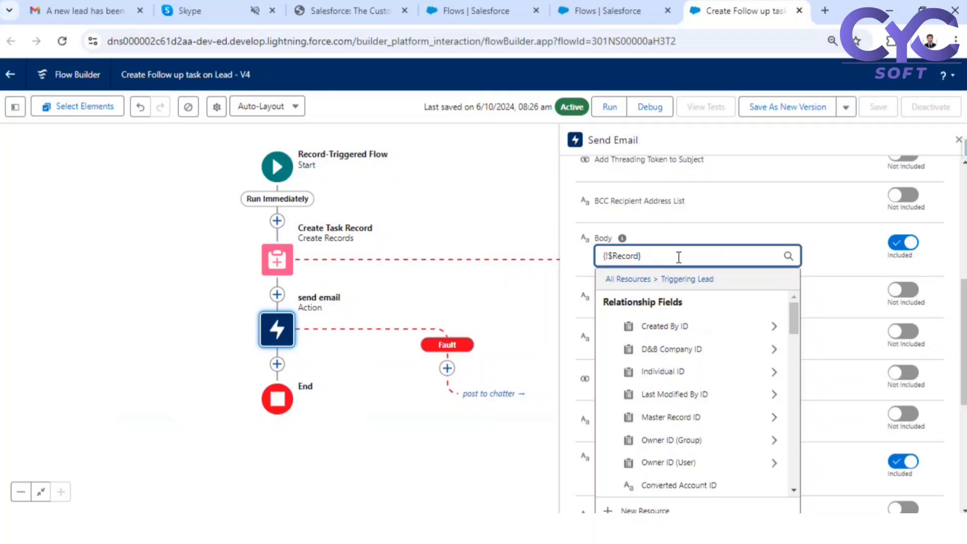
pyautogui.write('comp')
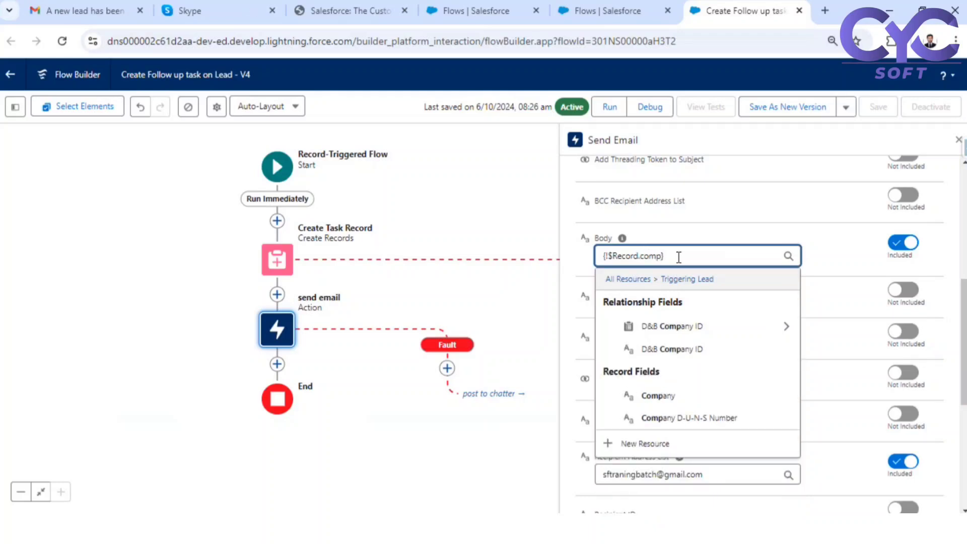
pyautogui.click(695, 396)
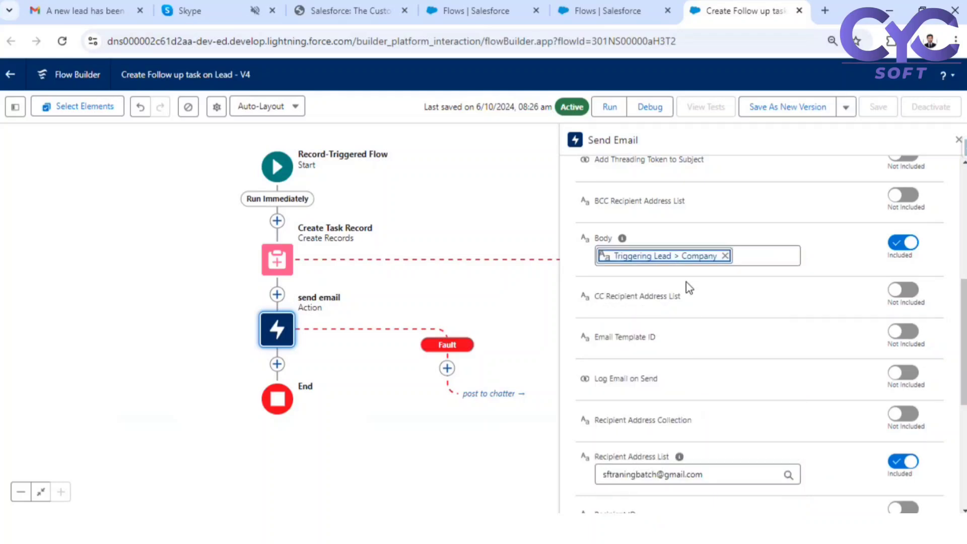
pyautogui.click(674, 256)
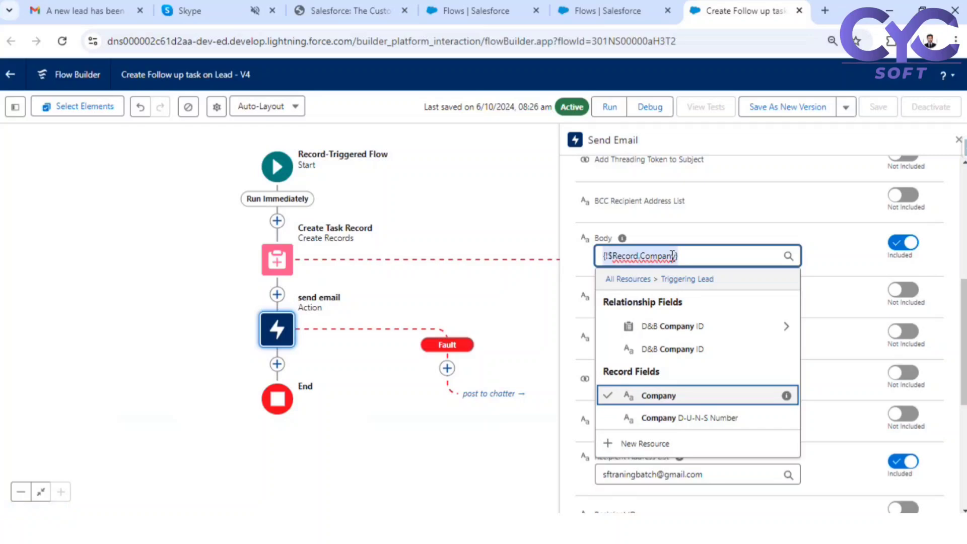
pyautogui.hotkey('ctrl', 'c')
pyautogui.hotkey('alt', 'Tab')
pyautogui.hotkey('ctrl', 'v')
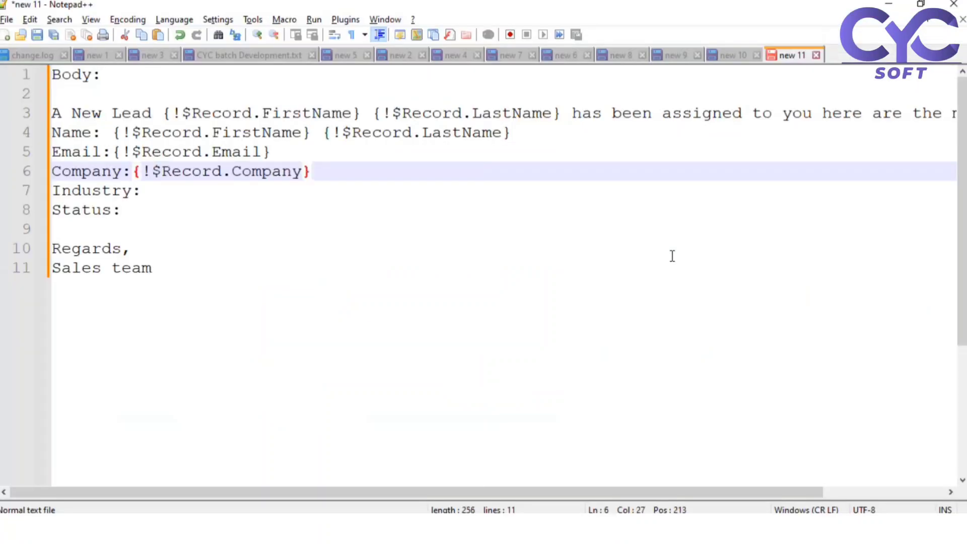
# - Pick the lead's Industry field and paste its merge field after 'Industry:' in the template
pyautogui.hotkey('alt', 'Tab')
pyautogui.click(692, 257)
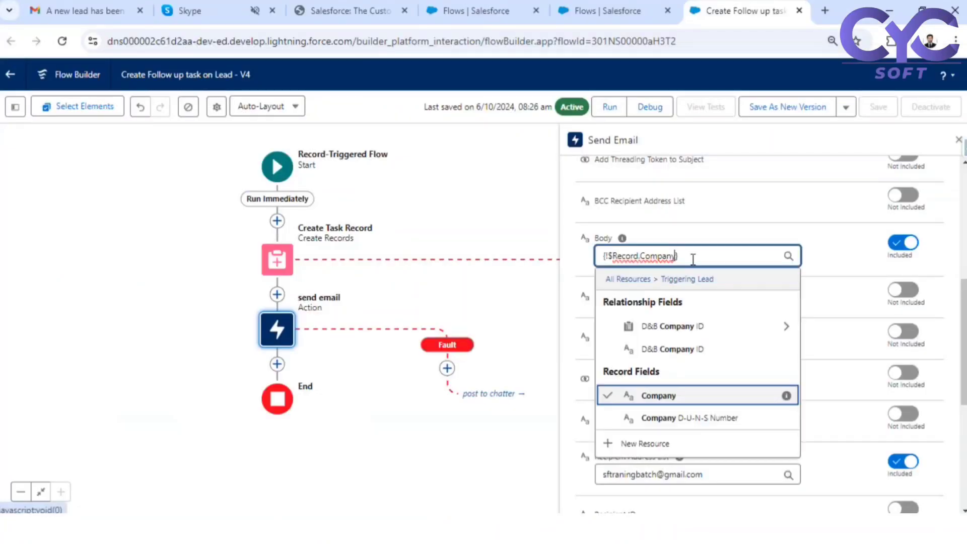
pyautogui.press('BackSpace')
pyautogui.press('BackSpace')
pyautogui.press('BackSpace')
pyautogui.press('BackSpace')
pyautogui.press('BackSpace')
pyautogui.press('BackSpace')
pyautogui.press('BackSpace')
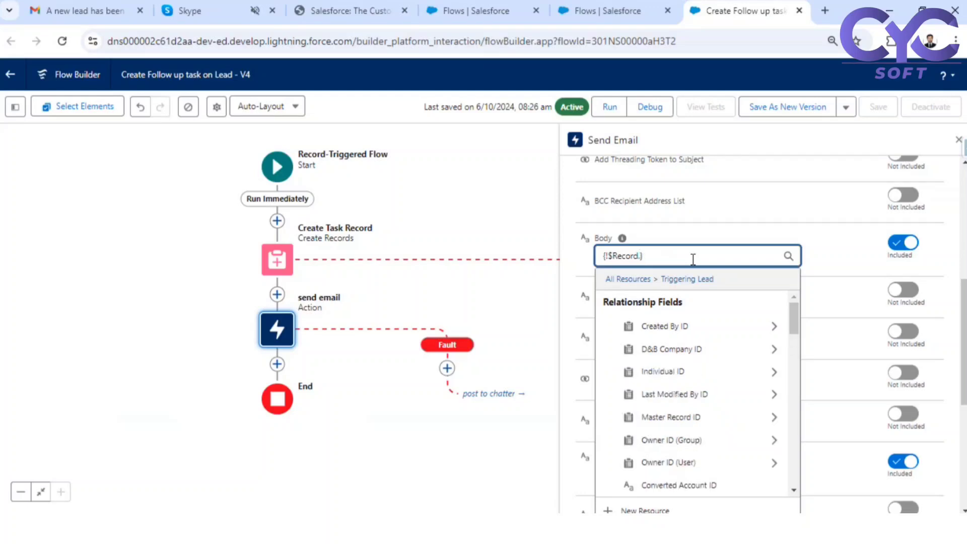
pyautogui.write('Indust')
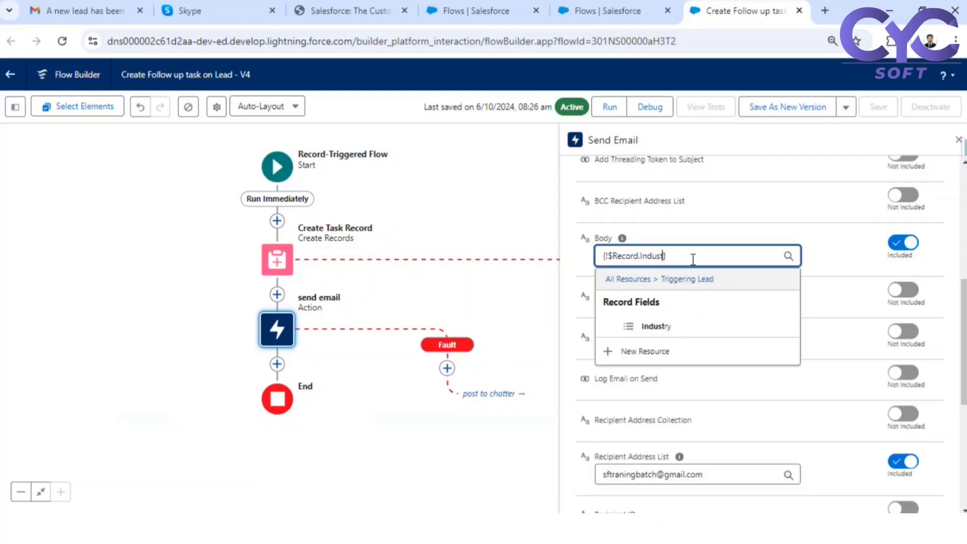
pyautogui.click(678, 328)
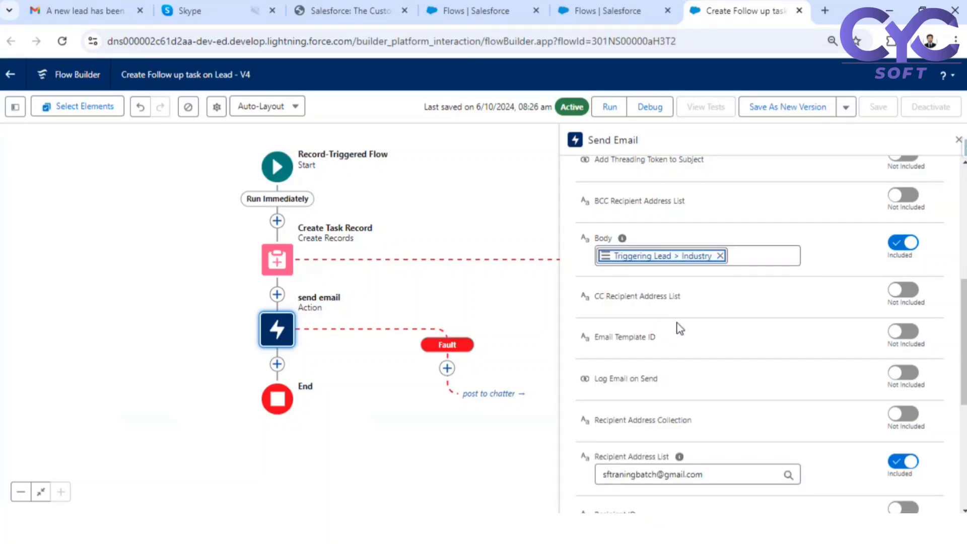
pyautogui.click(669, 257)
pyautogui.tripleClick(667, 253)
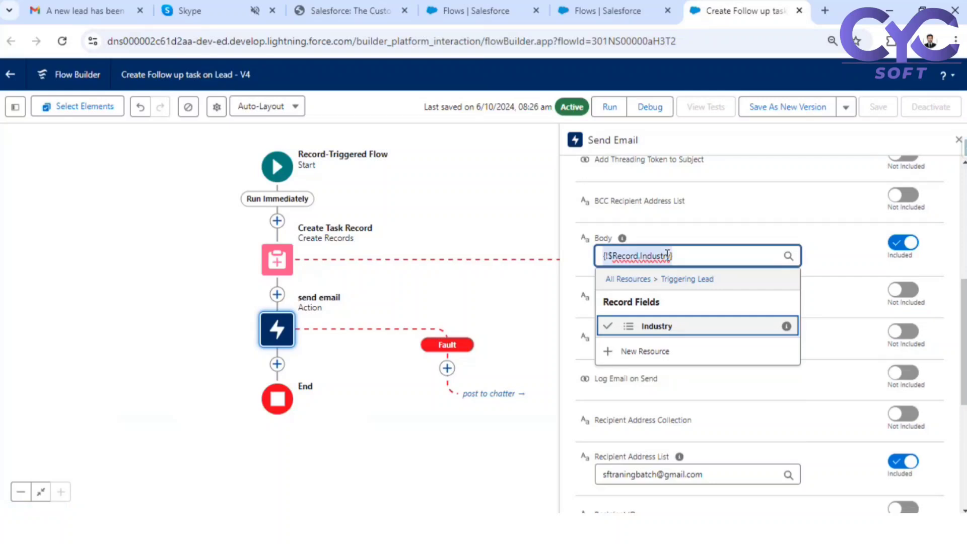
pyautogui.hotkey('alt', 'Tab')
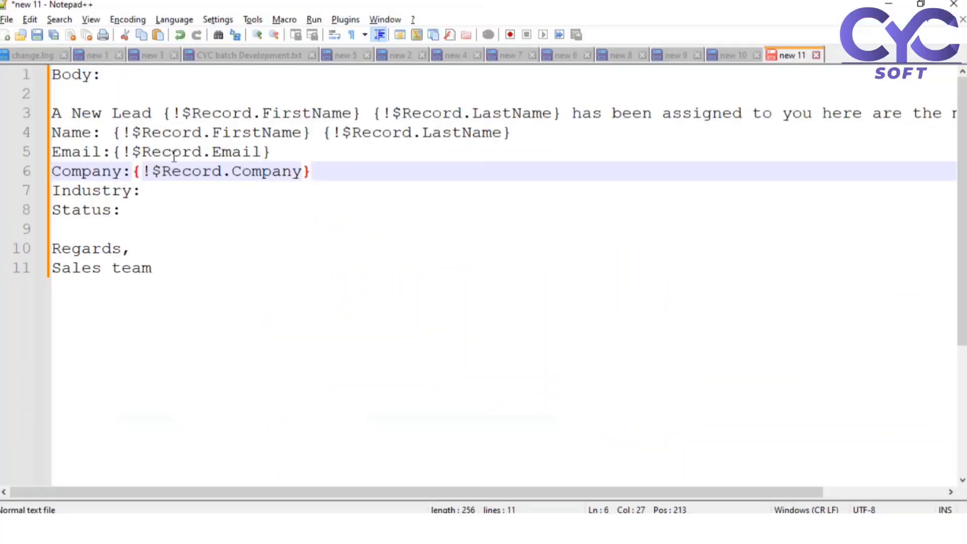
pyautogui.click(167, 190)
pyautogui.hotkey('ctrl', 'v')
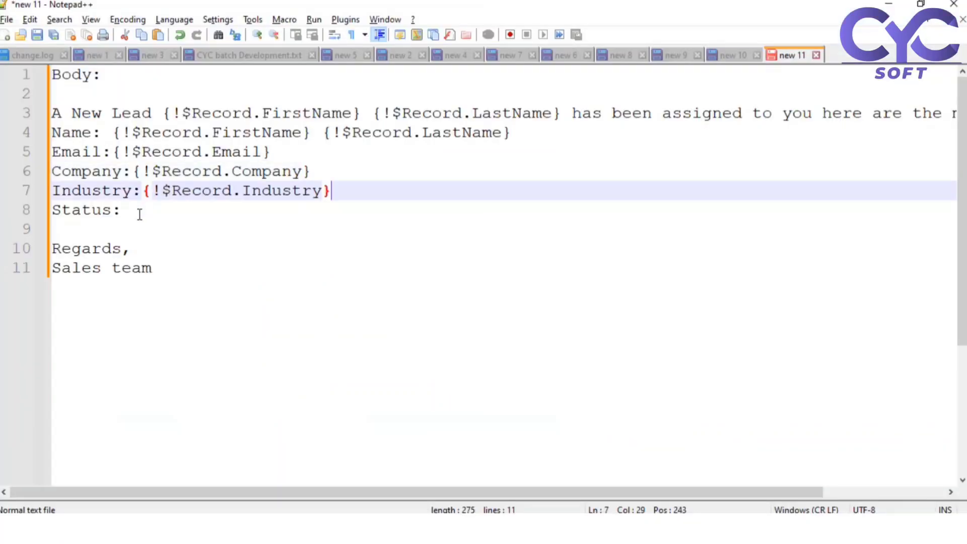
# - Paste the lead's Status merge field after 'Status:', then copy the finished email text
pyautogui.click(139, 213)
pyautogui.hotkey('alt', 'Tab')
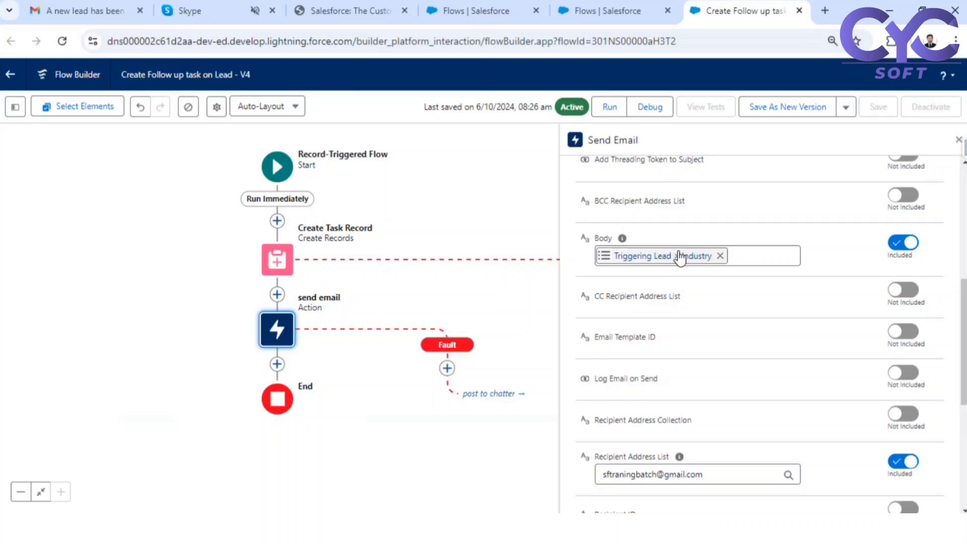
pyautogui.click(680, 258)
pyautogui.press('BackSpace')
pyautogui.press('BackSpace')
pyautogui.press('BackSpace')
pyautogui.press('BackSpace')
pyautogui.press('BackSpace')
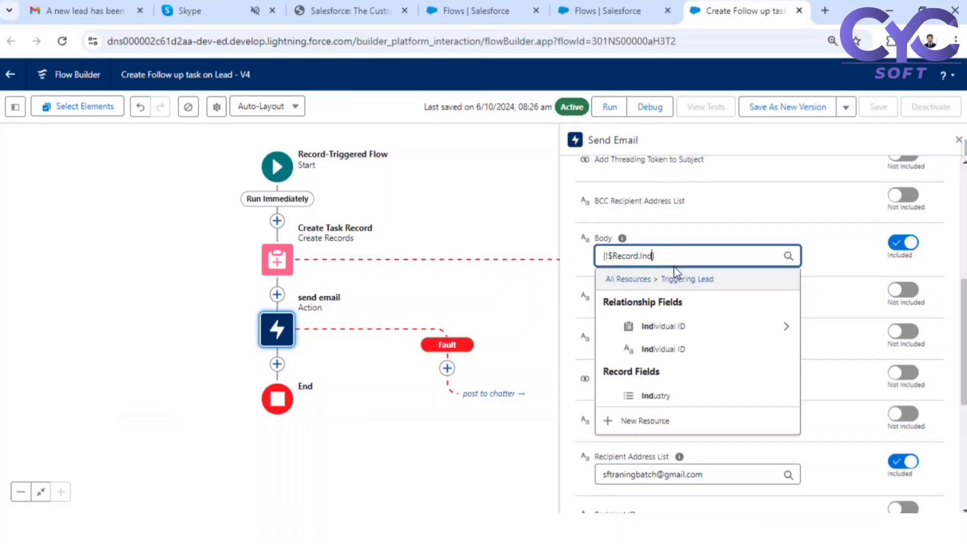
pyautogui.press('BackSpace')
pyautogui.press('BackSpace')
pyautogui.write('statu')
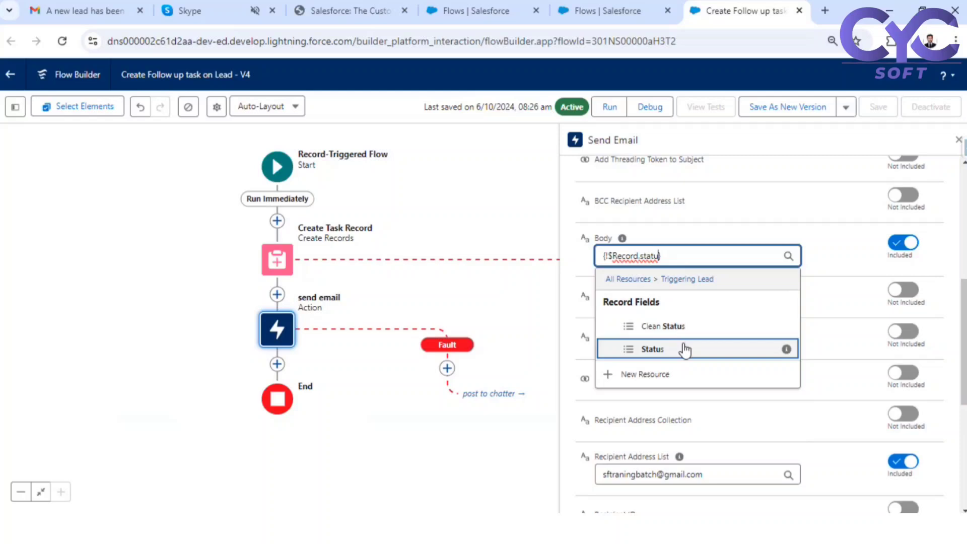
pyautogui.click(688, 347)
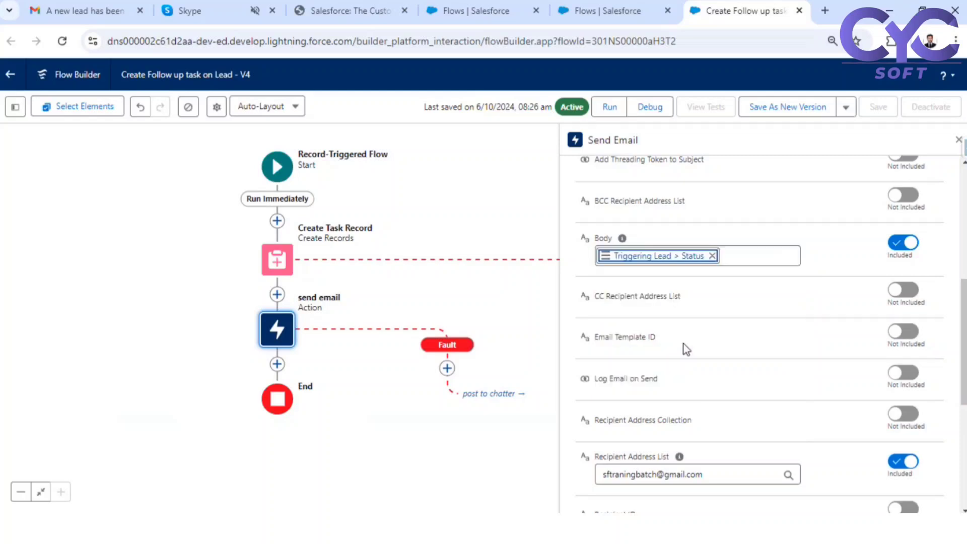
pyautogui.click(670, 259)
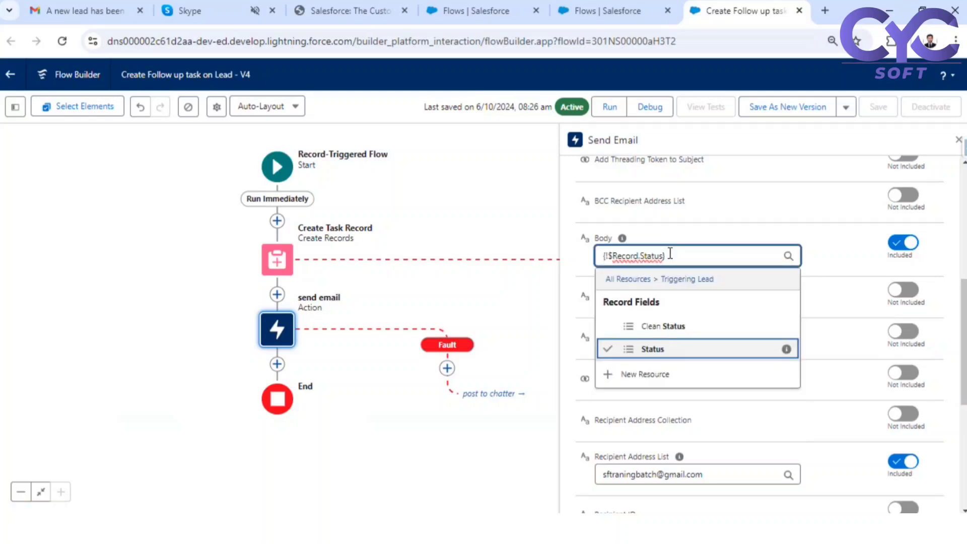
pyautogui.tripleClick(670, 254)
pyautogui.hotkey('ctrl', 'c')
pyautogui.hotkey('alt', 'Tab')
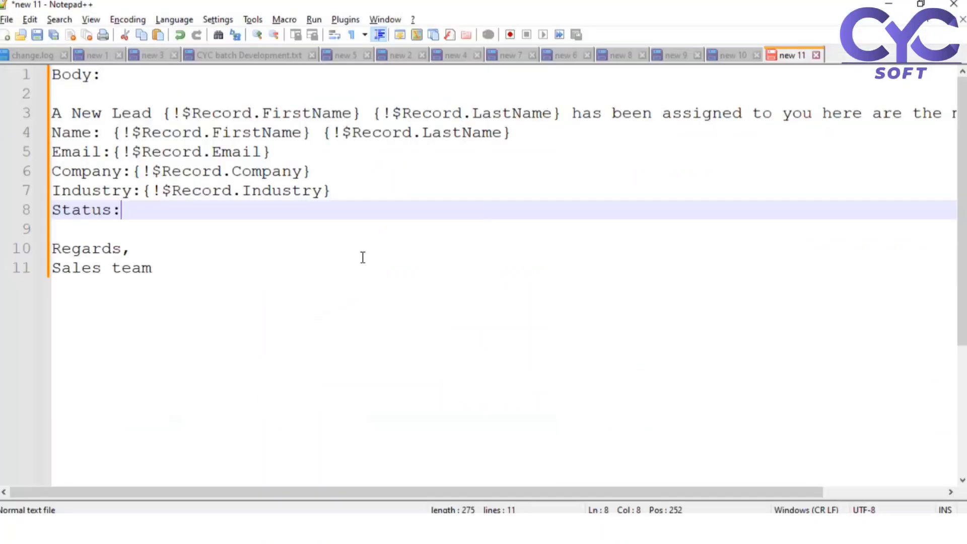
pyautogui.hotkey('ctrl', 'v')
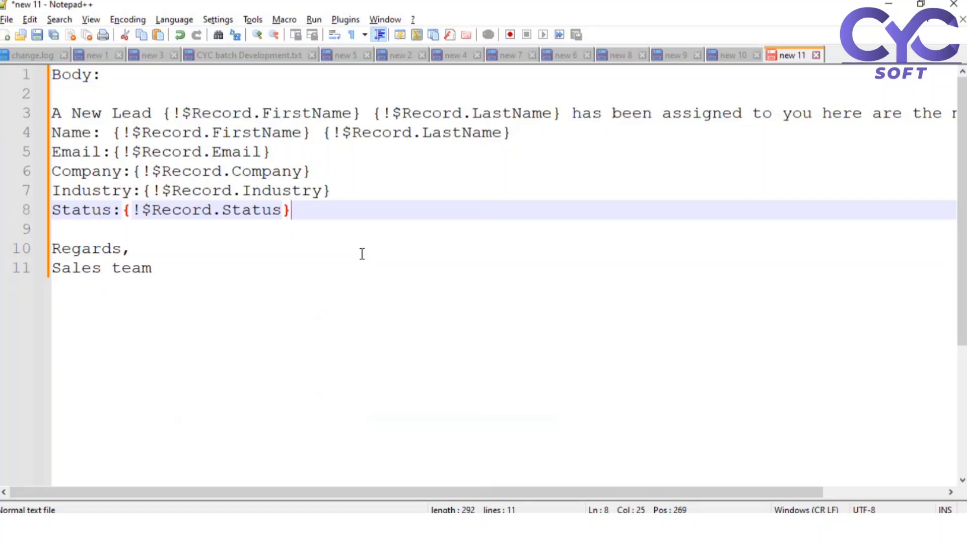
pyautogui.moveTo(160, 271); pyautogui.dragTo(51, 115)
pyautogui.hotkey('ctrl', 'c')
# - Paste the finished email text into the Body, save the flow as a new version and activate it
pyautogui.hotkey('alt', 'Tab')
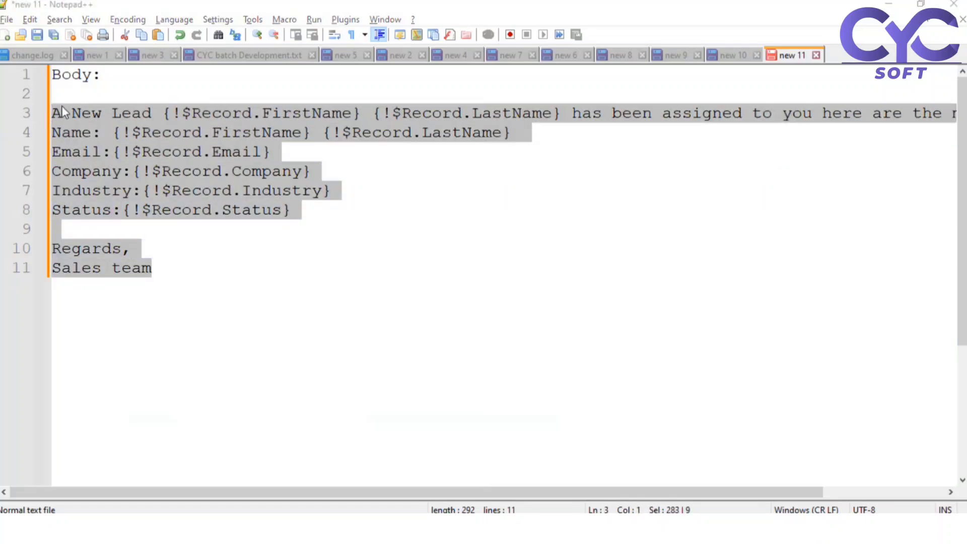
pyautogui.click(712, 256)
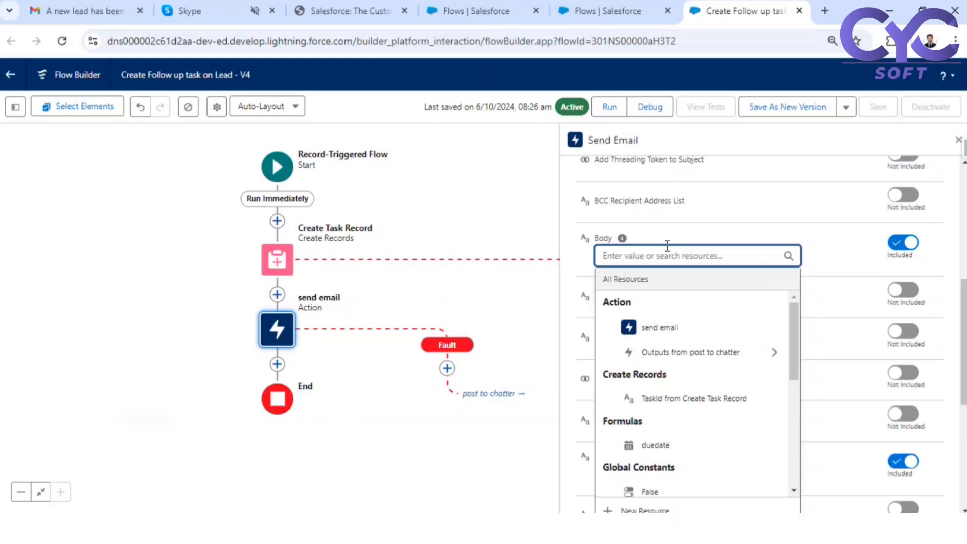
pyautogui.hotkey('ctrl', 'v')
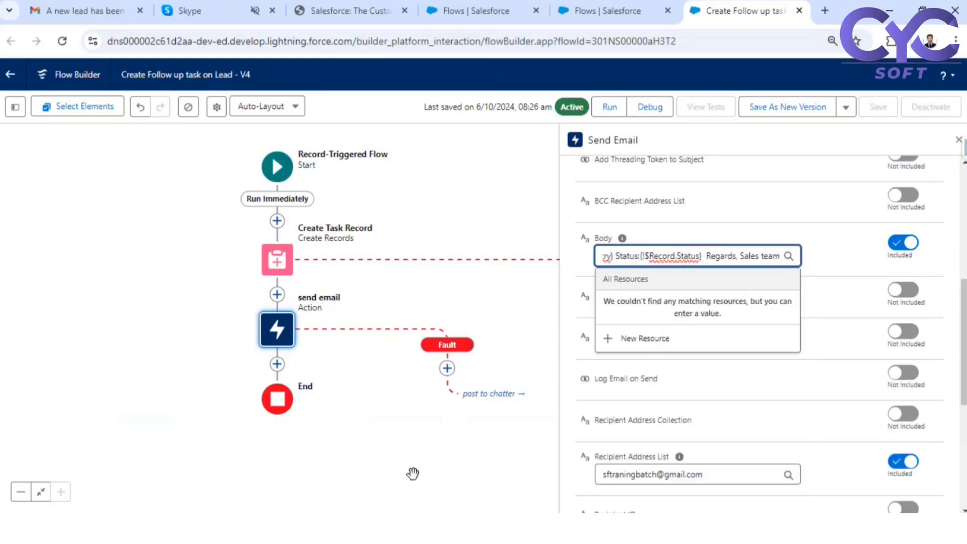
pyautogui.click(557, 385)
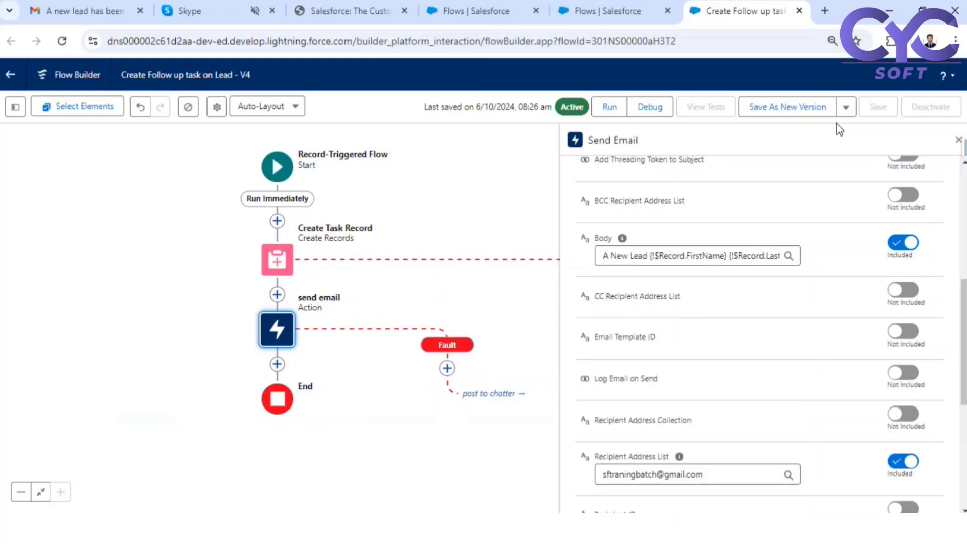
pyautogui.click(806, 109)
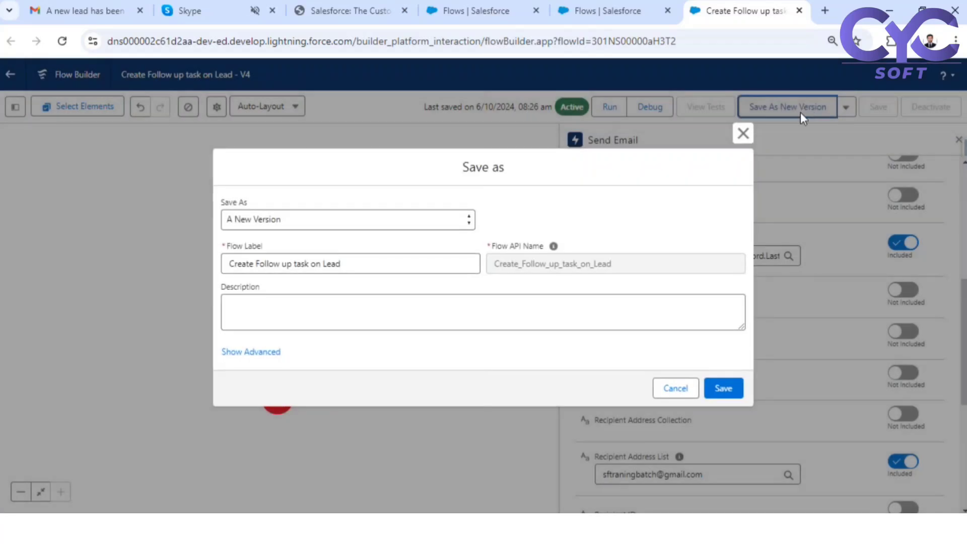
pyautogui.click(727, 389)
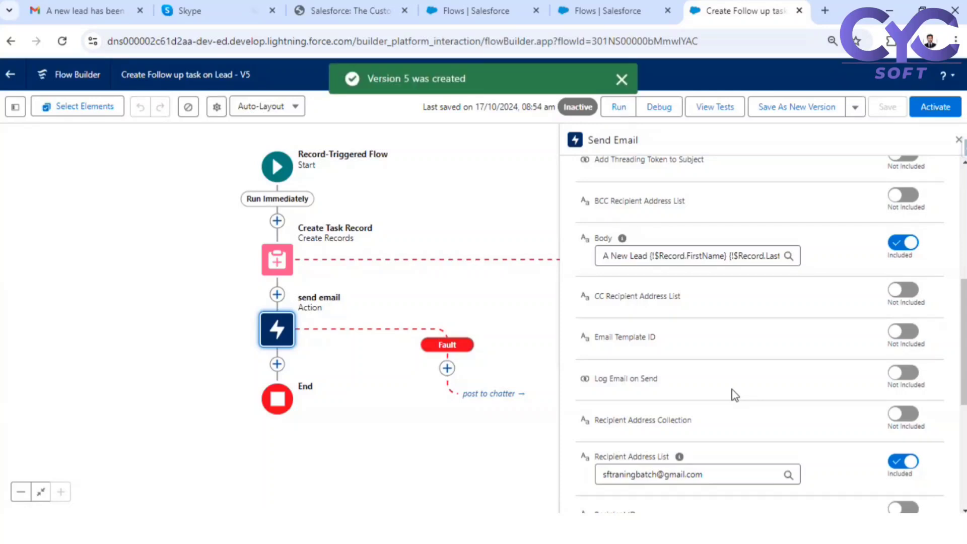
pyautogui.click(935, 109)
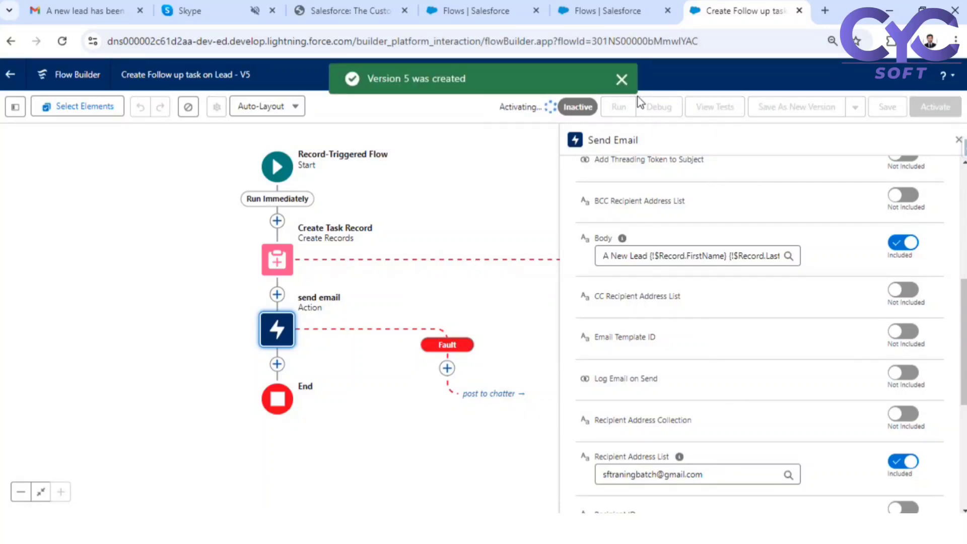
# - Review the flow's start trigger settings, then return to the Setup list of all flows
pyautogui.click(287, 169)
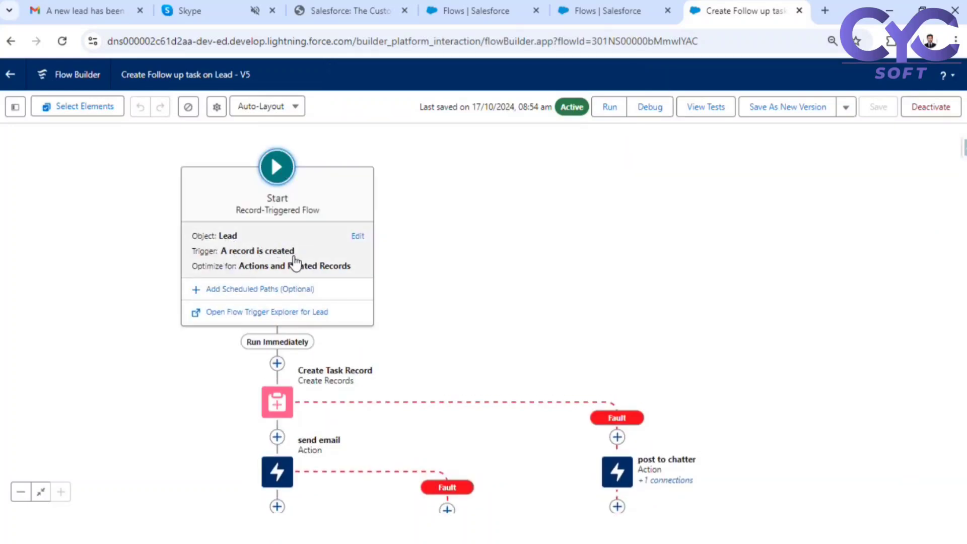
pyautogui.click(294, 261)
pyautogui.scroll(-3, 594, 421)
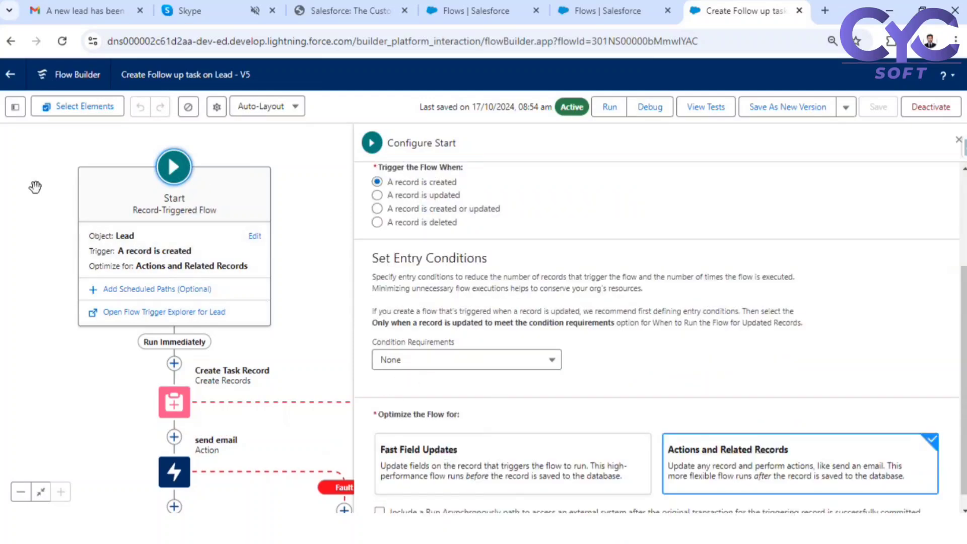
pyautogui.click(34, 185)
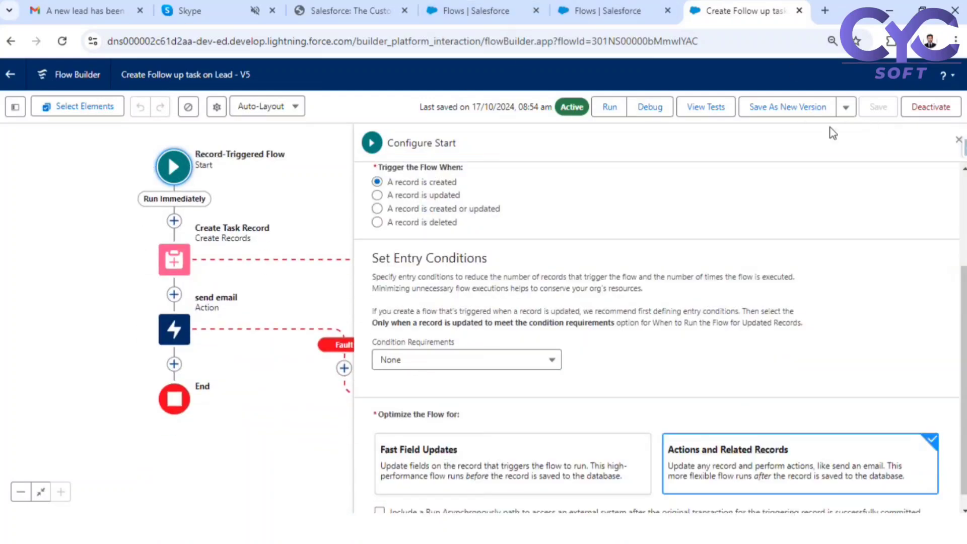
pyautogui.click(474, 10)
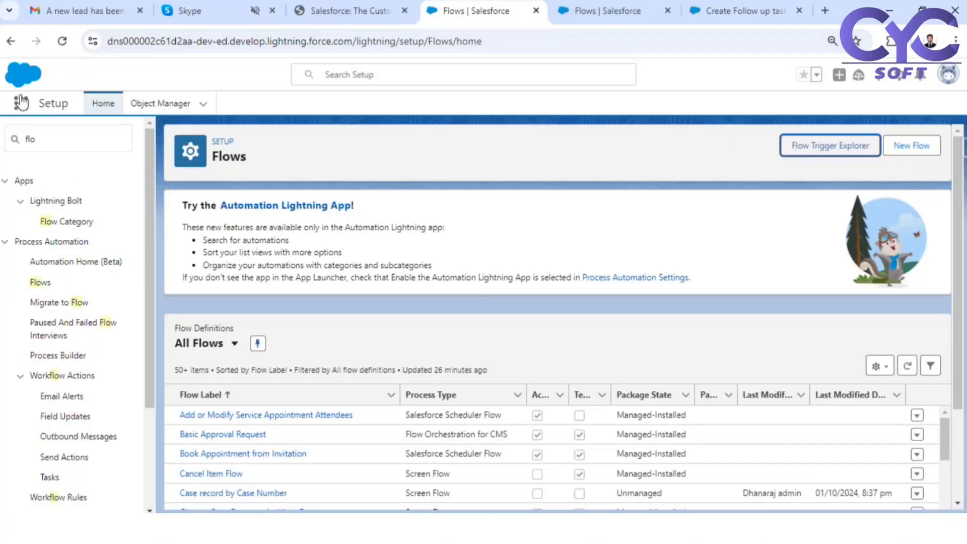
# - Open Leads through the App Launcher search 'lead' and start a new lead record
pyautogui.click(20, 100)
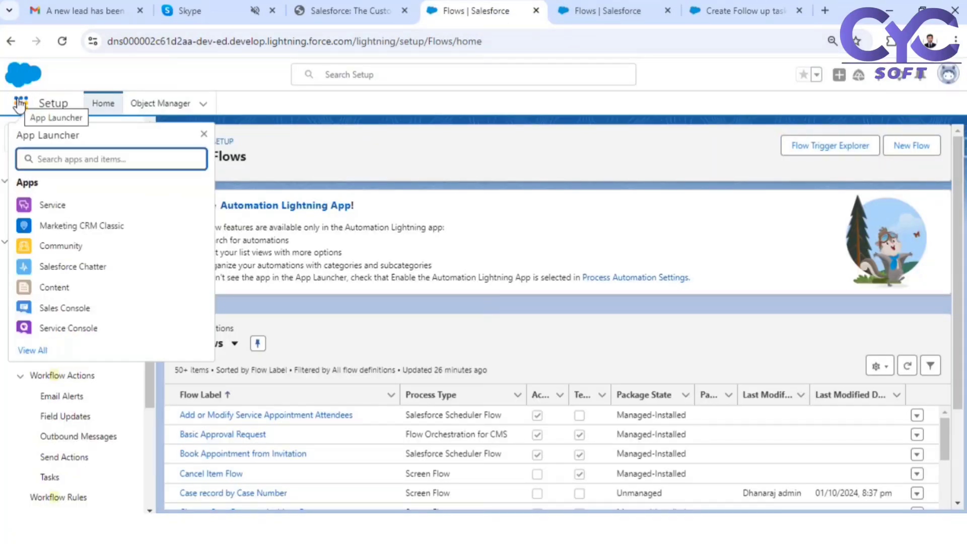
pyautogui.write('lead')
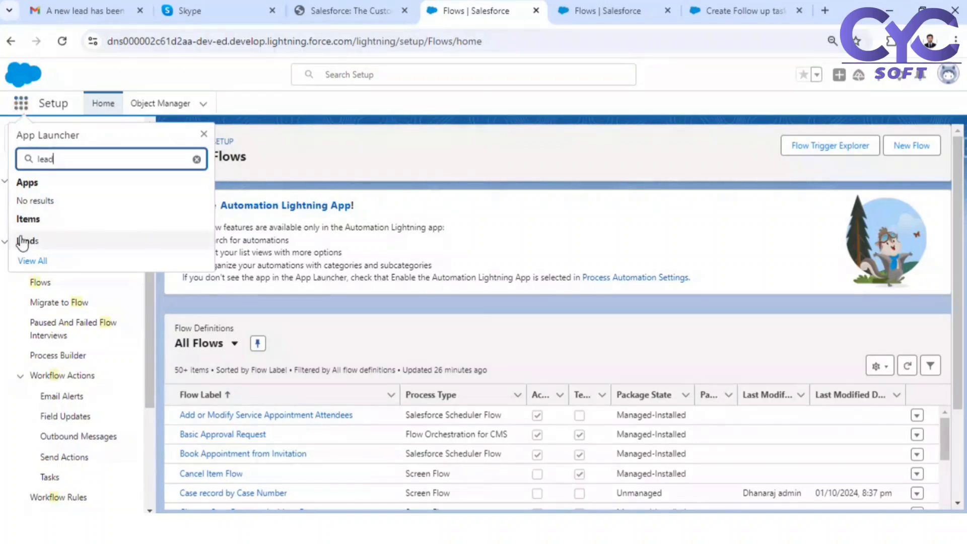
pyautogui.click(25, 243)
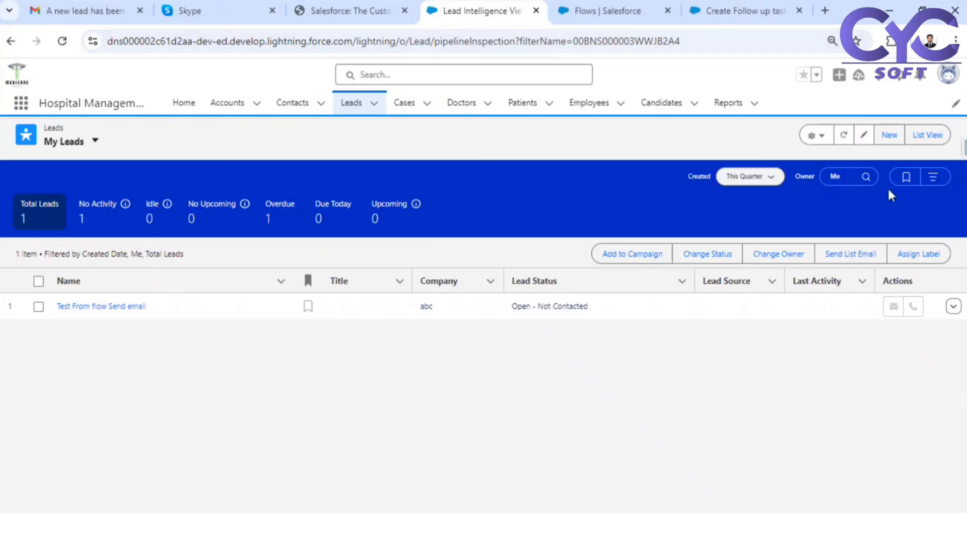
pyautogui.click(880, 134)
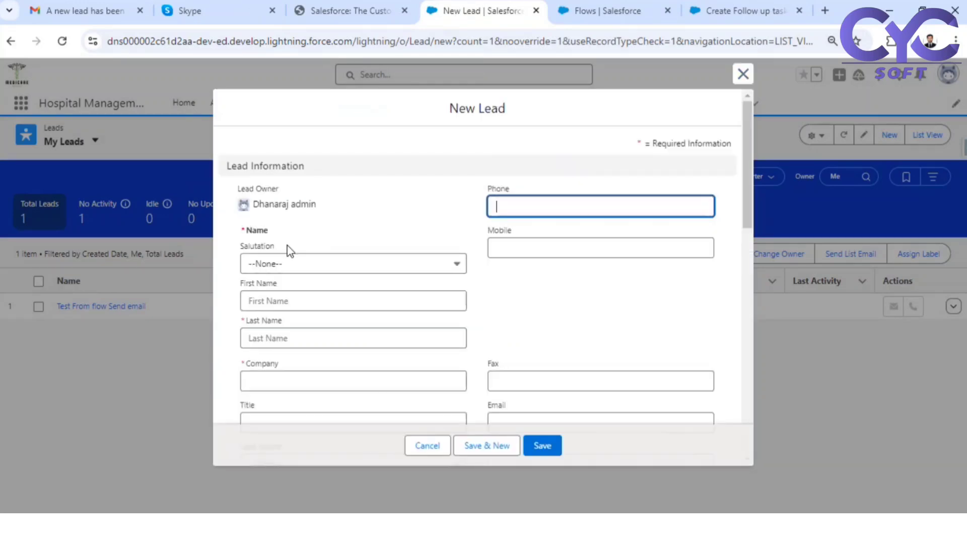
# - Enter lead Mr. Test Email action at company Salesforce and save it
pyautogui.click(287, 264)
pyautogui.click(289, 306)
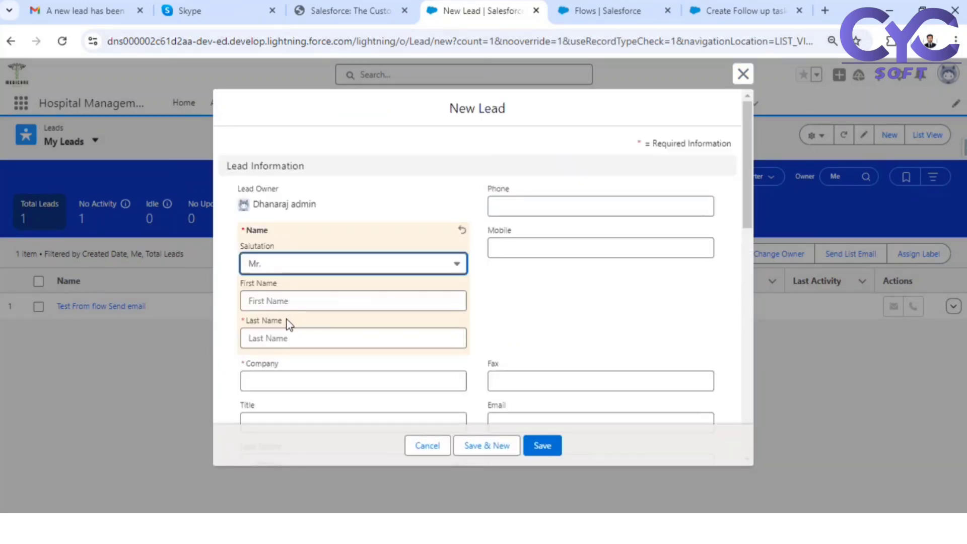
pyautogui.click(290, 302)
pyautogui.write('Test')
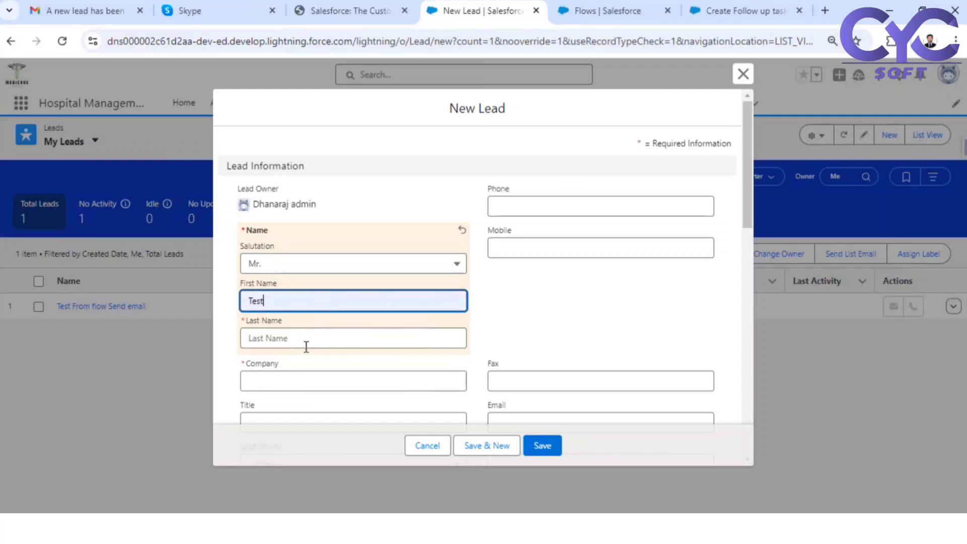
pyautogui.click(306, 345)
pyautogui.write('Email ctiom')
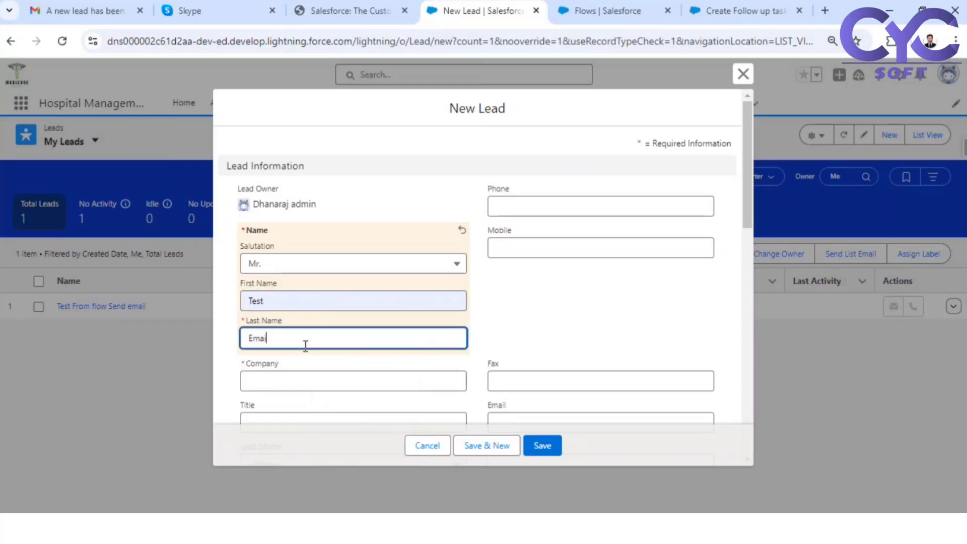
pyautogui.press('BackSpace')
pyautogui.press('BackSpace')
pyautogui.press('BackSpace')
pyautogui.press('BackSpace')
pyautogui.press('BackSpace')
pyautogui.write('action')
pyautogui.click(337, 377)
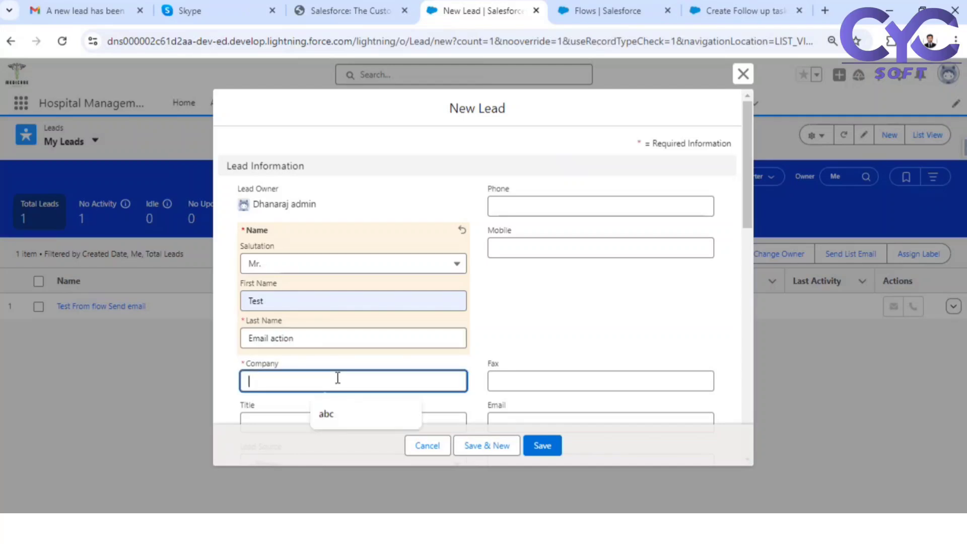
pyautogui.write('Sa')
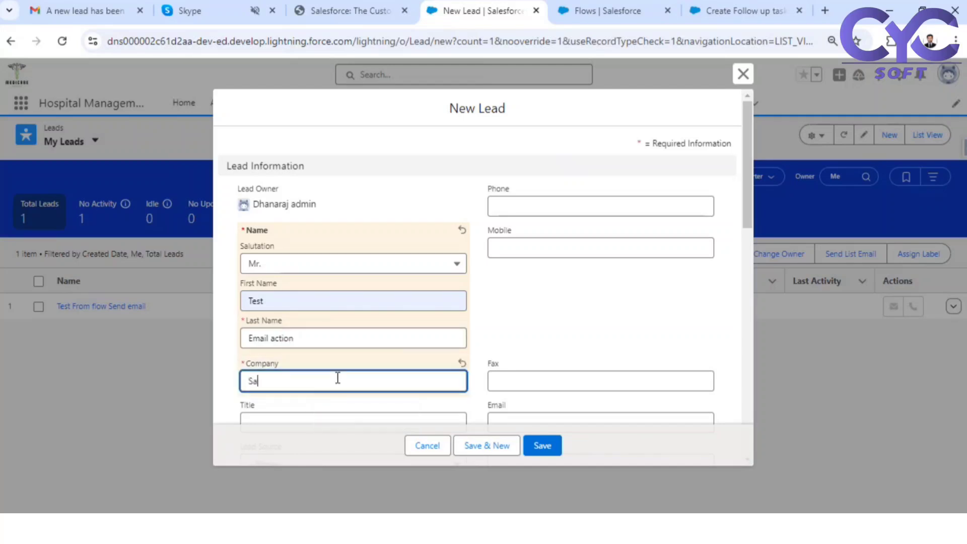
pyautogui.write('lesforce')
pyautogui.click(628, 337)
pyautogui.scroll(-8, 628, 337)
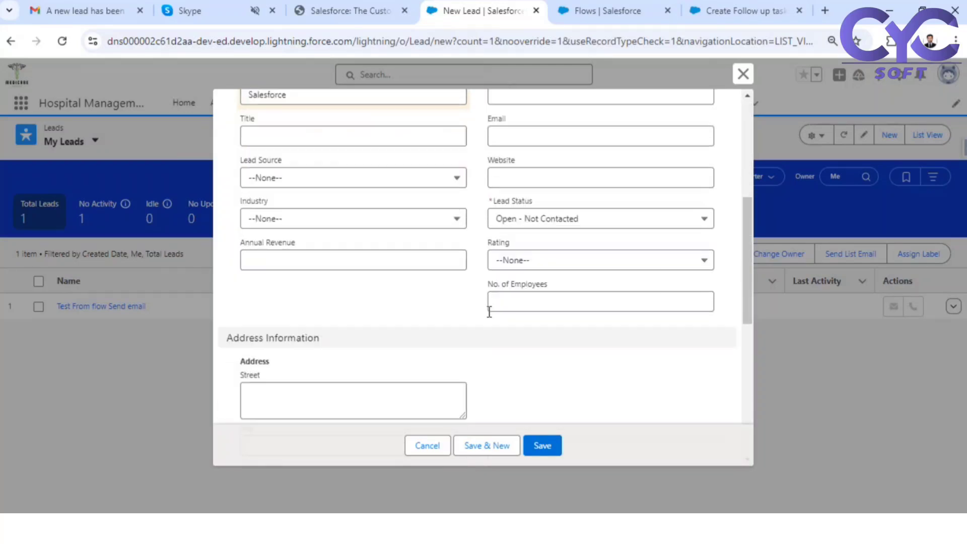
pyautogui.scroll(-5, 511, 397)
pyautogui.click(540, 447)
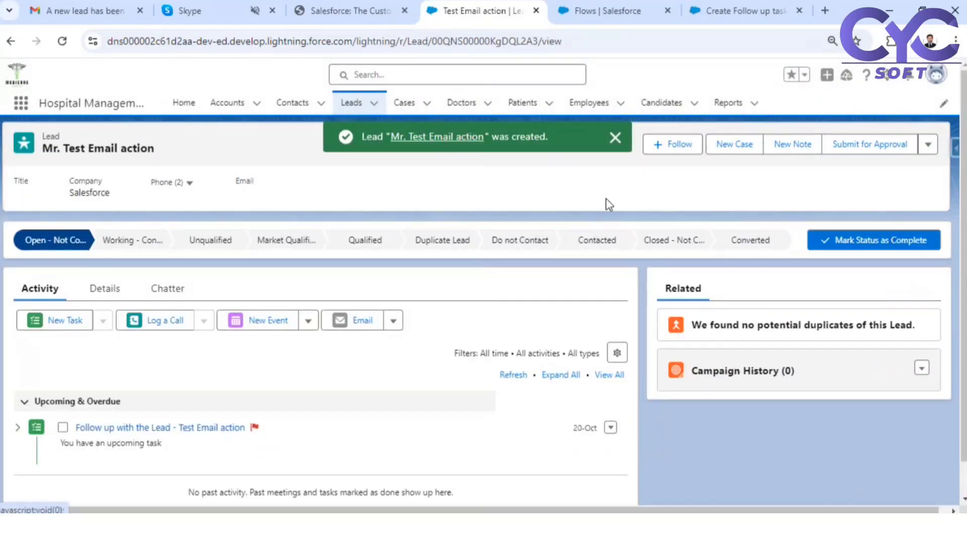
# - Refresh the Gmail inbox, open the newest 'A new lead has been created' email and mark it safe
pyautogui.click(65, 12)
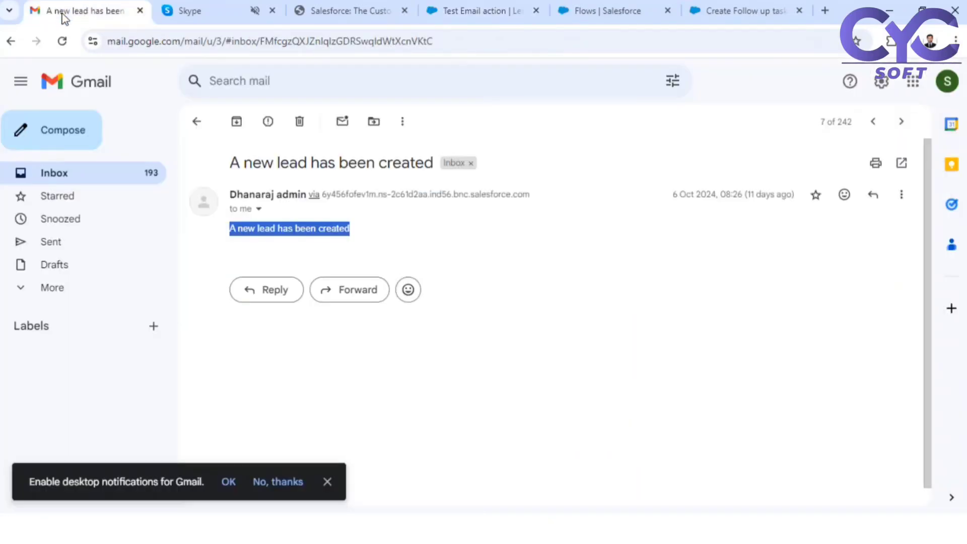
pyautogui.click(197, 121)
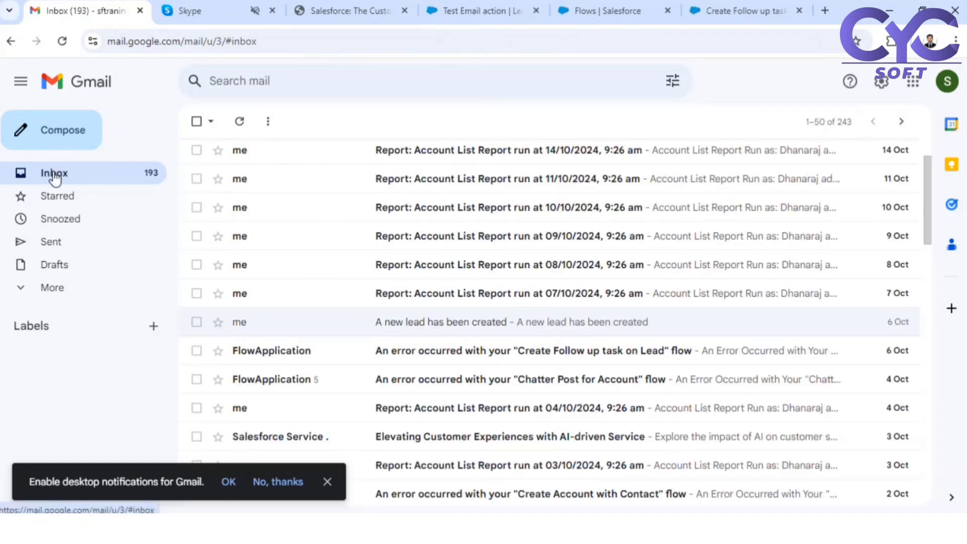
pyautogui.click(54, 173)
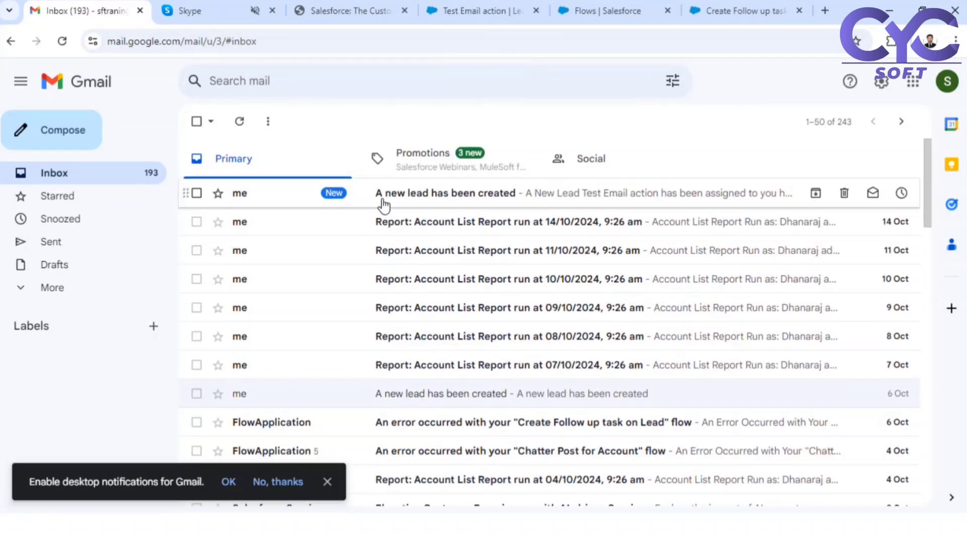
pyautogui.click(434, 197)
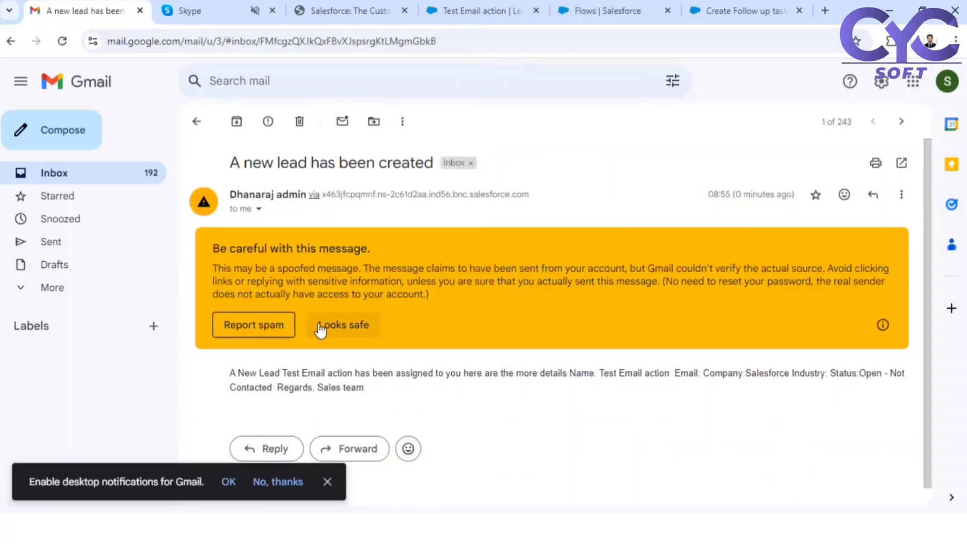
pyautogui.click(324, 326)
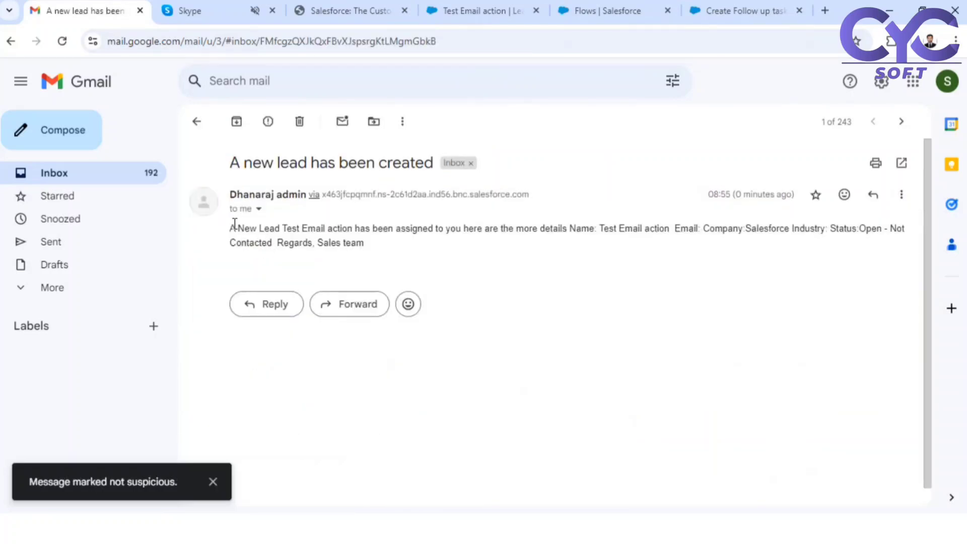
# - Check the email lists Name Test Email action, Company Salesforce, Status Open - Not Contacted
pyautogui.moveTo(236, 229); pyautogui.dragTo(590, 247)
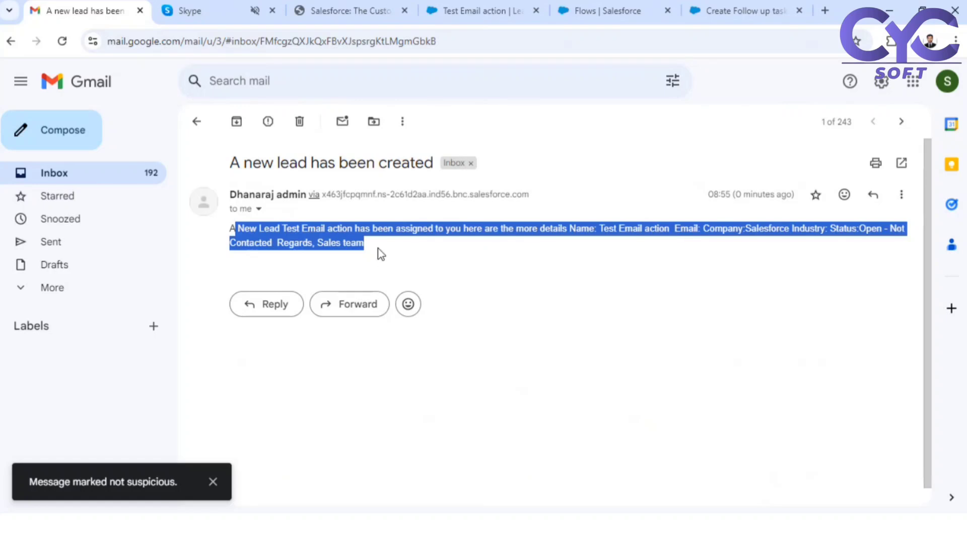
pyautogui.moveTo(378, 251); pyautogui.dragTo(234, 225)
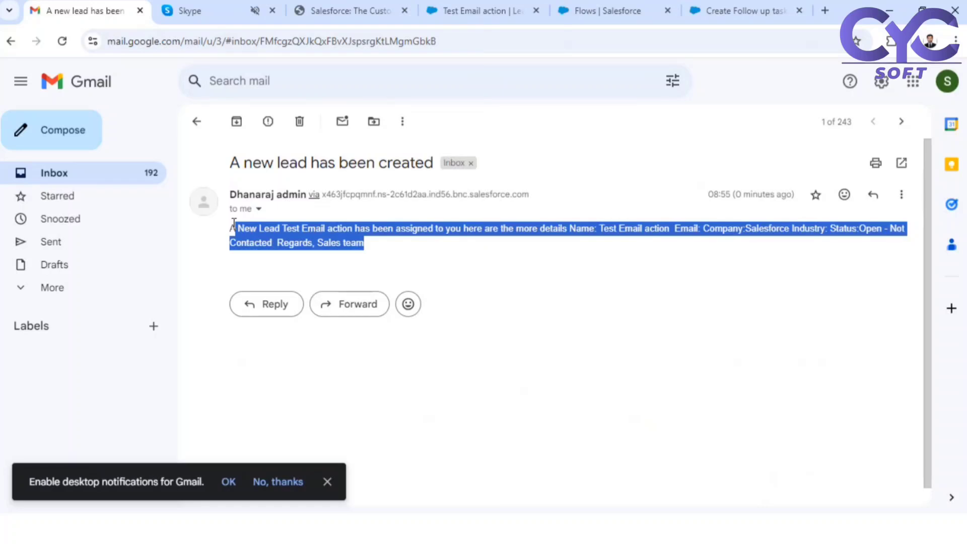
pyautogui.click(376, 251)
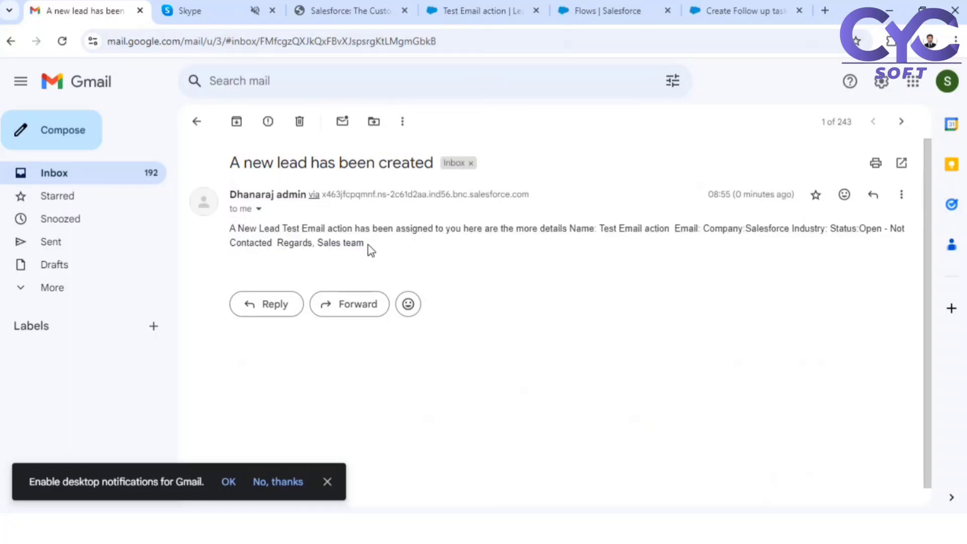
pyautogui.moveTo(366, 246); pyautogui.dragTo(231, 227)
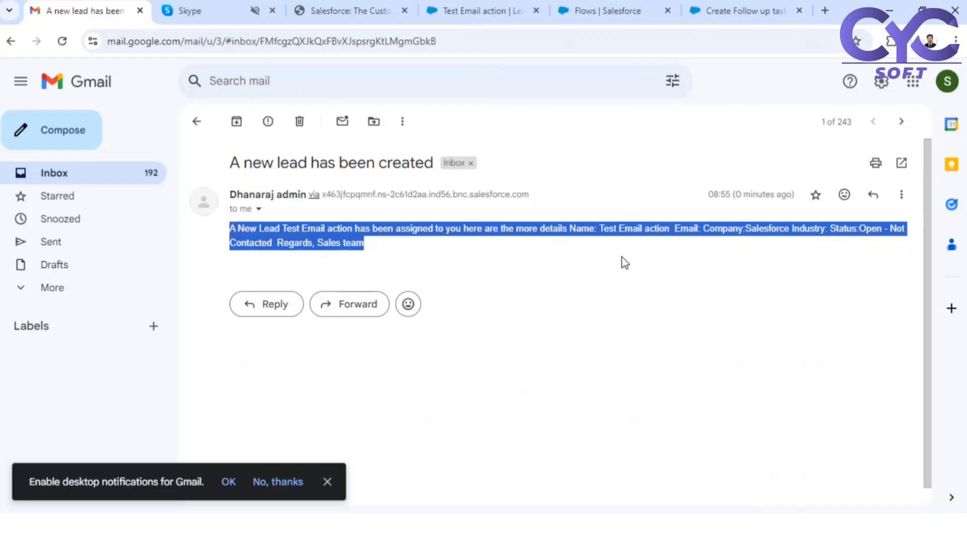
pyautogui.click(586, 231)
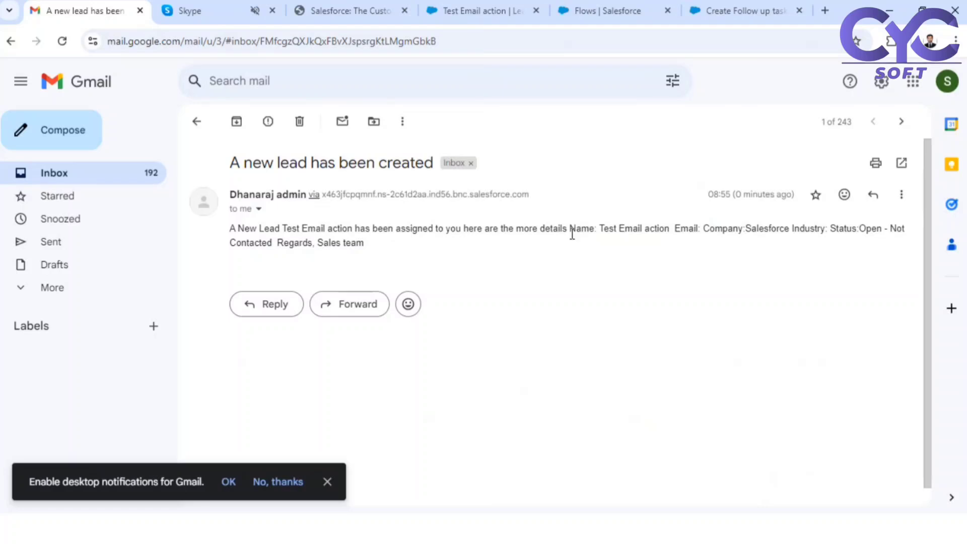
pyautogui.moveTo(371, 241); pyautogui.dragTo(230, 242)
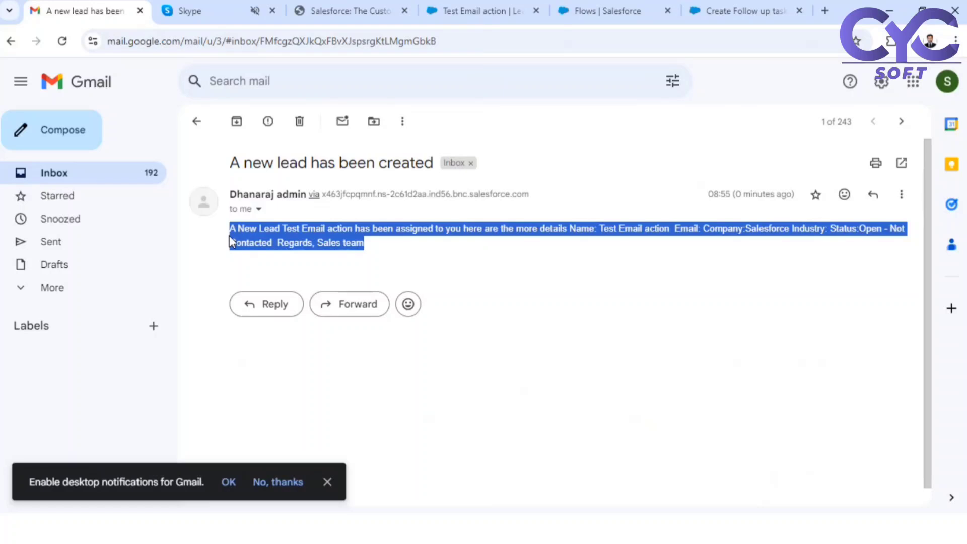
# - Return to the Lead follow-up flow and save it as a new version, Version 6
pyautogui.click(727, 11)
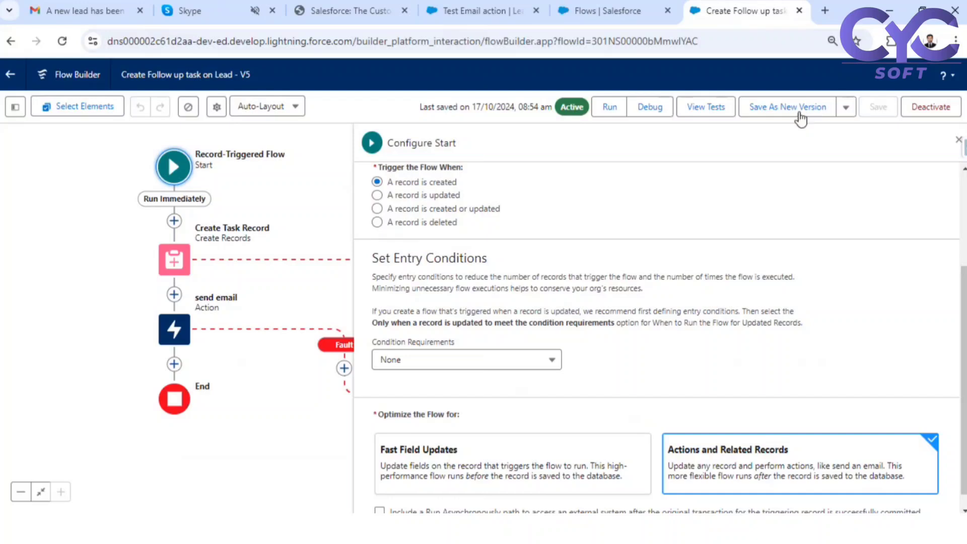
pyautogui.click(799, 116)
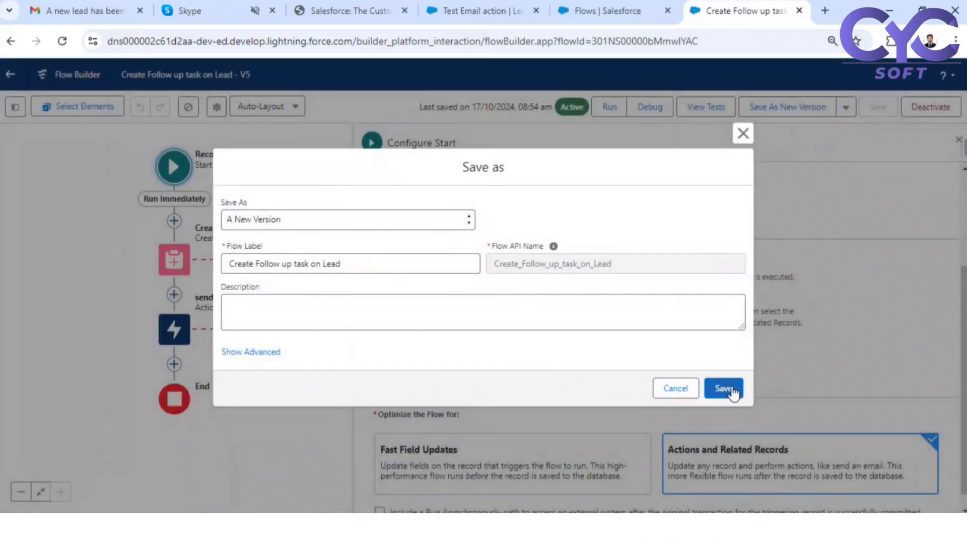
pyautogui.click(723, 388)
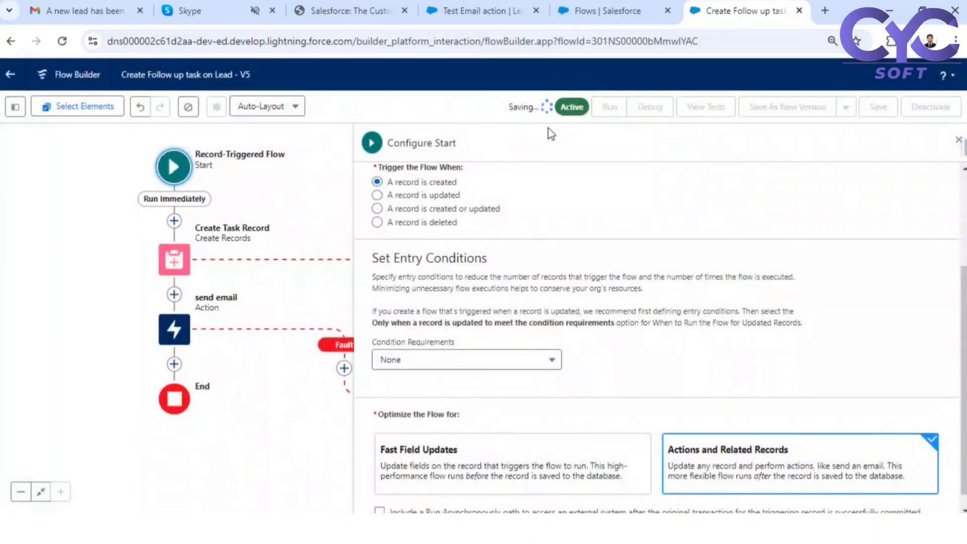
# - Open the send email action's settings and scroll down to the Subject field
pyautogui.doubleClick(174, 334)
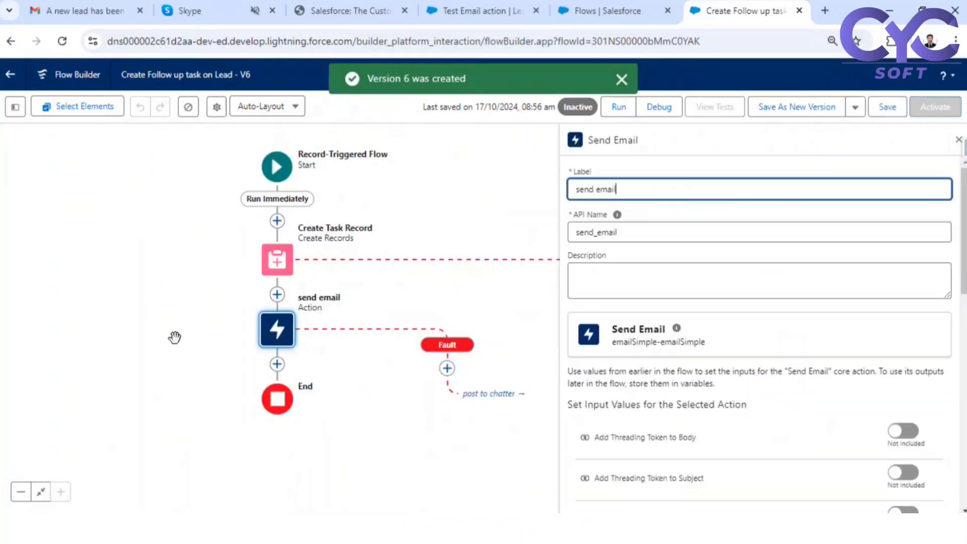
pyautogui.scroll(-4, 666, 352)
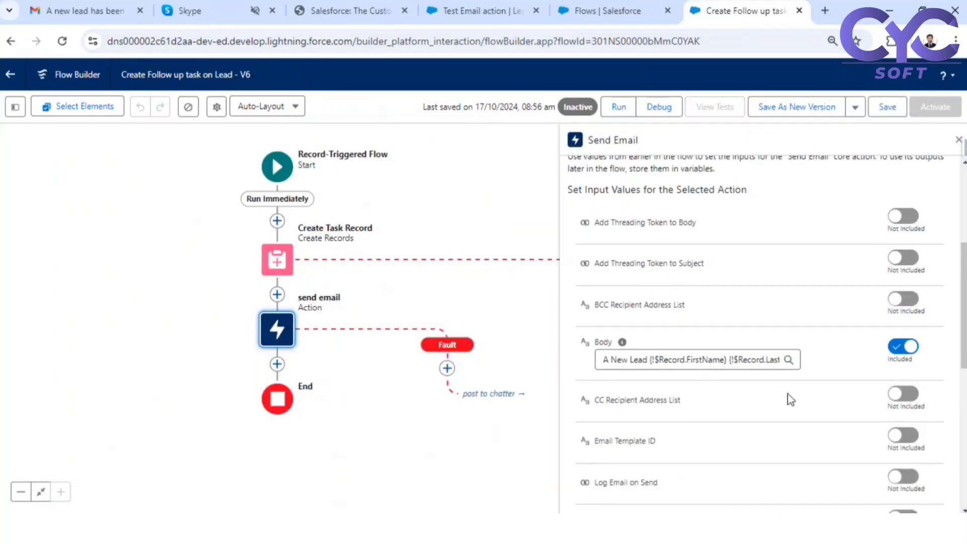
pyautogui.scroll(-4, 698, 397)
pyautogui.scroll(-2, 641, 408)
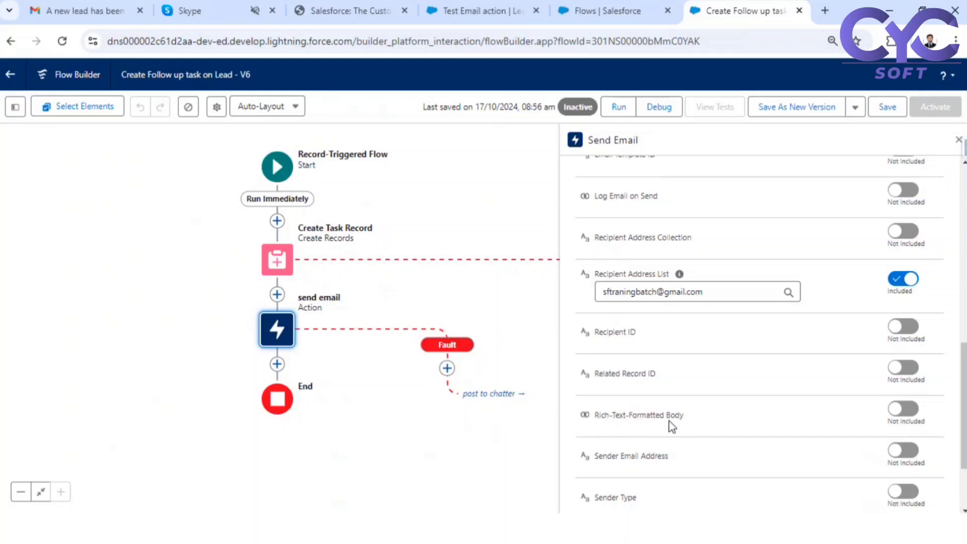
pyautogui.scroll(-2, 671, 425)
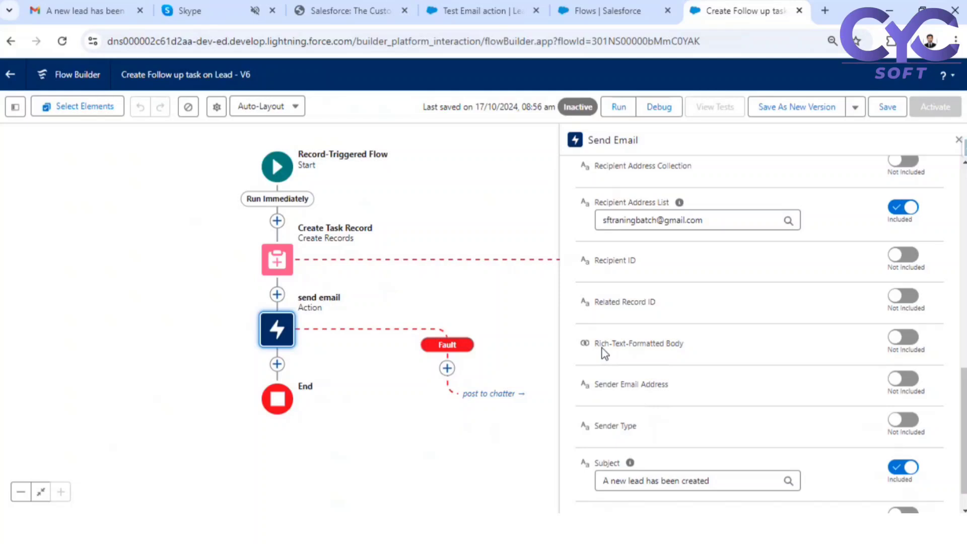
# - Include Rich-Text-Formatted Body on the V6 send email action and set it to the global constant True
pyautogui.click(902, 337)
pyautogui.click(676, 354)
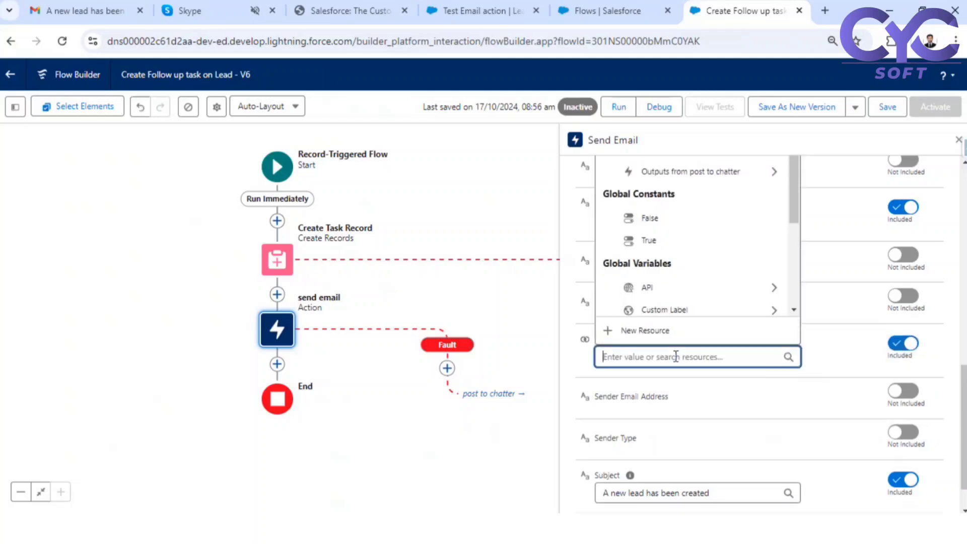
pyautogui.click(658, 248)
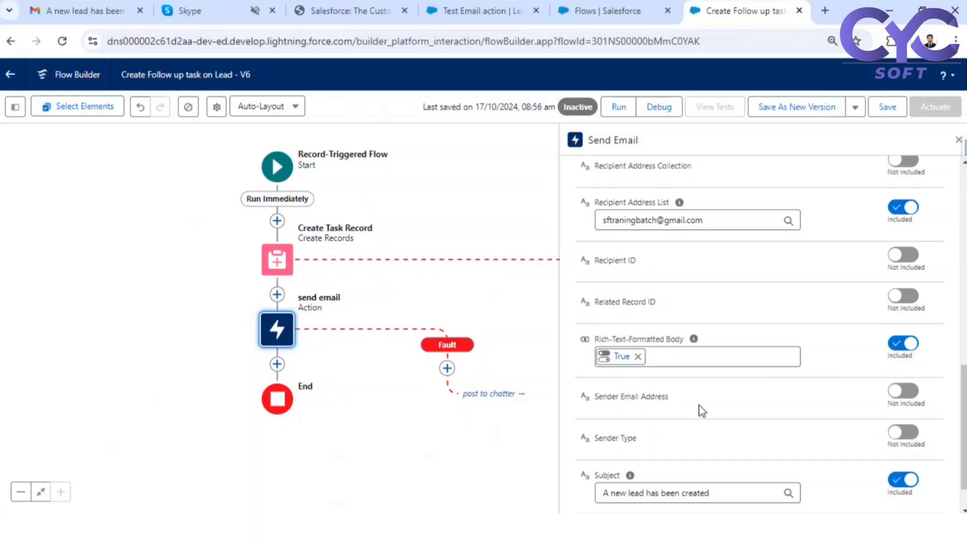
# - Include Log Email on Send on the V6 send email action and set it to True
pyautogui.scroll(5, 701, 410)
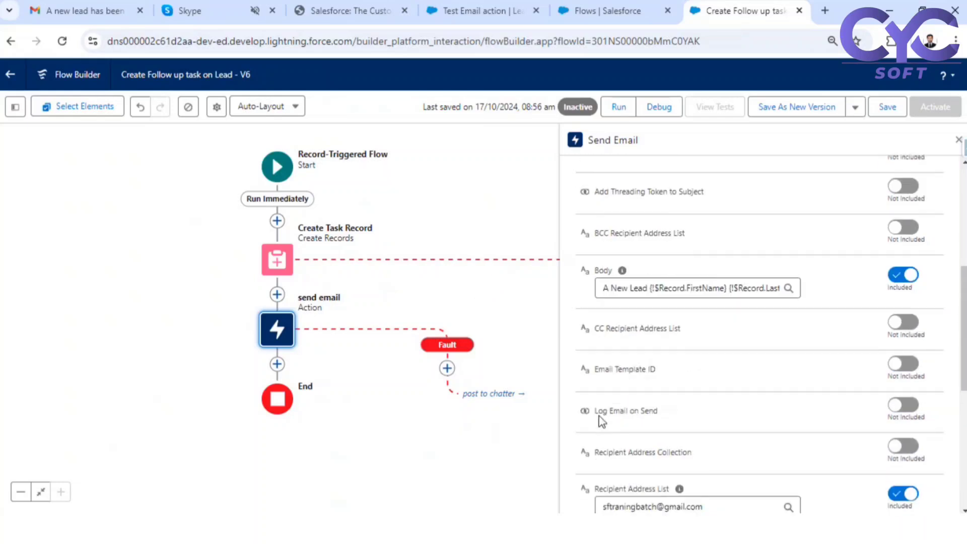
pyautogui.moveTo(606, 412); pyautogui.dragTo(653, 412)
pyautogui.scroll(-2, 660, 412)
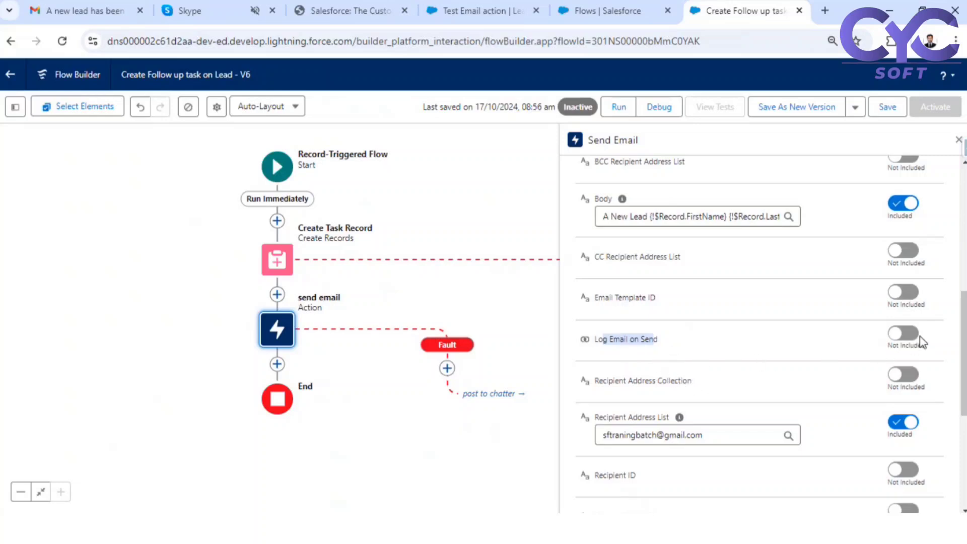
pyautogui.click(902, 335)
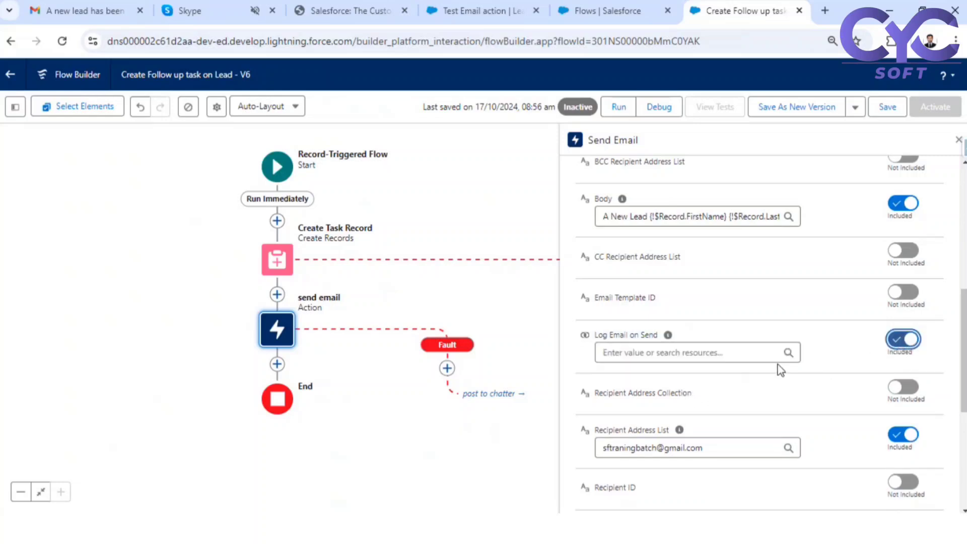
pyautogui.click(710, 353)
pyautogui.click(655, 237)
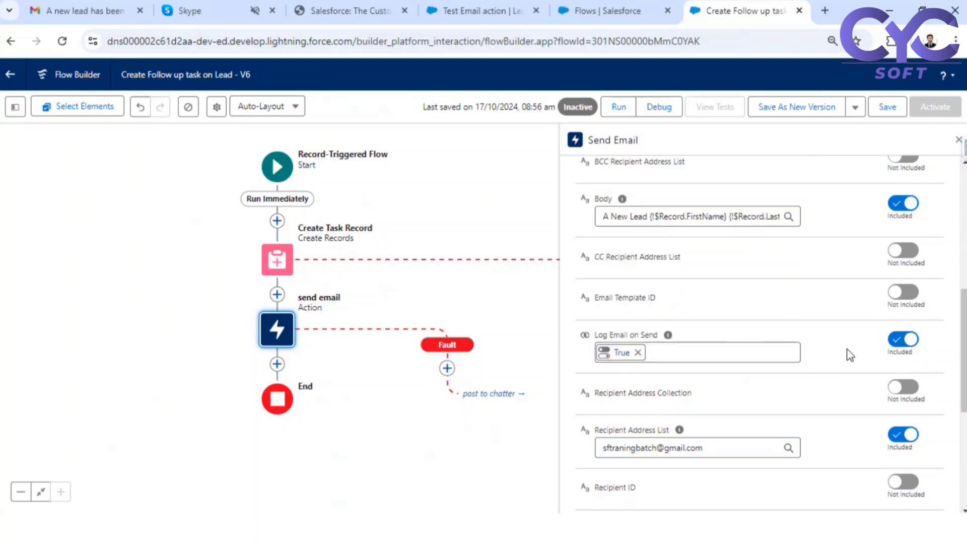
pyautogui.scroll(-3, 846, 350)
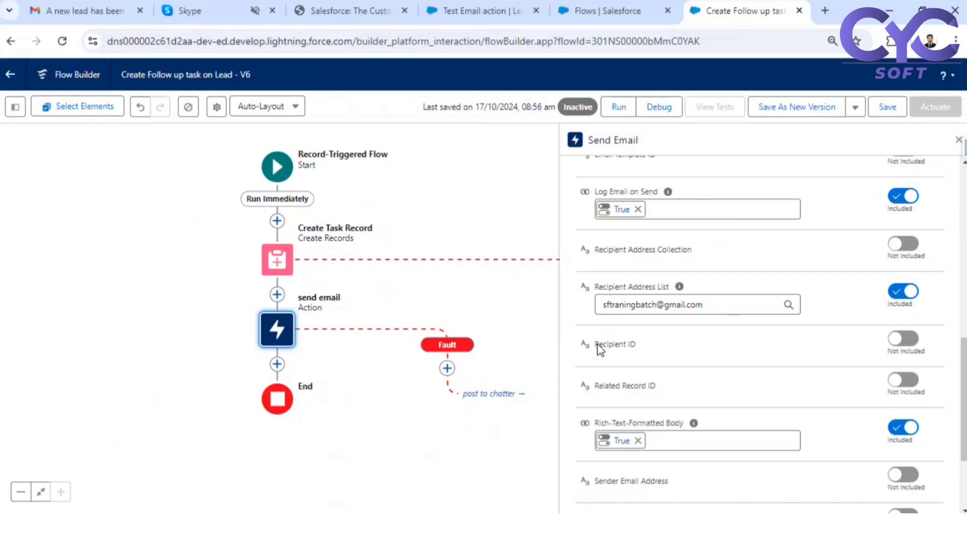
# - Switch the Recipient ID input of the V6 send email action to Included
pyautogui.scroll(1, 598, 347)
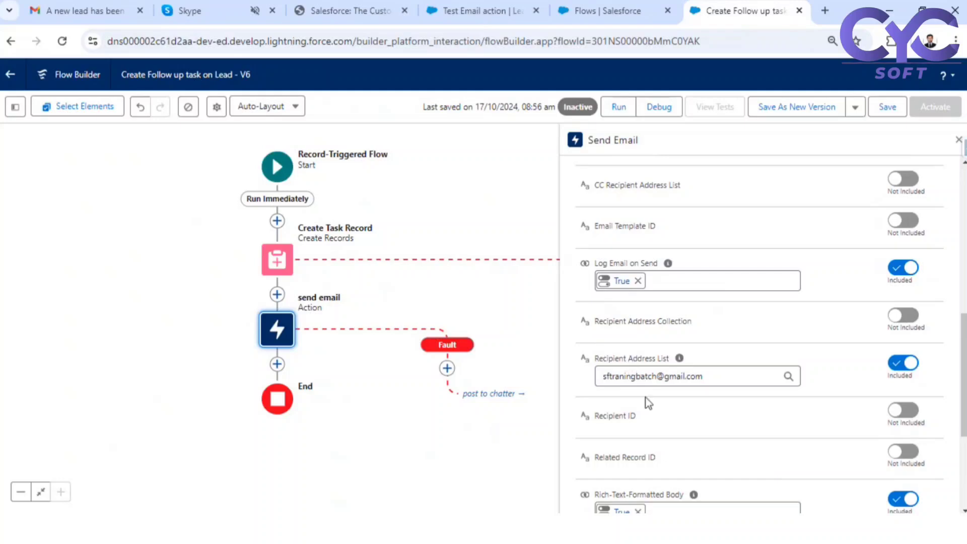
pyautogui.scroll(-2, 644, 400)
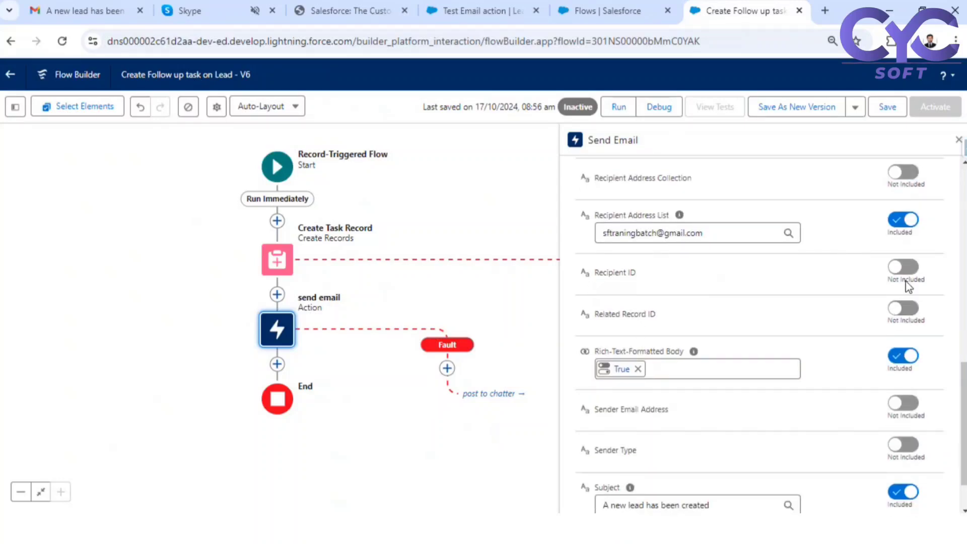
pyautogui.click(901, 270)
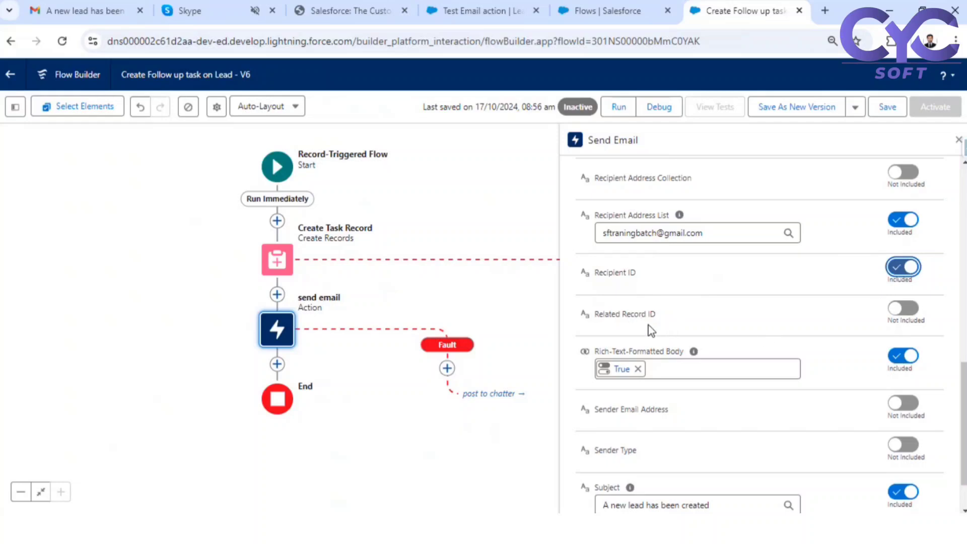
pyautogui.click(605, 272)
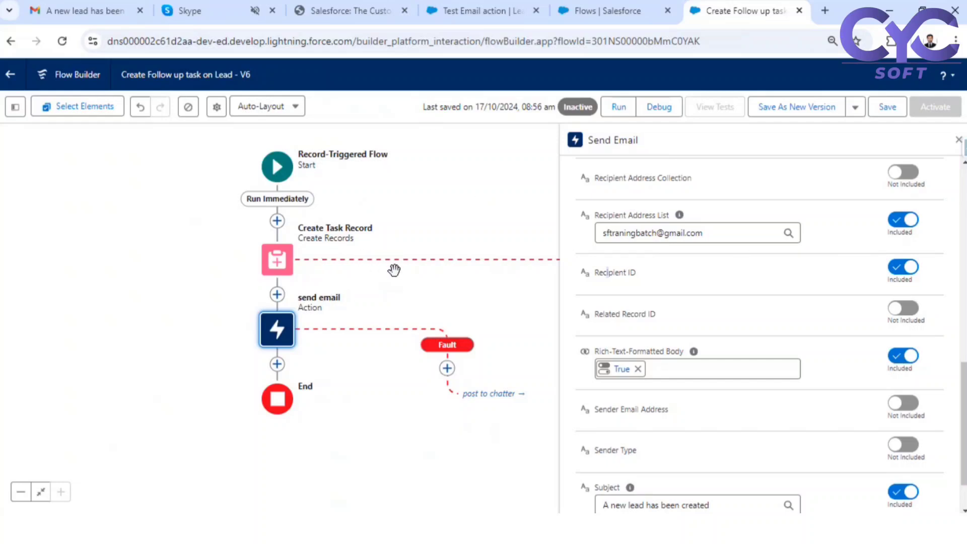
pyautogui.scroll(-1, 651, 352)
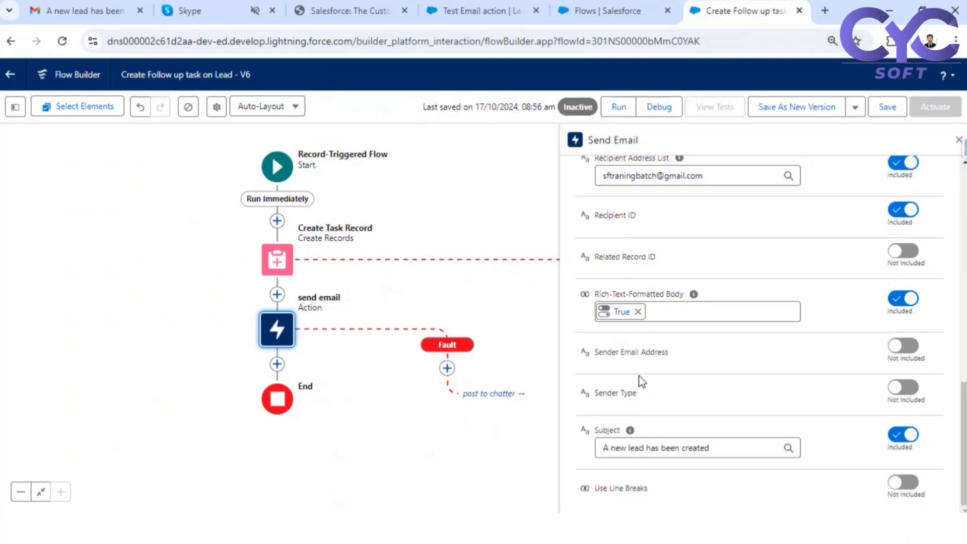
pyautogui.scroll(5, 655, 362)
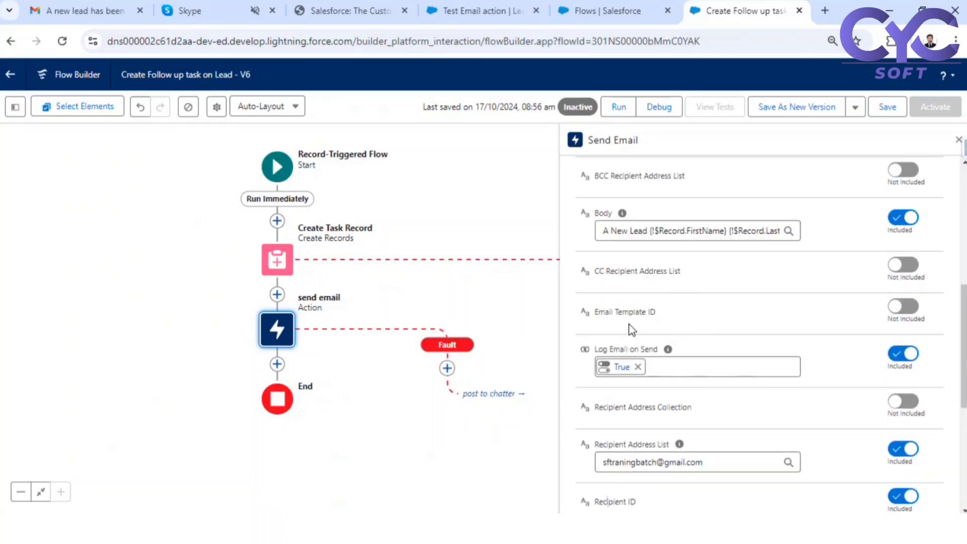
pyautogui.moveTo(621, 213)
# - Delete the old plain-text lead message from the Body input, leaving it empty
pyautogui.scroll(4, 594, 347)
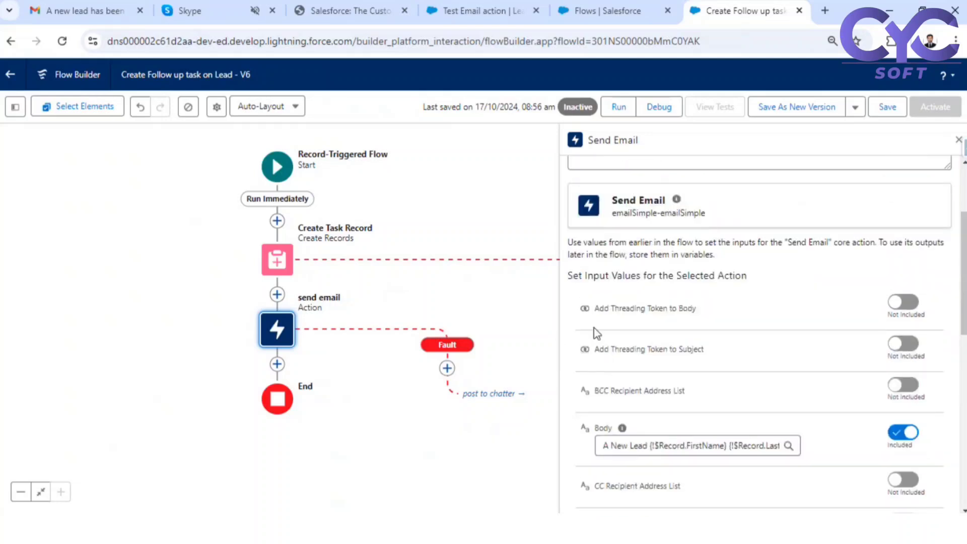
pyautogui.scroll(-2, 688, 411)
pyautogui.click(665, 373)
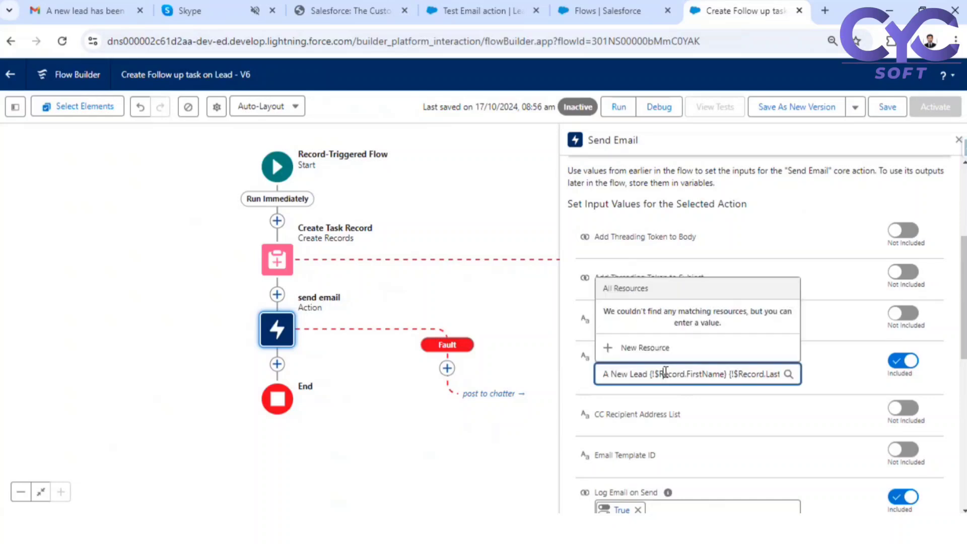
pyautogui.hotkey('ctrl', 'a')
pyautogui.press('BackSpace')
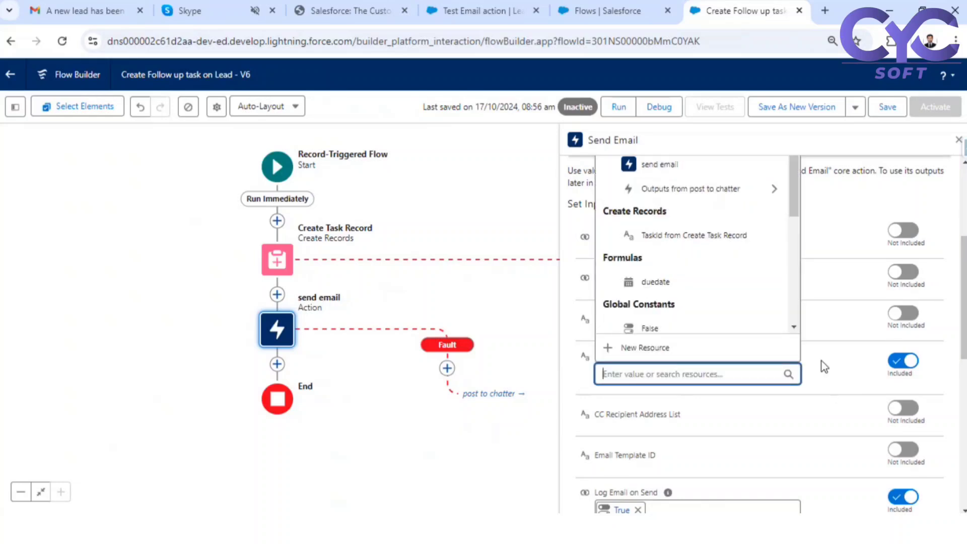
pyautogui.click(610, 394)
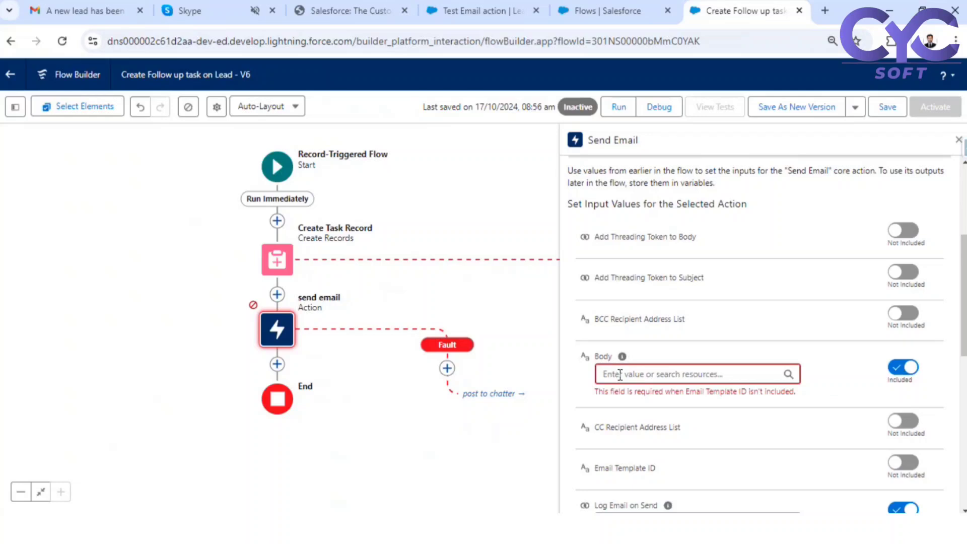
# - Browse the Body's resource list down to the New Resource option
pyautogui.click(645, 374)
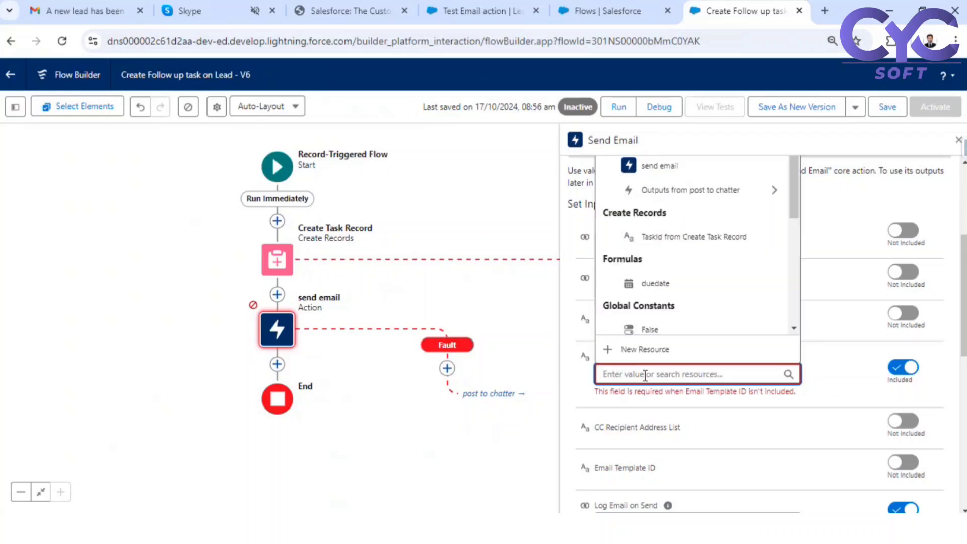
pyautogui.scroll(3, 657, 226)
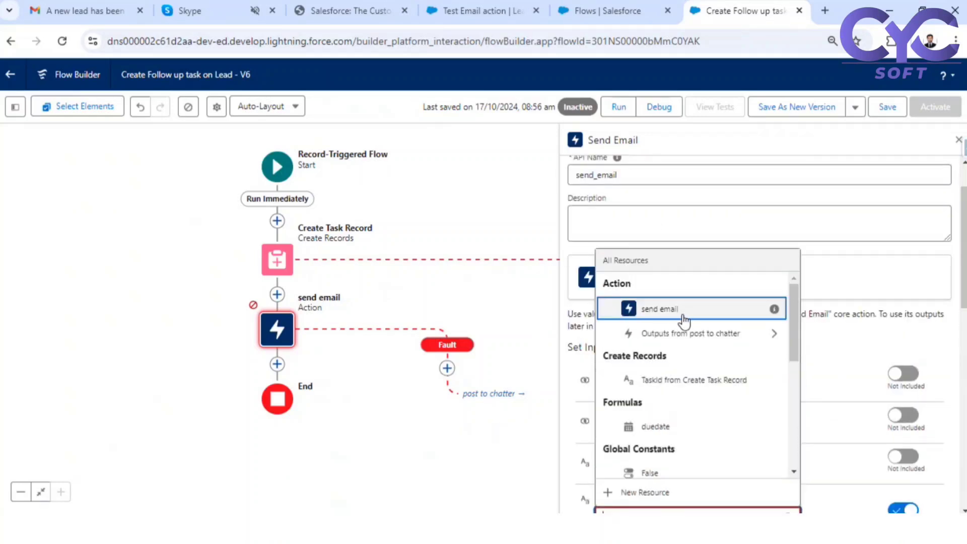
pyautogui.scroll(-10, 670, 337)
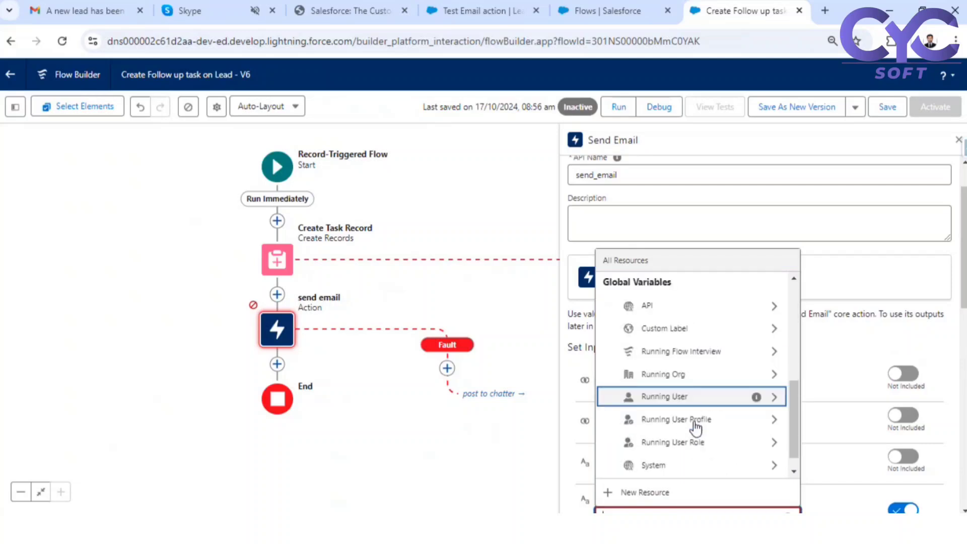
pyautogui.scroll(-5, 696, 431)
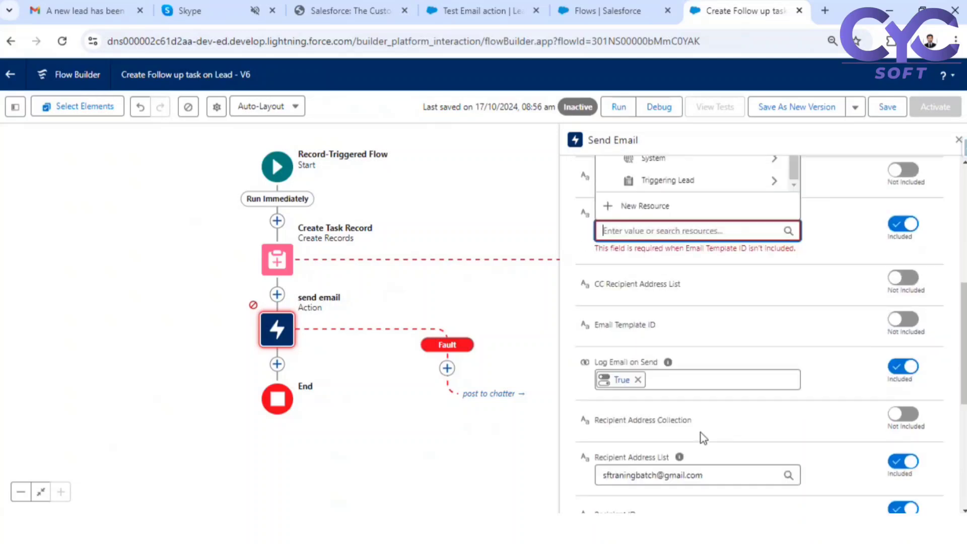
pyautogui.click(783, 233)
pyautogui.click(666, 235)
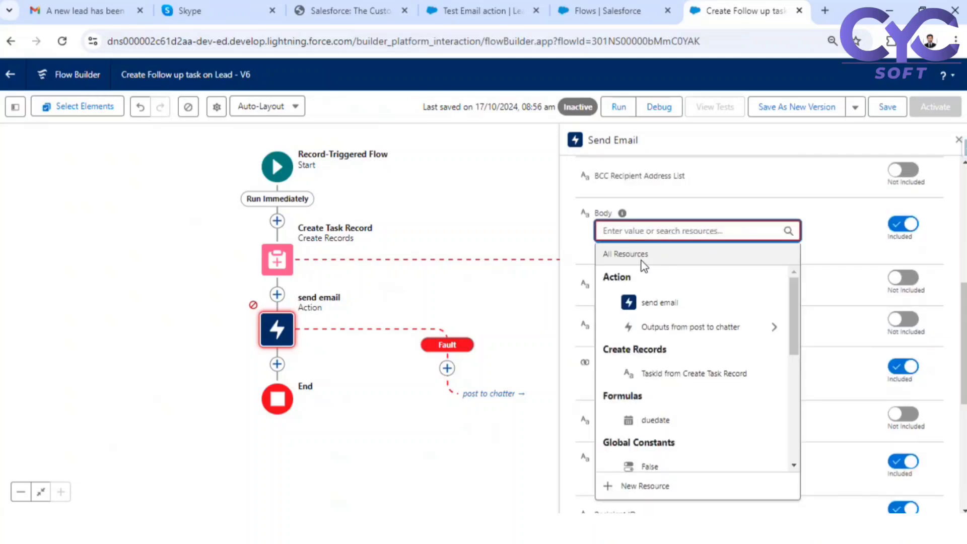
pyautogui.scroll(-5, 664, 416)
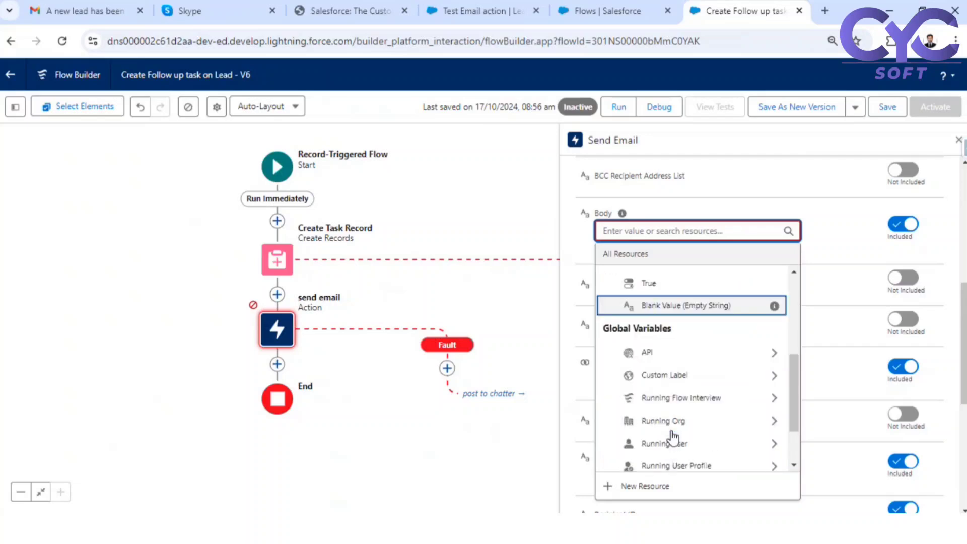
pyautogui.scroll(-8, 655, 367)
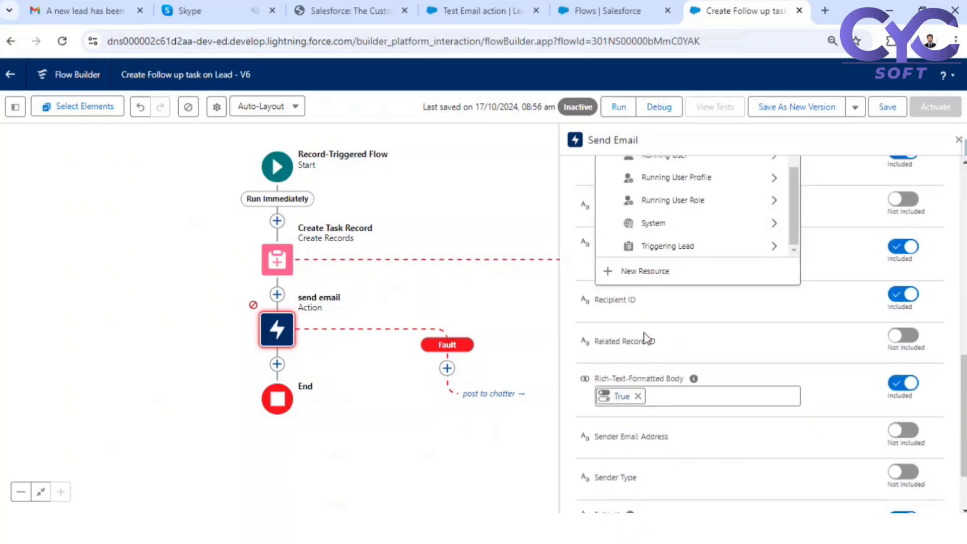
# - Start a new Text Template resource with API name EmailBody
pyautogui.click(639, 275)
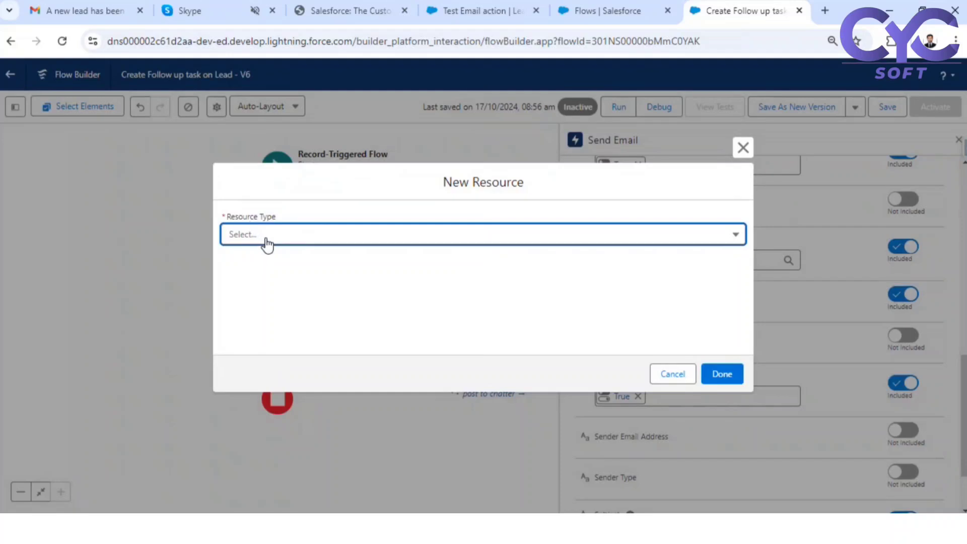
pyautogui.click(267, 244)
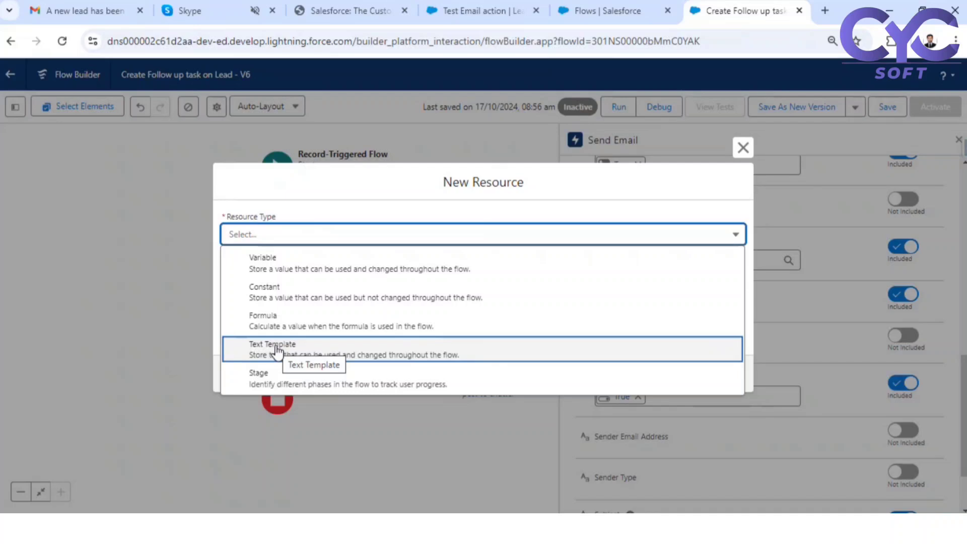
pyautogui.click(276, 347)
pyautogui.click(277, 214)
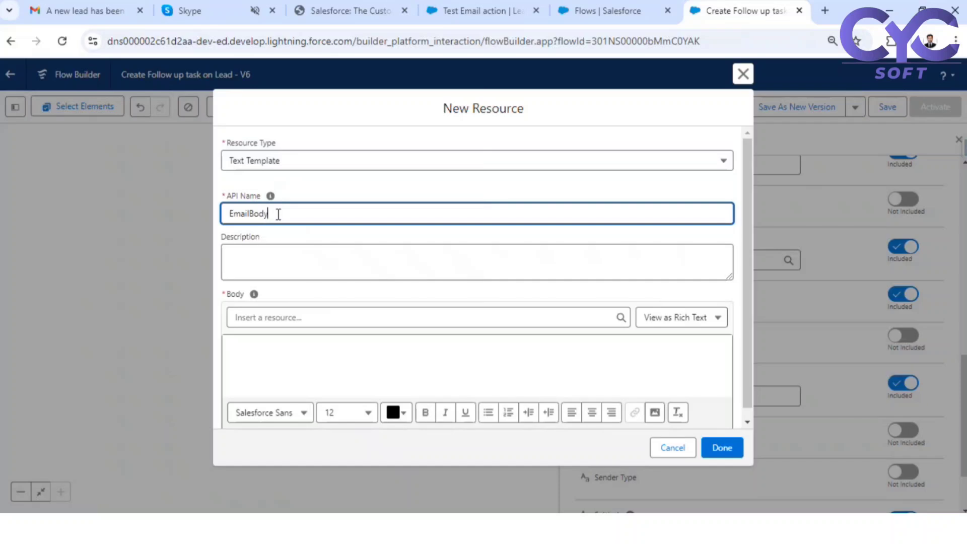
pyautogui.scroll(-1, 280, 222)
pyautogui.click(308, 231)
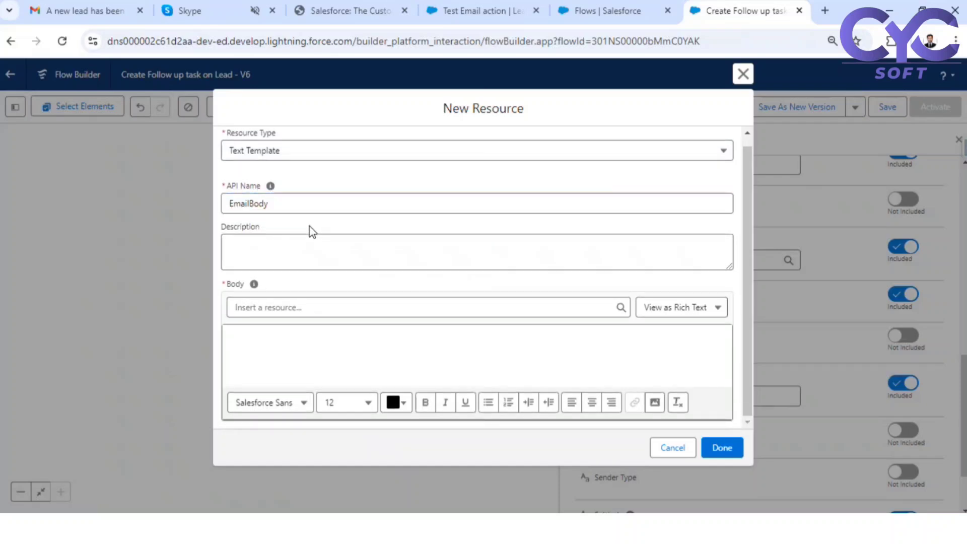
# - Put the cursor in the template Body and grab the prepared message from Notepad++
pyautogui.click(286, 335)
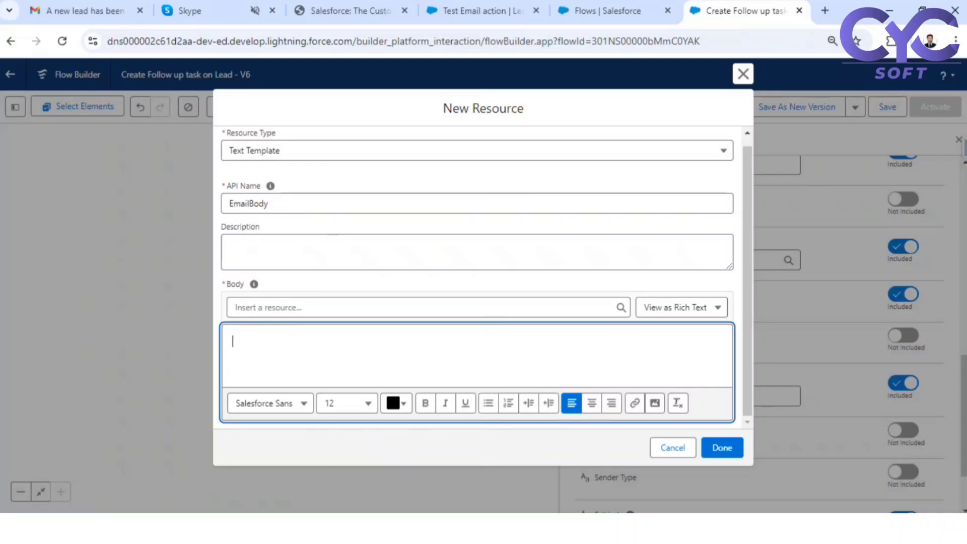
pyautogui.hotkey('alt', 'Tab')
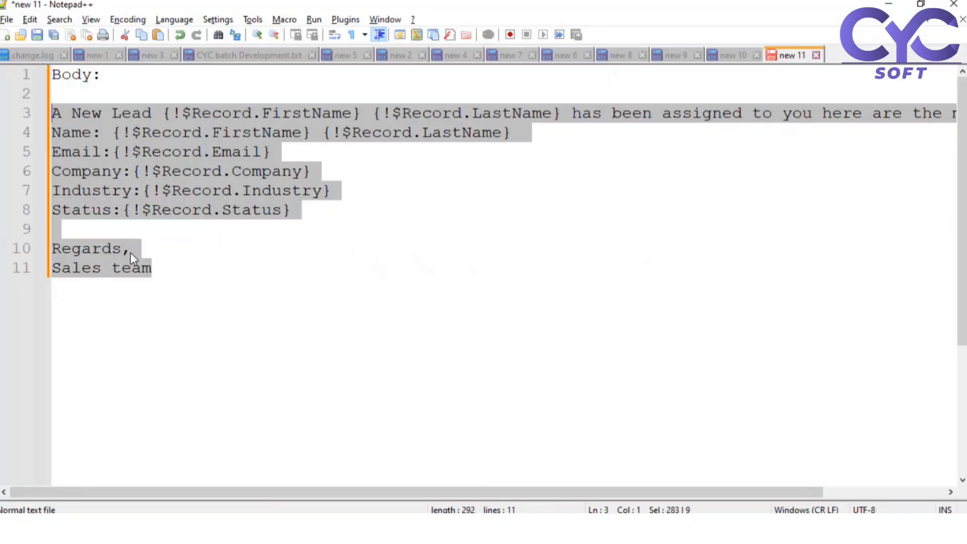
pyautogui.hotkey('alt', 'Tab')
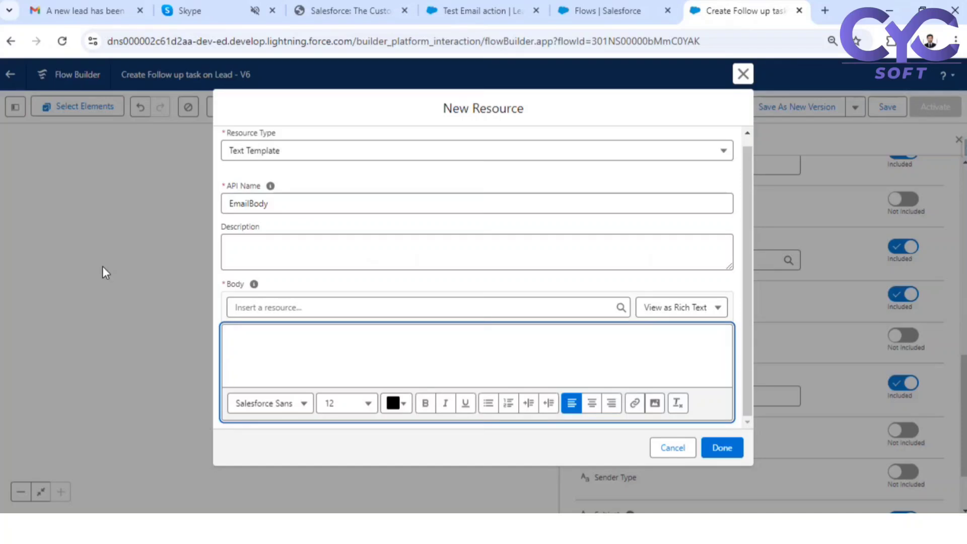
# - Paste the message, bold the first-line name placeholders, and add ', ' and 'about the Lead'
pyautogui.write('A New Lead {!$Record.FirstName} {!$Record.LastName} has been assigned to you here are the more details Name: {!$Record.FirstName} {!$Record.LastName} Email:{!$Record.Email} Company:{!$Record.Company} Industry:{!$Record.Industry} Status:{!$Record.Status}  Regards, Sales team')
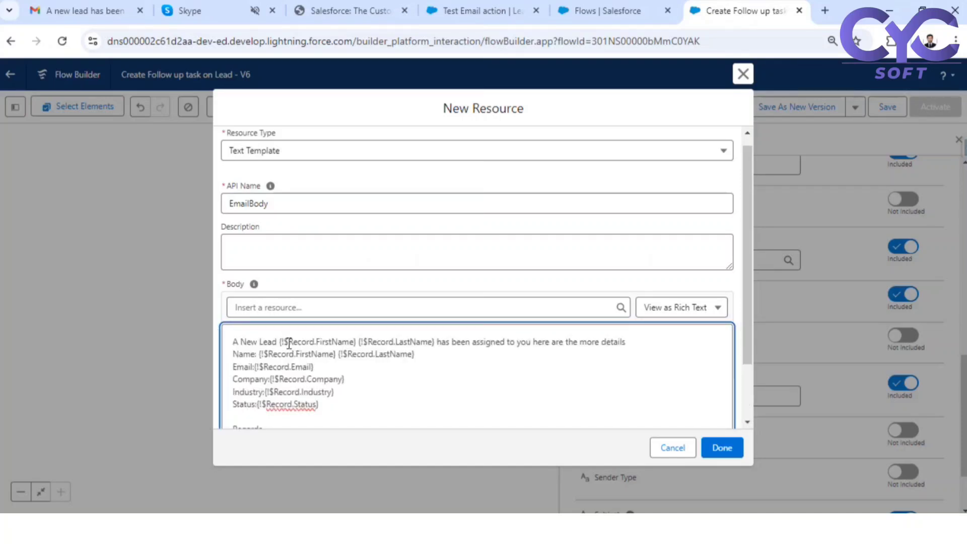
pyautogui.moveTo(278, 342); pyautogui.dragTo(432, 344)
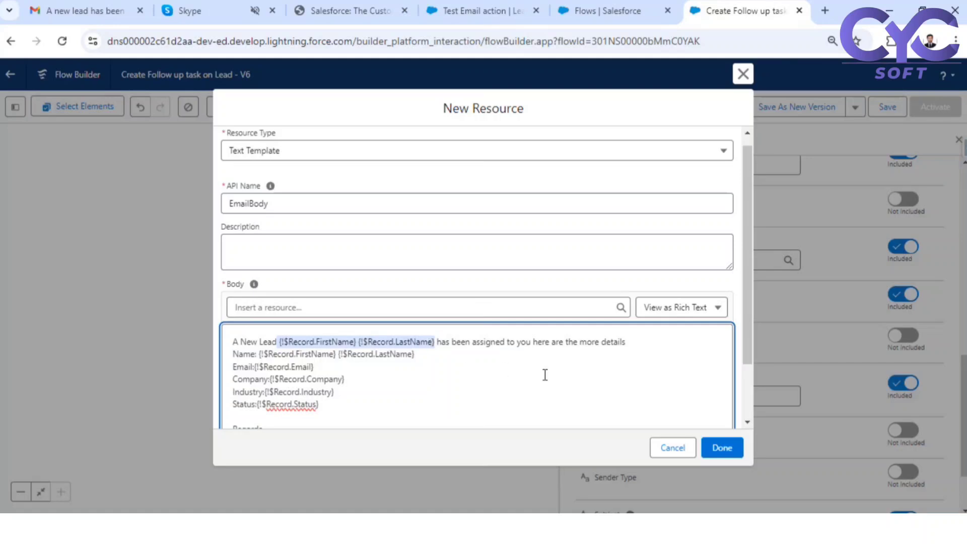
pyautogui.scroll(-2, 553, 371)
pyautogui.click(425, 403)
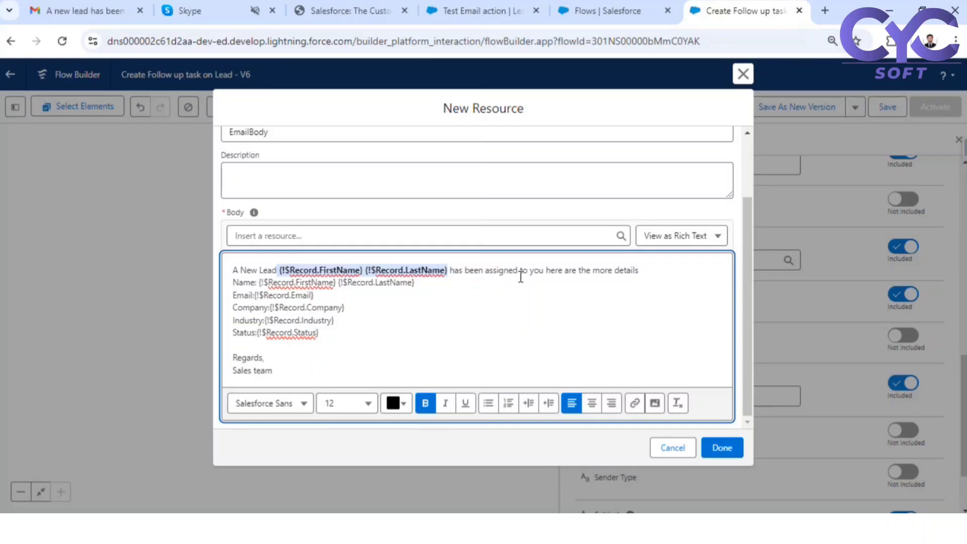
pyautogui.click(546, 268)
pyautogui.press('BackSpace')
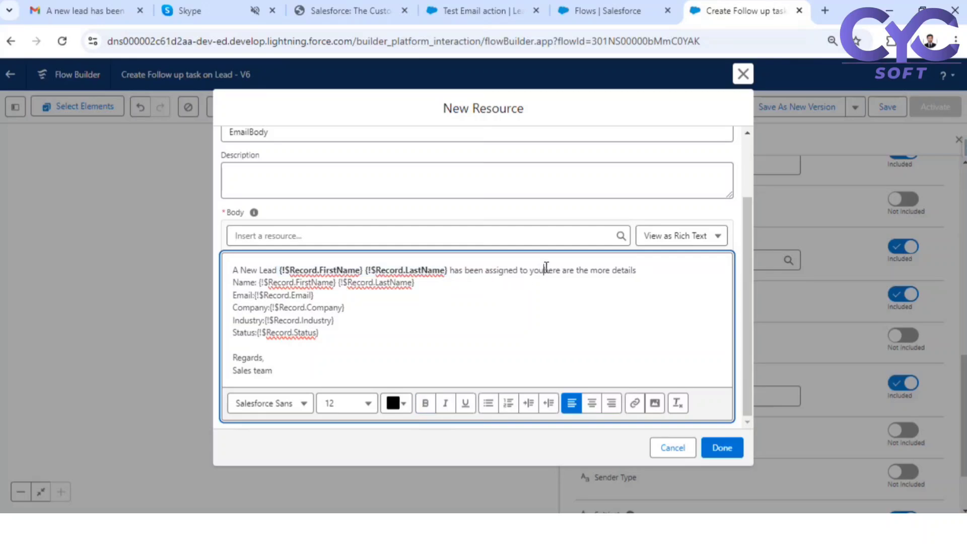
pyautogui.write(',')
pyautogui.press('End')
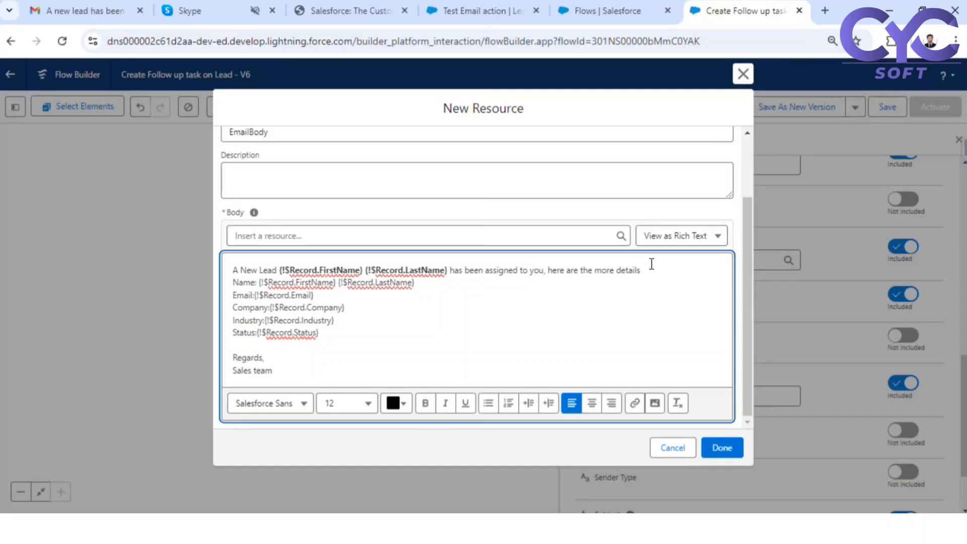
pyautogui.write('about the Lead')
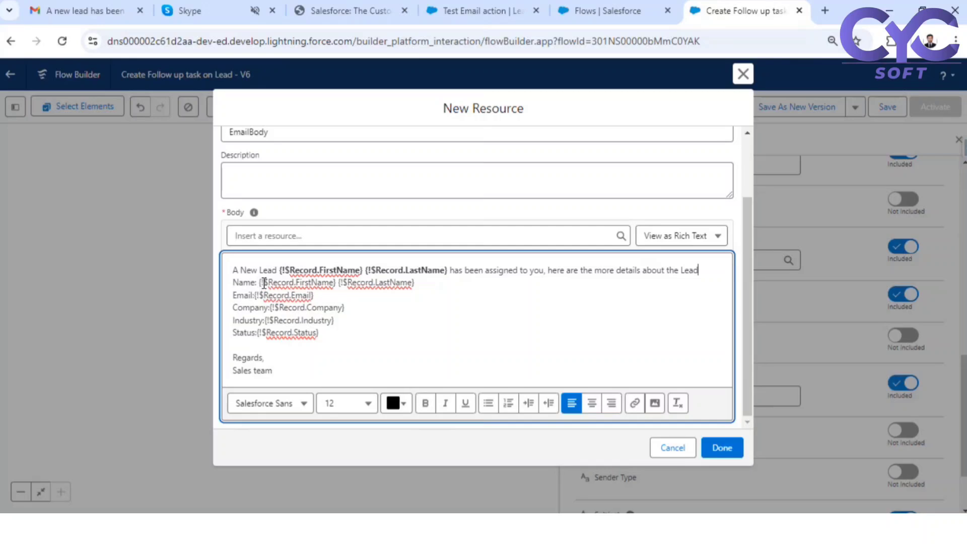
# - Bold the Name through Status lines and italicise the Name and Email placeholders
pyautogui.moveTo(258, 283); pyautogui.dragTo(233, 286)
pyautogui.moveTo(327, 338); pyautogui.dragTo(444, 284)
pyautogui.hotkey('ctrl', 'b')
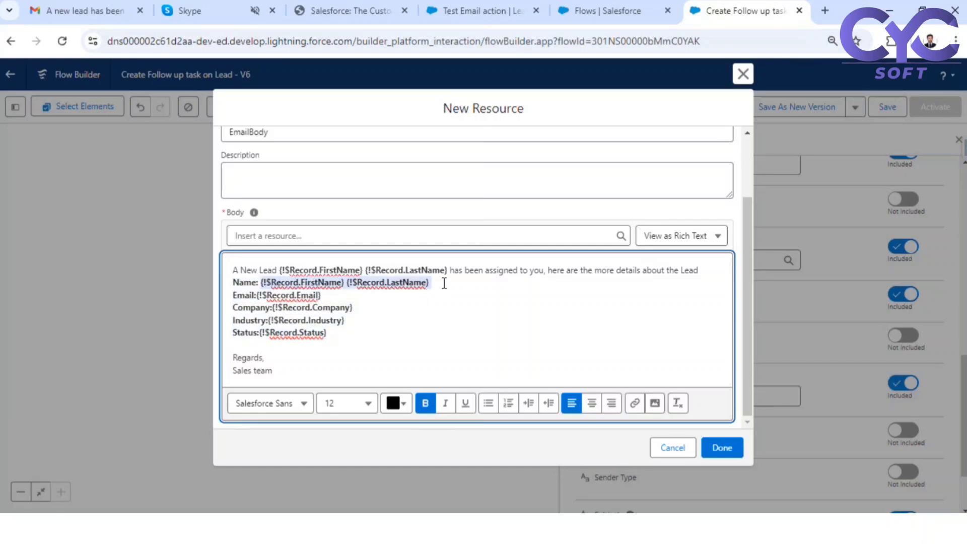
pyautogui.click(445, 403)
pyautogui.moveTo(332, 297); pyautogui.dragTo(256, 296)
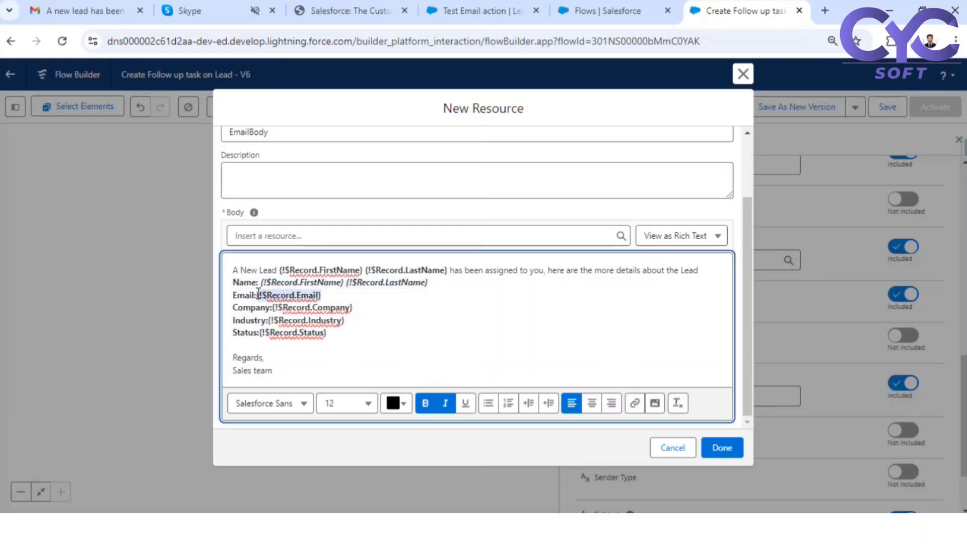
pyautogui.click(445, 402)
# - Italicise the Company, Industry and Status placeholders and add spaces after the colons
pyautogui.click(258, 297)
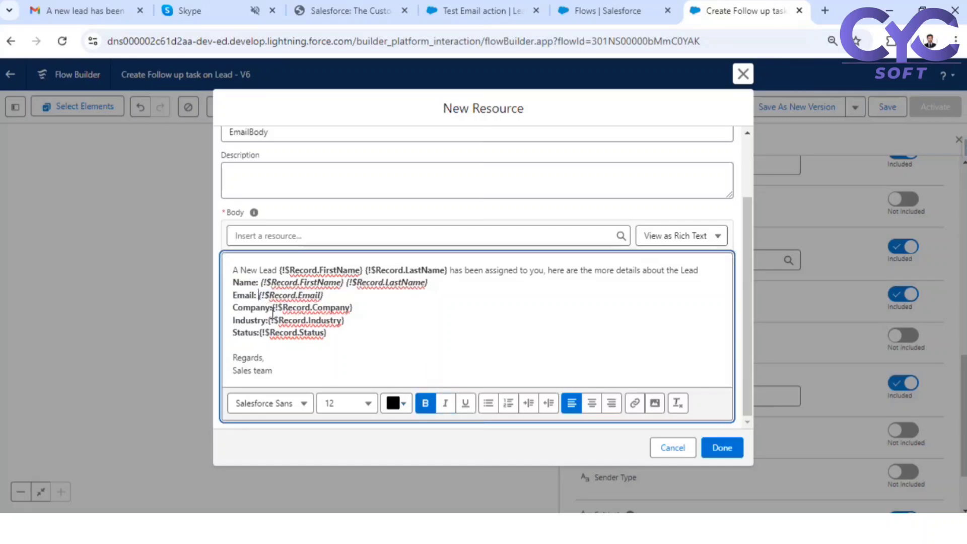
pyautogui.click(273, 307)
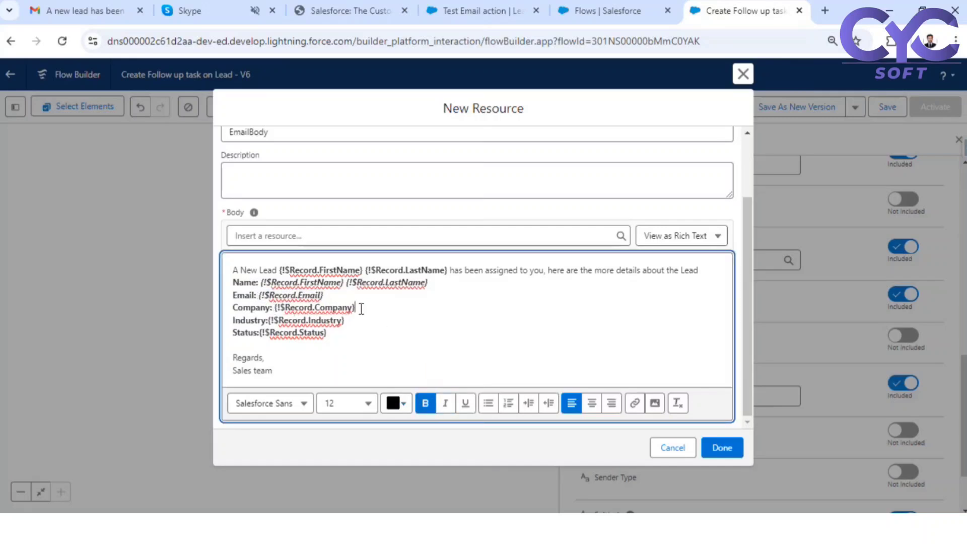
pyautogui.moveTo(358, 307); pyautogui.dragTo(277, 311)
pyautogui.click(446, 405)
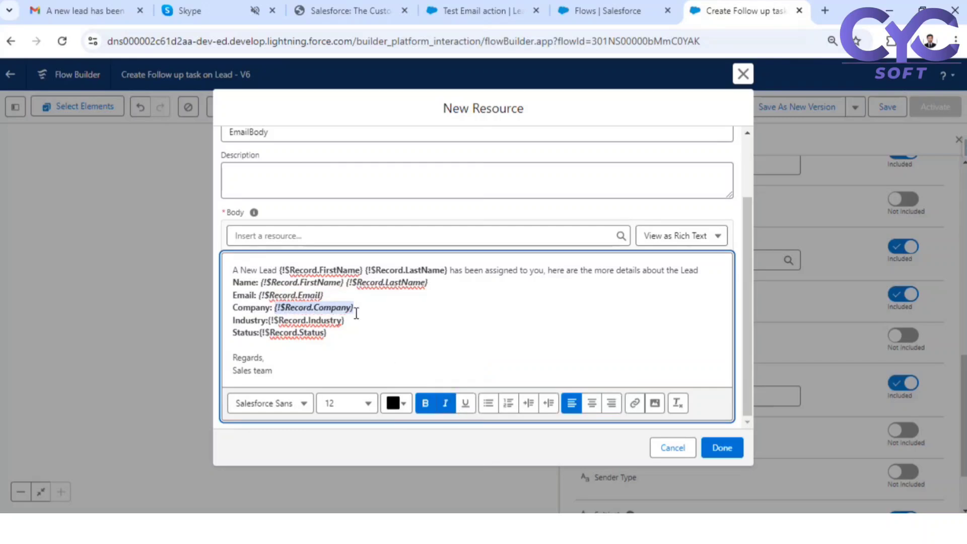
pyautogui.moveTo(347, 320); pyautogui.dragTo(268, 321)
pyautogui.click(445, 403)
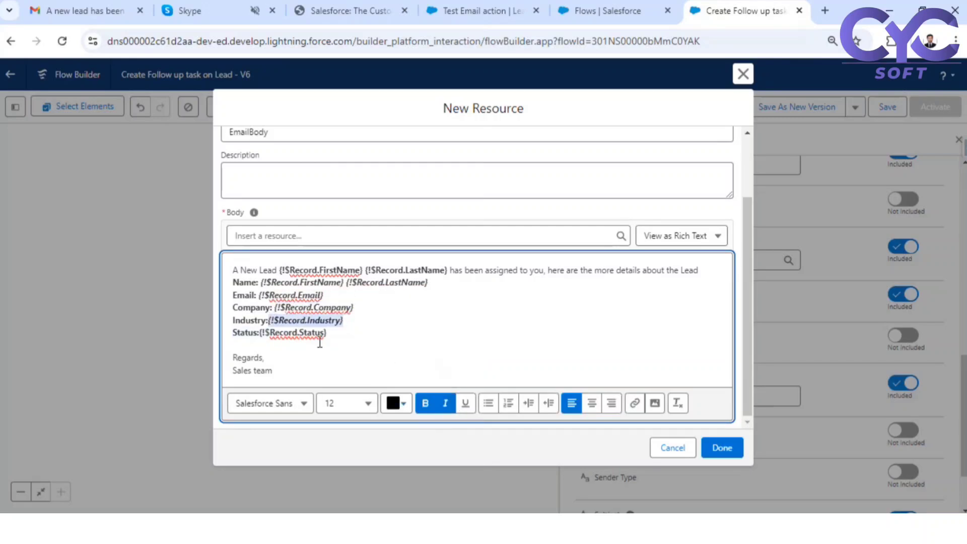
pyautogui.click(272, 320)
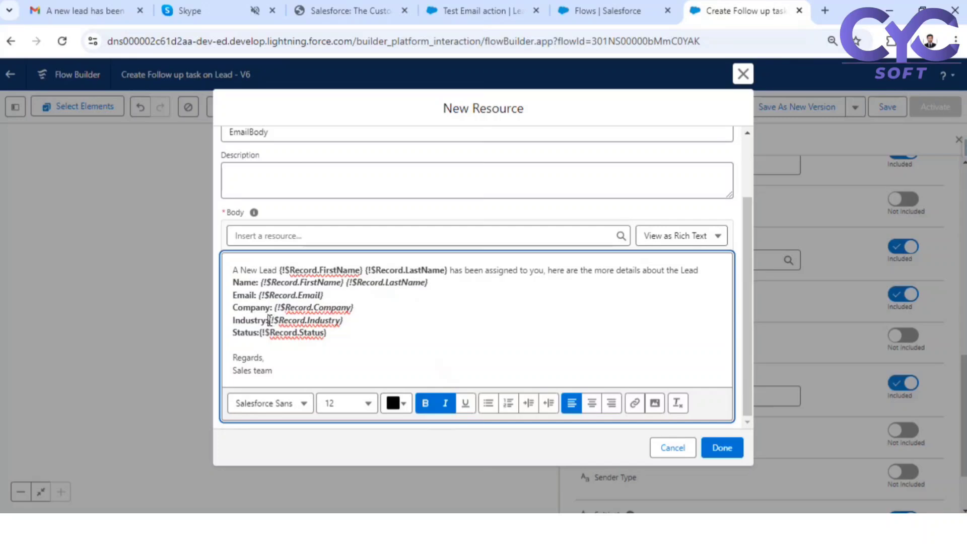
pyautogui.moveTo(332, 334); pyautogui.dragTo(263, 335)
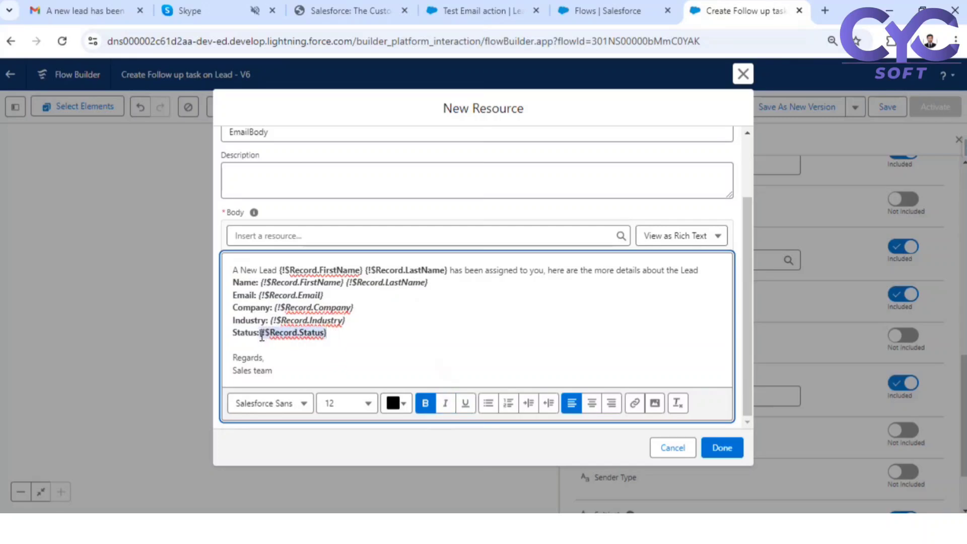
pyautogui.click(445, 403)
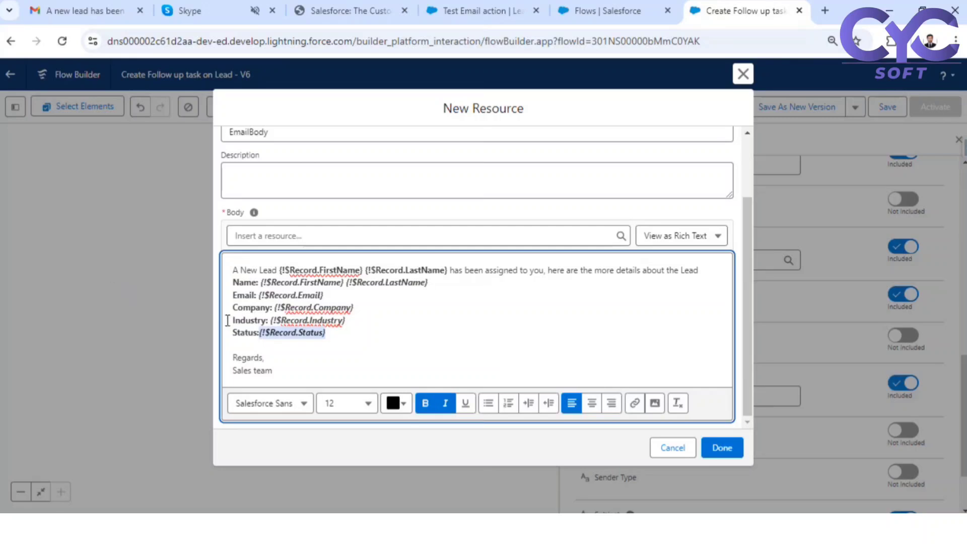
pyautogui.click(261, 331)
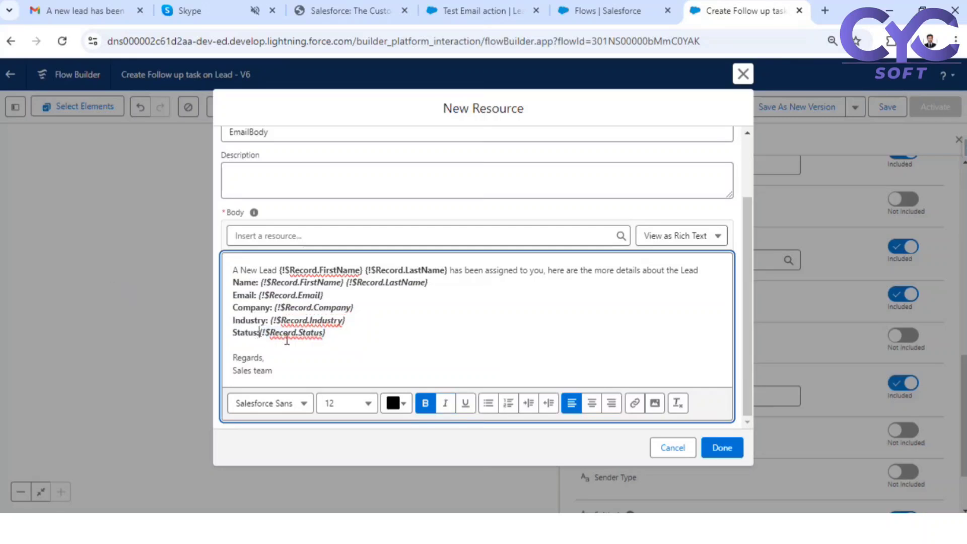
pyautogui.press('Down')
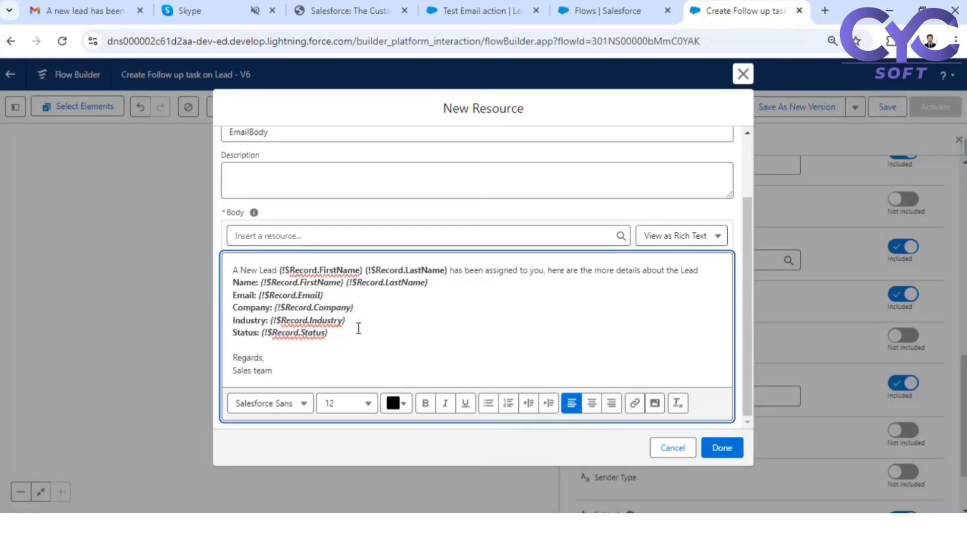
# - Set the email body text to font size 14
pyautogui.moveTo(334, 333); pyautogui.dragTo(229, 269)
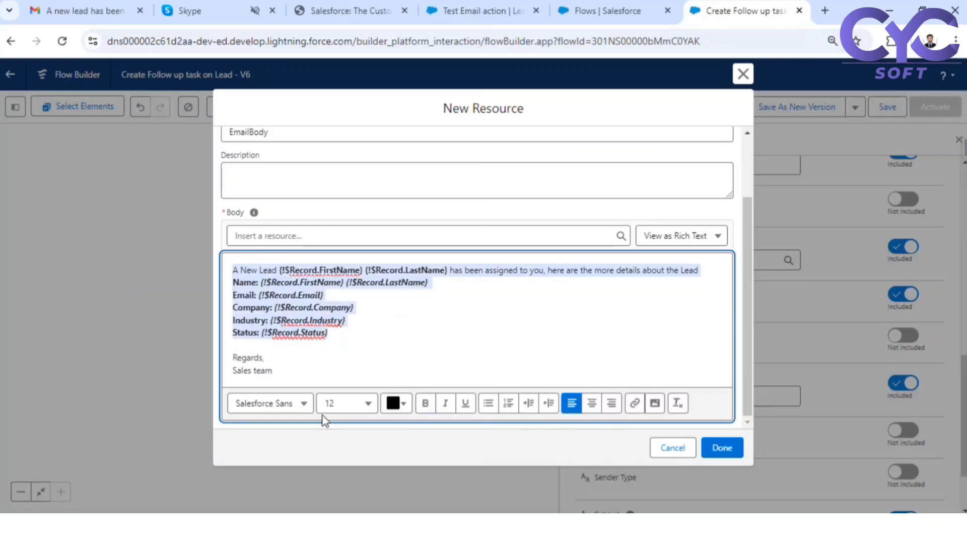
pyautogui.click(369, 403)
pyautogui.click(351, 342)
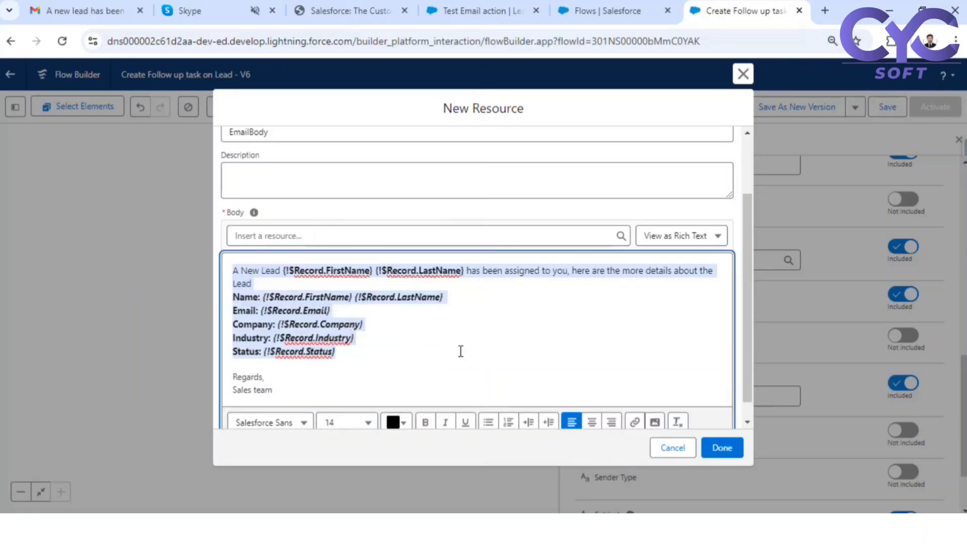
pyautogui.click(446, 342)
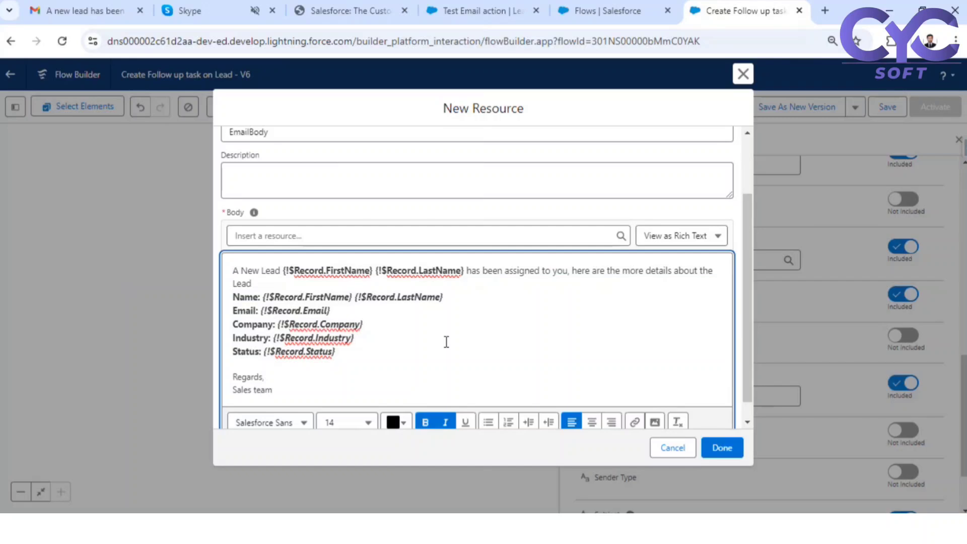
# - Colour the entire email body text purple (#4908FB)
pyautogui.scroll(-1, 331, 377)
pyautogui.moveTo(274, 370); pyautogui.dragTo(208, 236)
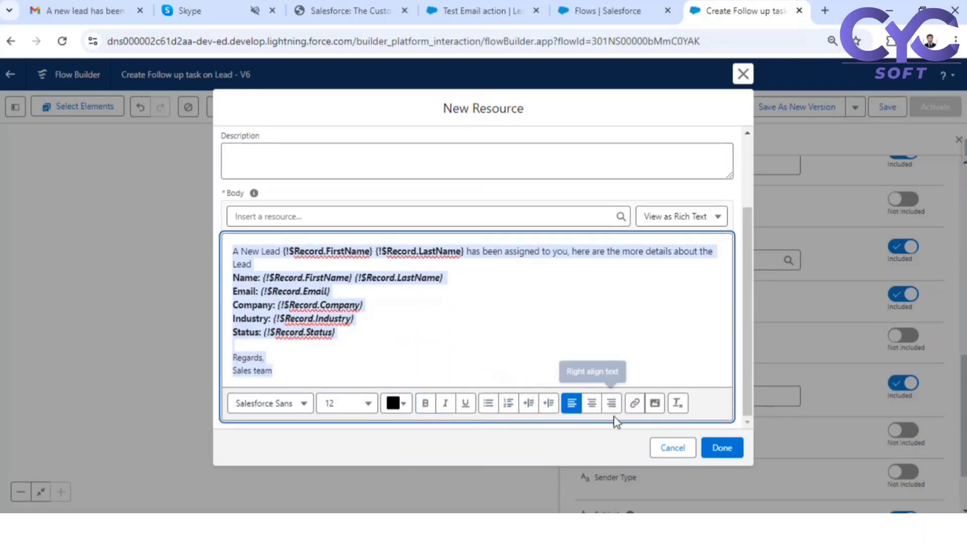
pyautogui.click(393, 402)
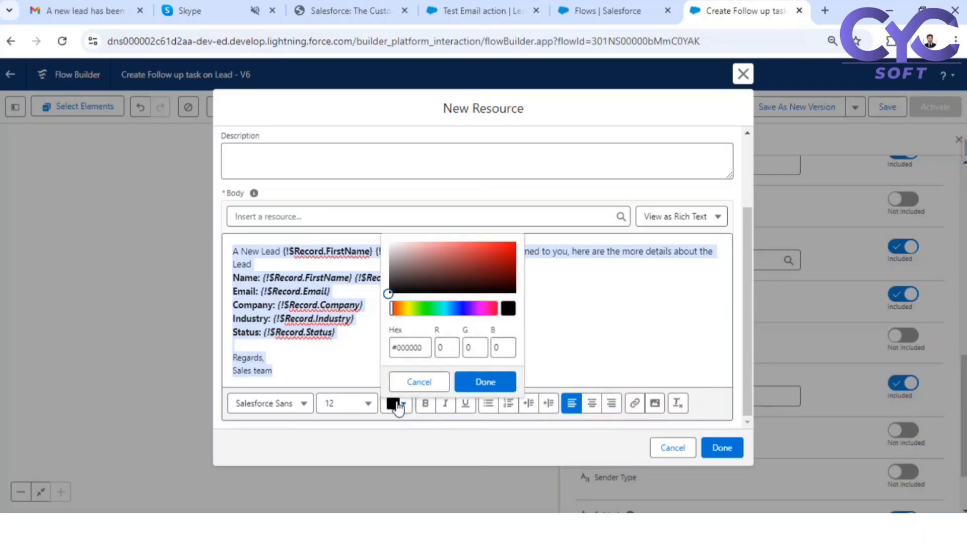
pyautogui.click(465, 309)
pyautogui.click(511, 244)
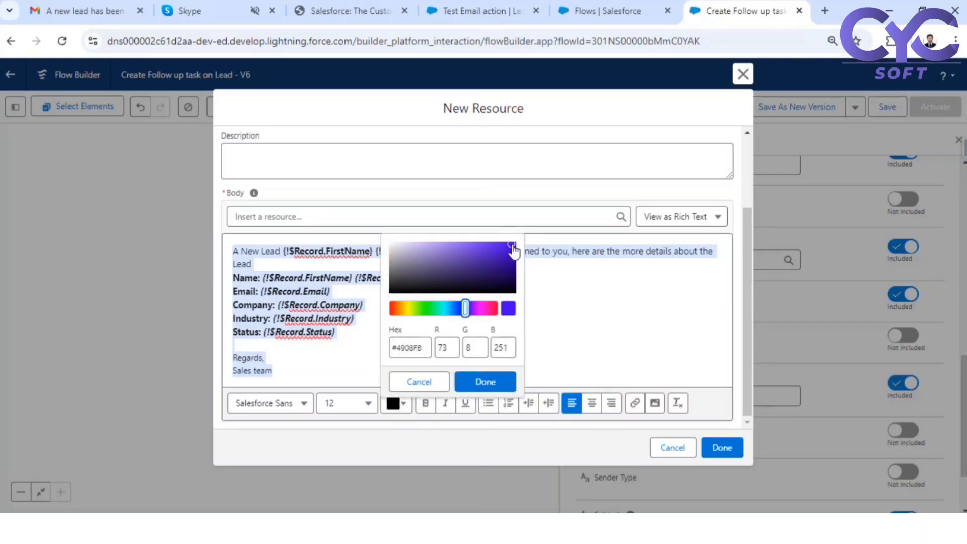
pyautogui.click(484, 381)
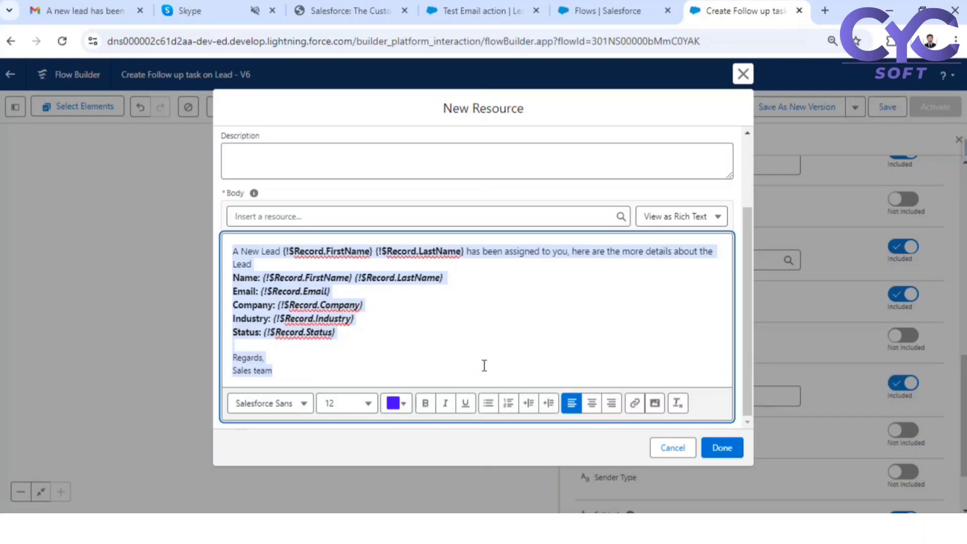
pyautogui.click(341, 271)
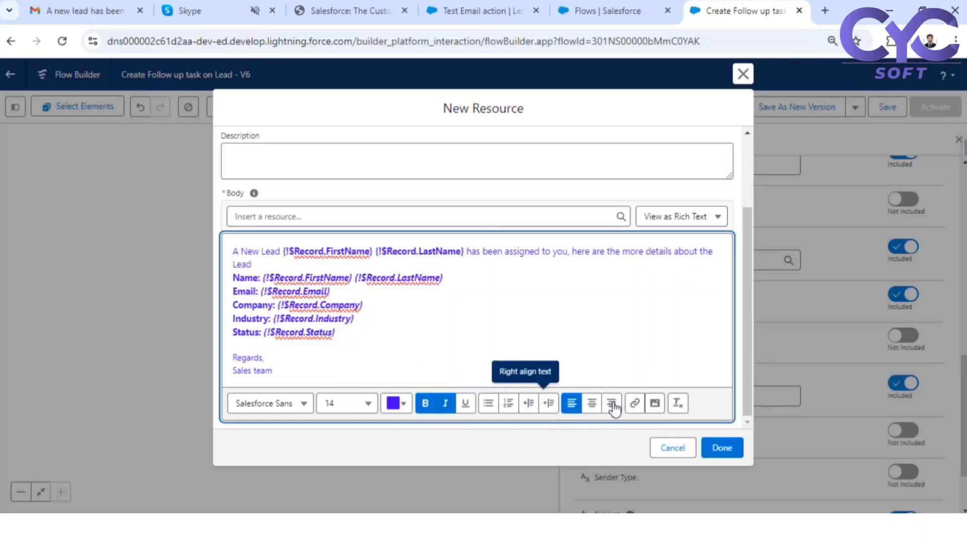
# - Dismiss the Link popover unused and save EmailBody so it fills the email Body
pyautogui.click(636, 402)
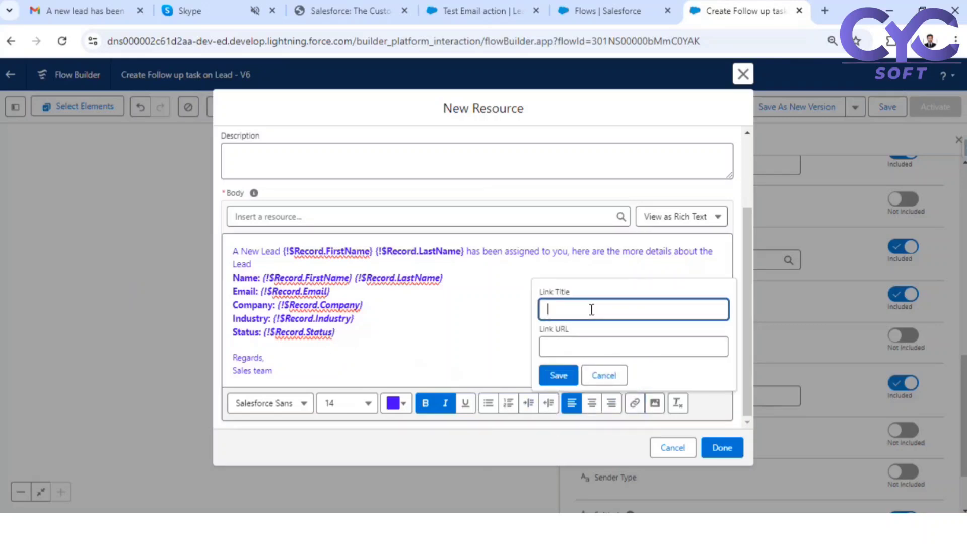
pyautogui.click(567, 348)
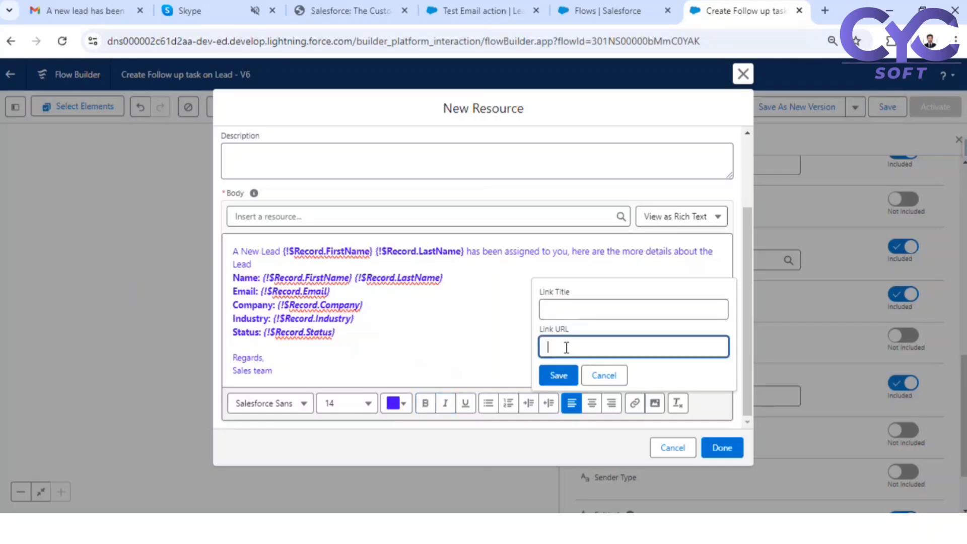
pyautogui.click(449, 328)
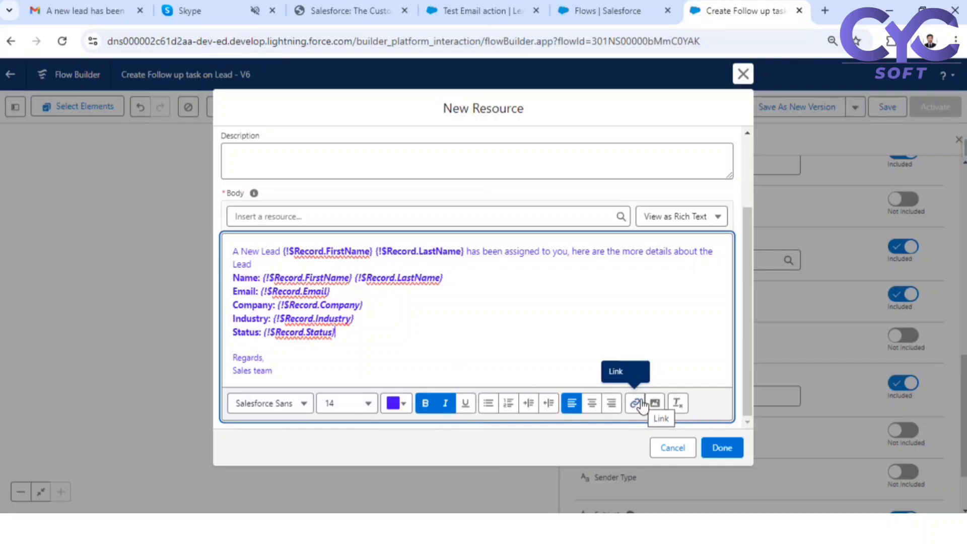
pyautogui.click(720, 449)
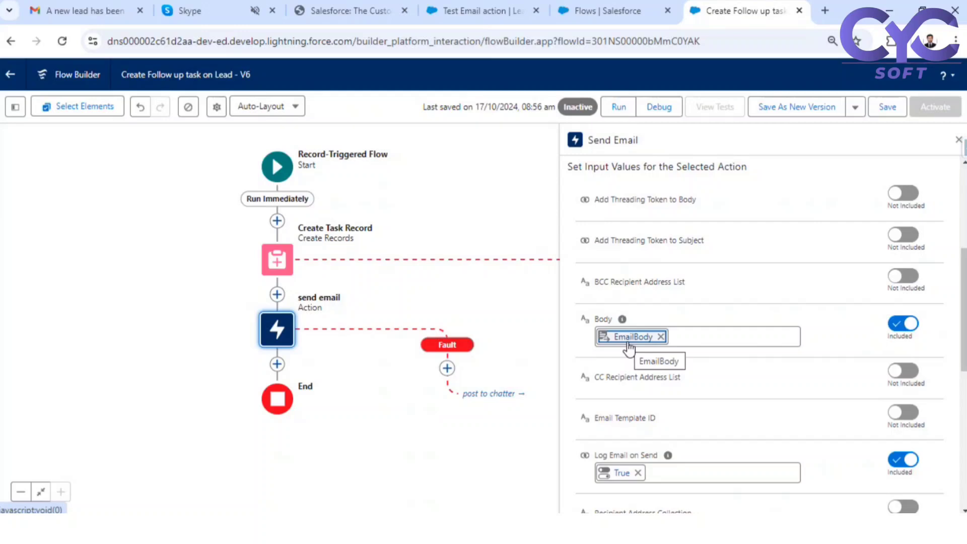
# - Save the flow, debug-run it on the Test Email action lead, then activate it
pyautogui.click(891, 109)
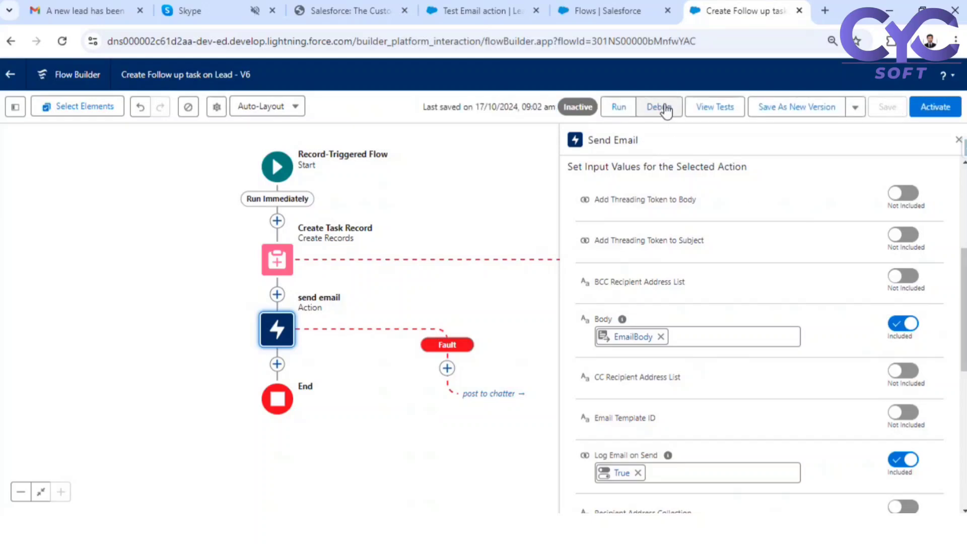
pyautogui.click(665, 110)
pyautogui.scroll(-1, 375, 407)
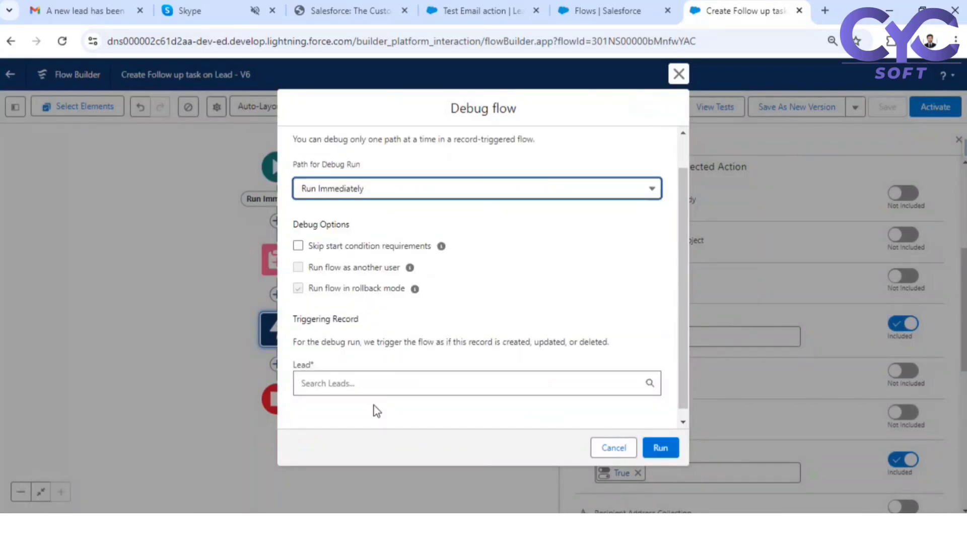
pyautogui.click(367, 373)
pyautogui.click(334, 402)
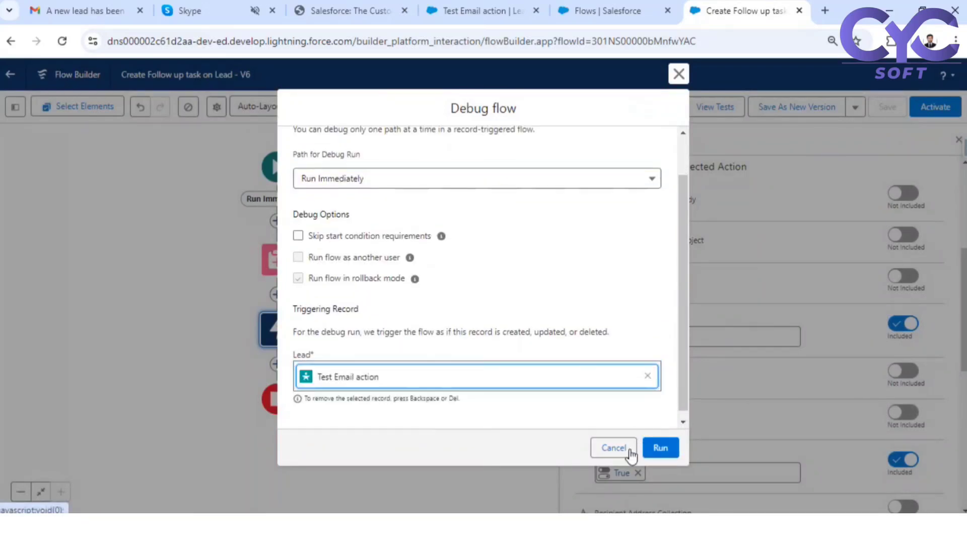
pyautogui.click(657, 456)
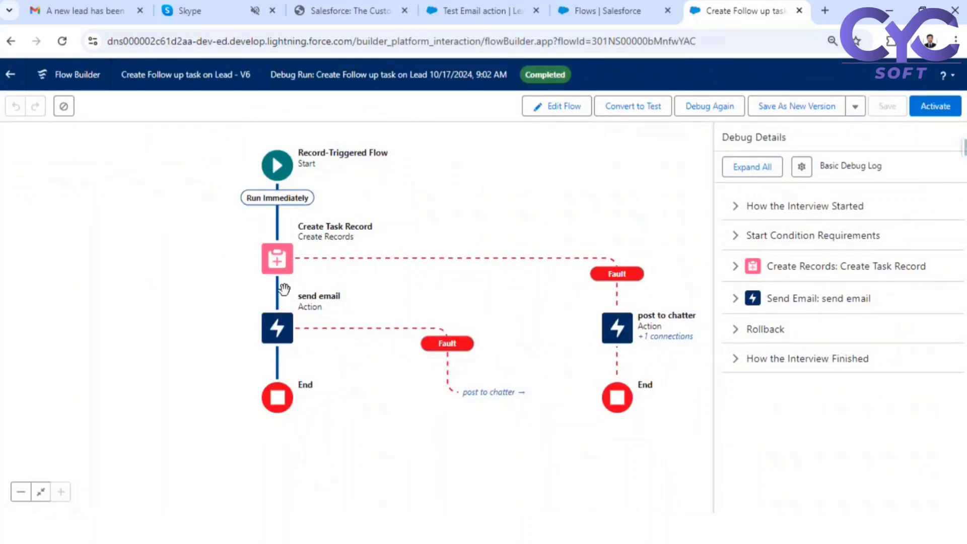
pyautogui.click(740, 331)
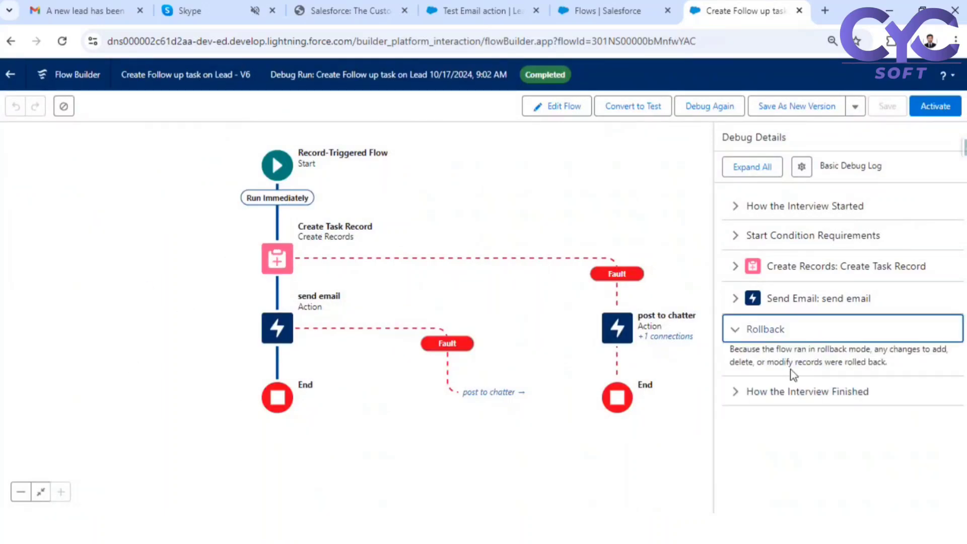
pyautogui.click(736, 331)
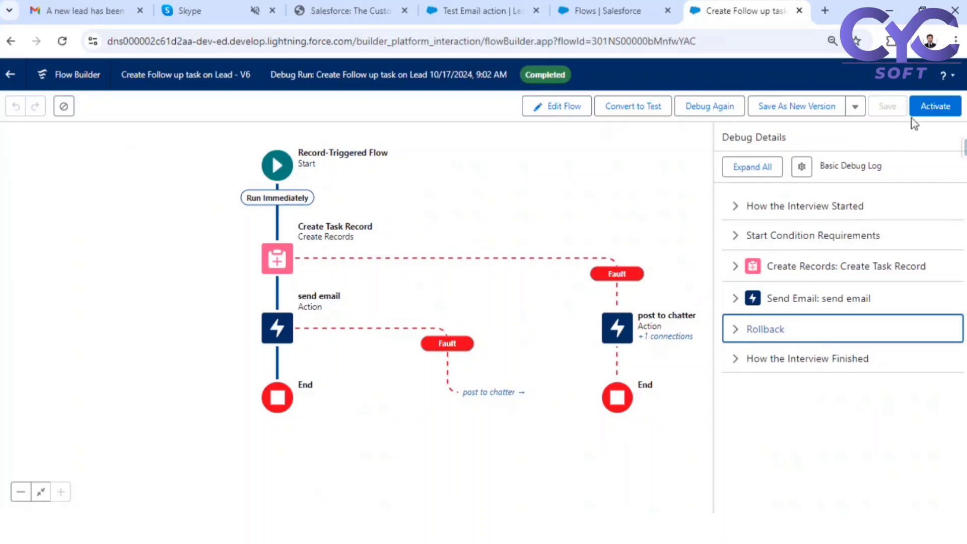
pyautogui.click(938, 105)
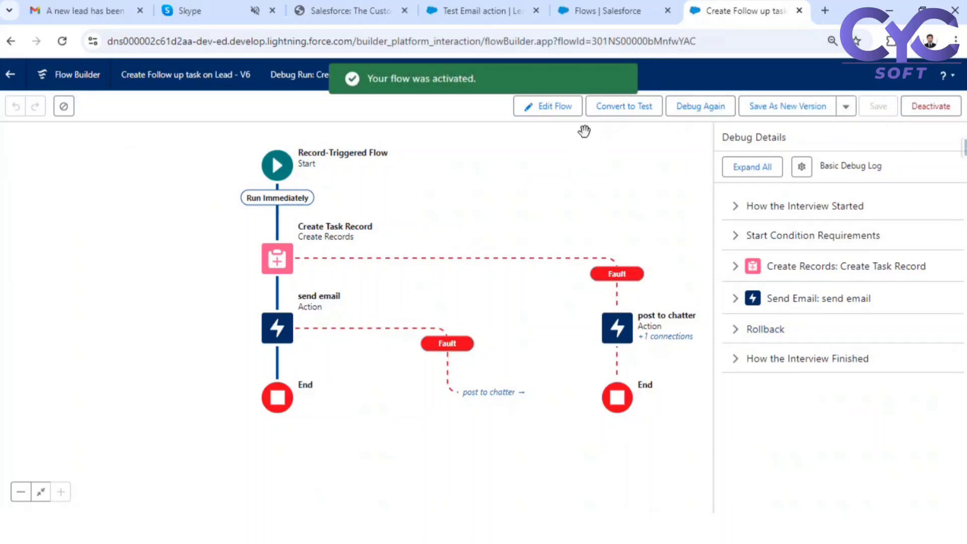
# - Delete the Test Email action lead record
pyautogui.click(456, 10)
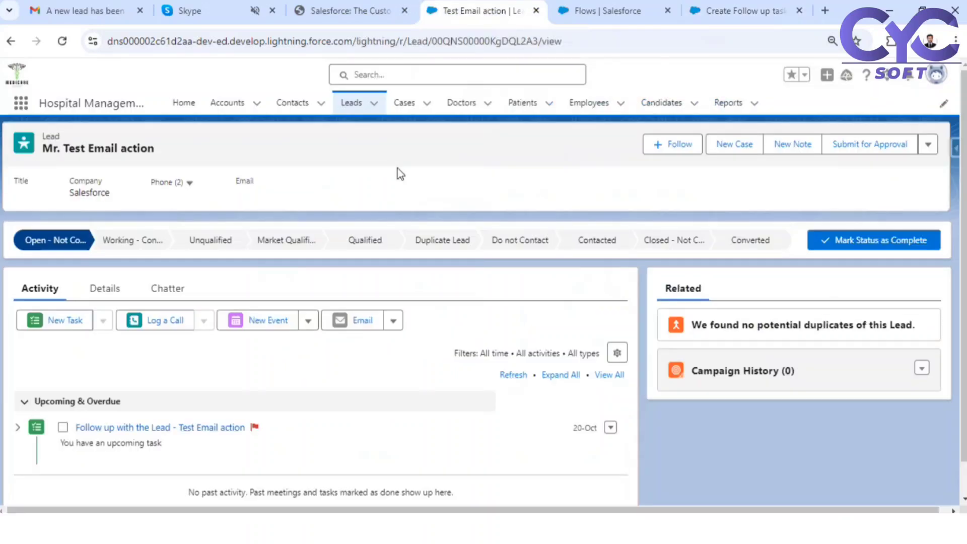
pyautogui.click(927, 146)
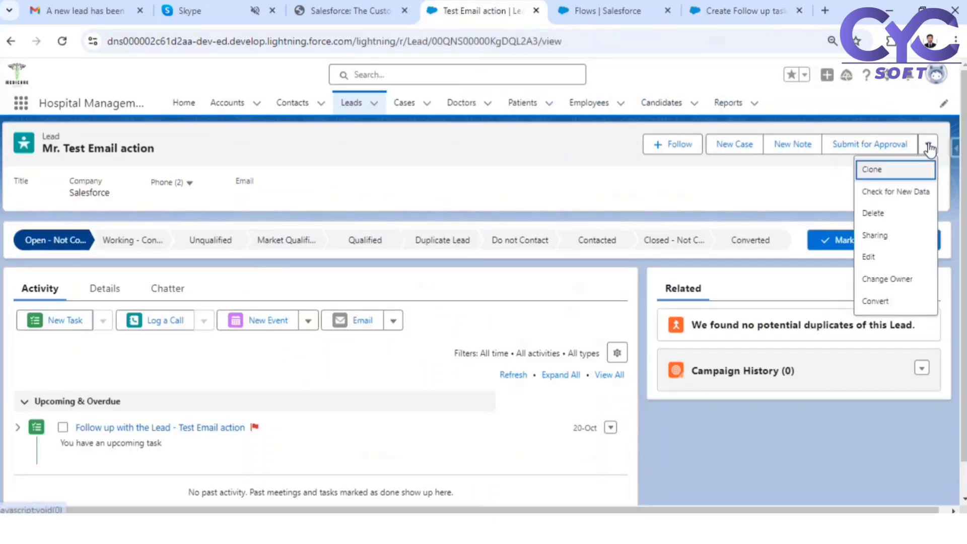
pyautogui.click(873, 213)
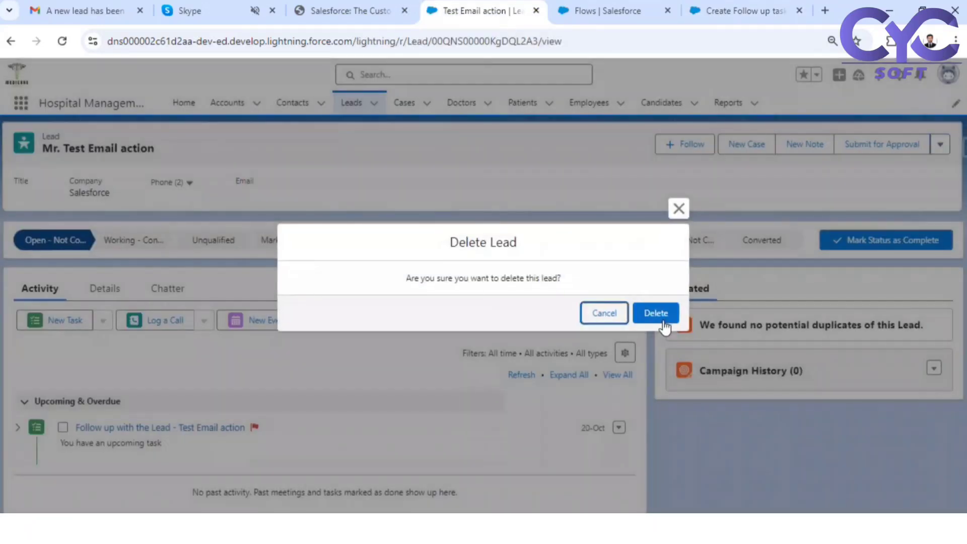
pyautogui.click(664, 322)
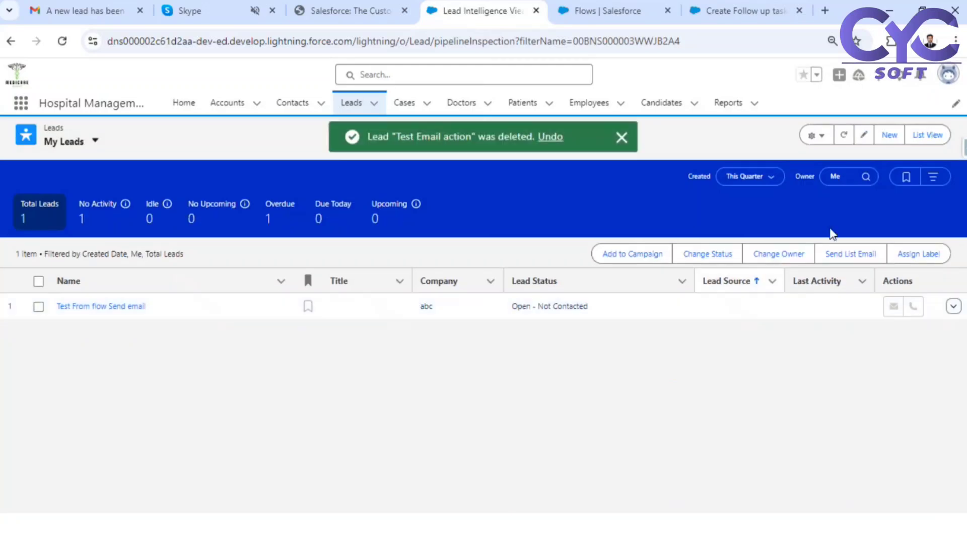
# - Create and save a new lead, Mr. Test Email action, with company Salesforce
pyautogui.click(888, 135)
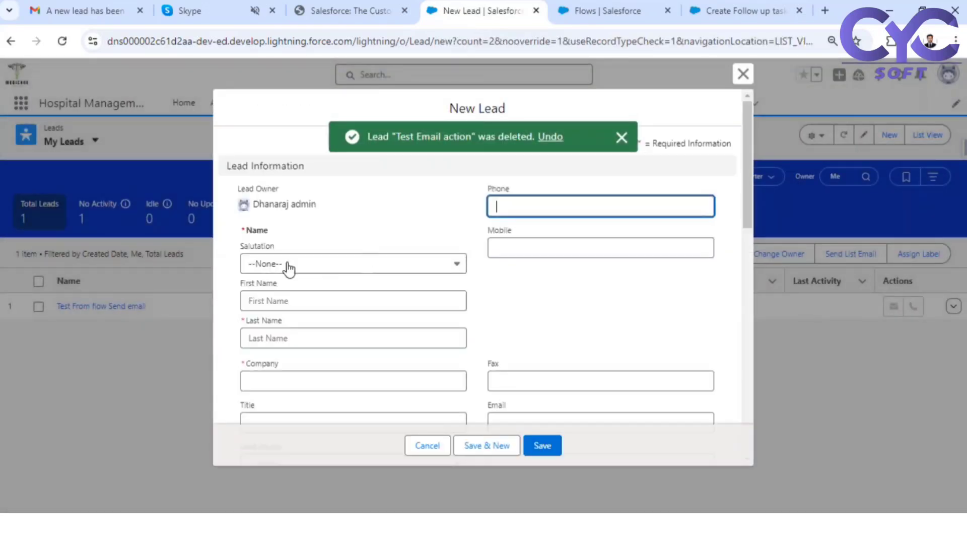
pyautogui.click(288, 267)
pyautogui.click(283, 308)
pyautogui.click(288, 301)
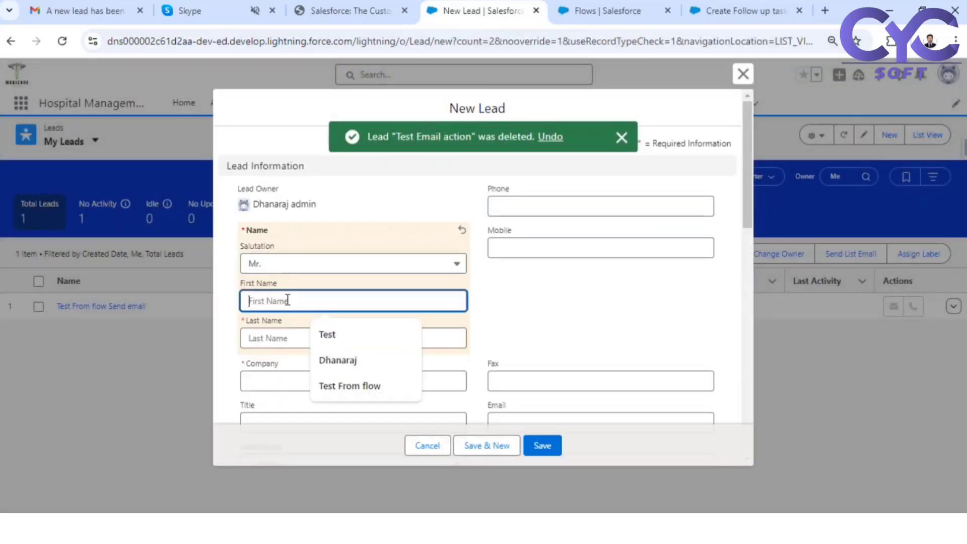
pyautogui.click(327, 334)
pyautogui.click(324, 339)
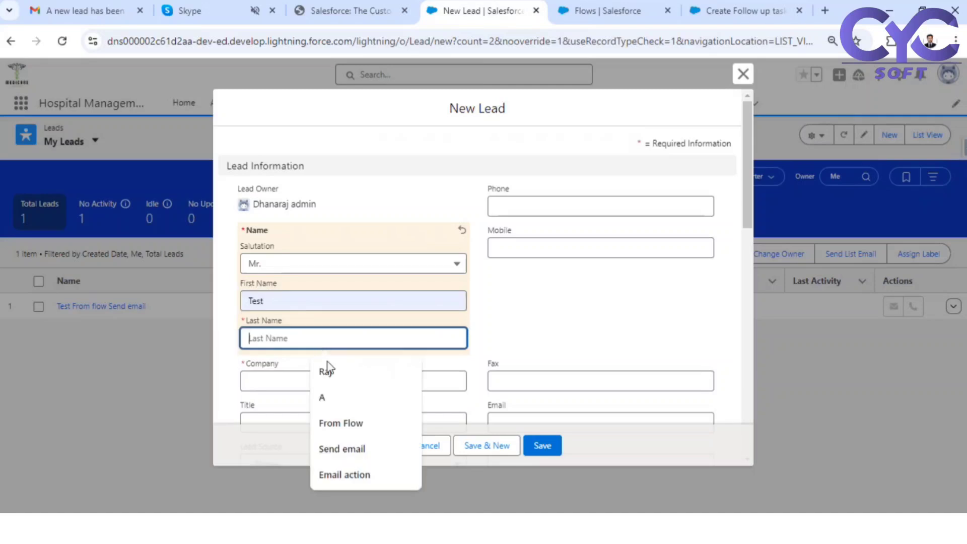
pyautogui.click(344, 473)
pyautogui.click(308, 384)
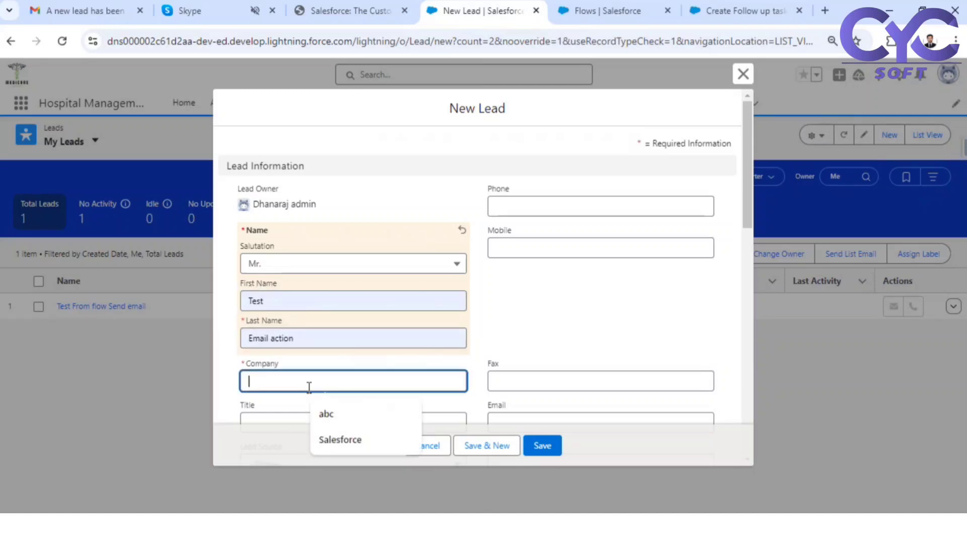
pyautogui.click(341, 439)
pyautogui.scroll(-10, 433, 271)
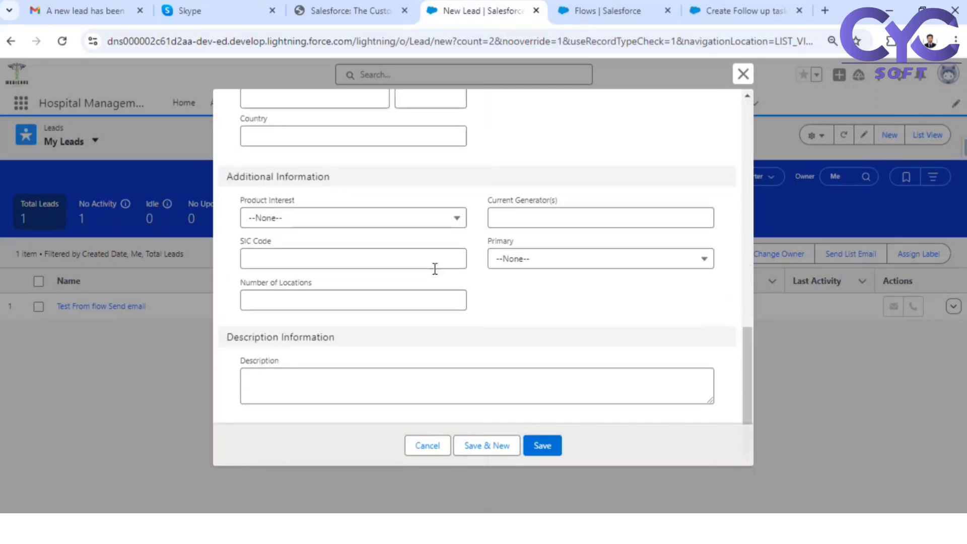
pyautogui.click(546, 450)
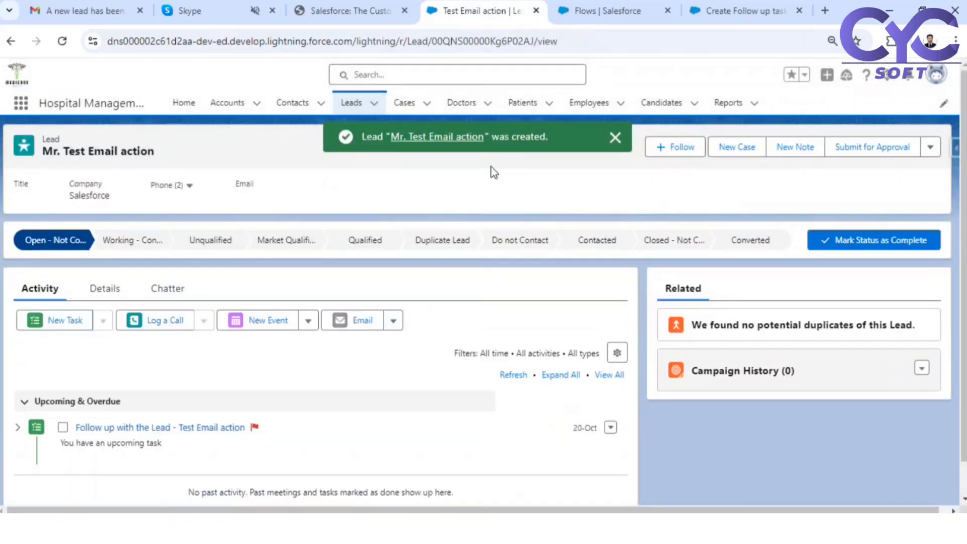
pyautogui.click(56, 6)
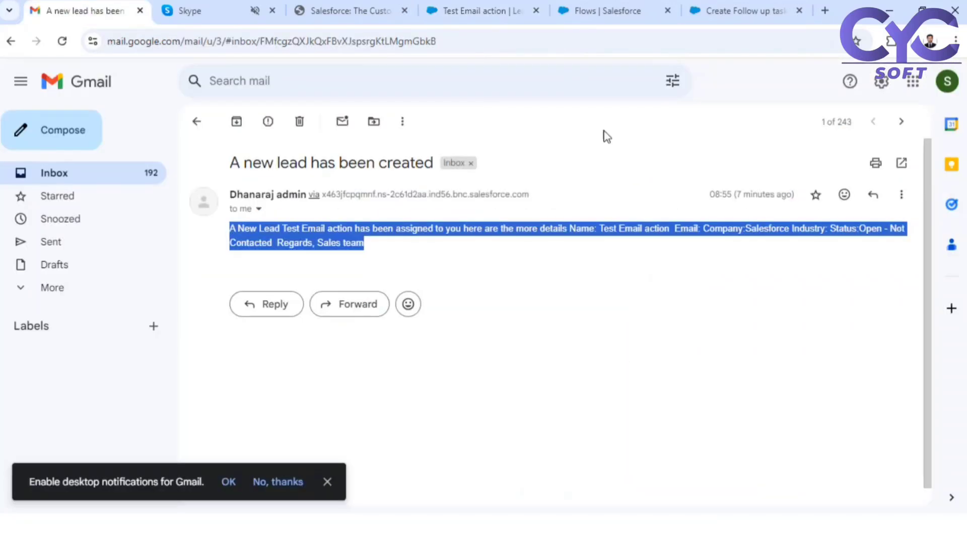
# - Open the newest 'A new lead has been created' email and mark it Looks safe
pyautogui.click(203, 128)
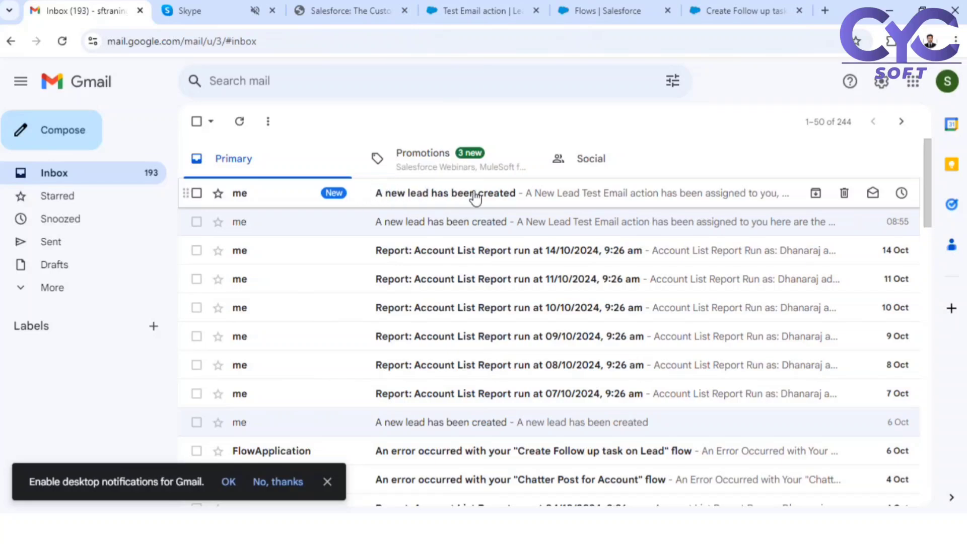
pyautogui.click(509, 224)
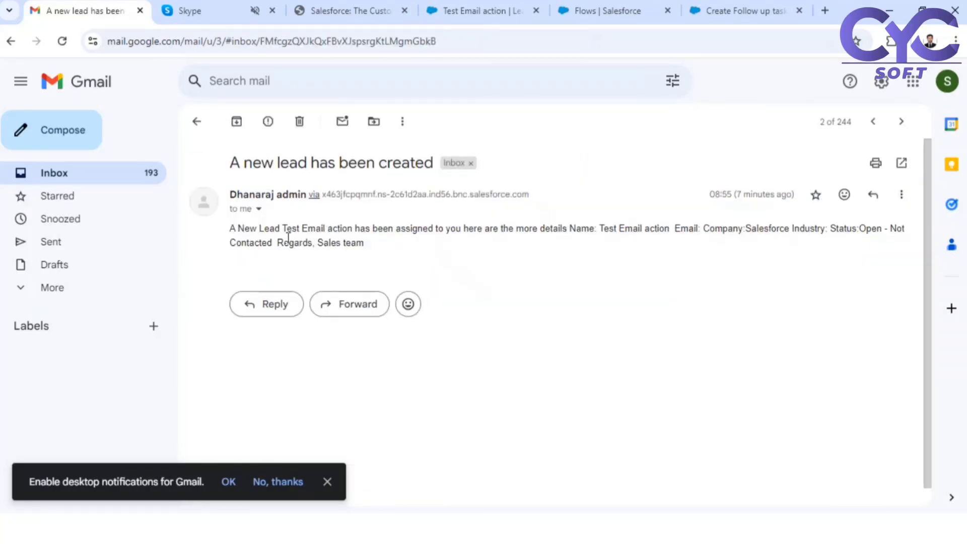
pyautogui.click(198, 123)
pyautogui.click(483, 195)
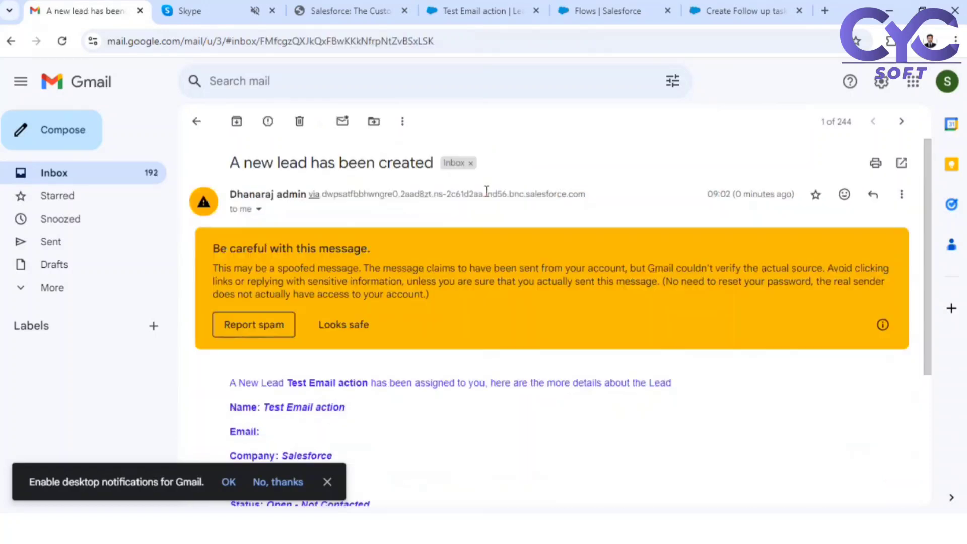
pyautogui.click(351, 323)
# - Review the lead's Name, Company and Status lines in the email body
pyautogui.scroll(-1, 469, 341)
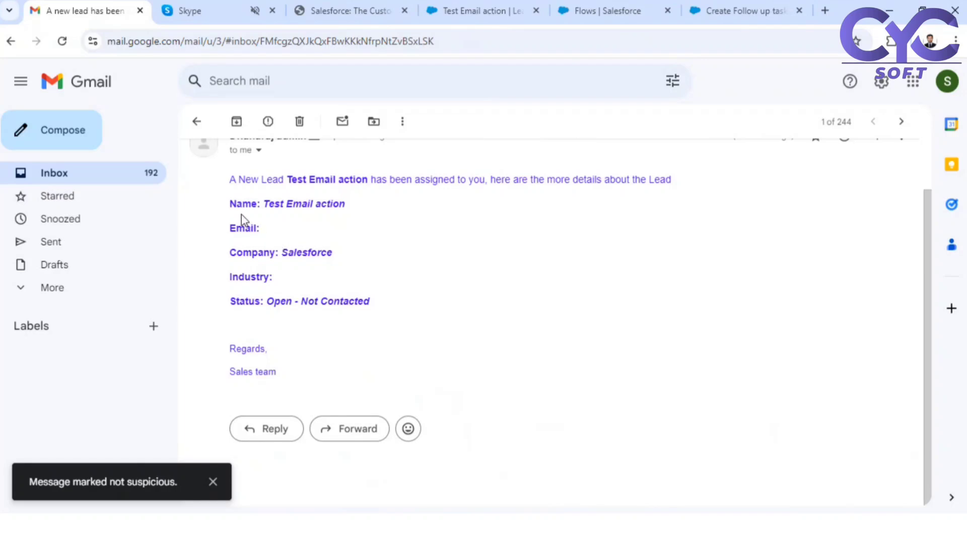
pyautogui.moveTo(263, 203); pyautogui.dragTo(341, 198)
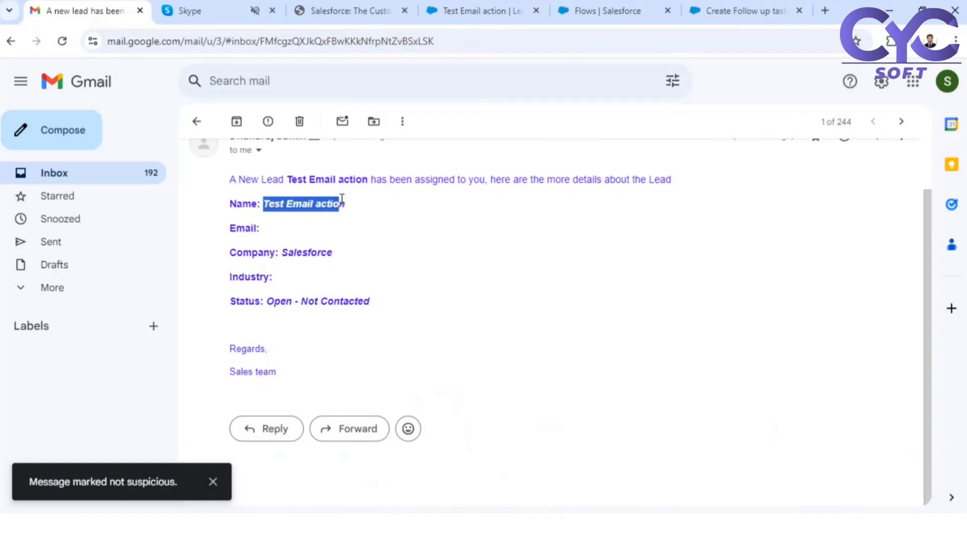
pyautogui.click(267, 228)
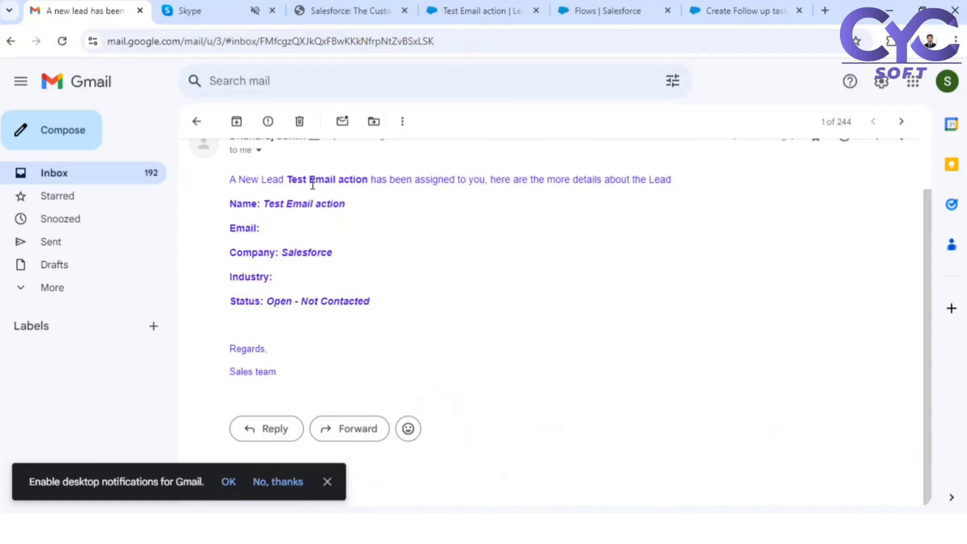
pyautogui.moveTo(290, 181); pyautogui.dragTo(355, 190)
pyautogui.doubleClick(301, 204)
pyautogui.scroll(1, 379, 331)
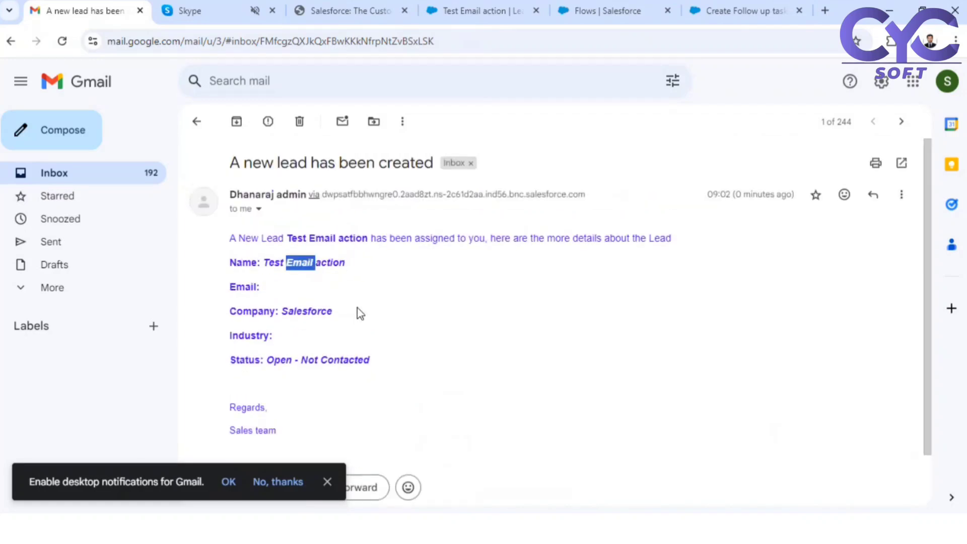
pyautogui.scroll(-1, 359, 324)
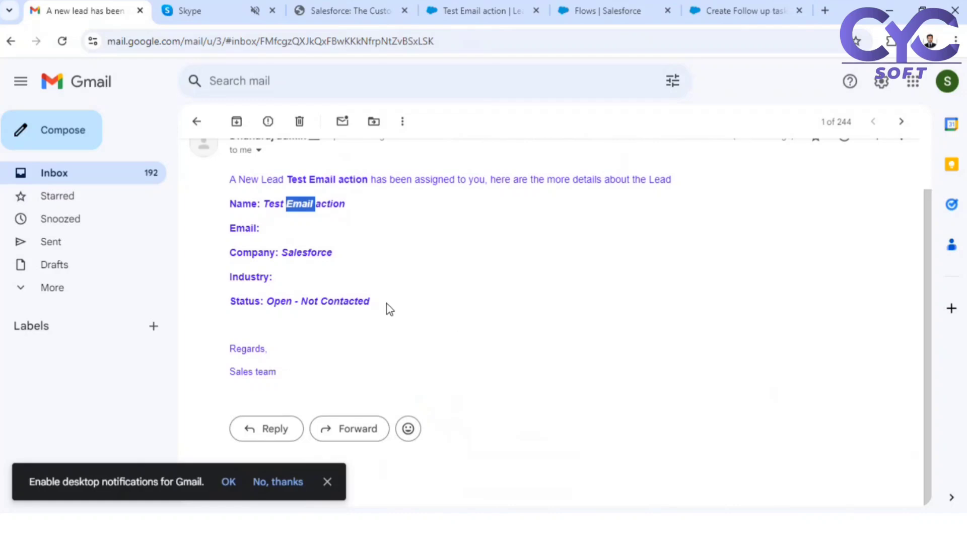
pyautogui.click(350, 295)
pyautogui.moveTo(372, 301); pyautogui.dragTo(233, 160)
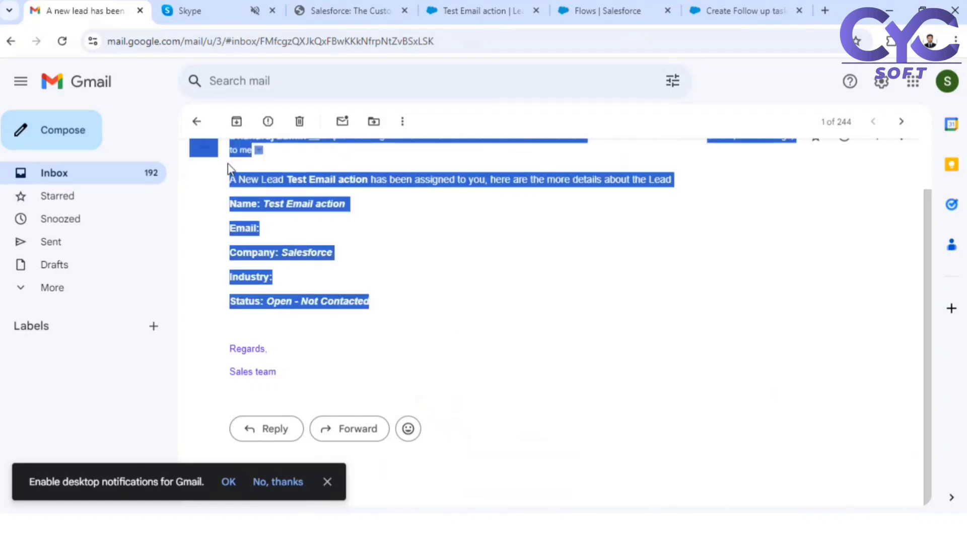
pyautogui.click(237, 183)
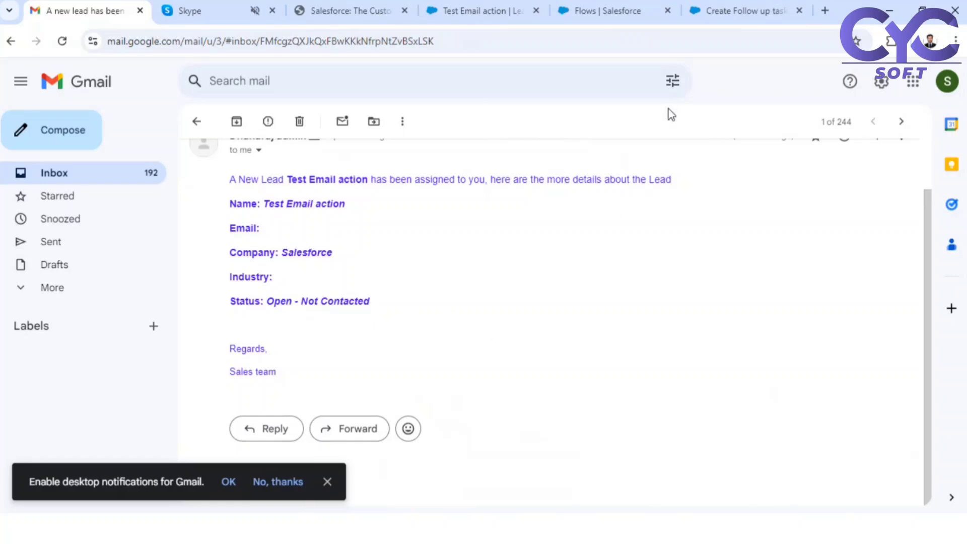
pyautogui.click(633, 4)
# - Leave debug mode, open the Send Email action, and select its fixed Recipient Address List value
pyautogui.click(714, 11)
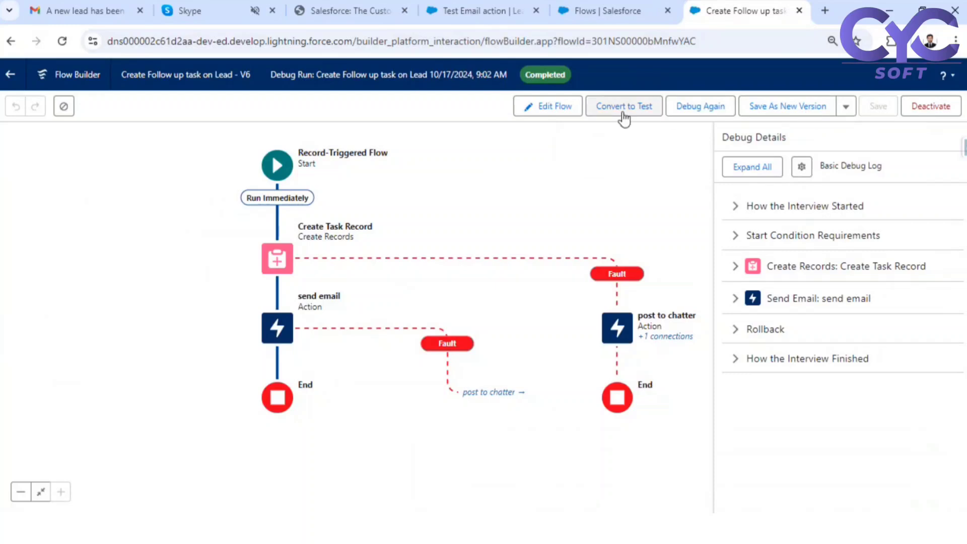
pyautogui.click(548, 106)
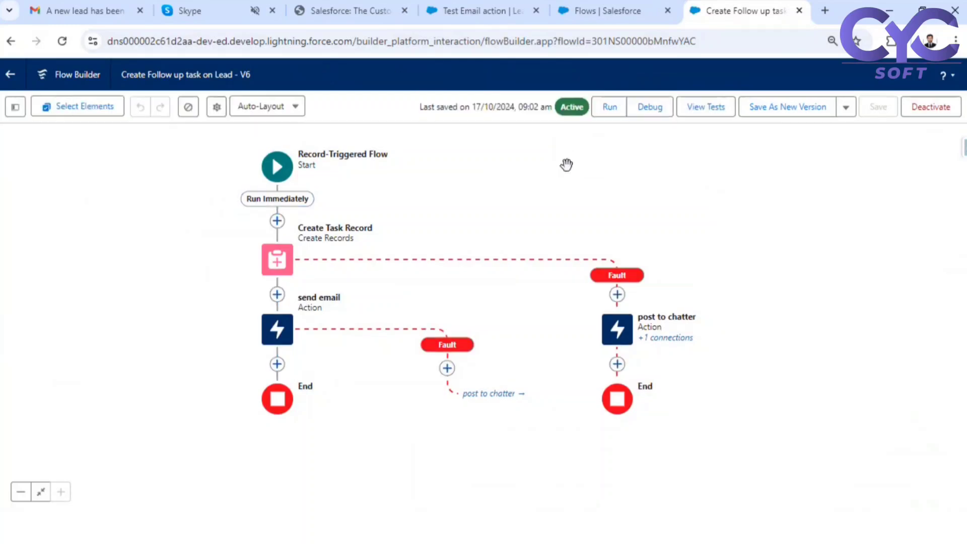
pyautogui.doubleClick(283, 336)
pyautogui.scroll(-10, 687, 353)
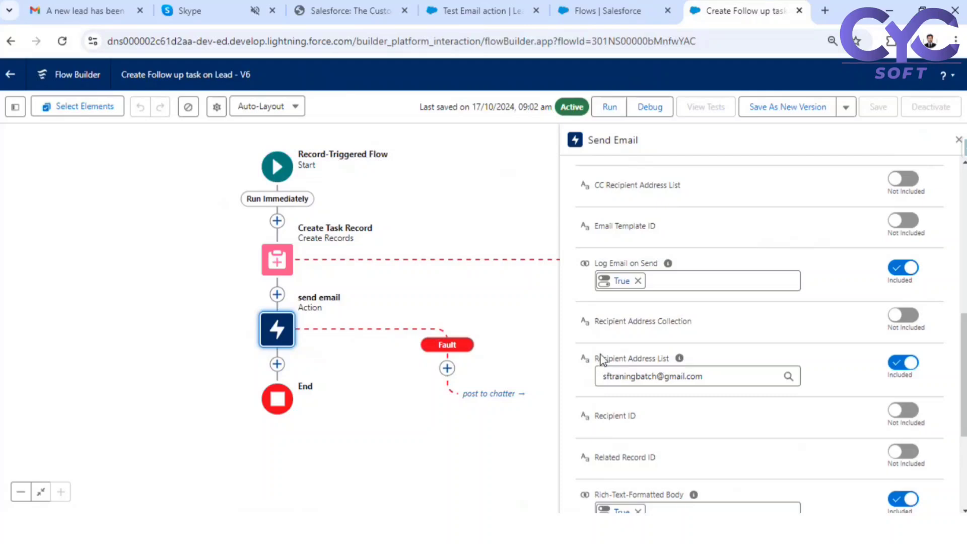
pyautogui.moveTo(597, 359); pyautogui.dragTo(677, 368)
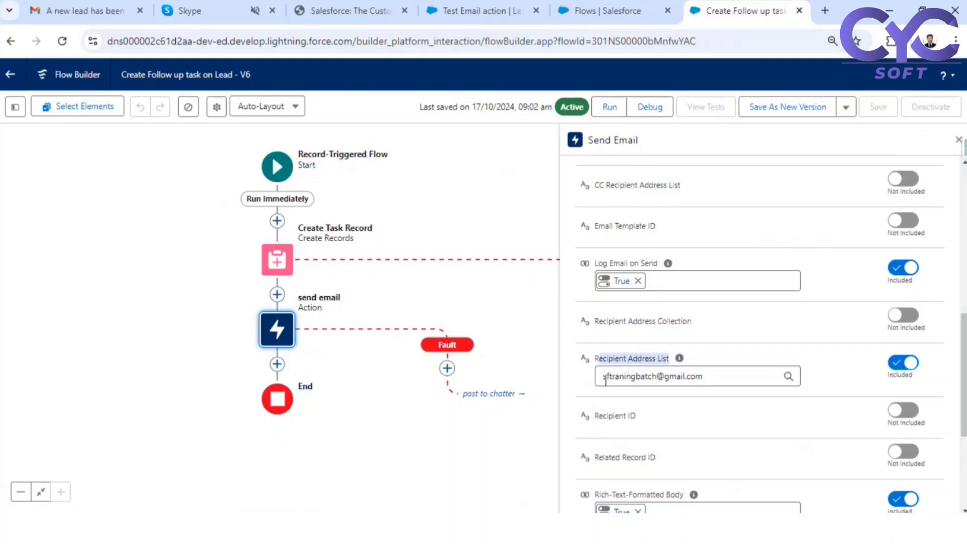
pyautogui.moveTo(605, 380); pyautogui.dragTo(698, 381)
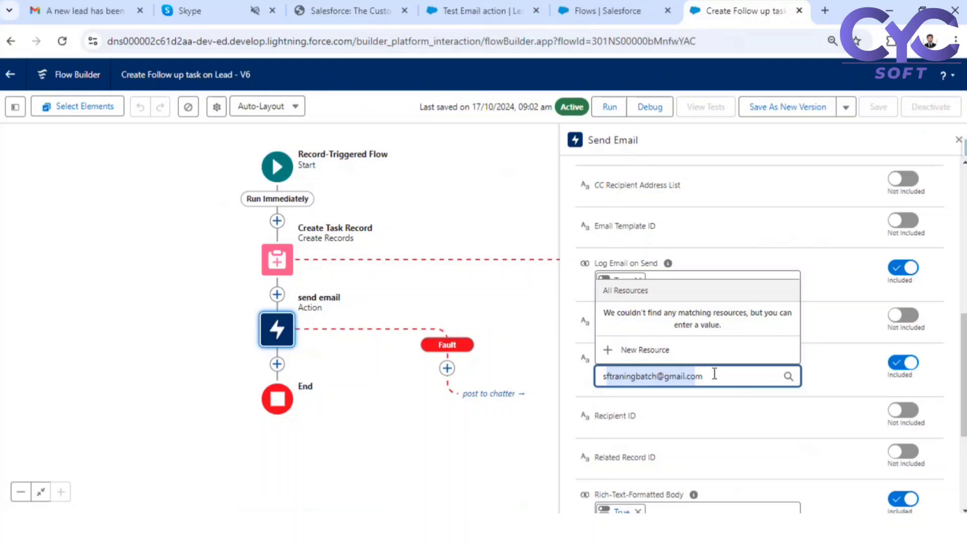
pyautogui.moveTo(701, 376); pyautogui.dragTo(578, 387)
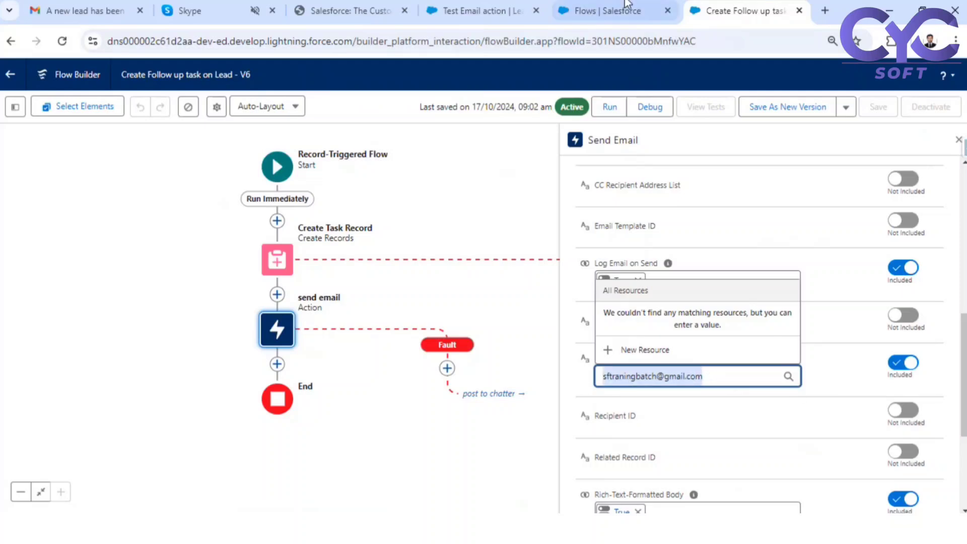
# - Check the Lead Owner field on the Test Email action lead's Details tab
pyautogui.click(447, 9)
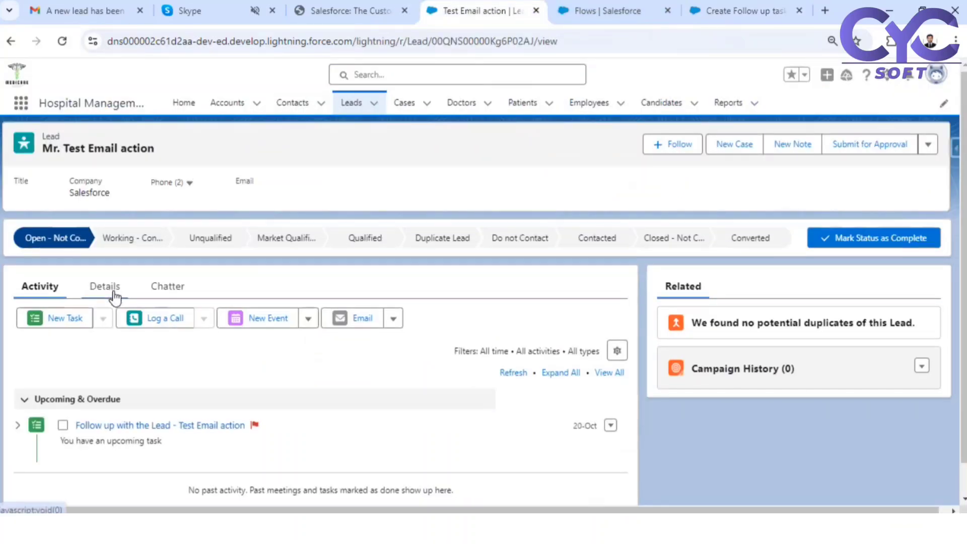
pyautogui.scroll(-1, 120, 302)
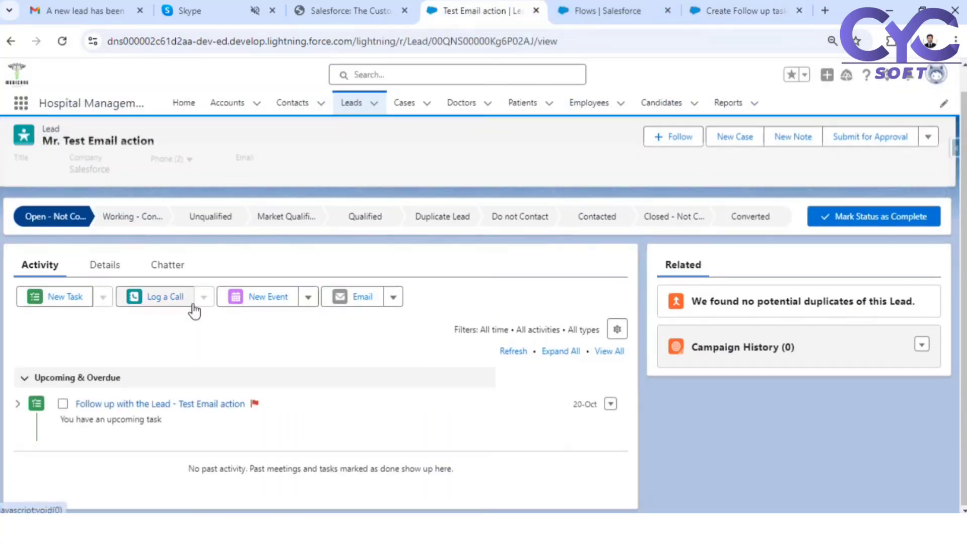
pyautogui.click(104, 267)
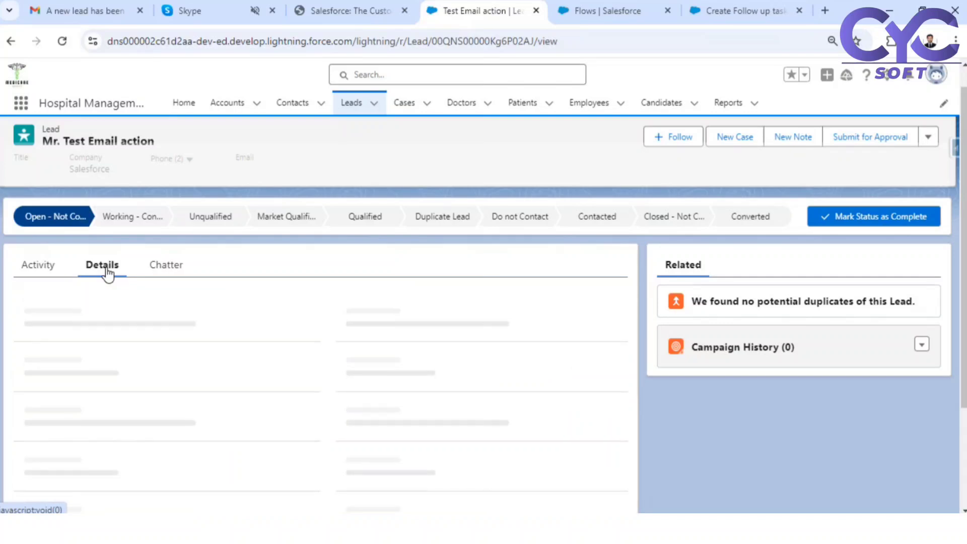
pyautogui.scroll(-3, 195, 339)
pyautogui.scroll(3, 103, 291)
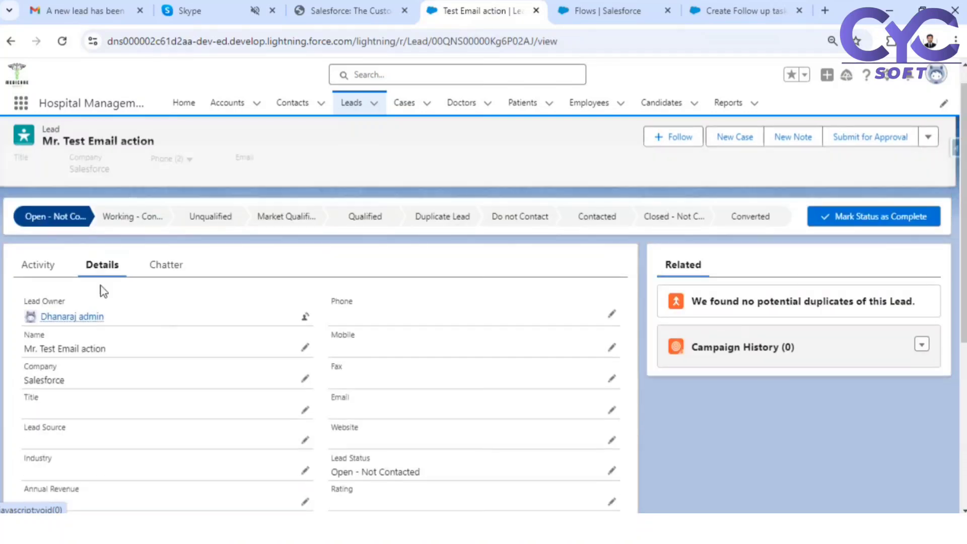
pyautogui.doubleClick(44, 301)
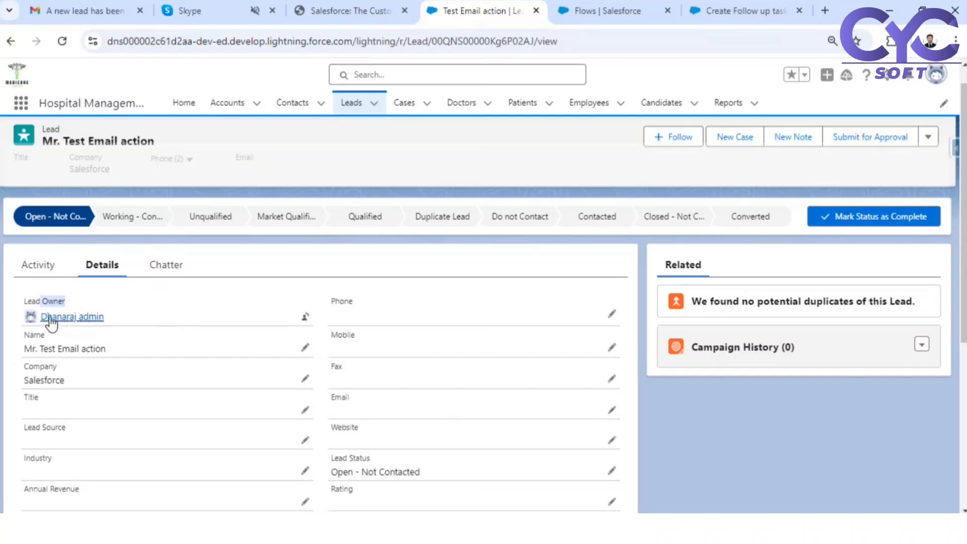
pyautogui.moveTo(50, 317)
# - Clear the fixed address from the Send Email Recipient Address List field
pyautogui.click(612, 10)
pyautogui.click(759, 7)
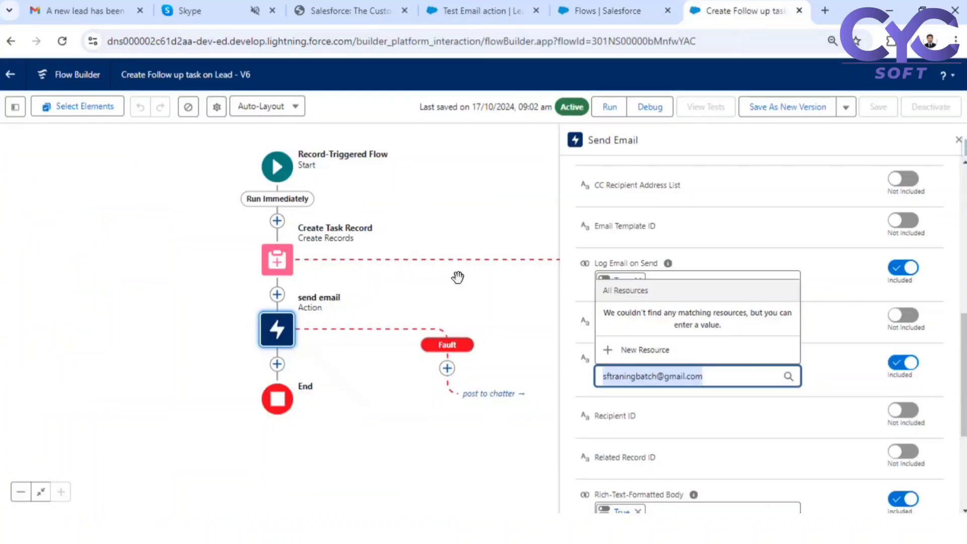
pyautogui.tripleClick(744, 376)
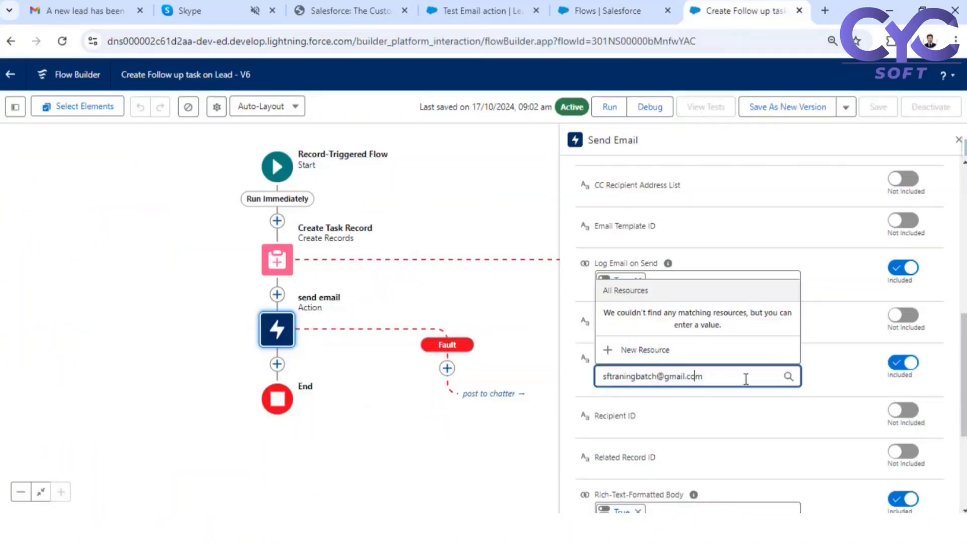
pyautogui.press('BackSpace')
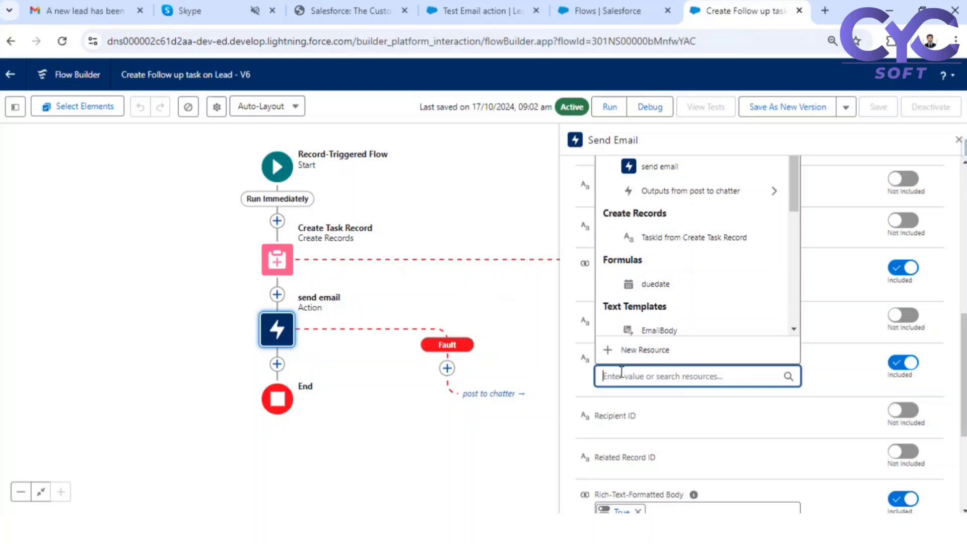
# - Set Recipient Address List to Triggering Lead > Owner ID (User) > Email
pyautogui.write('rec')
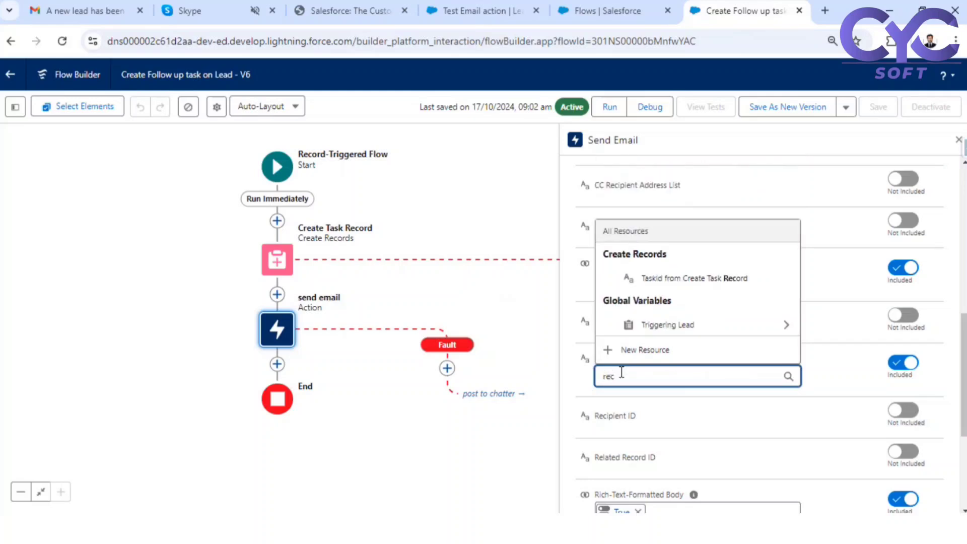
pyautogui.click(706, 327)
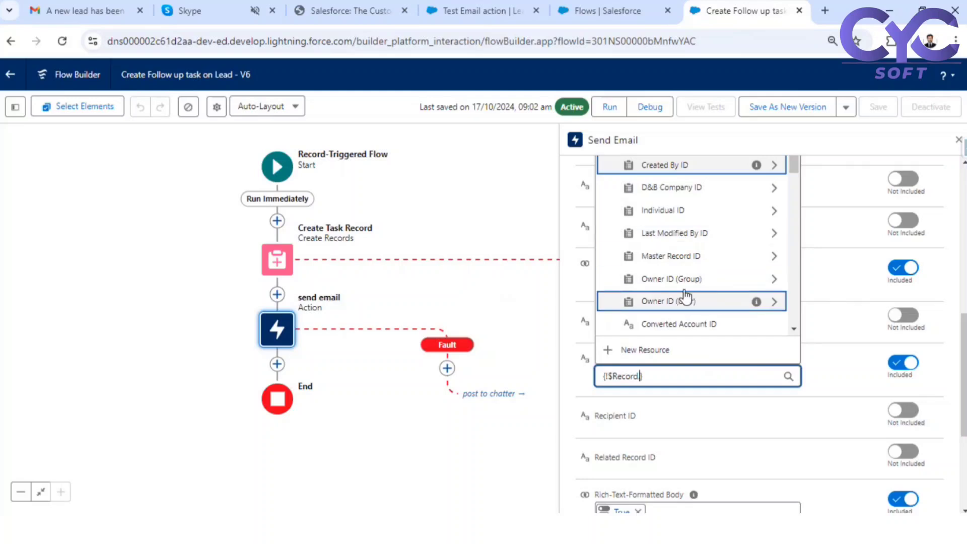
pyautogui.write('.')
pyautogui.click(694, 302)
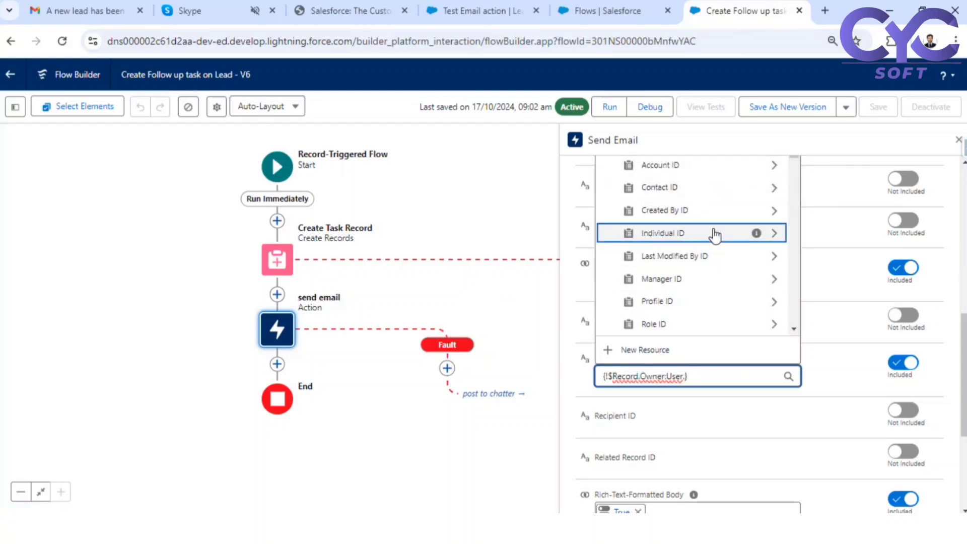
pyautogui.scroll(-1, 715, 235)
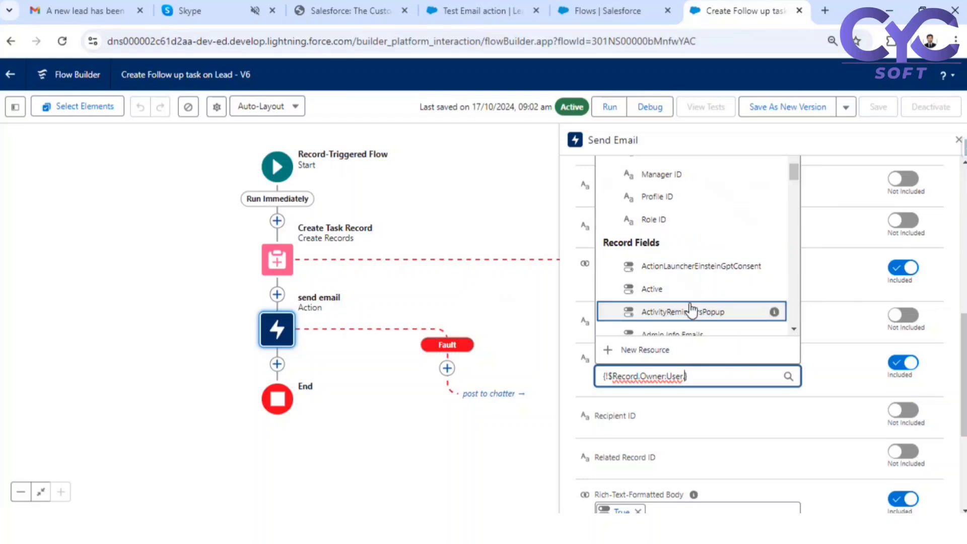
pyautogui.scroll(-3, 715, 310)
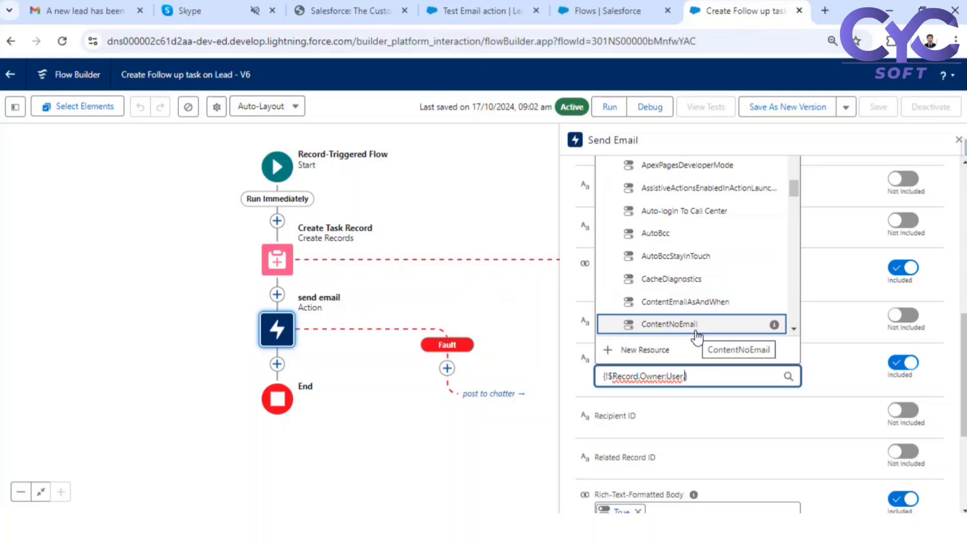
pyautogui.write('.ema')
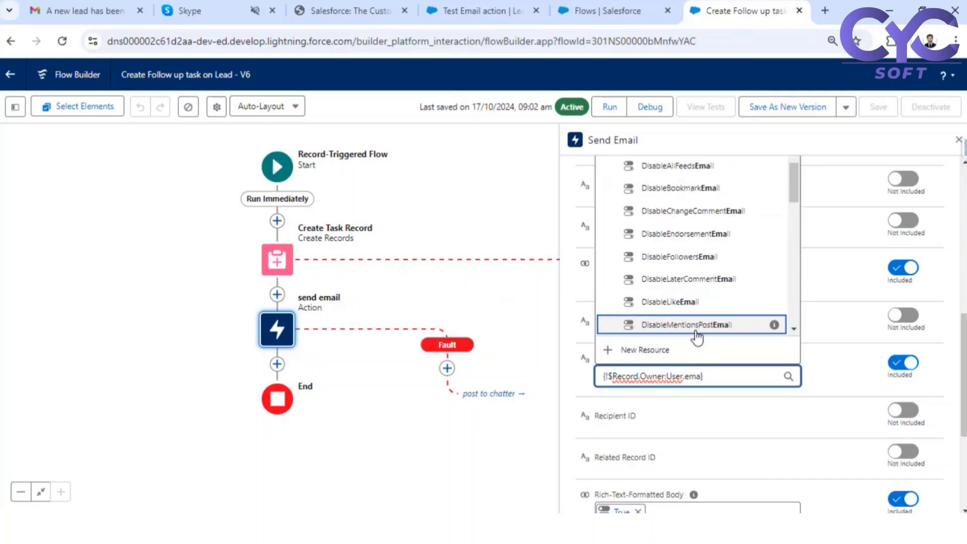
pyautogui.write('il')
pyautogui.scroll(2, 739, 264)
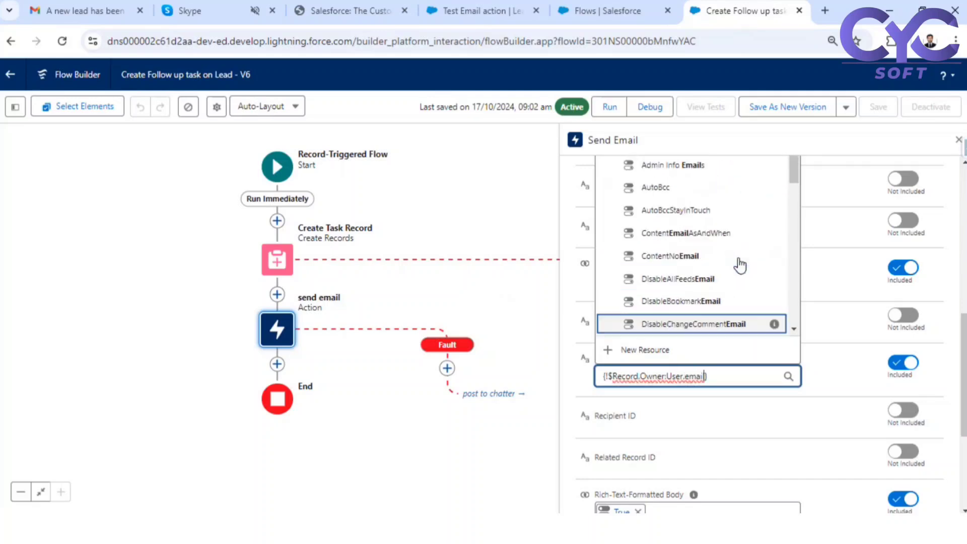
pyautogui.scroll(5, 739, 264)
pyautogui.scroll(-1, 735, 428)
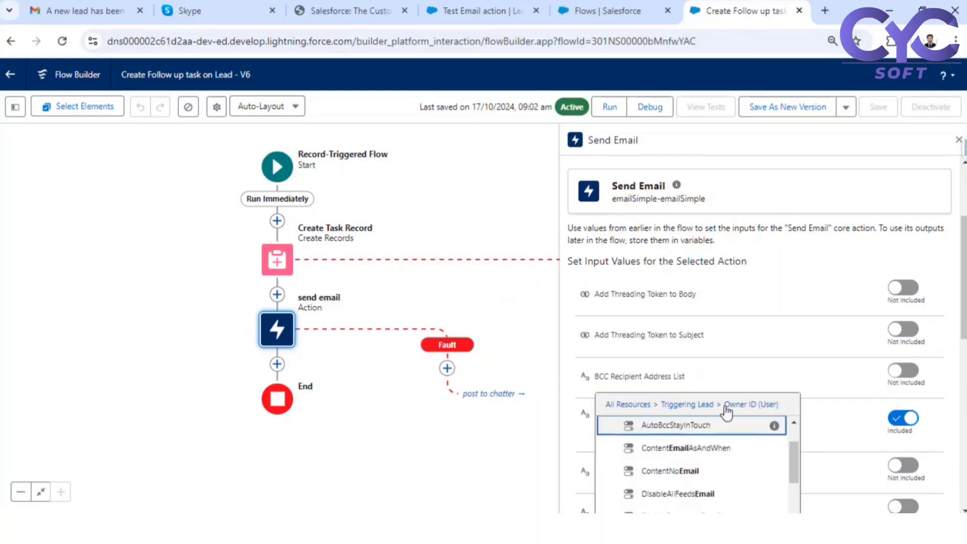
pyautogui.scroll(-3, 735, 428)
pyautogui.scroll(-4, 881, 371)
pyautogui.scroll(-3, 715, 343)
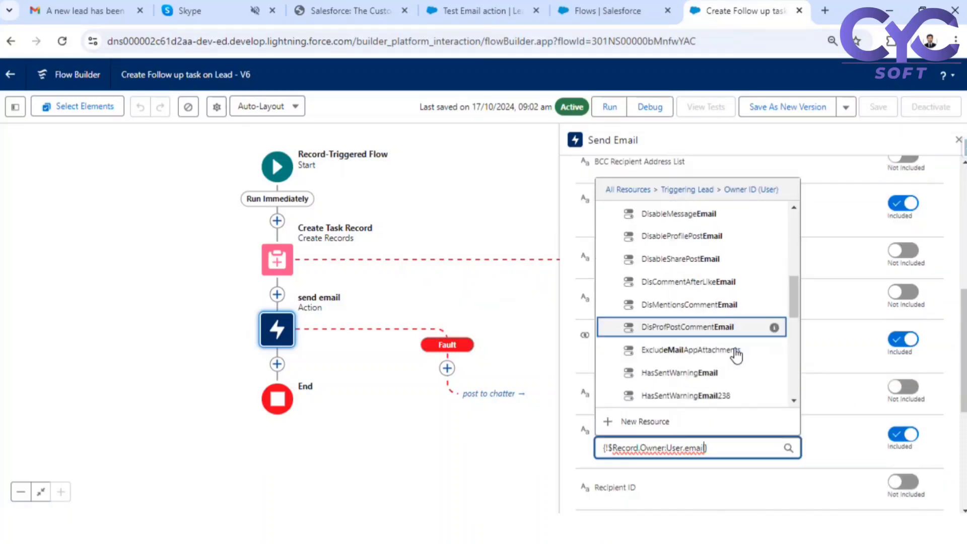
pyautogui.scroll(-3, 715, 342)
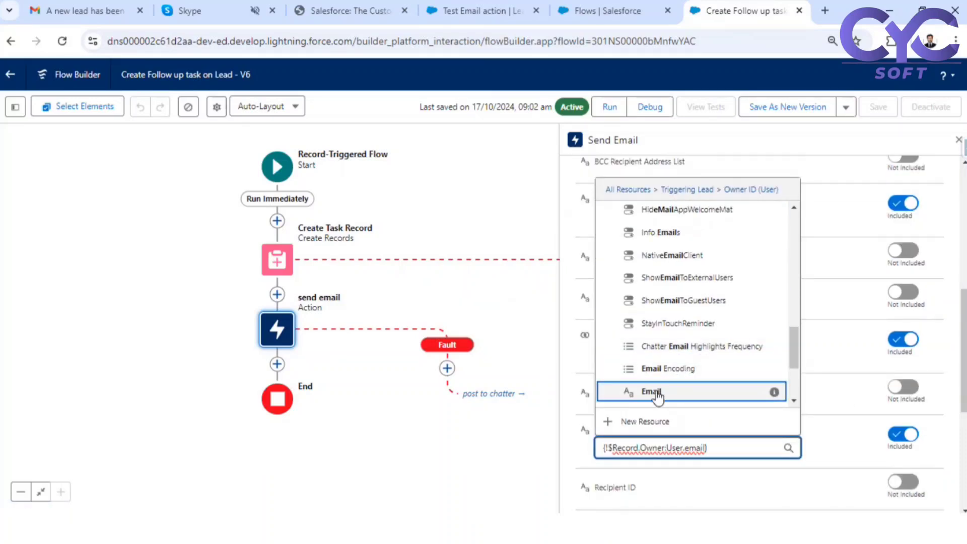
pyautogui.click(680, 398)
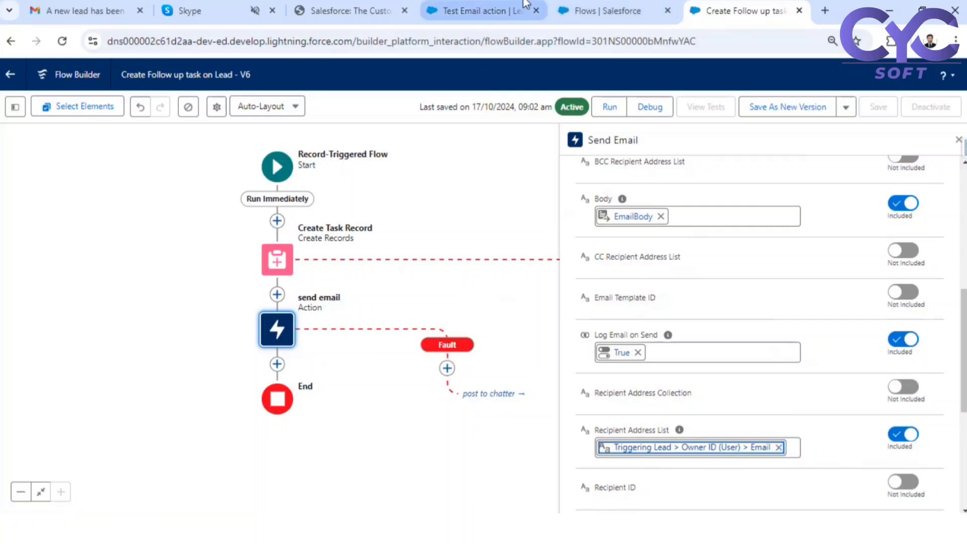
# - Check the lead owner's e-mail on their Setup user detail page, then return to the flow
pyautogui.click(460, 11)
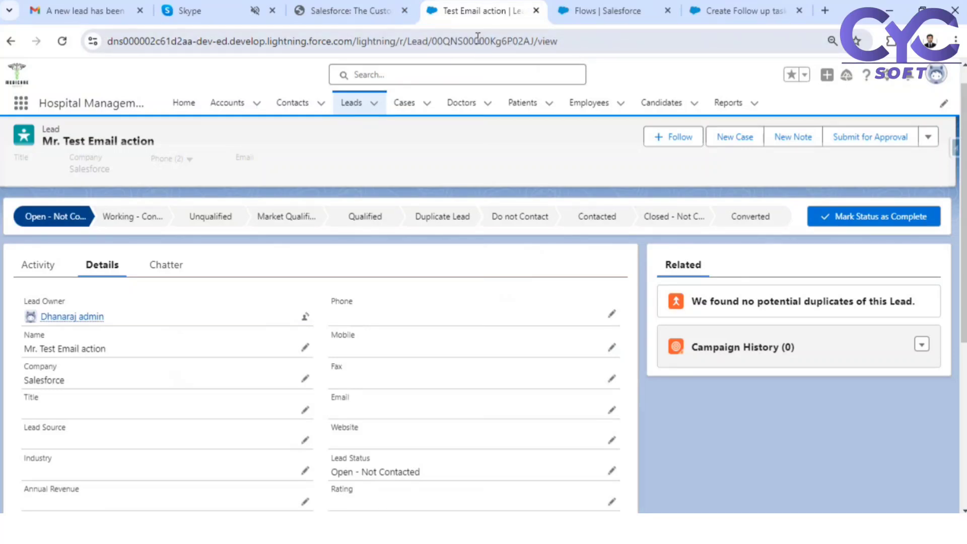
pyautogui.moveTo(75, 318)
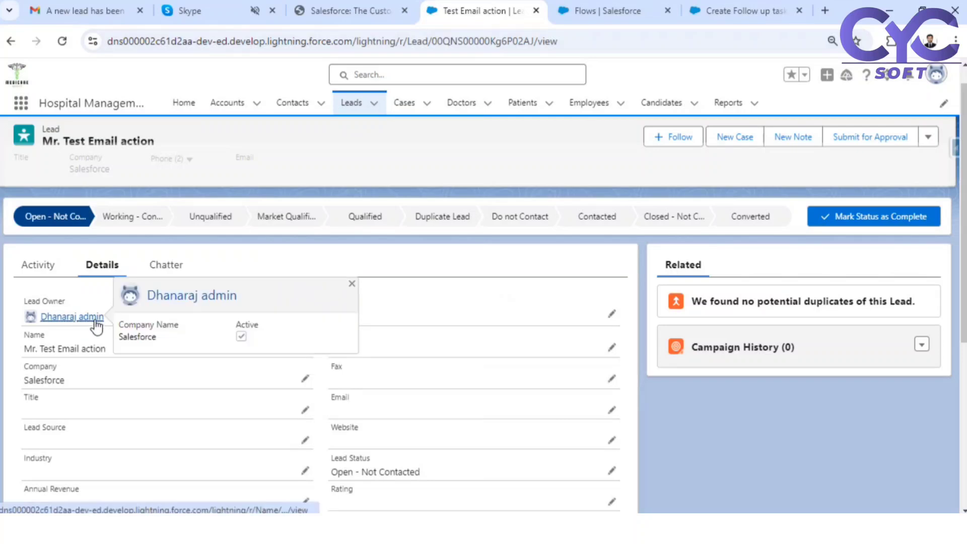
pyautogui.click(80, 316)
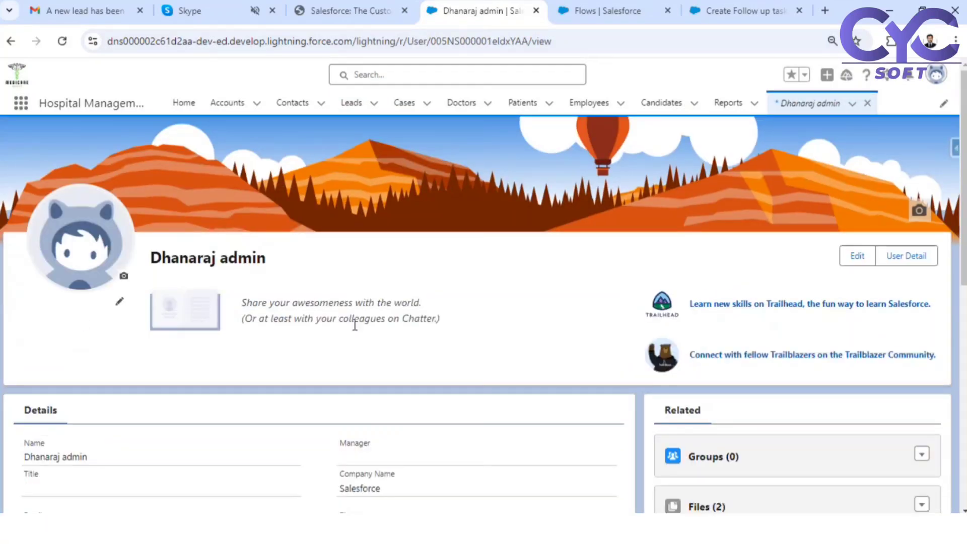
pyautogui.click(910, 260)
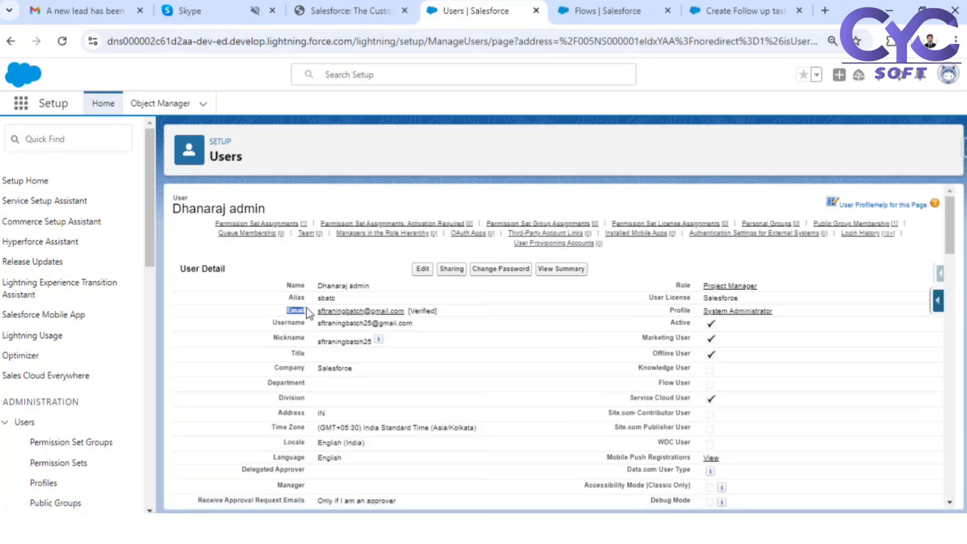
pyautogui.moveTo(316, 310); pyautogui.dragTo(414, 314)
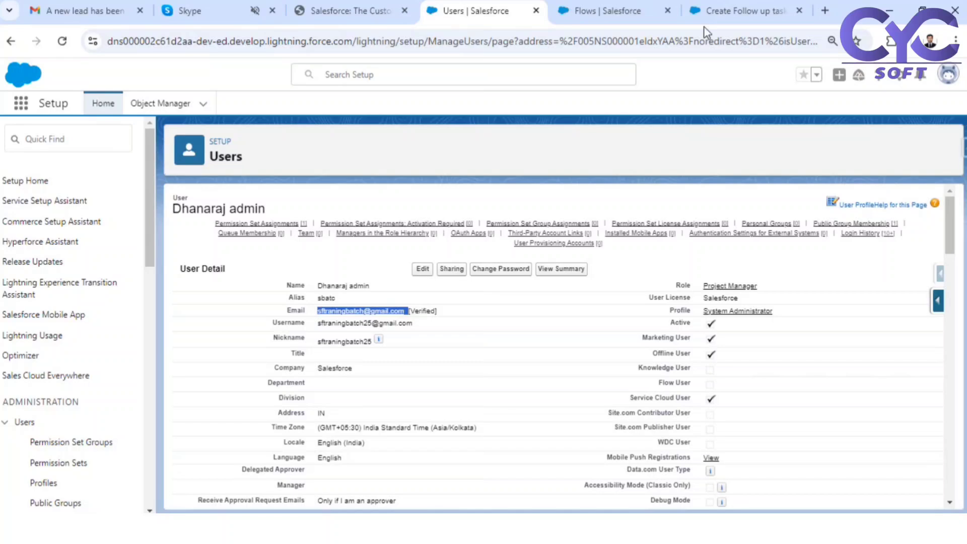
pyautogui.click(624, 11)
pyautogui.click(723, 10)
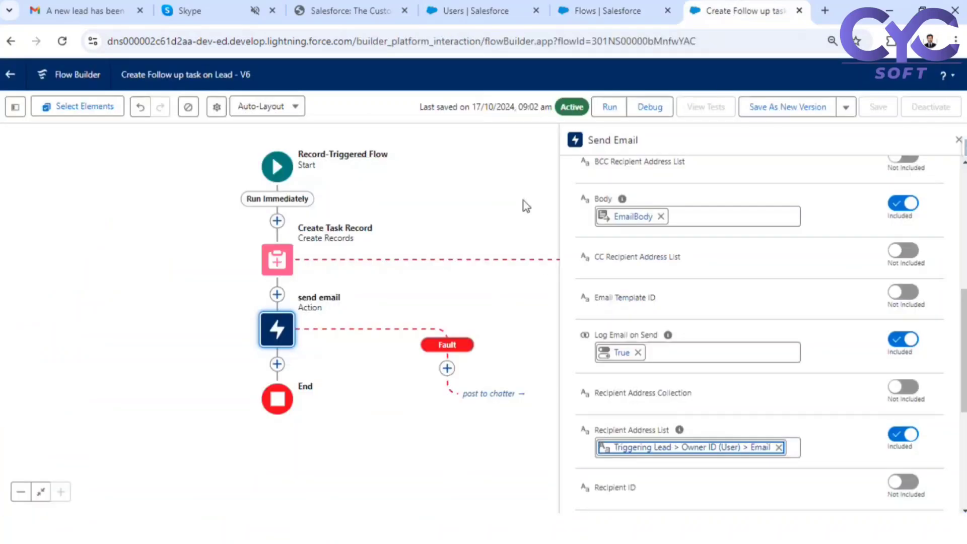
# - Save the flow as a new version (Version 7) and activate it
pyautogui.click(788, 108)
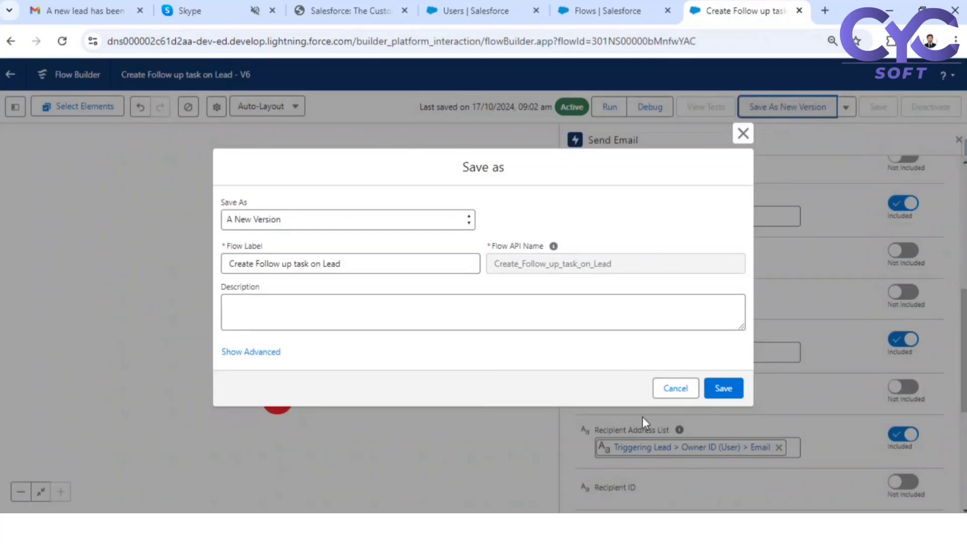
pyautogui.click(725, 388)
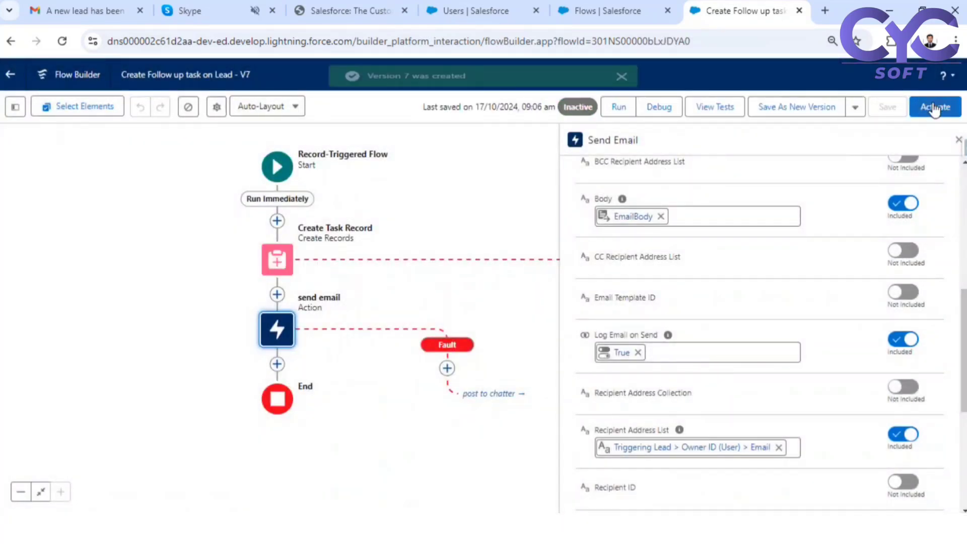
pyautogui.click(935, 108)
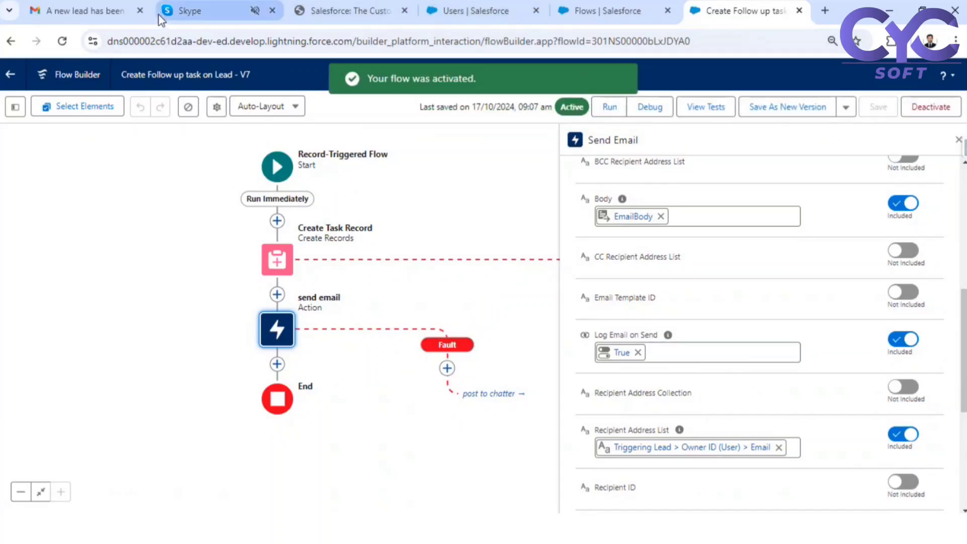
pyautogui.click(425, 12)
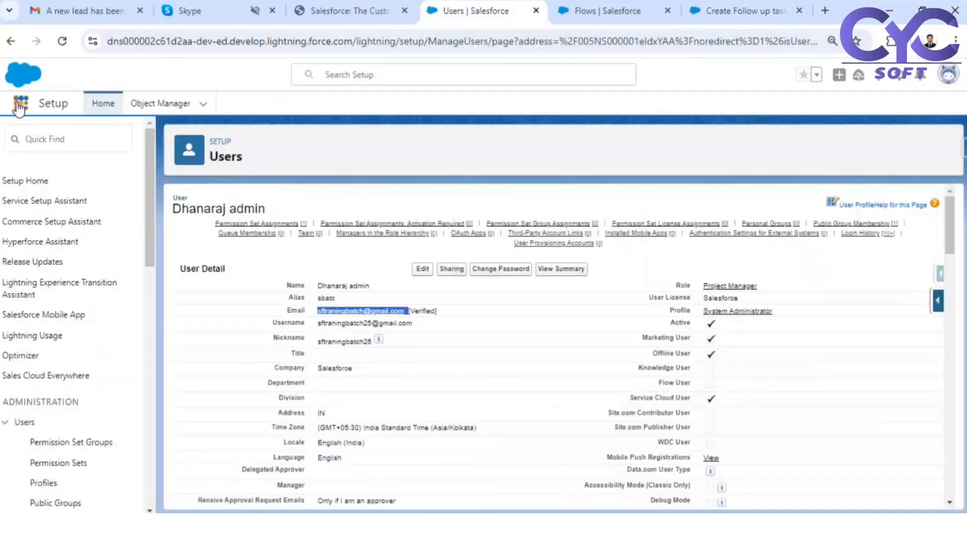
# - Go to Leads via App Launcher and delete the Test Email action lead record
pyautogui.click(20, 103)
pyautogui.write('lead')
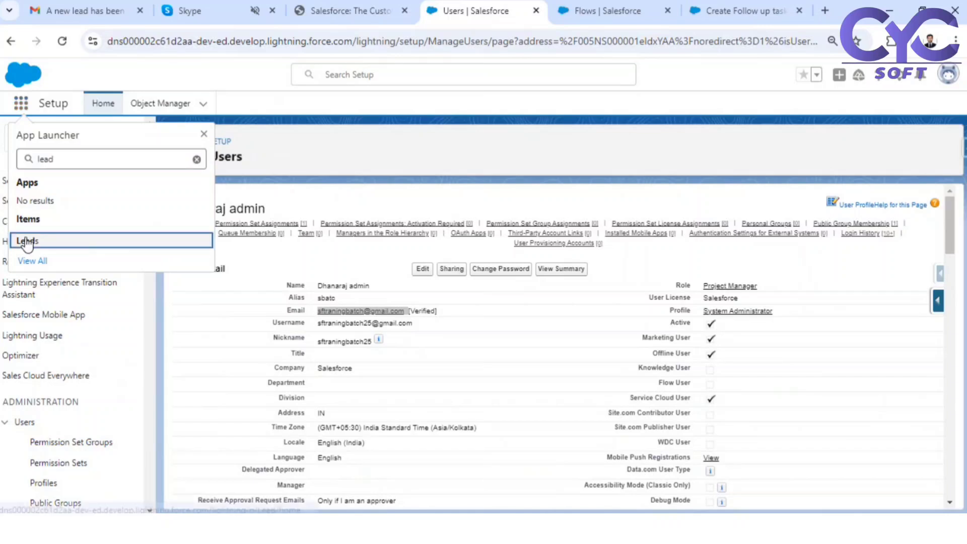
pyautogui.click(23, 241)
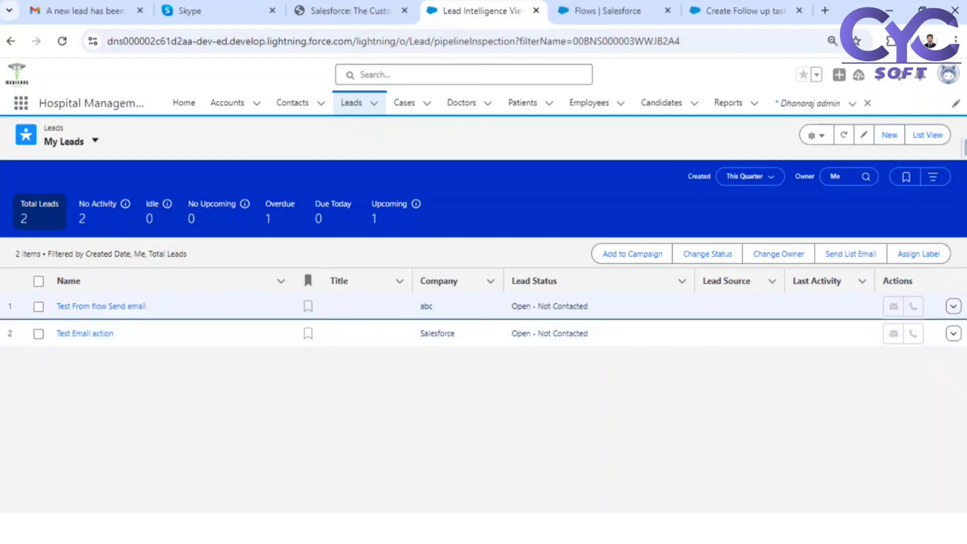
pyautogui.click(84, 334)
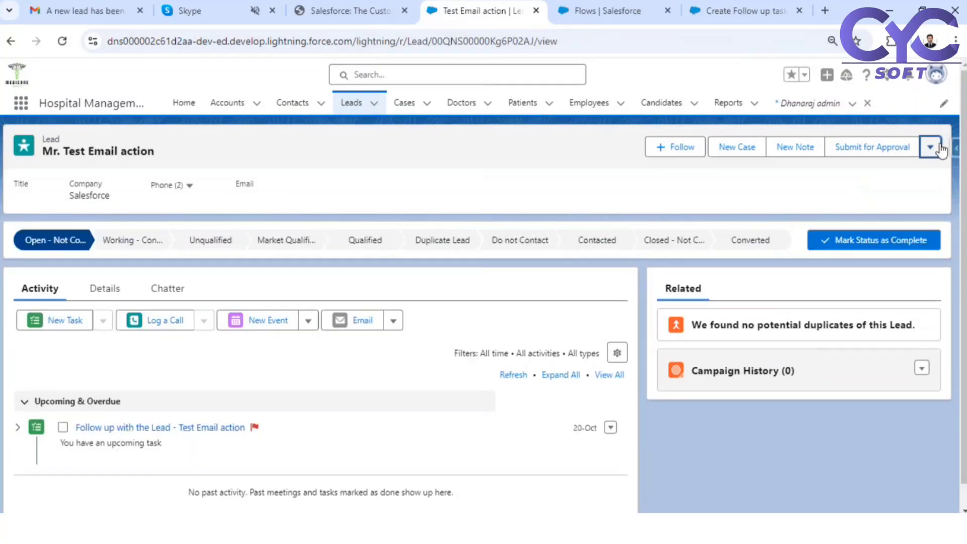
pyautogui.click(930, 146)
pyautogui.click(896, 218)
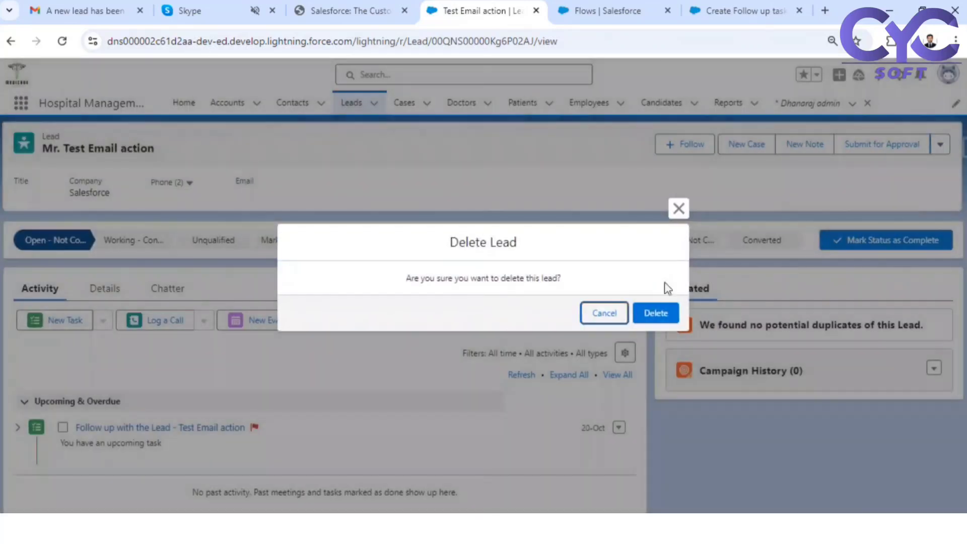
pyautogui.click(655, 310)
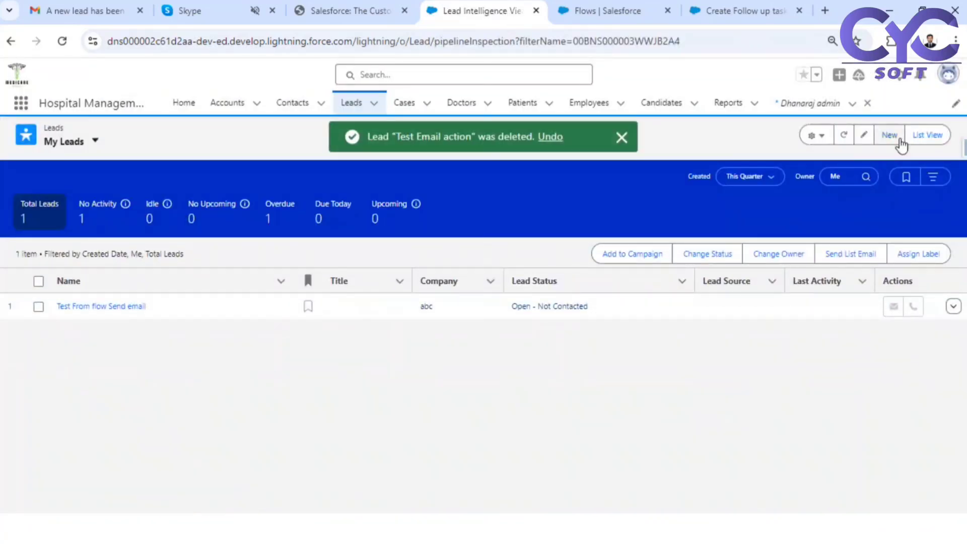
# - Start a new lead: salutation Mr., first name Test, last name Email action, company Salesforce
pyautogui.click(882, 136)
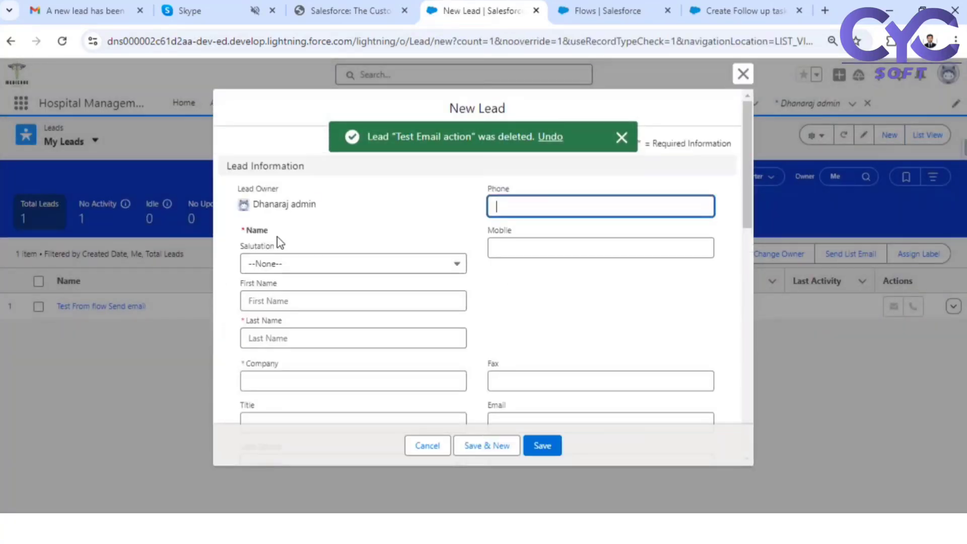
pyautogui.click(281, 262)
pyautogui.click(282, 312)
pyautogui.click(284, 300)
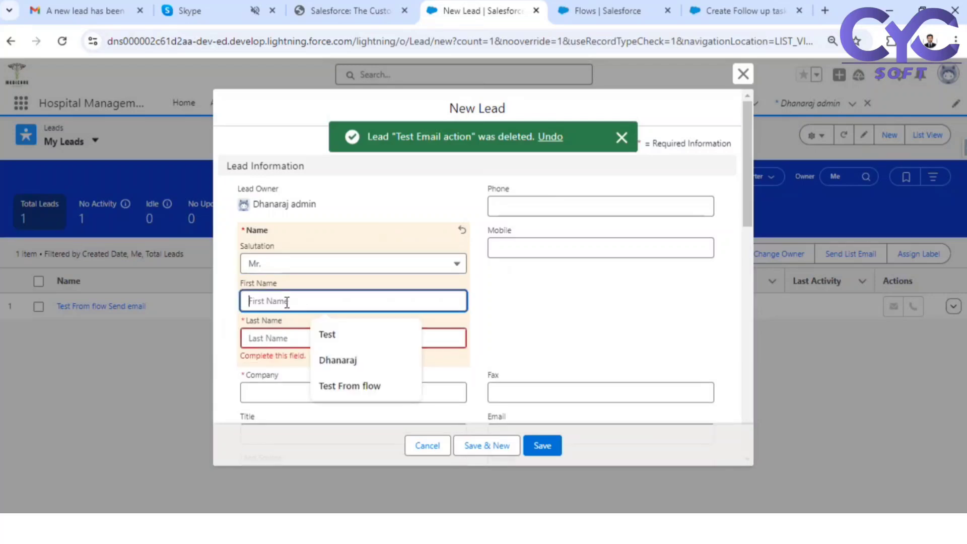
pyautogui.click(327, 334)
pyautogui.click(327, 338)
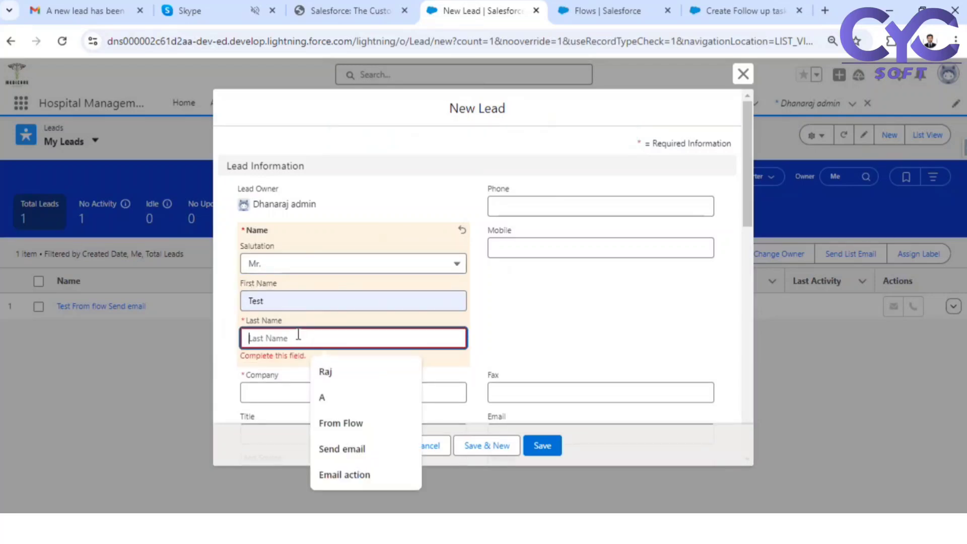
pyautogui.click(346, 475)
pyautogui.click(308, 388)
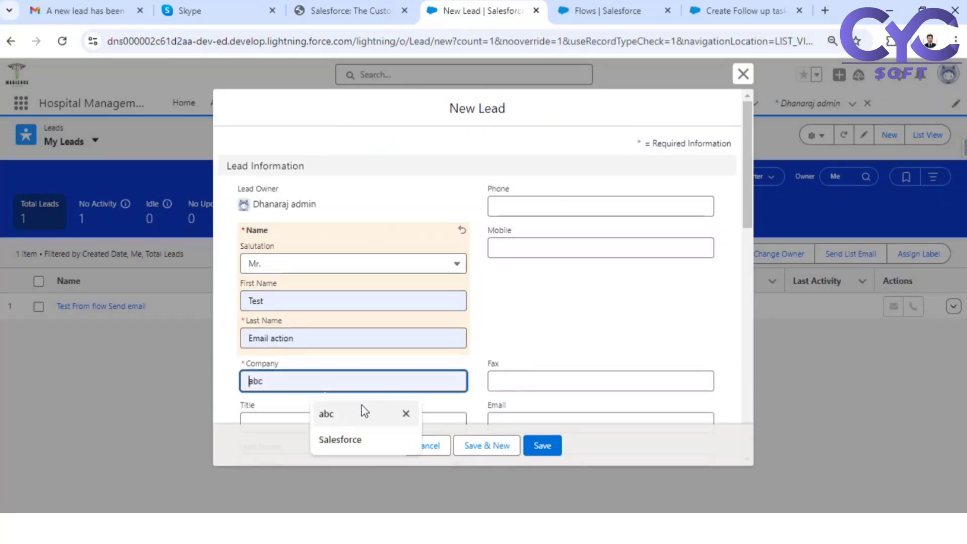
pyautogui.click(340, 439)
# - Enter a sample e-mail address for the lead and save it
pyautogui.scroll(-1, 537, 374)
pyautogui.click(508, 350)
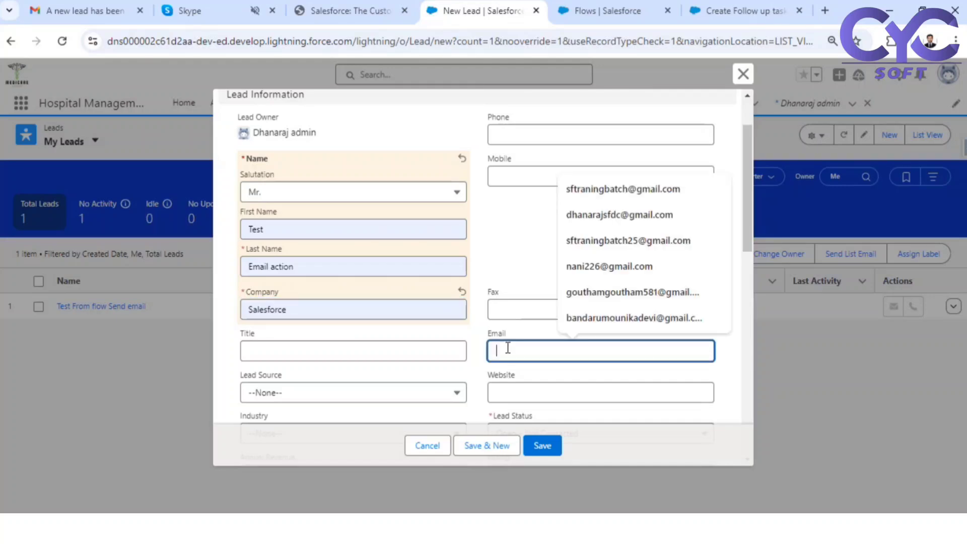
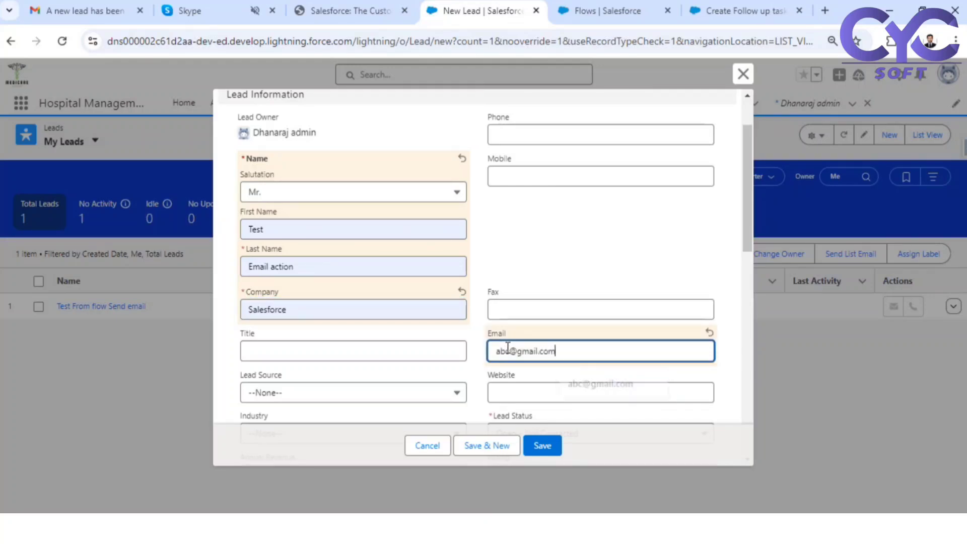
pyautogui.scroll(-3, 555, 327)
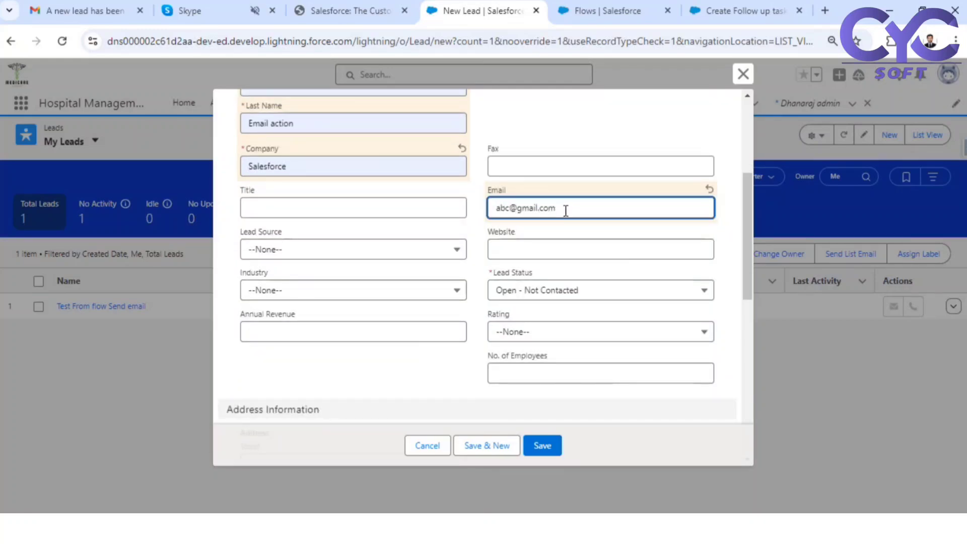
pyautogui.moveTo(565, 211); pyautogui.dragTo(495, 208)
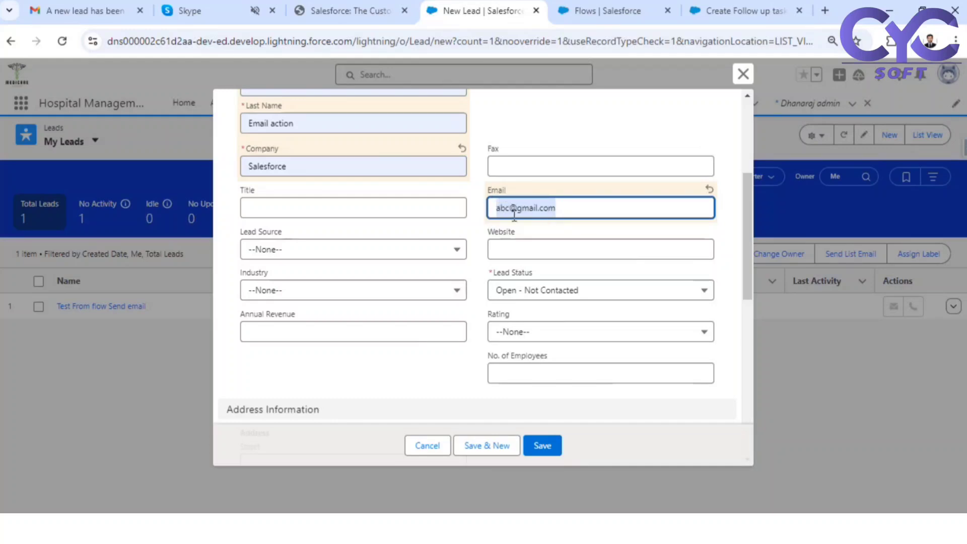
pyautogui.scroll(5, 535, 216)
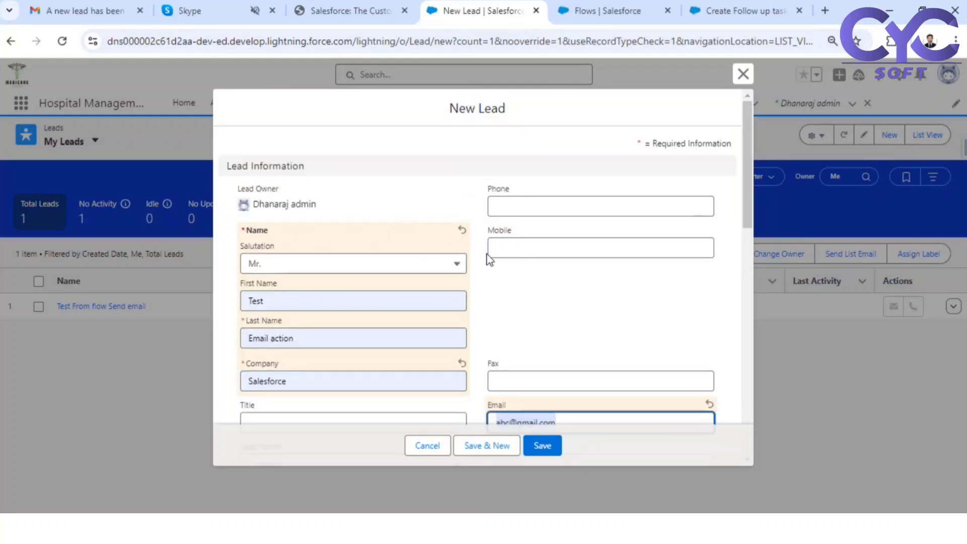
pyautogui.scroll(-3, 489, 259)
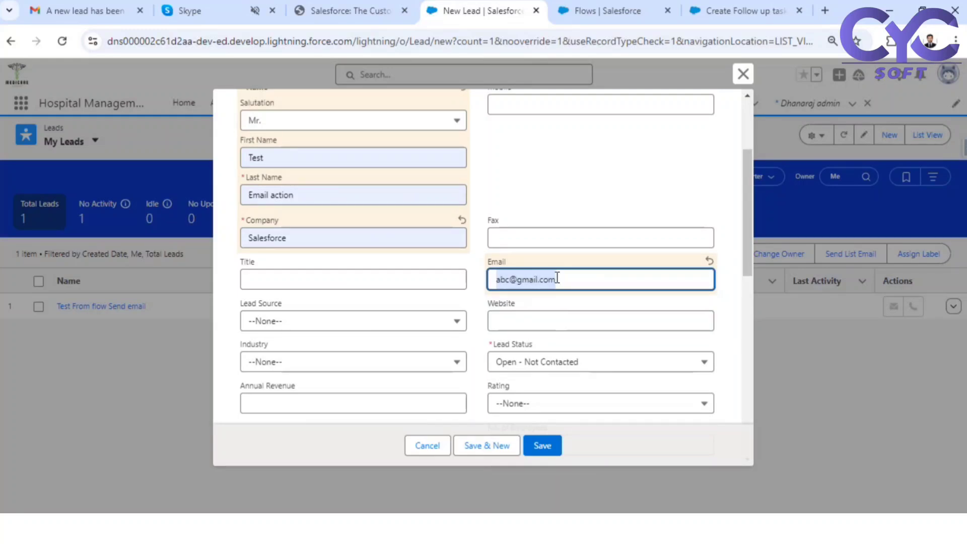
pyautogui.scroll(3, 557, 277)
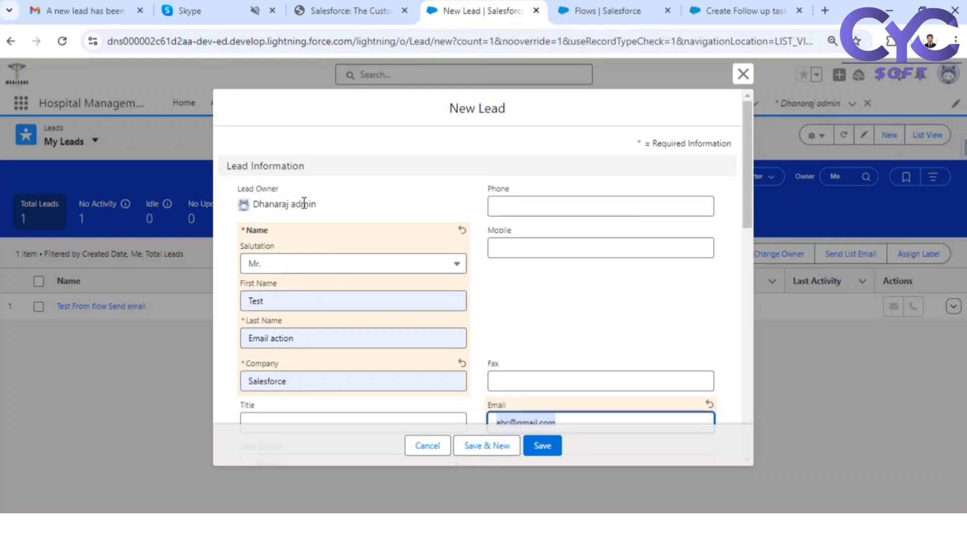
pyautogui.scroll(-6, 413, 227)
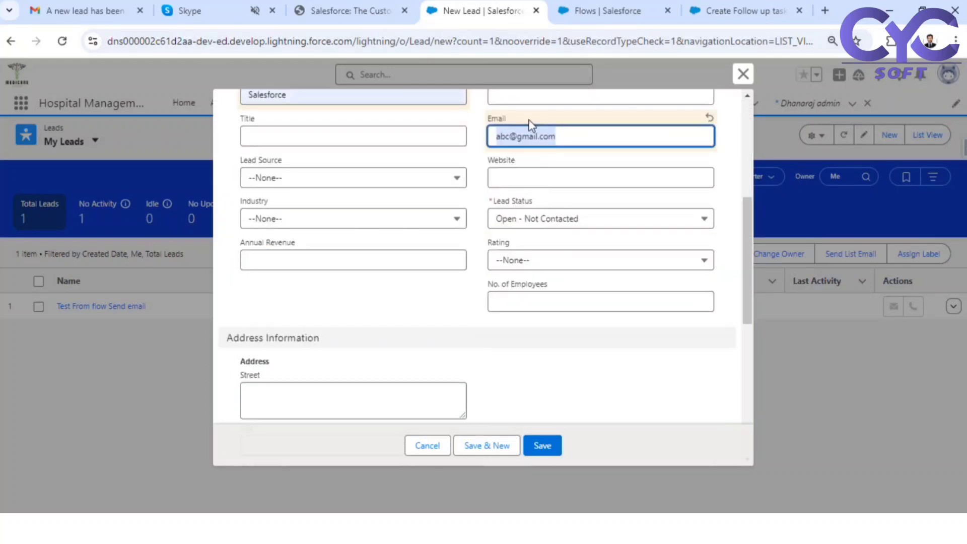
pyautogui.scroll(4, 497, 129)
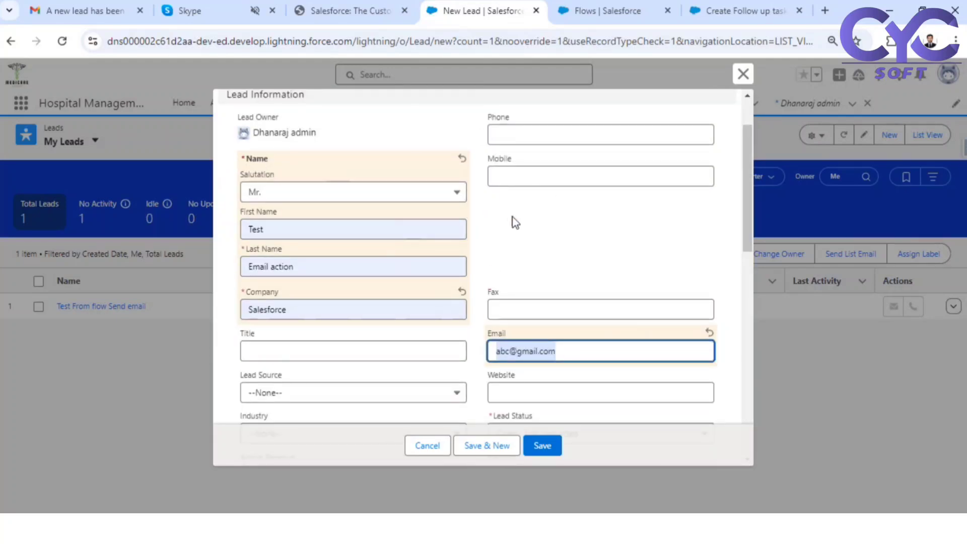
pyautogui.scroll(-1, 559, 216)
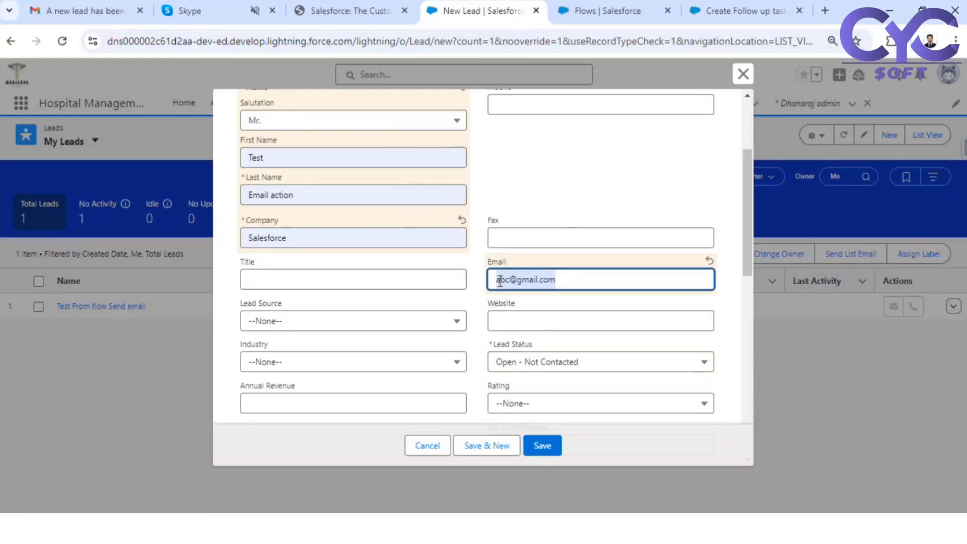
pyautogui.moveTo(574, 282); pyautogui.dragTo(491, 265)
pyautogui.scroll(3, 492, 265)
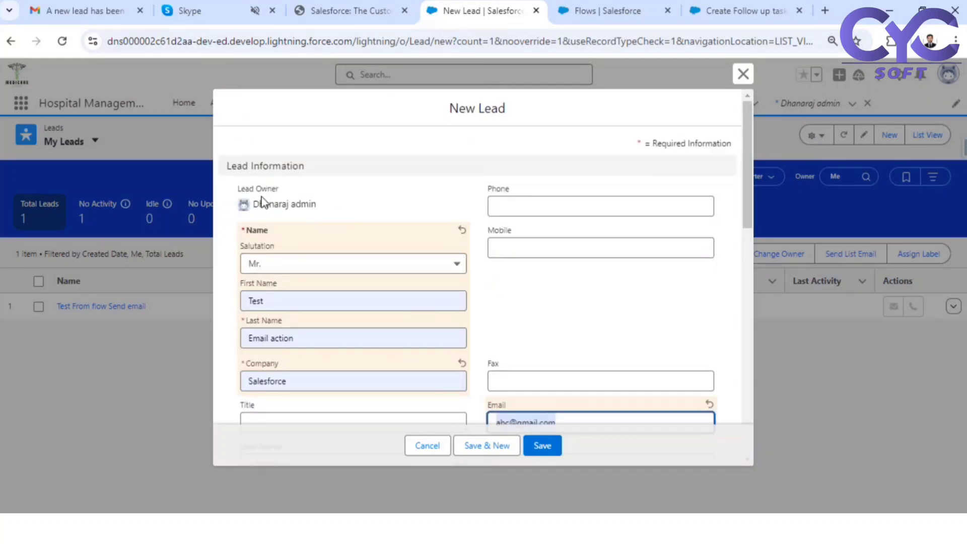
pyautogui.moveTo(258, 203); pyautogui.dragTo(312, 217)
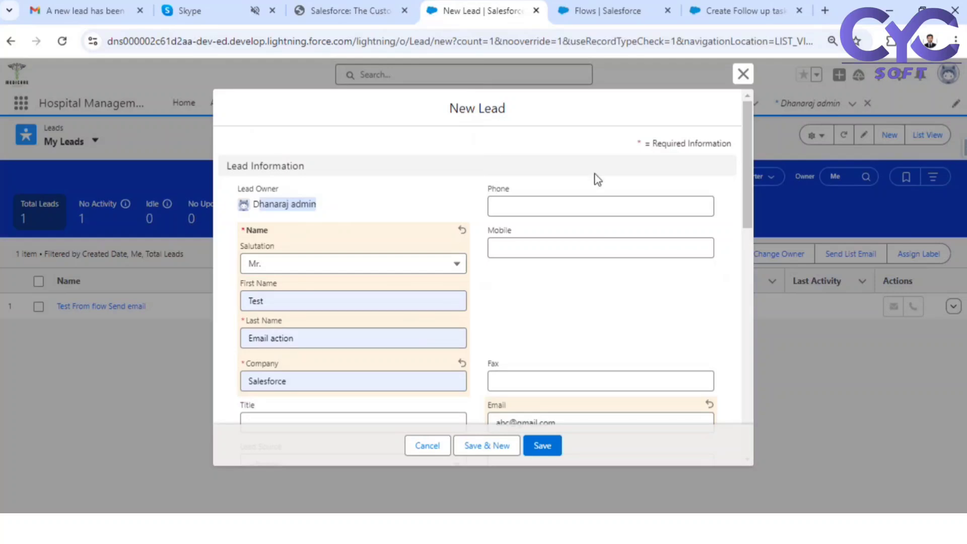
pyautogui.scroll(-10, 596, 179)
pyautogui.click(543, 445)
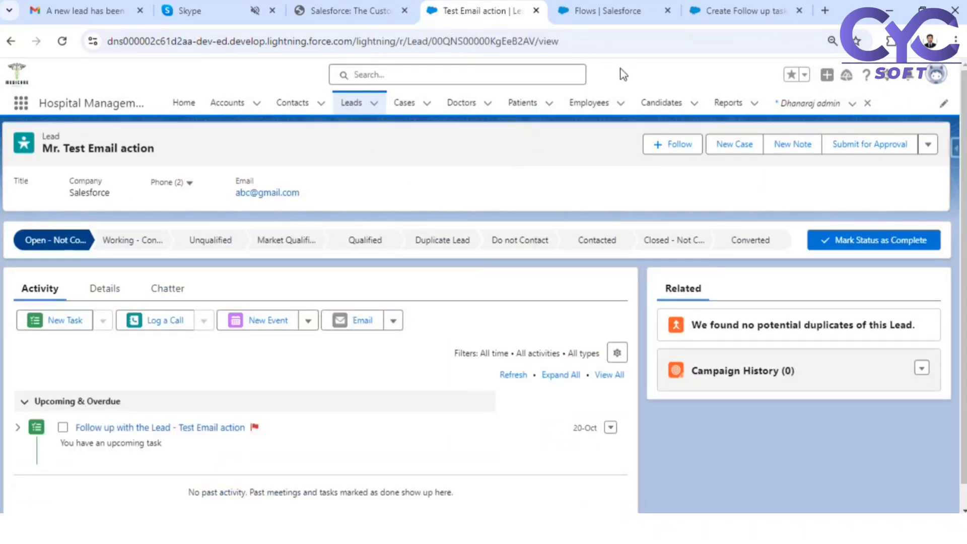
# - In Gmail, open the top new-lead notification email and mark it Looks safe
pyautogui.click(642, 12)
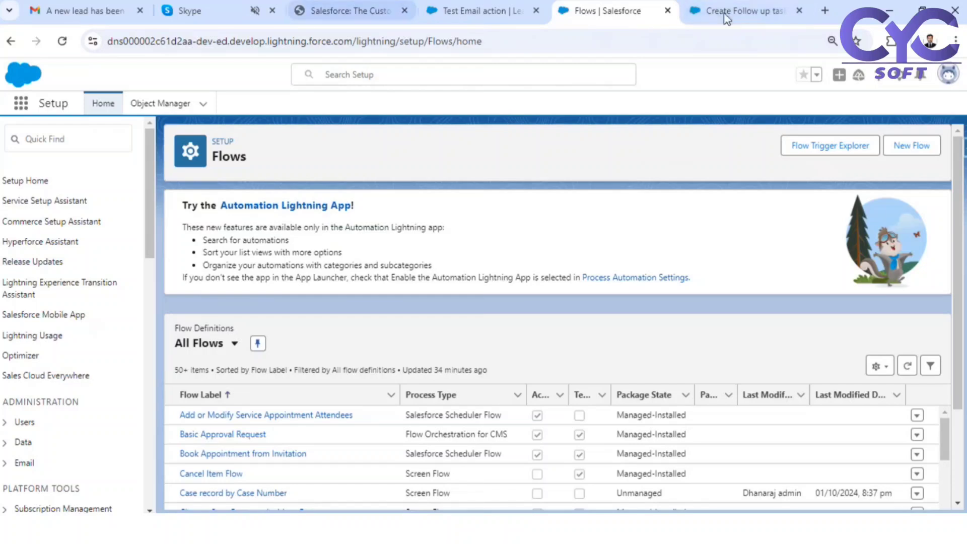
pyautogui.click(65, 5)
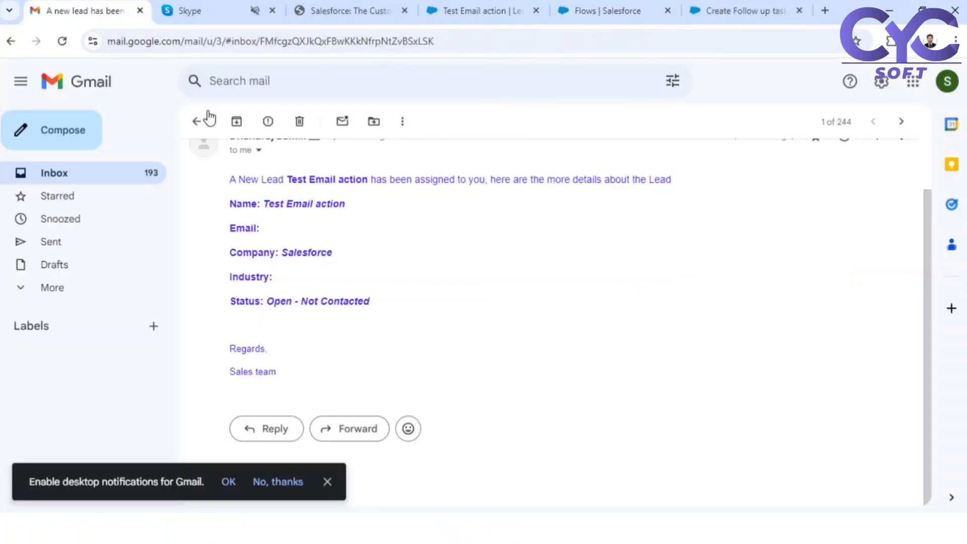
pyautogui.click(196, 123)
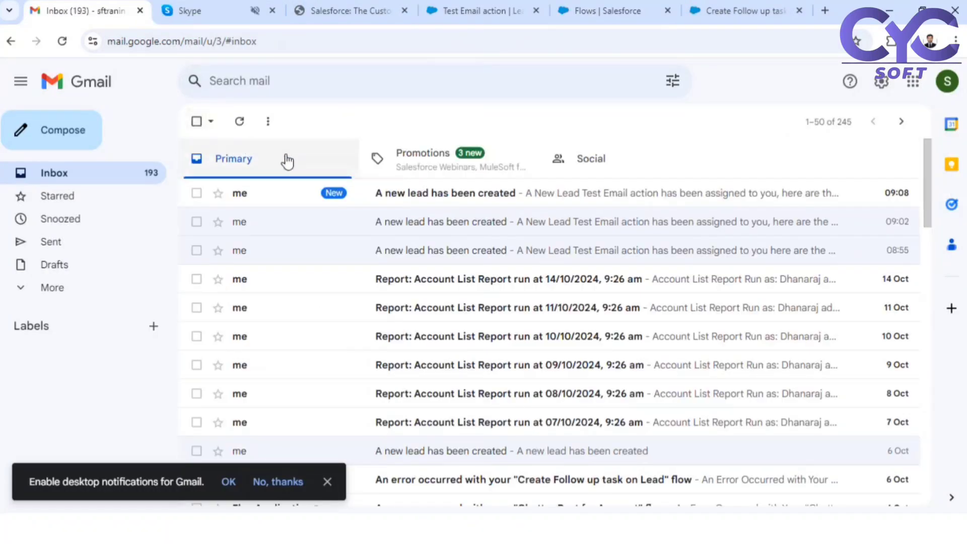
pyautogui.click(433, 199)
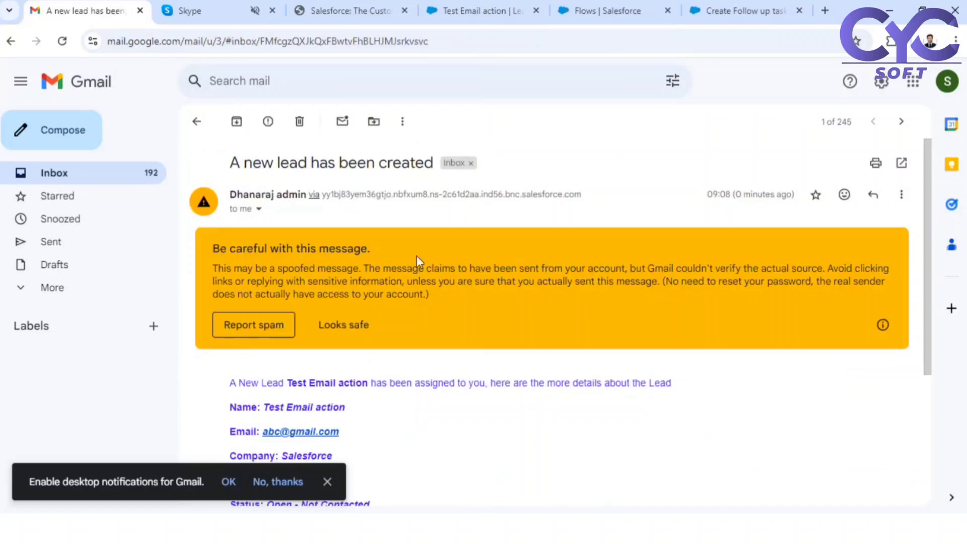
pyautogui.click(340, 327)
# - Review the e-mail, Name, Company Salesforce and Status lines in the message body
pyautogui.scroll(-1, 406, 332)
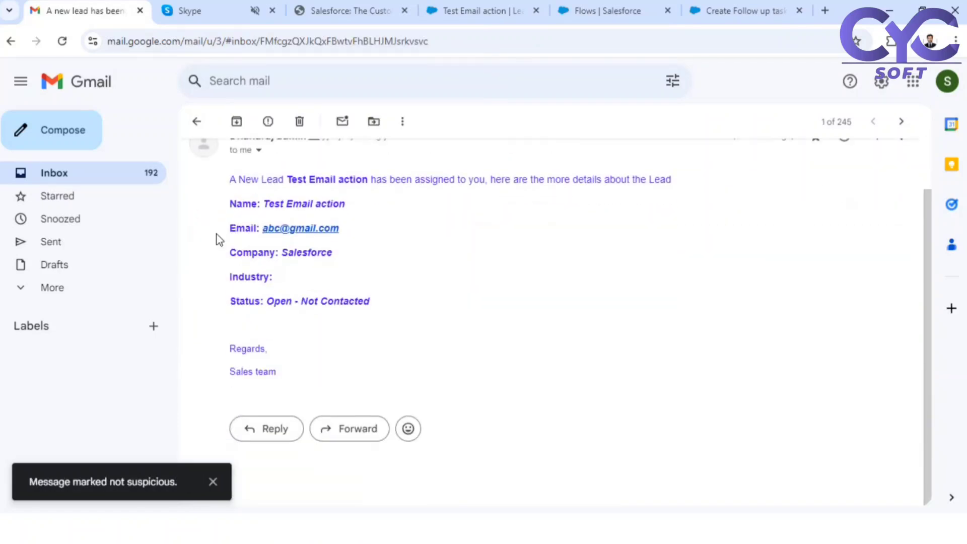
pyautogui.moveTo(229, 230); pyautogui.dragTo(352, 229)
pyautogui.click(355, 232)
pyautogui.moveTo(229, 182)
pyautogui.mouseDown()
pyautogui.moveTo(287, 272)
pyautogui.moveTo(302, 367)
pyautogui.moveTo(264, 300)
pyautogui.moveTo(228, 182)
pyautogui.mouseUp()
pyautogui.click(319, 364)
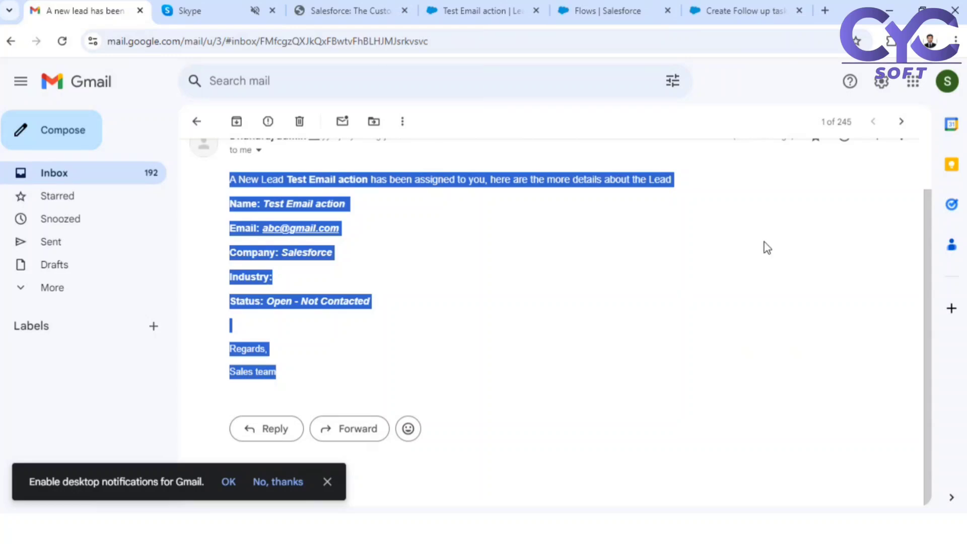
# - Return to the follow-up task flow and close the Send Email details panel
pyautogui.click(607, 11)
pyautogui.click(726, 10)
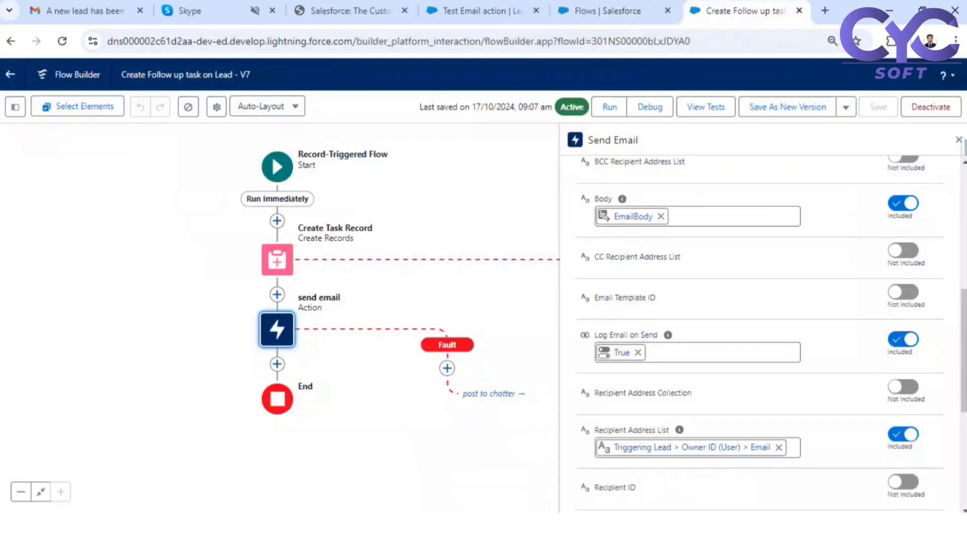
pyautogui.click(958, 143)
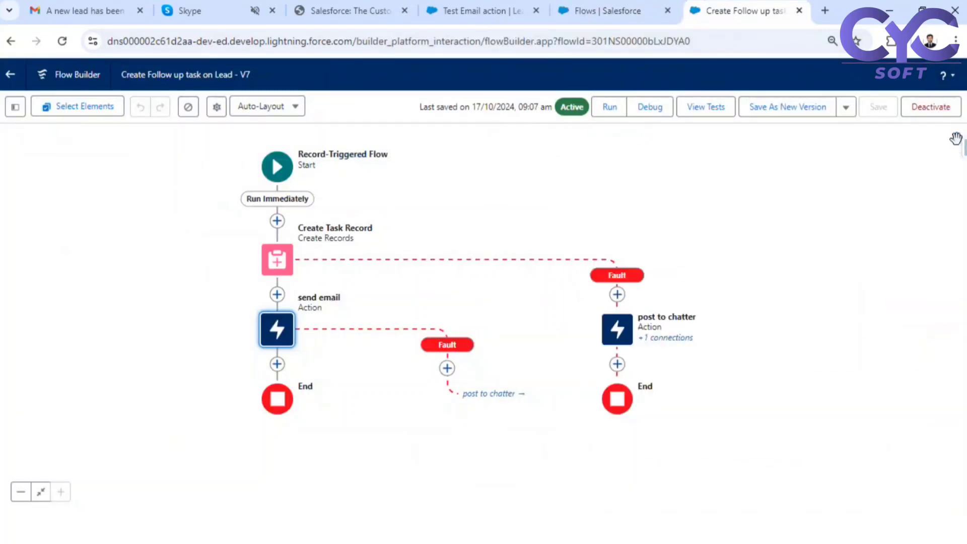
# - Review the Start element's trigger options, keeping it triggered on record creation
pyautogui.click(277, 166)
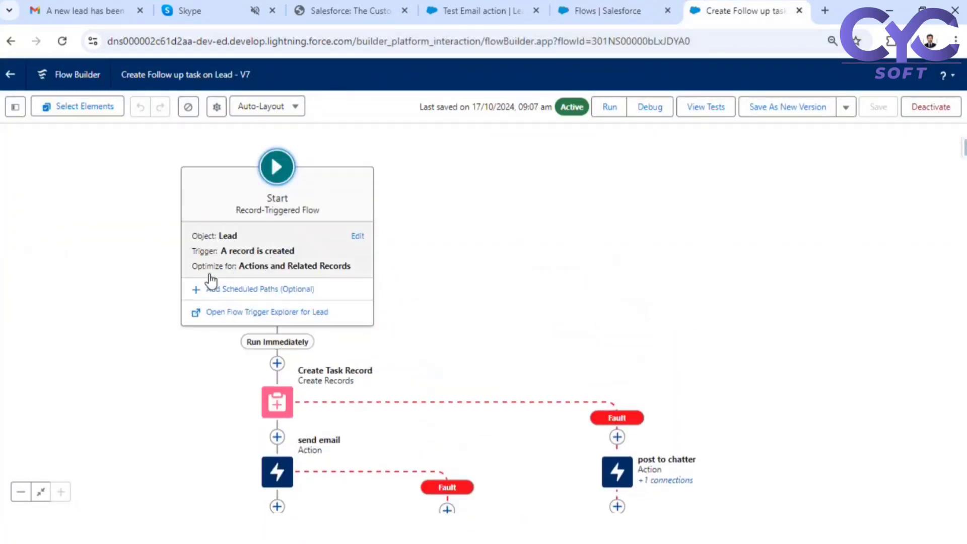
pyautogui.click(262, 261)
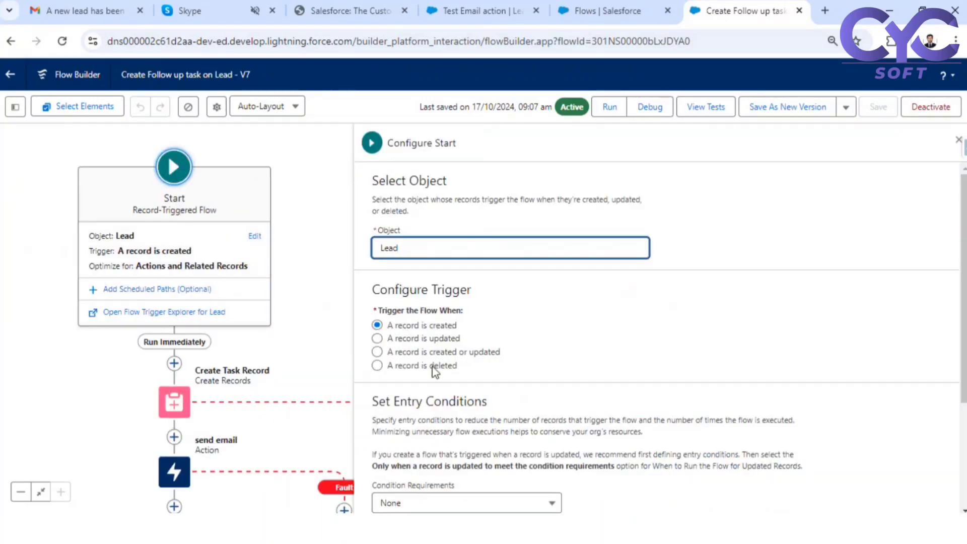
pyautogui.doubleClick(422, 325)
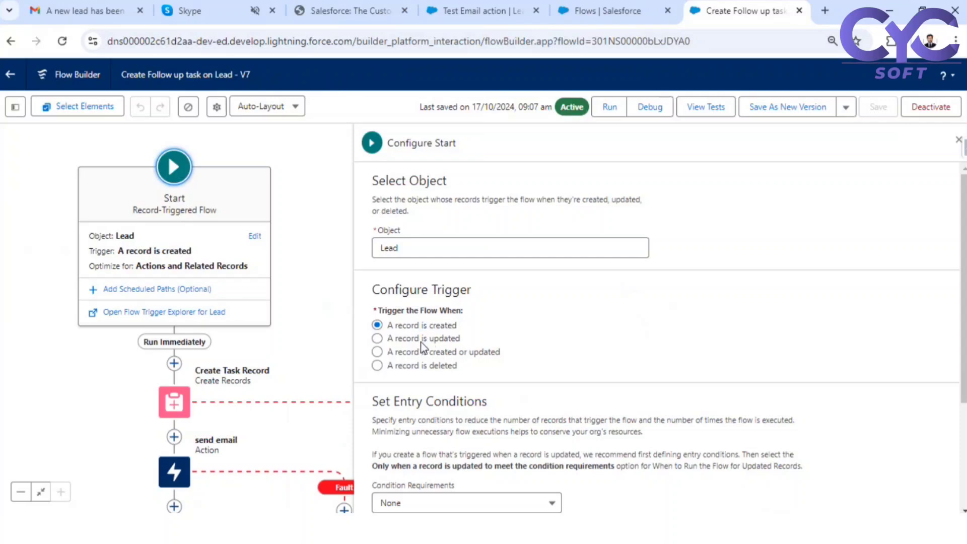
pyautogui.moveTo(428, 345); pyautogui.dragTo(456, 364)
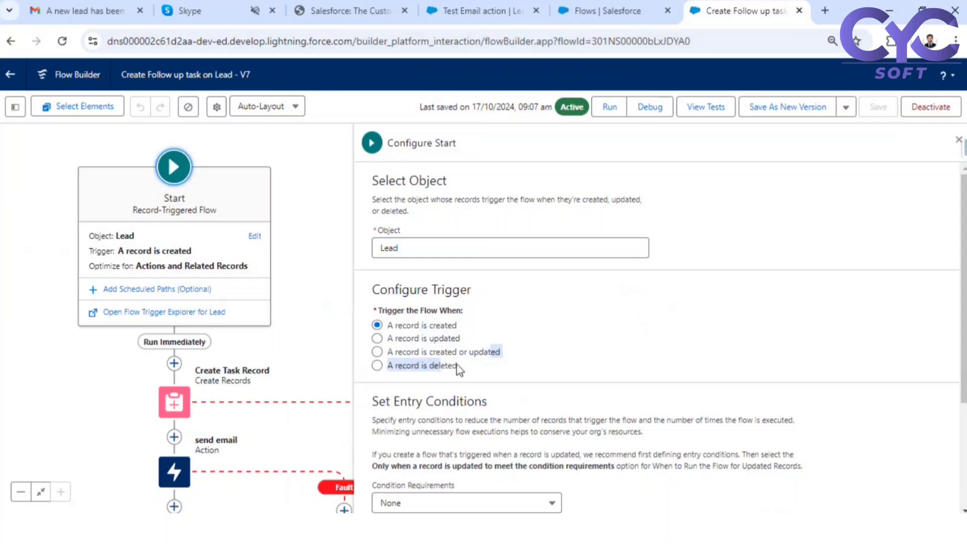
pyautogui.click(421, 329)
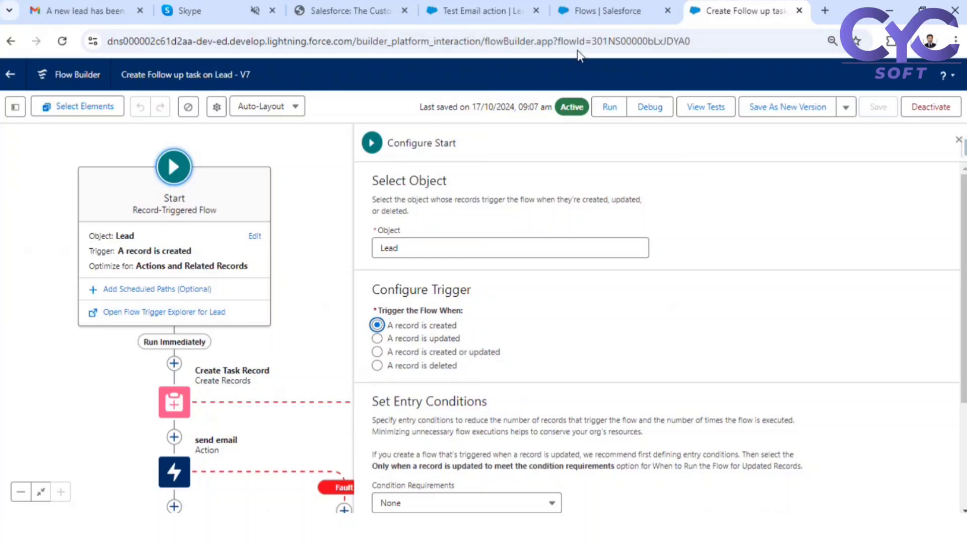
pyautogui.click(461, 10)
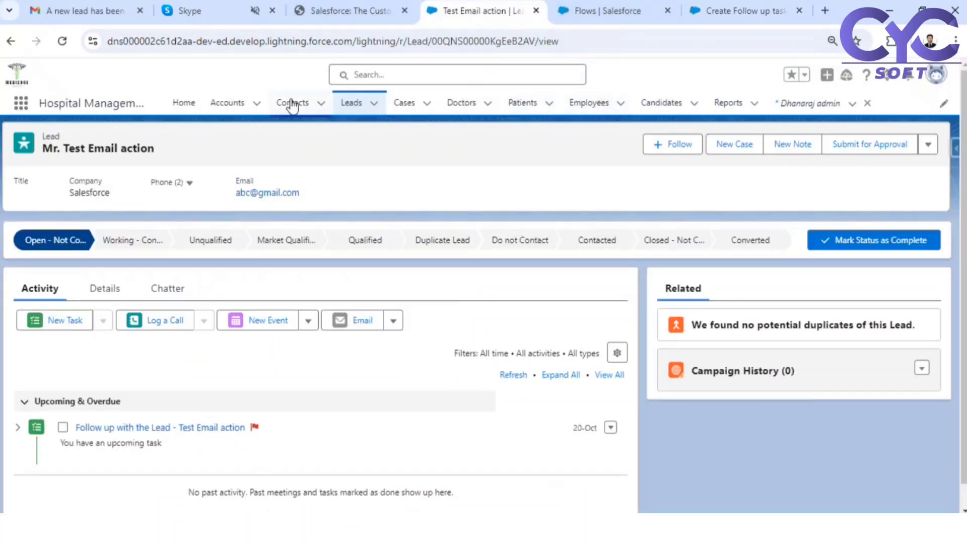
# - Find Opportunities via the App Launcher search 'oppo' and open Burlington Textiles Weaving Plant Generator
pyautogui.click(22, 104)
pyautogui.write('oppo')
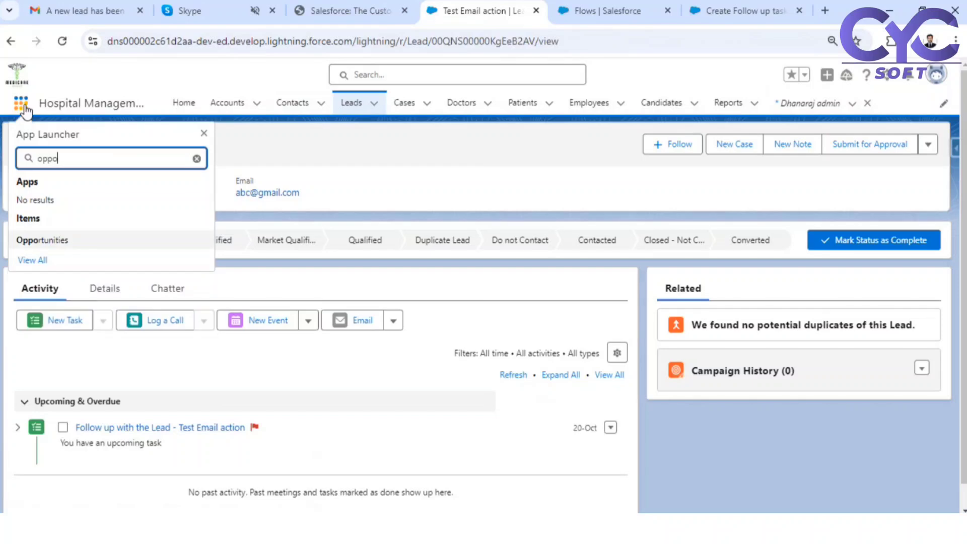
pyautogui.click(43, 241)
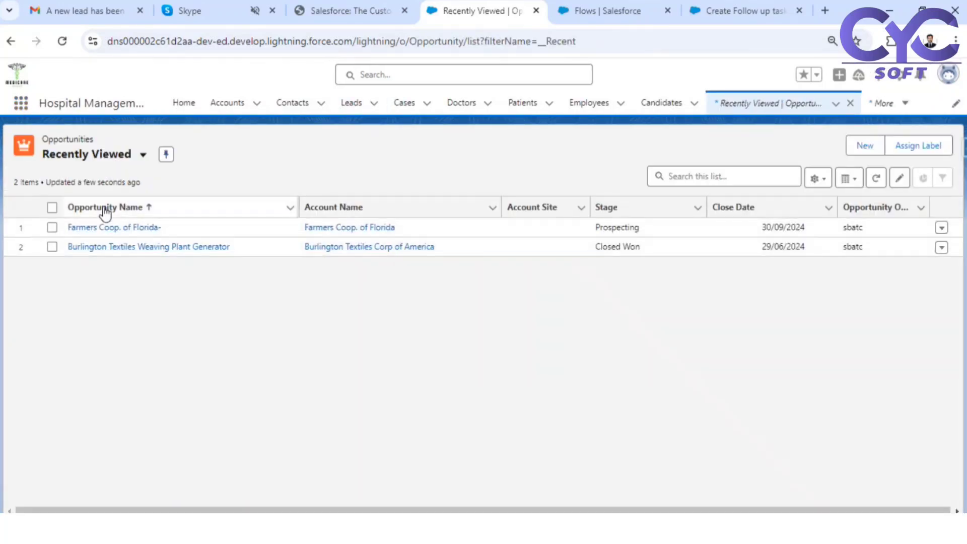
pyautogui.click(108, 247)
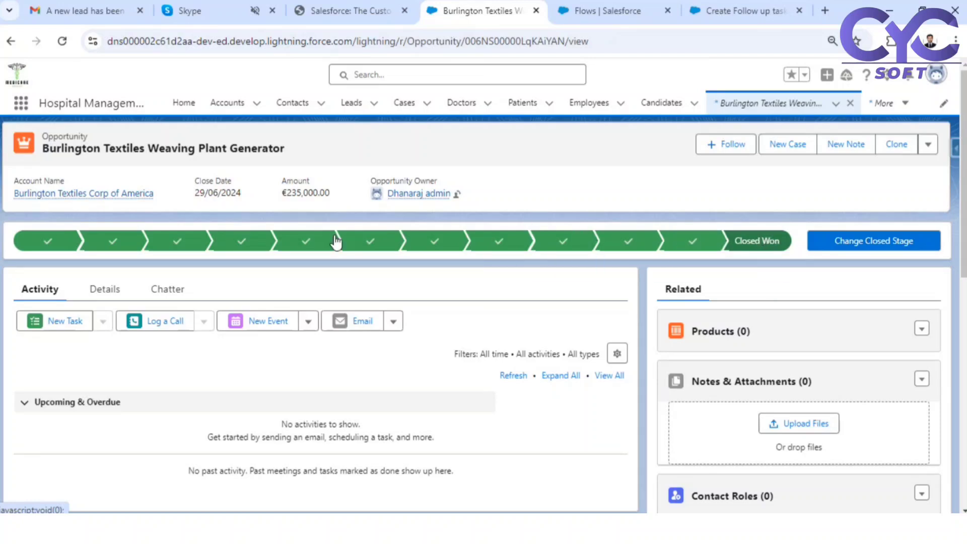
# - Review the Burlington Textiles opportunity's details and its Contract Sent and Payment Pending stages, then its Chatter feed
pyautogui.click(107, 287)
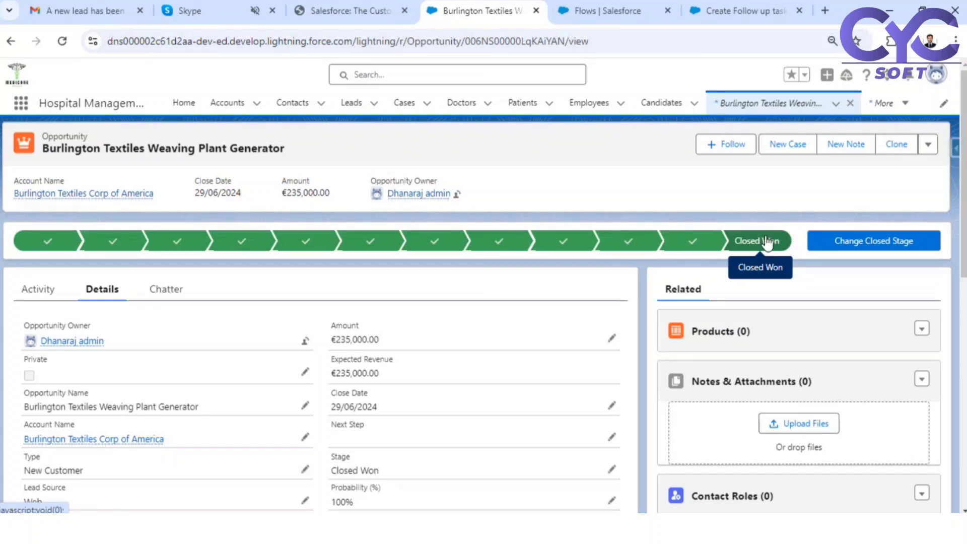
pyautogui.click(626, 240)
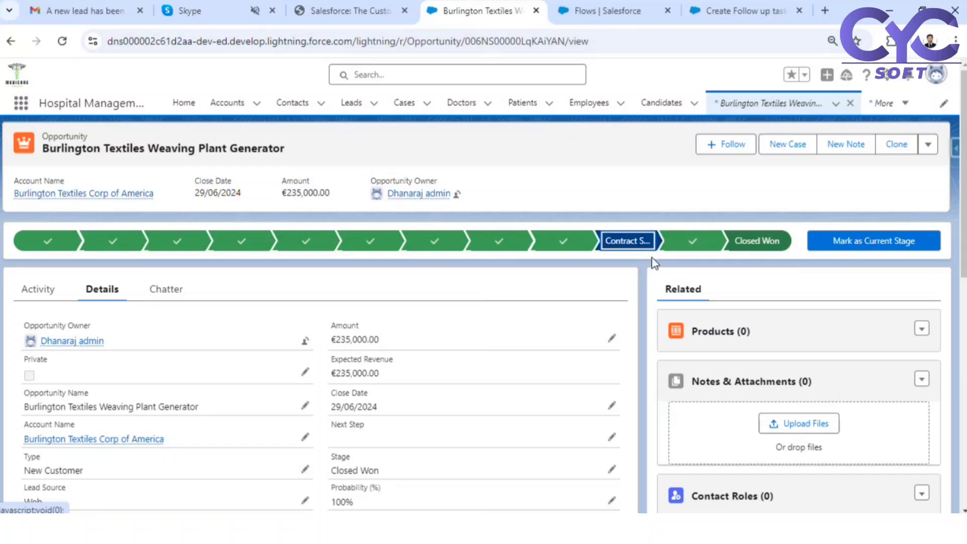
pyautogui.click(702, 244)
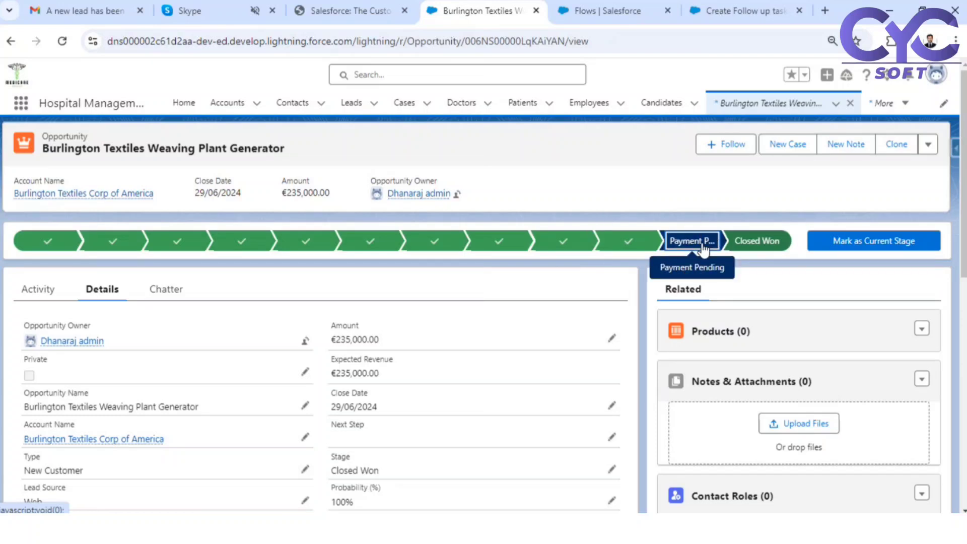
pyautogui.click(169, 291)
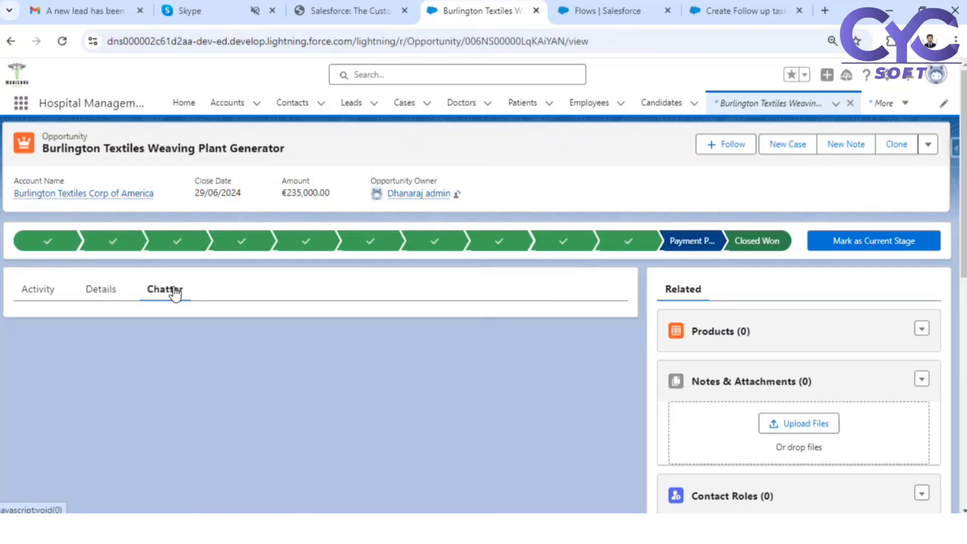
pyautogui.scroll(-4, 149, 389)
pyautogui.scroll(2, 134, 302)
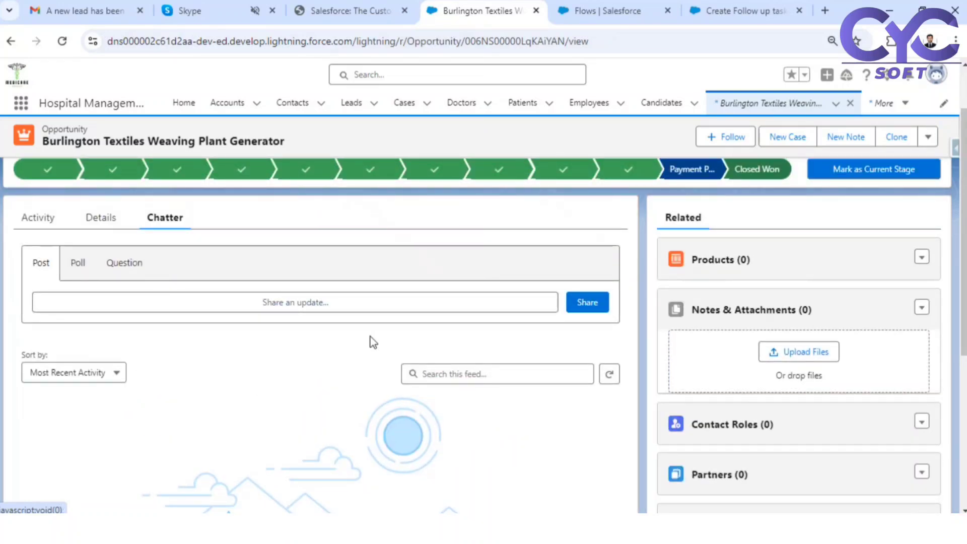
pyautogui.scroll(2, 463, 338)
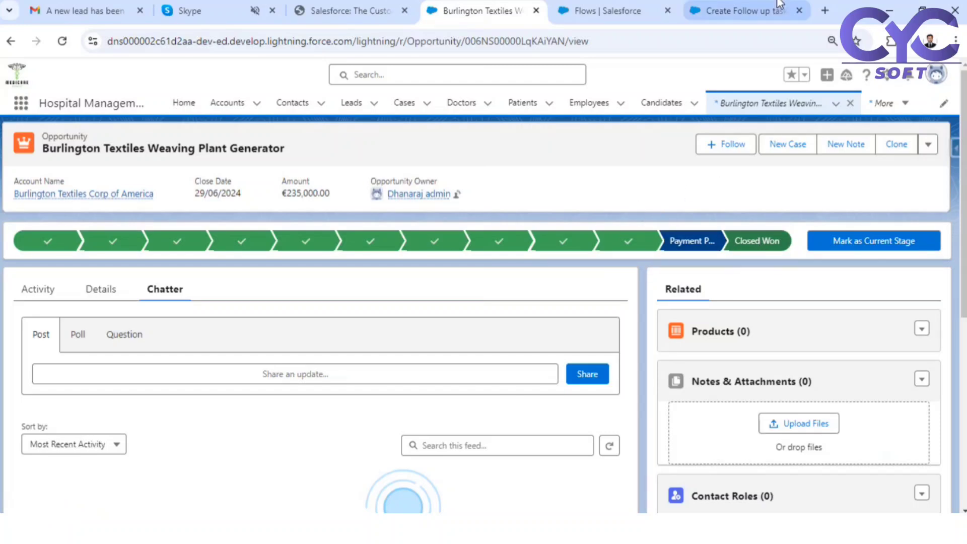
# - From the Flows list, create a new Record-Triggered Flow starting from scratch
pyautogui.click(752, 10)
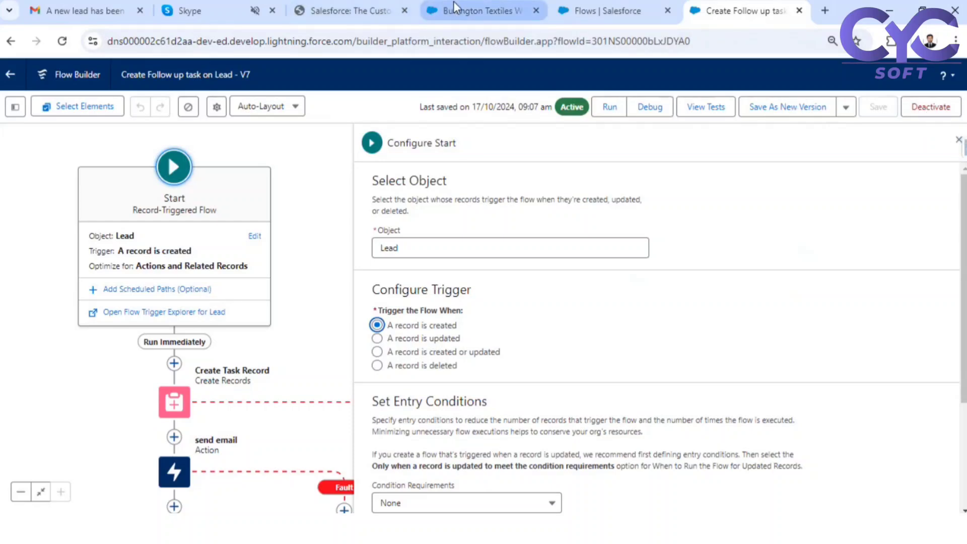
pyautogui.click(596, 3)
pyautogui.click(912, 147)
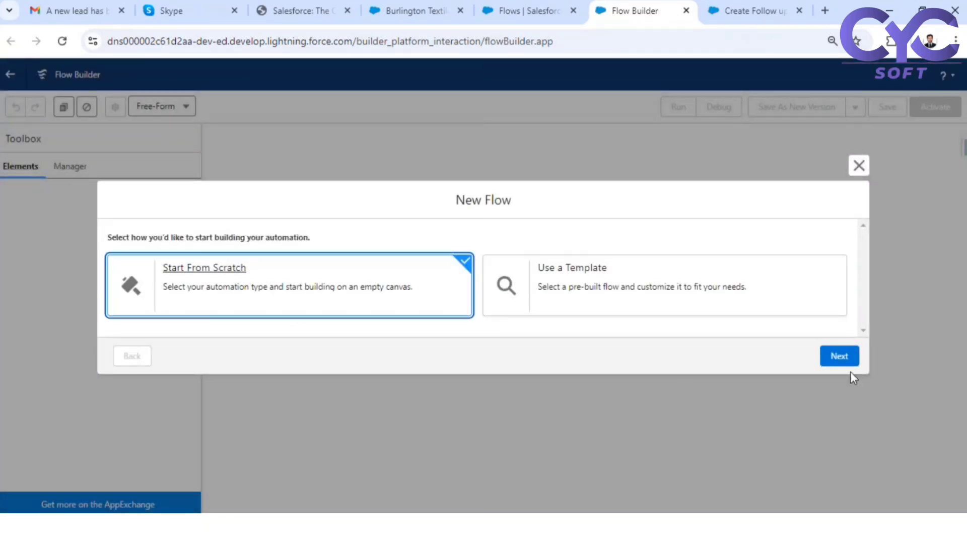
pyautogui.click(826, 359)
pyautogui.click(567, 206)
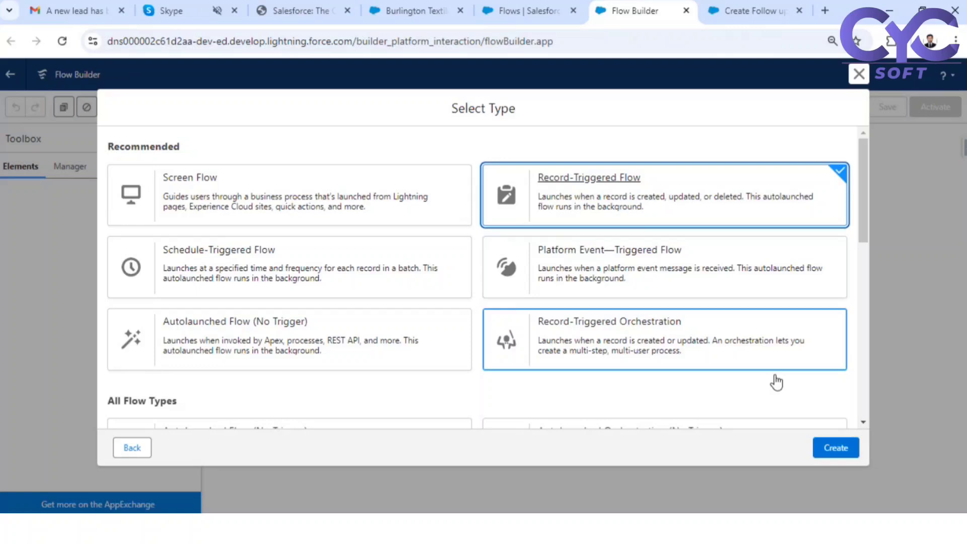
pyautogui.click(835, 447)
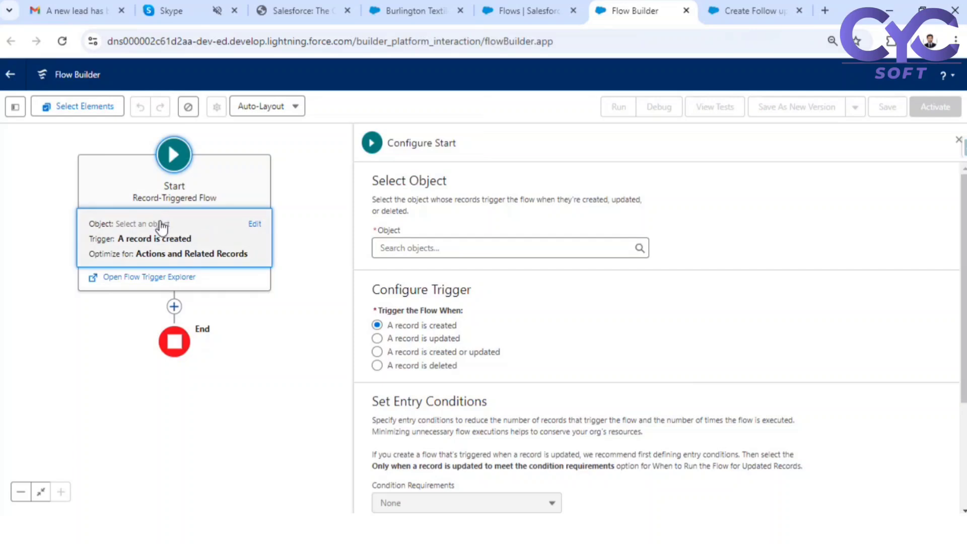
# - Set the flow's Start to trigger when an Opportunity record is updated
pyautogui.click(426, 247)
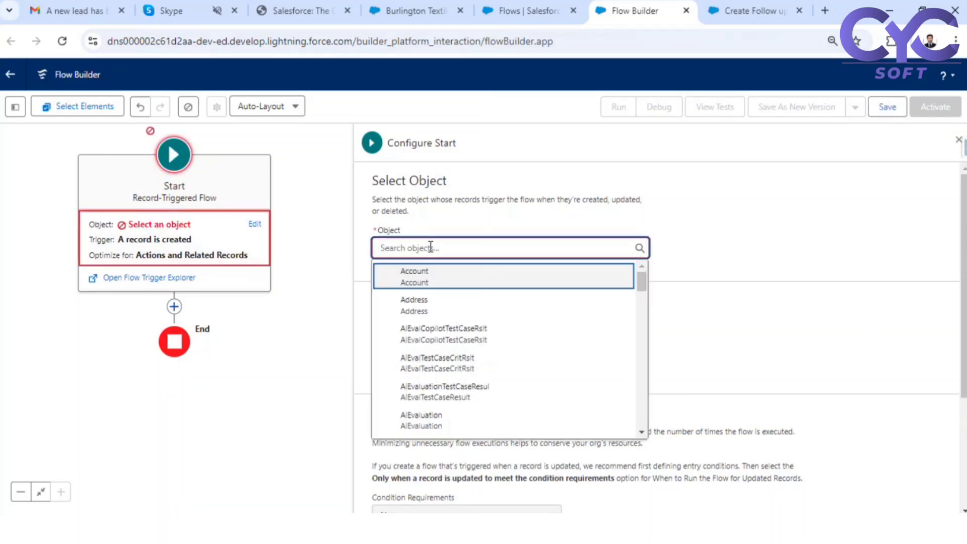
pyautogui.write('opp')
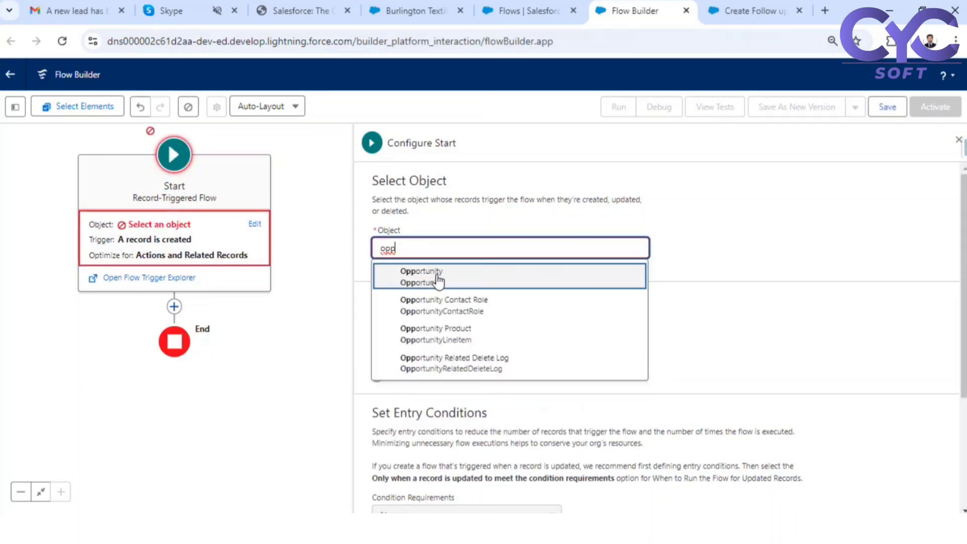
pyautogui.click(436, 277)
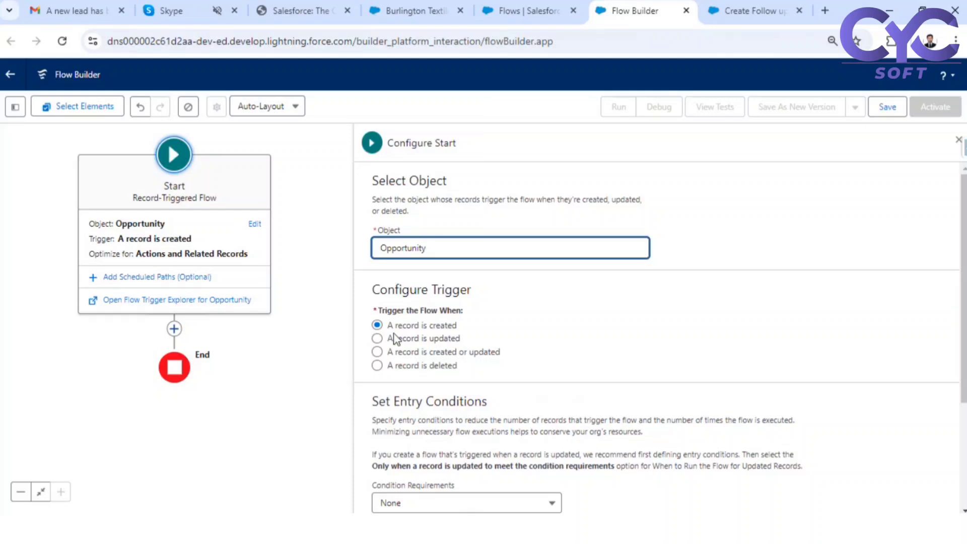
pyautogui.moveTo(386, 337); pyautogui.dragTo(461, 347)
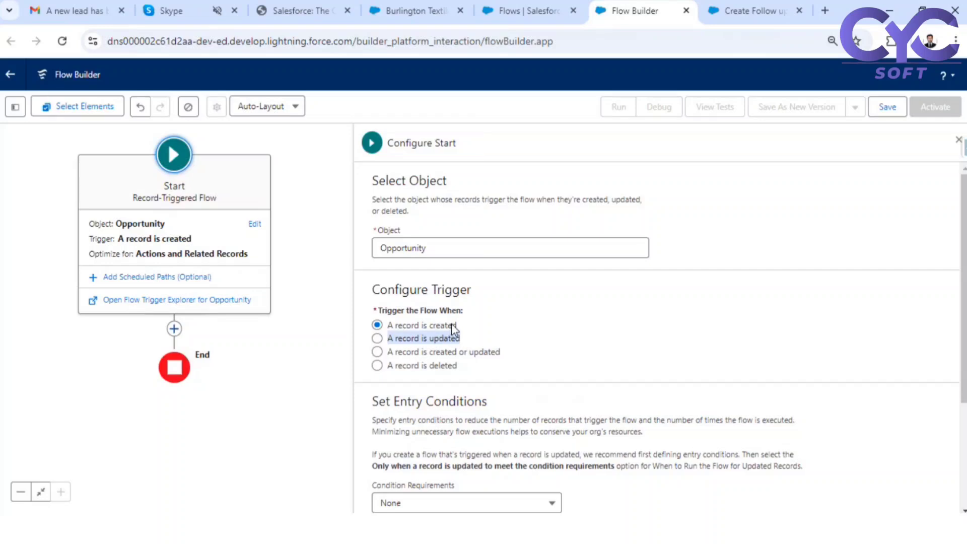
pyautogui.click(377, 338)
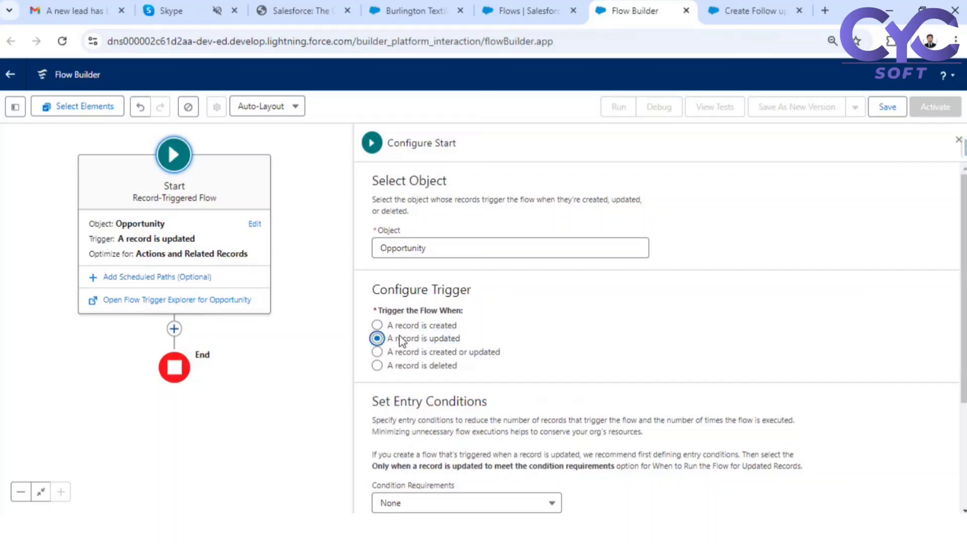
# - Set entry Condition Requirements to All Conditions Are Met (AND), then return to the Burlington Textiles opportunity
pyautogui.scroll(-3, 423, 335)
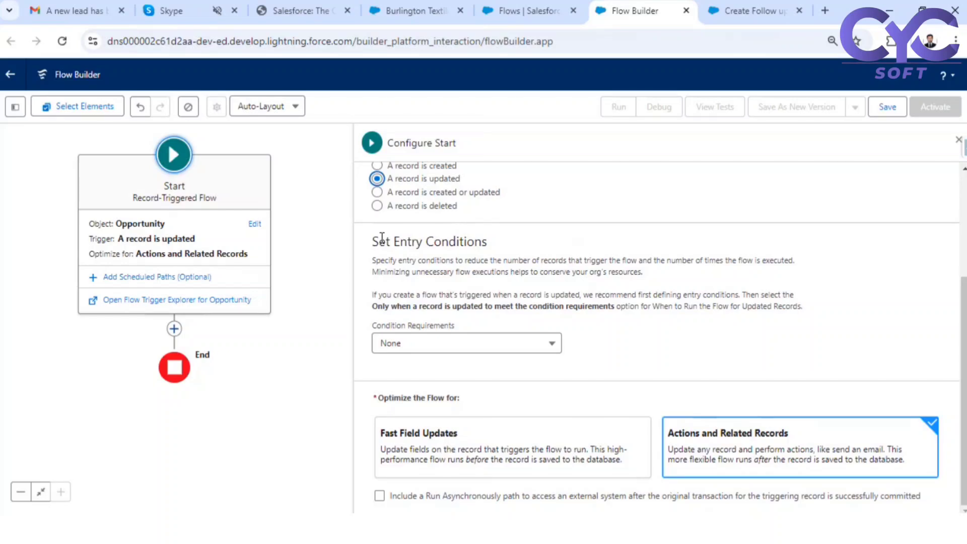
pyautogui.click(512, 351)
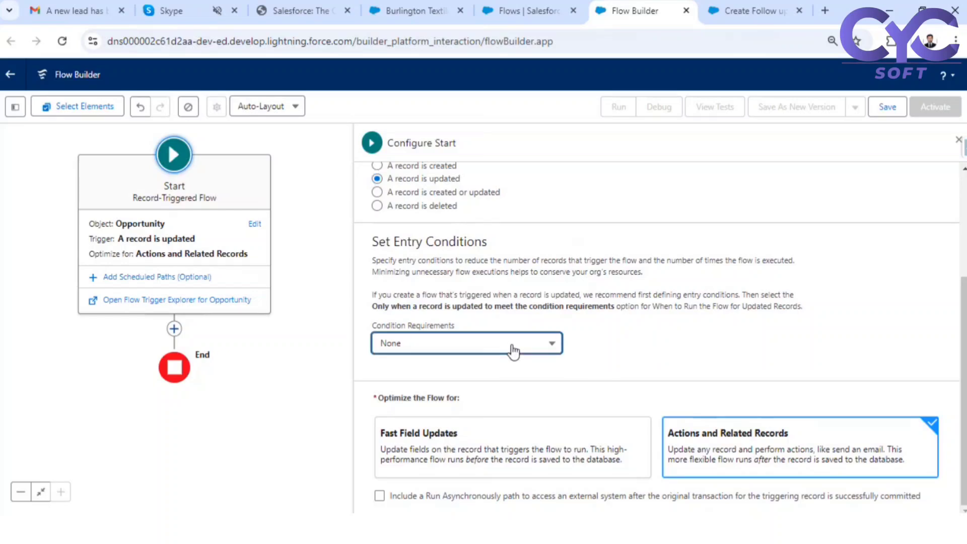
pyautogui.click(512, 351)
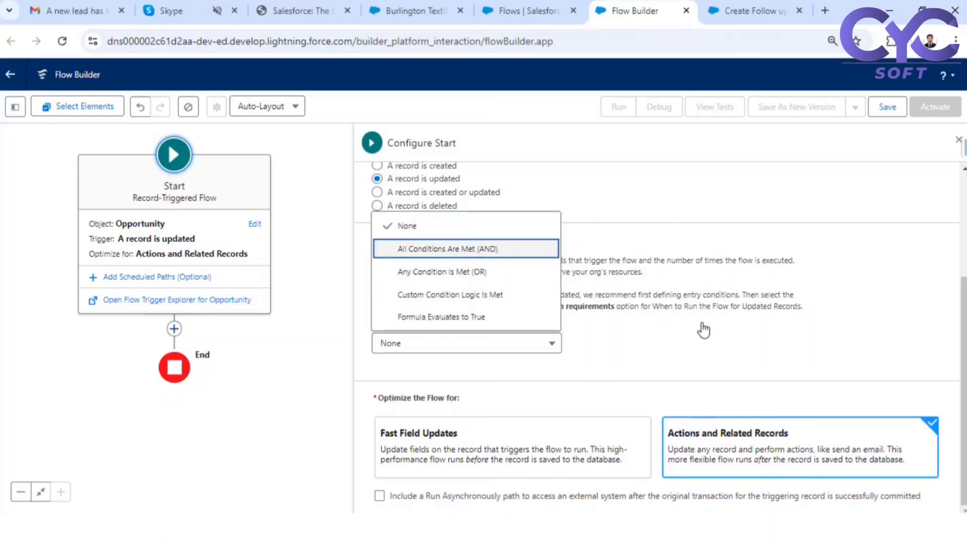
pyautogui.press('Return')
pyautogui.scroll(-3, 589, 372)
pyautogui.click(473, 252)
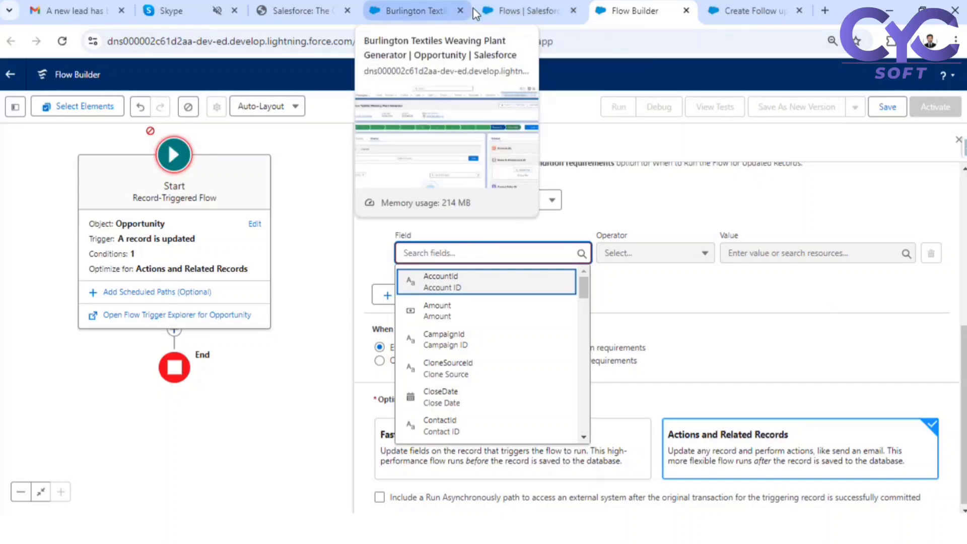
pyautogui.click(401, 15)
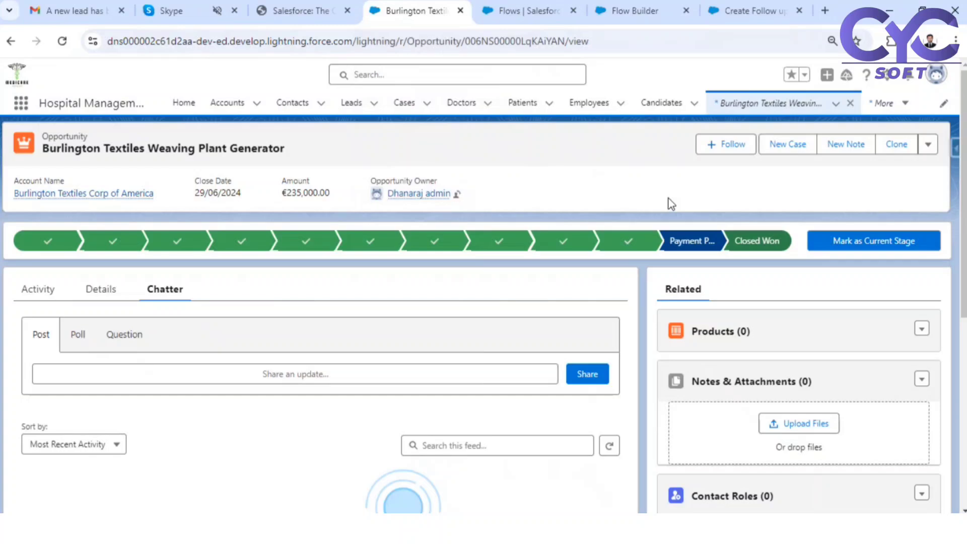
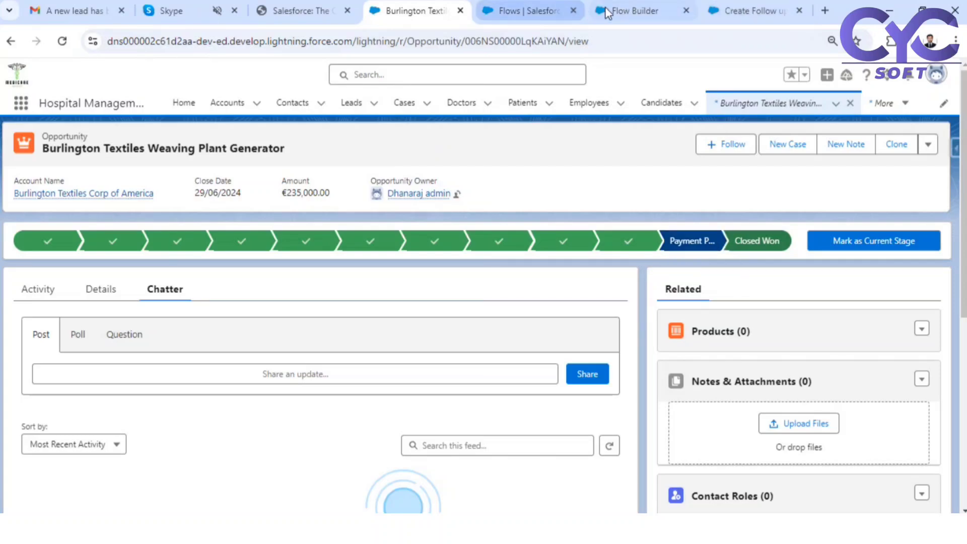
# - Add the entry condition StageName Does Not Equal Payment Pending
pyautogui.click(629, 11)
pyautogui.click(452, 253)
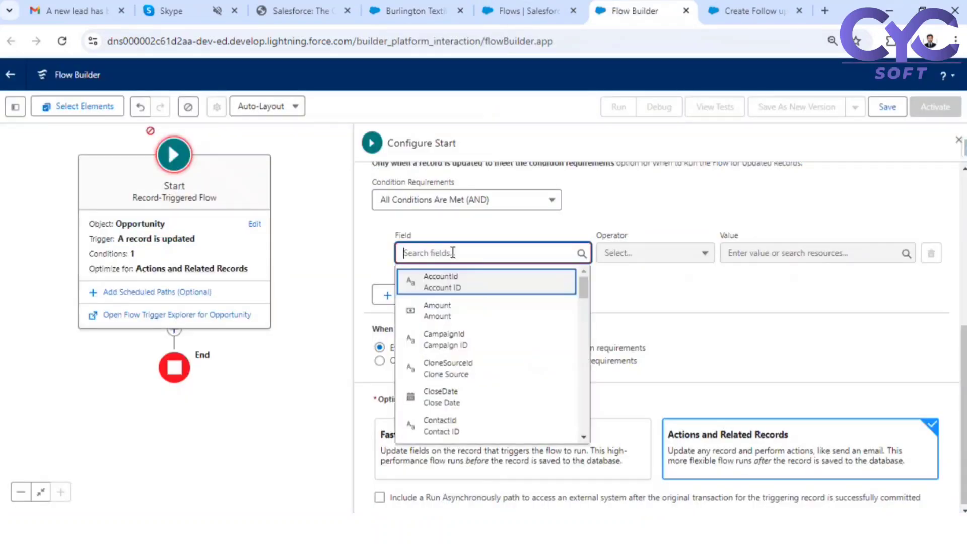
pyautogui.write('stag')
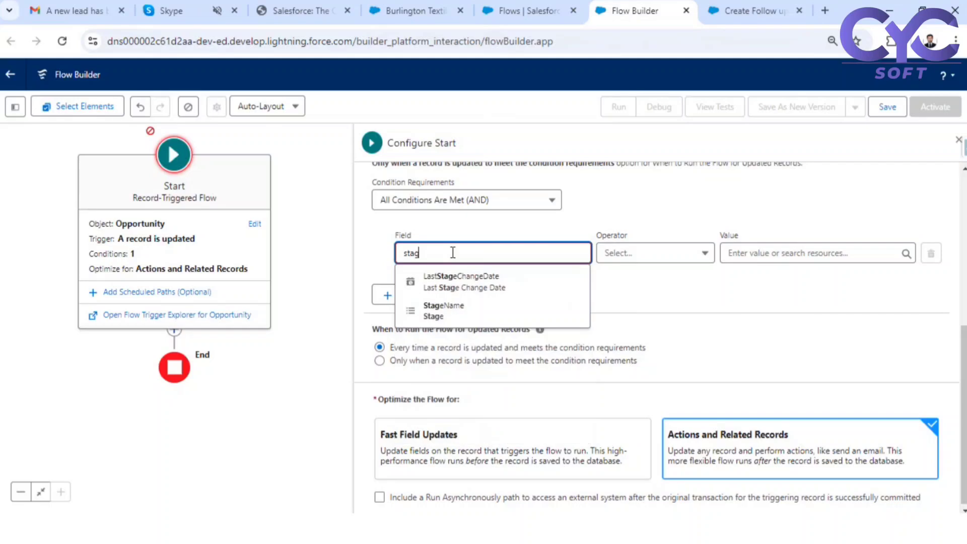
pyautogui.click(464, 310)
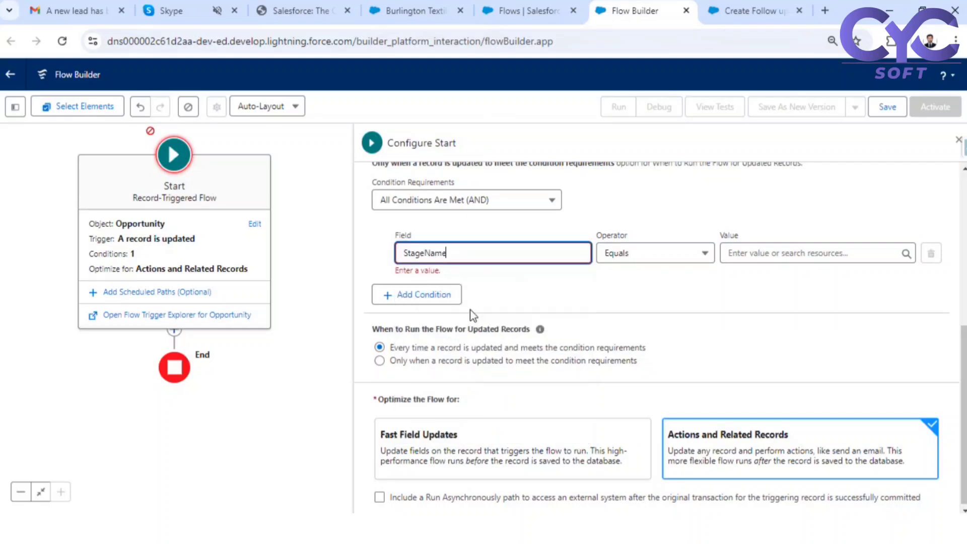
pyautogui.click(654, 259)
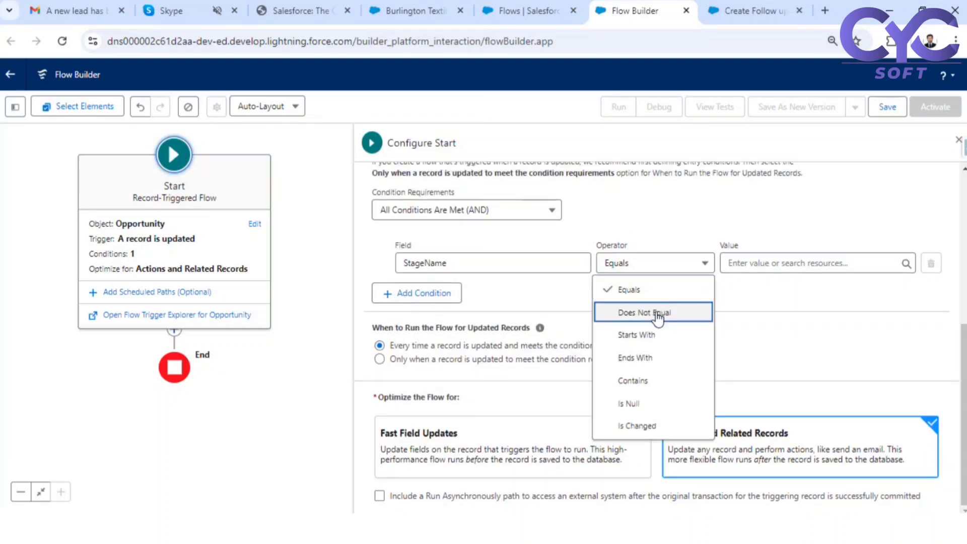
pyautogui.click(657, 312)
pyautogui.click(796, 267)
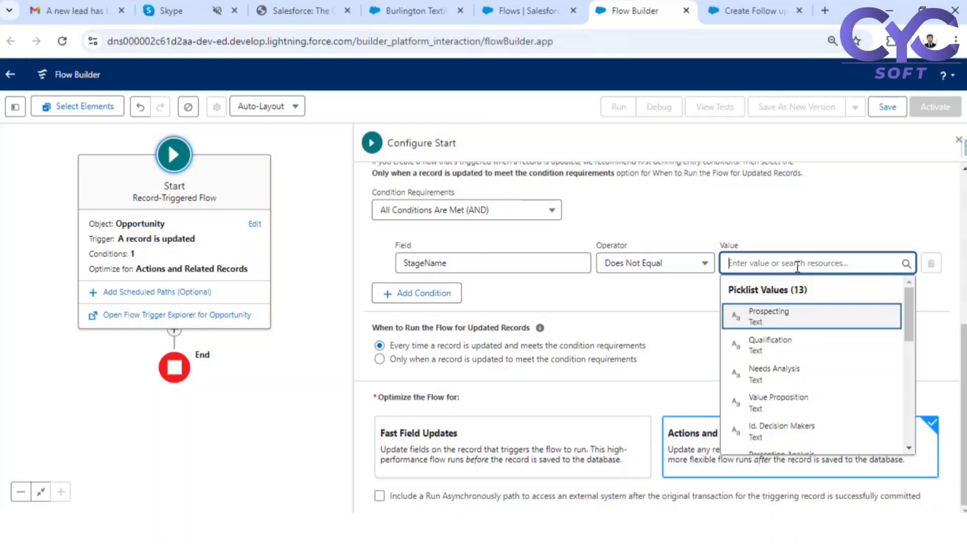
pyautogui.write('paym')
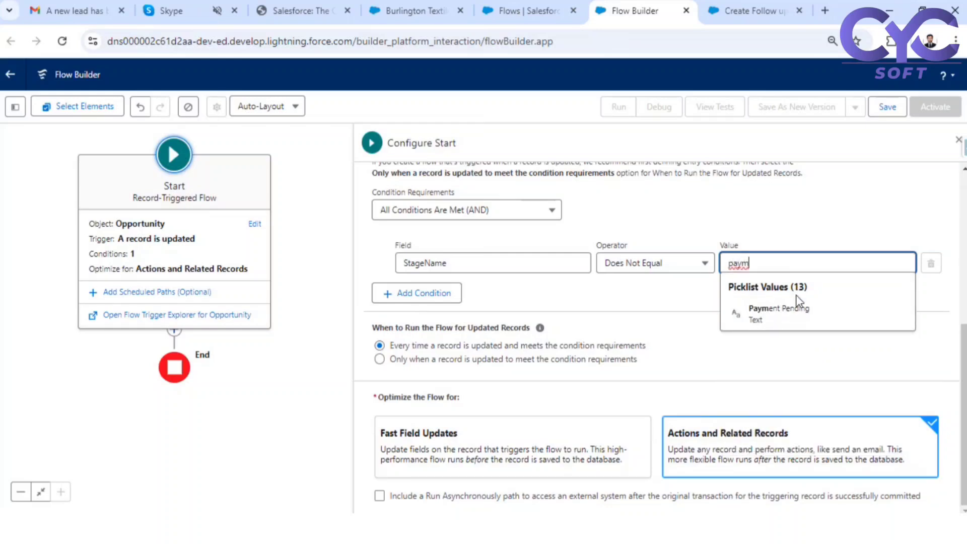
pyautogui.click(801, 310)
pyautogui.click(826, 296)
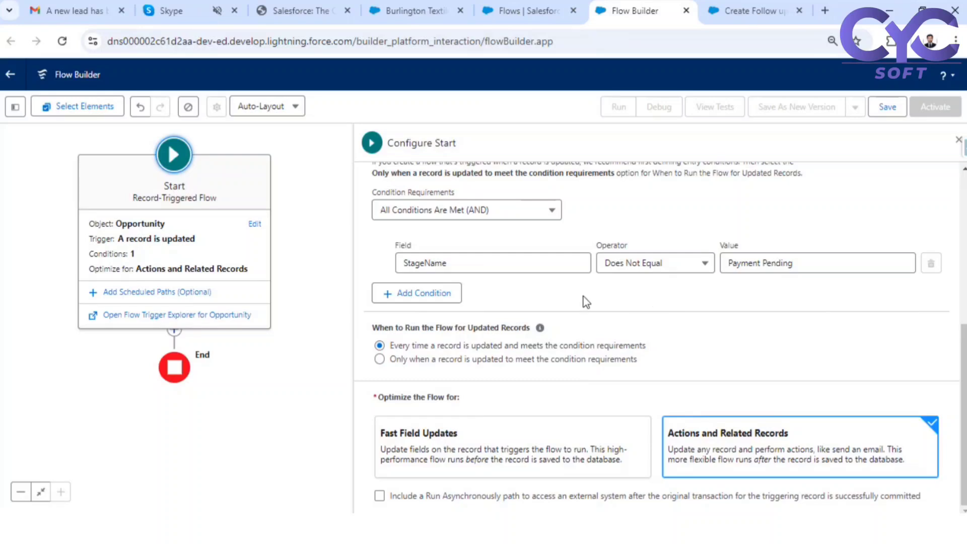
# - Highlight the When to Run heading text, then clear the highlight
pyautogui.moveTo(531, 329); pyautogui.dragTo(393, 328)
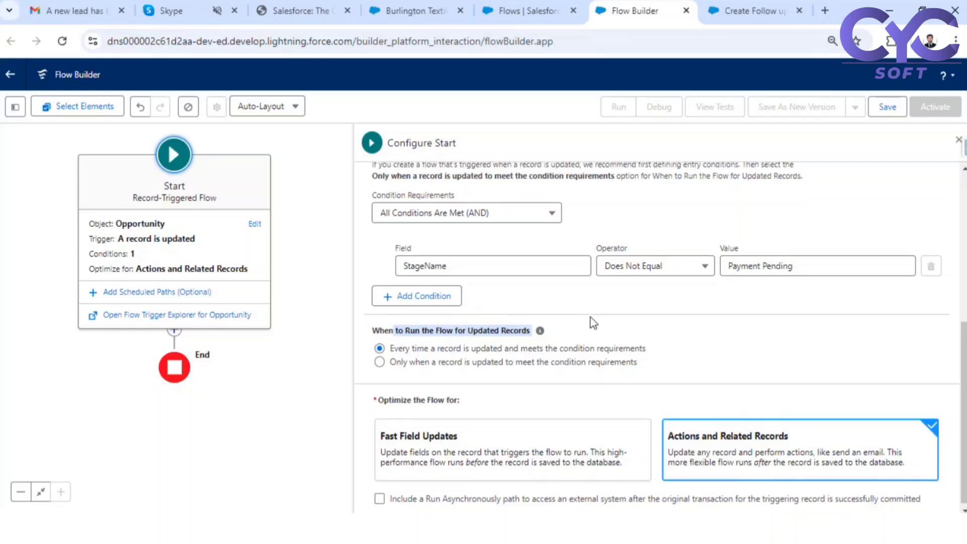
pyautogui.scroll(4, 590, 317)
pyautogui.scroll(-4, 480, 262)
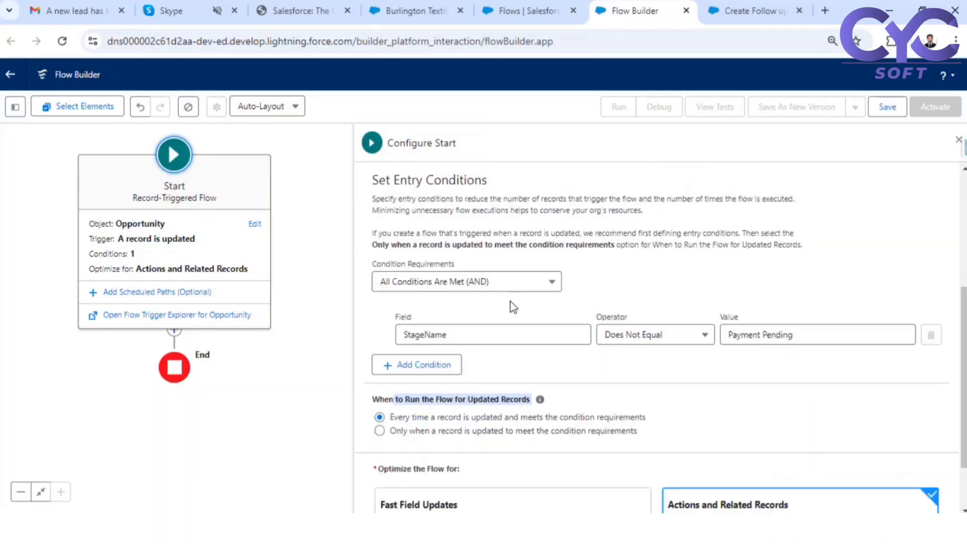
pyautogui.click(396, 344)
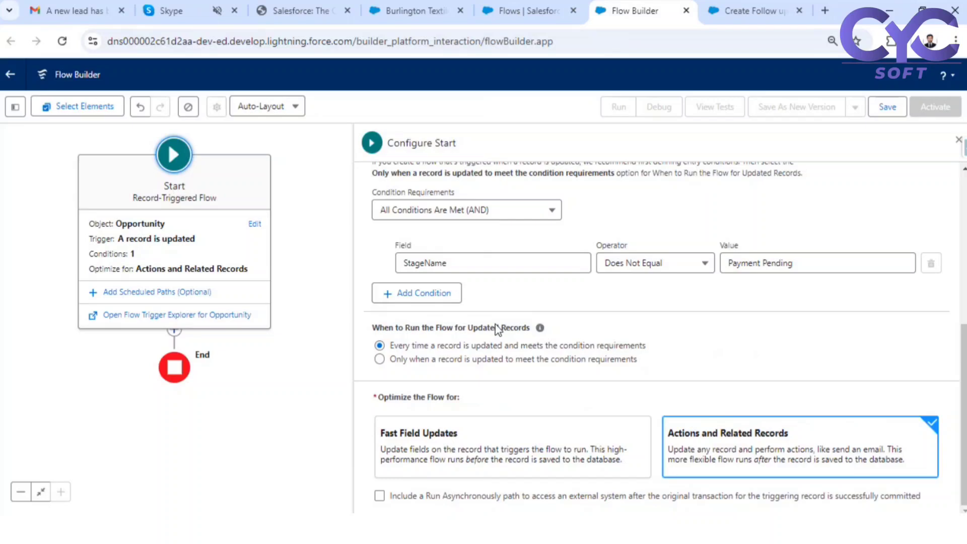
pyautogui.moveTo(498, 528)
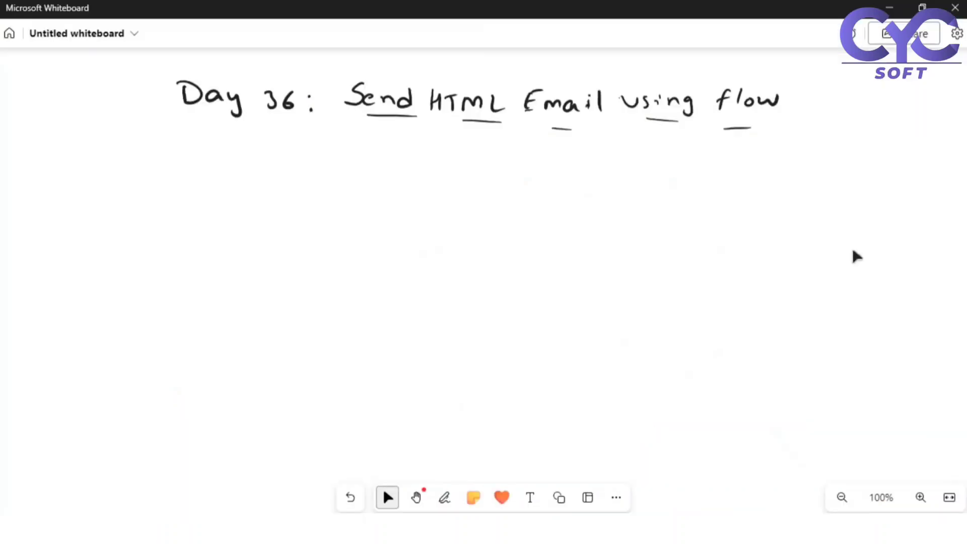
# - Handwrite 'Record updated' with the pen below the Day 36 title
pyautogui.click(444, 497)
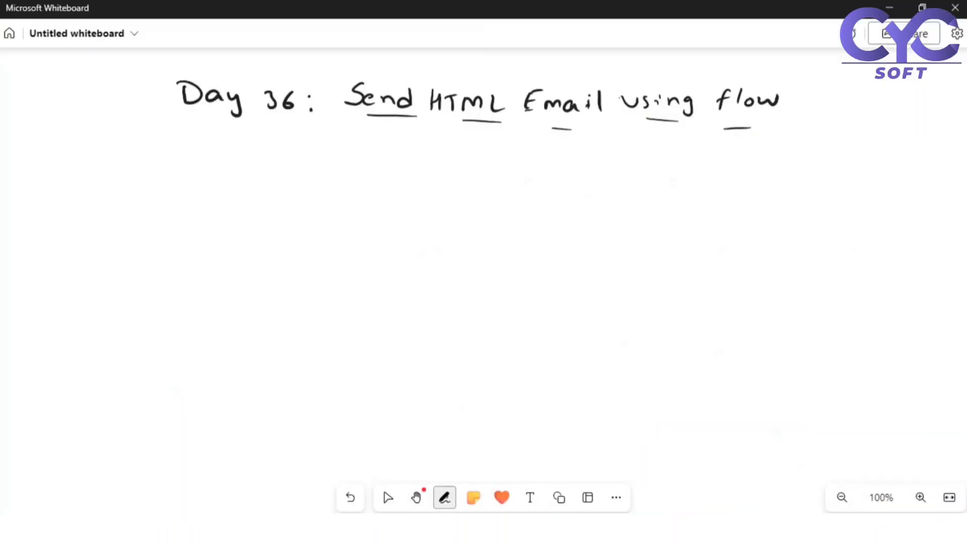
pyautogui.moveTo(183, 177); pyautogui.dragTo(184, 200)
pyautogui.moveTo(183, 177)
pyautogui.mouseDown()
pyautogui.moveTo(198, 200)
pyautogui.moveTo(217, 197)
pyautogui.mouseUp()
pyautogui.moveTo(234, 185); pyautogui.dragTo(236, 197)
pyautogui.moveTo(244, 190)
pyautogui.mouseDown()
pyautogui.moveTo(258, 197)
pyautogui.moveTo(282, 180)
pyautogui.moveTo(361, 186)
pyautogui.moveTo(329, 198)
pyautogui.moveTo(382, 188)
pyautogui.mouseUp()
pyautogui.moveTo(390, 171)
pyautogui.mouseDown()
pyautogui.moveTo(397, 188)
pyautogui.moveTo(415, 187)
pyautogui.mouseUp()
pyautogui.moveTo(433, 168); pyautogui.dragTo(435, 188)
pyautogui.moveTo(433, 180); pyautogui.dragTo(423, 189)
pyautogui.click(386, 493)
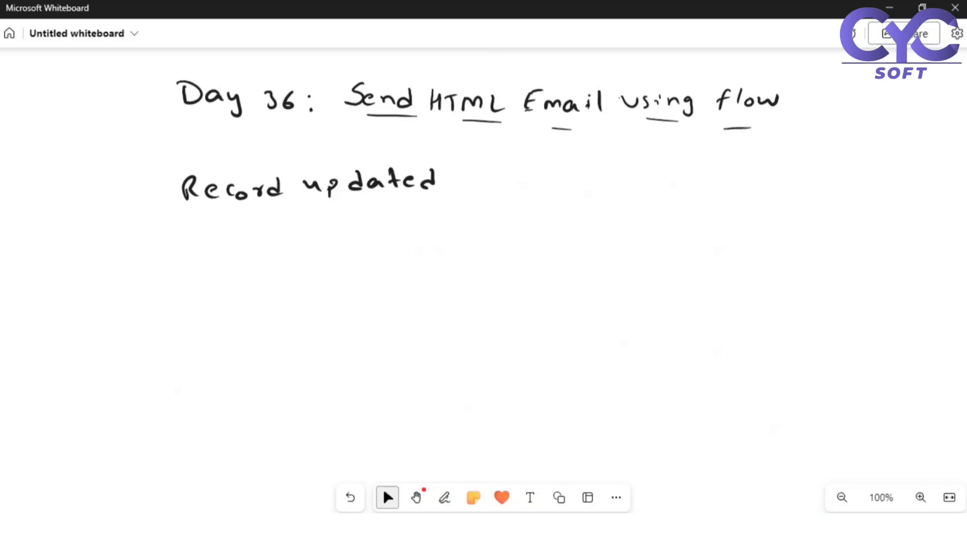
# - Handwrite 'Existing value stage name –' on the line below Record updated
pyautogui.click(444, 497)
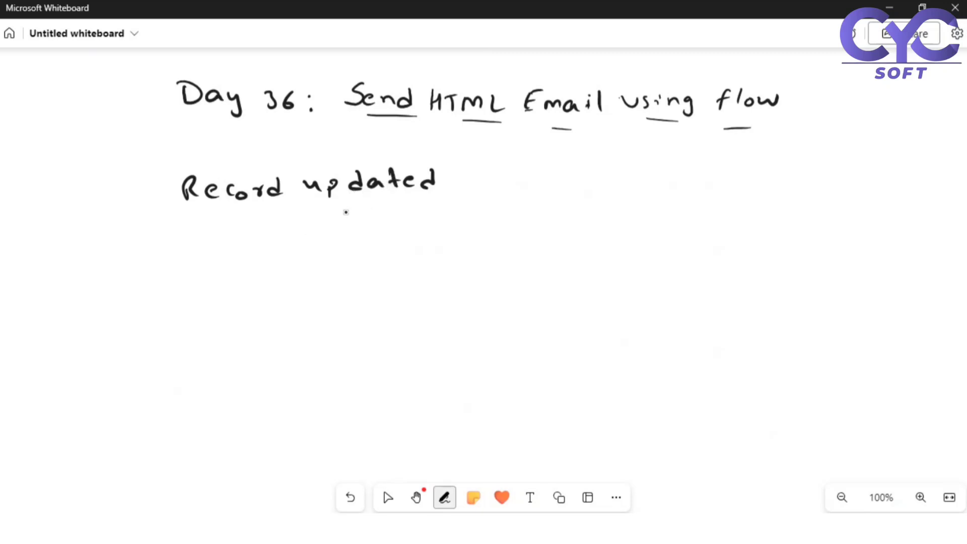
pyautogui.moveTo(332, 229)
pyautogui.mouseDown()
pyautogui.moveTo(320, 235)
pyautogui.moveTo(331, 246)
pyautogui.mouseUp()
pyautogui.moveTo(339, 237); pyautogui.dragTo(340, 245)
pyautogui.moveTo(361, 236)
pyautogui.mouseDown()
pyautogui.moveTo(360, 245)
pyautogui.moveTo(391, 241)
pyautogui.mouseUp()
pyautogui.moveTo(384, 231); pyautogui.dragTo(395, 230)
pyautogui.moveTo(403, 232); pyautogui.dragTo(423, 233)
pyautogui.moveTo(435, 230); pyautogui.dragTo(429, 246)
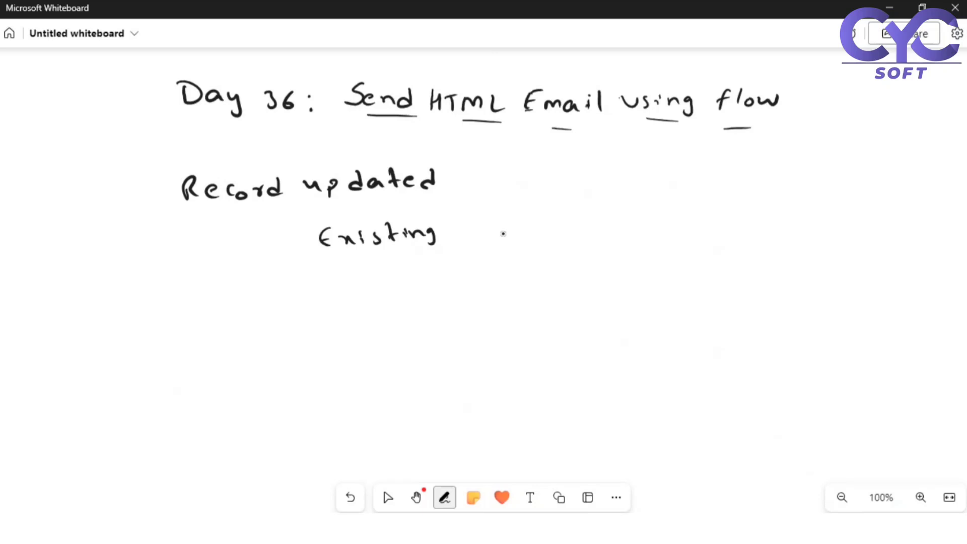
pyautogui.moveTo(490, 232); pyautogui.dragTo(592, 238)
pyautogui.moveTo(604, 213)
pyautogui.mouseDown()
pyautogui.moveTo(610, 235)
pyautogui.moveTo(620, 224)
pyautogui.mouseUp()
pyautogui.moveTo(630, 225); pyautogui.dragTo(639, 238)
pyautogui.moveTo(647, 223); pyautogui.dragTo(655, 230)
pyautogui.moveTo(664, 220)
pyautogui.mouseDown()
pyautogui.moveTo(663, 230)
pyautogui.moveTo(678, 217)
pyautogui.mouseUp()
pyautogui.moveTo(680, 222); pyautogui.dragTo(687, 230)
pyautogui.moveTo(691, 230)
pyautogui.mouseDown()
pyautogui.moveTo(704, 221)
pyautogui.moveTo(707, 230)
pyautogui.mouseUp()
pyautogui.moveTo(718, 225)
pyautogui.mouseDown()
pyautogui.moveTo(723, 217)
pyautogui.moveTo(722, 229)
pyautogui.mouseUp()
pyautogui.moveTo(741, 218); pyautogui.dragTo(760, 219)
# - Handwrite 'Payment pending' after the dash
pyautogui.moveTo(773, 217)
pyautogui.mouseDown()
pyautogui.moveTo(767, 222)
pyautogui.moveTo(777, 224)
pyautogui.mouseUp()
pyautogui.moveTo(781, 215); pyautogui.dragTo(789, 219)
pyautogui.moveTo(790, 214)
pyautogui.mouseDown()
pyautogui.moveTo(786, 229)
pyautogui.moveTo(836, 225)
pyautogui.mouseUp()
pyautogui.moveTo(843, 204)
pyautogui.mouseDown()
pyautogui.moveTo(844, 224)
pyautogui.moveTo(851, 210)
pyautogui.mouseUp()
pyautogui.moveTo(824, 238)
pyautogui.mouseDown()
pyautogui.moveTo(824, 252)
pyautogui.moveTo(833, 242)
pyautogui.mouseUp()
pyautogui.moveTo(836, 240); pyautogui.dragTo(862, 246)
pyautogui.moveTo(873, 238); pyautogui.dragTo(868, 246)
pyautogui.moveTo(877, 230)
pyautogui.mouseDown()
pyautogui.moveTo(879, 246)
pyautogui.moveTo(898, 247)
pyautogui.mouseUp()
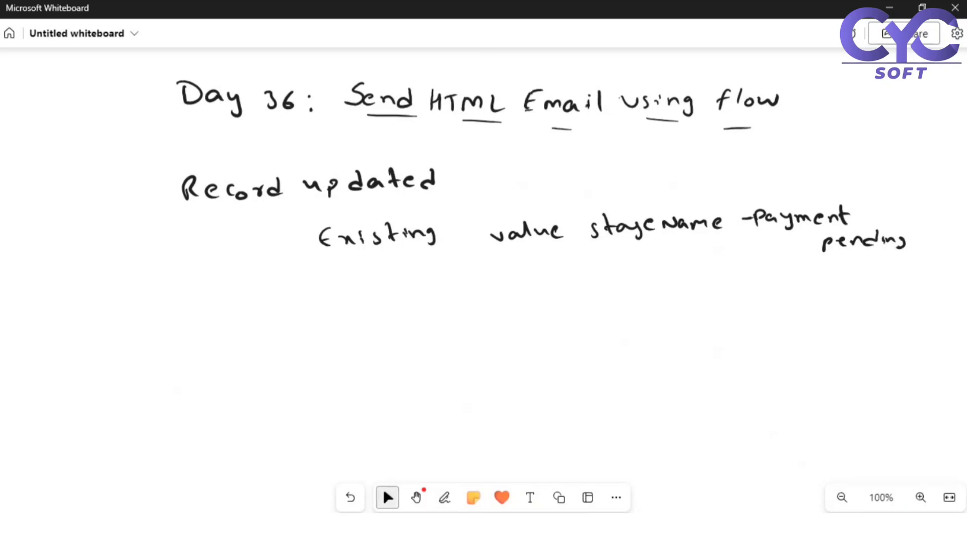
# - Handwrite 'changing description.' on the next line, return to Select, and go back to the browser
pyautogui.moveTo(271, 278)
pyautogui.mouseDown()
pyautogui.moveTo(286, 297)
pyautogui.moveTo(321, 295)
pyautogui.mouseUp()
pyautogui.moveTo(333, 283); pyautogui.dragTo(326, 291)
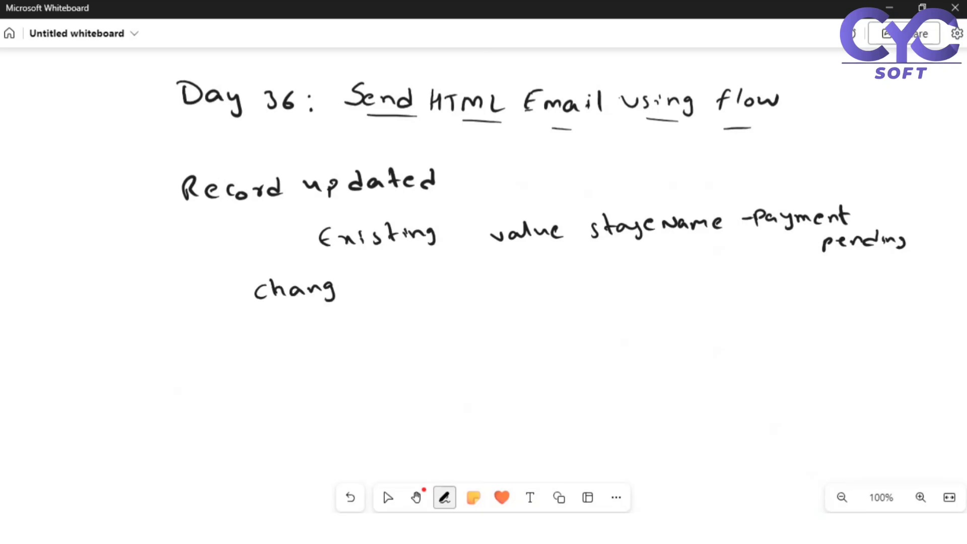
pyautogui.click(347, 280)
pyautogui.moveTo(346, 285)
pyautogui.mouseDown()
pyautogui.moveTo(348, 297)
pyautogui.moveTo(363, 296)
pyautogui.mouseUp()
pyautogui.moveTo(365, 288); pyautogui.dragTo(375, 300)
pyautogui.moveTo(437, 274)
pyautogui.mouseDown()
pyautogui.moveTo(437, 295)
pyautogui.moveTo(452, 289)
pyautogui.mouseUp()
pyautogui.moveTo(464, 279)
pyautogui.mouseDown()
pyautogui.moveTo(458, 290)
pyautogui.moveTo(485, 278)
pyautogui.mouseUp()
pyautogui.moveTo(492, 278)
pyautogui.mouseDown()
pyautogui.moveTo(500, 292)
pyautogui.moveTo(516, 283)
pyautogui.mouseUp()
pyautogui.moveTo(513, 275); pyautogui.dragTo(540, 283)
pyautogui.moveTo(547, 275); pyautogui.dragTo(563, 280)
pyautogui.click(566, 281)
pyautogui.click(387, 497)
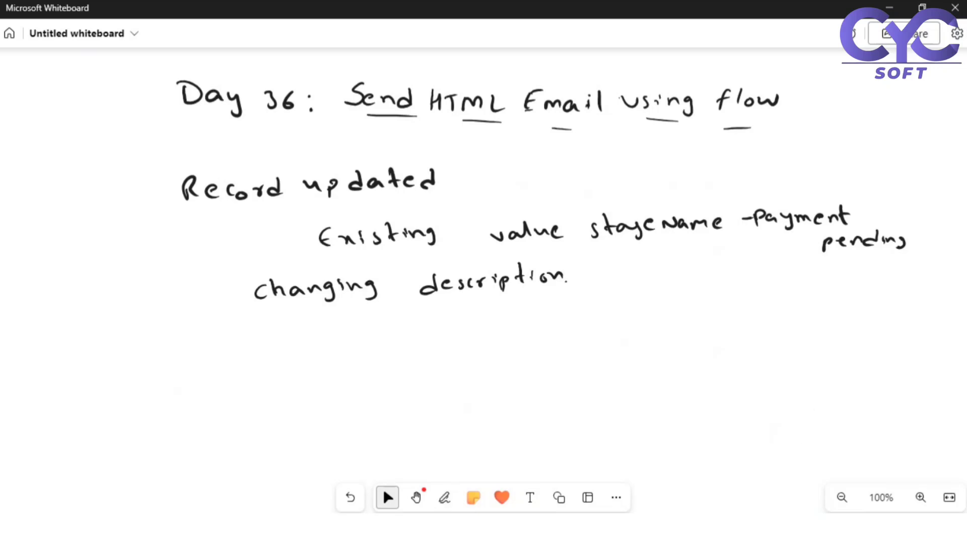
pyautogui.hotkey('alt', 'Tab')
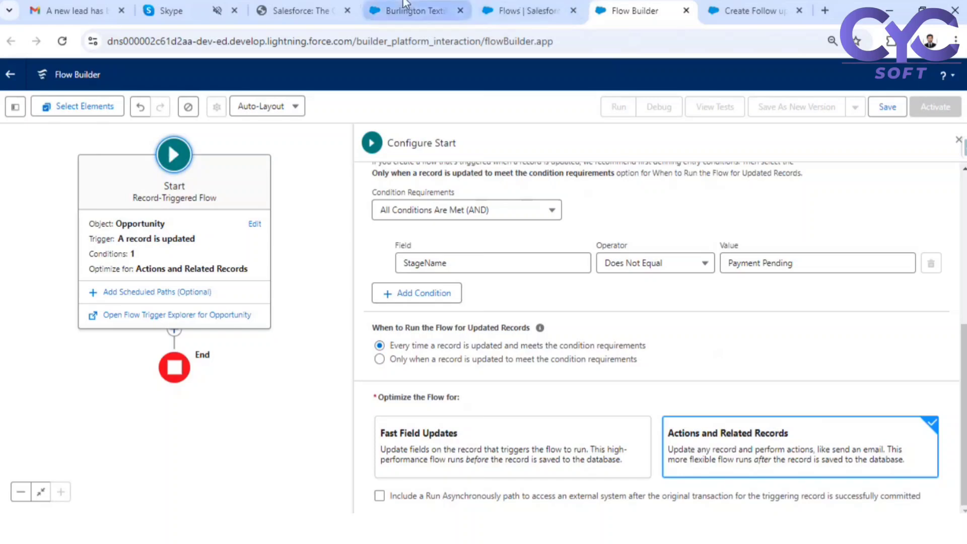
# - Review the Burlington Textiles opportunity's Details and Stage History, showing Stage Closed Won
pyautogui.click(405, 6)
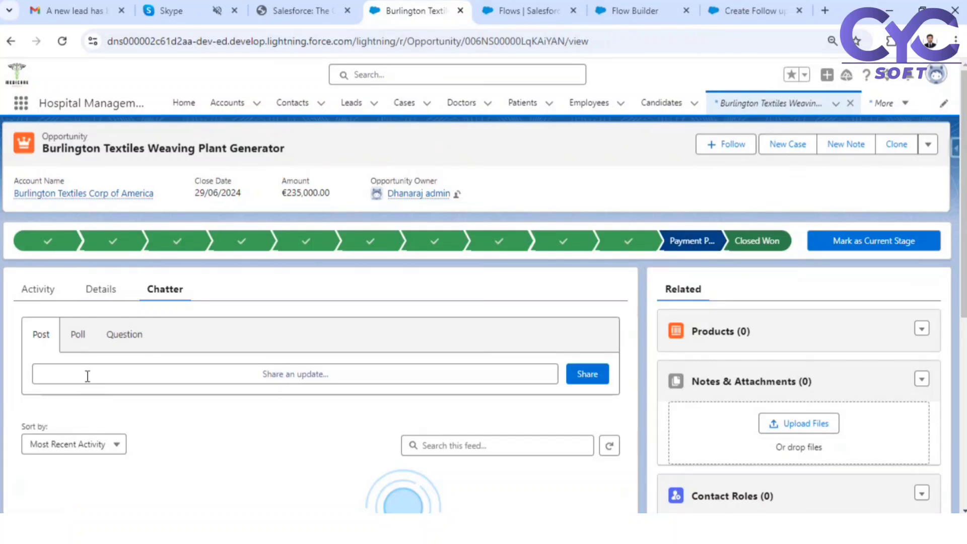
pyautogui.click(100, 293)
pyautogui.scroll(-3, 434, 249)
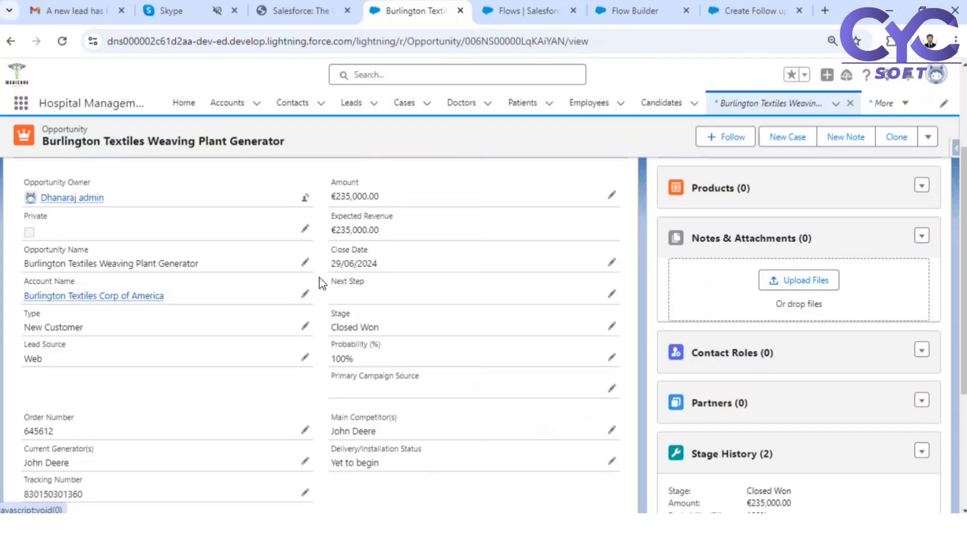
pyautogui.scroll(3, 322, 283)
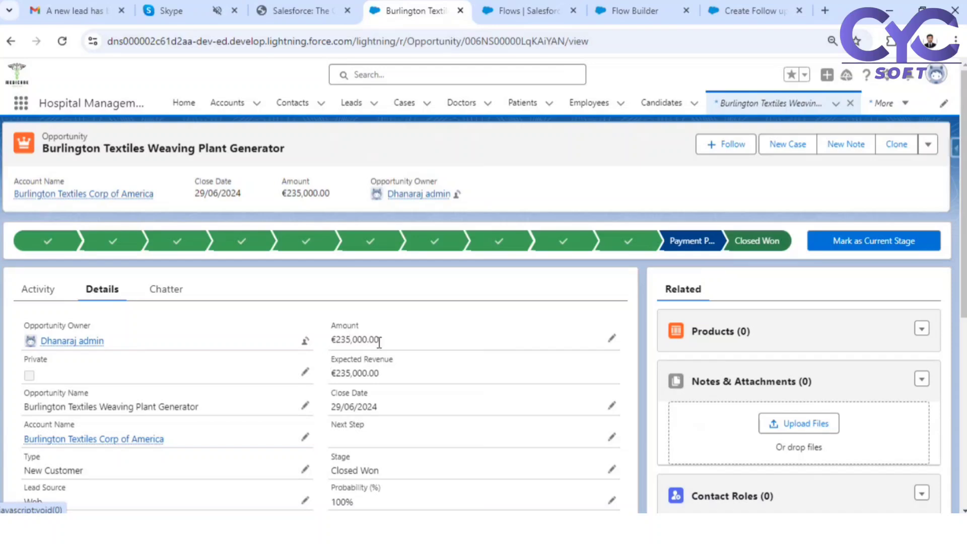
pyautogui.scroll(-4, 83, 362)
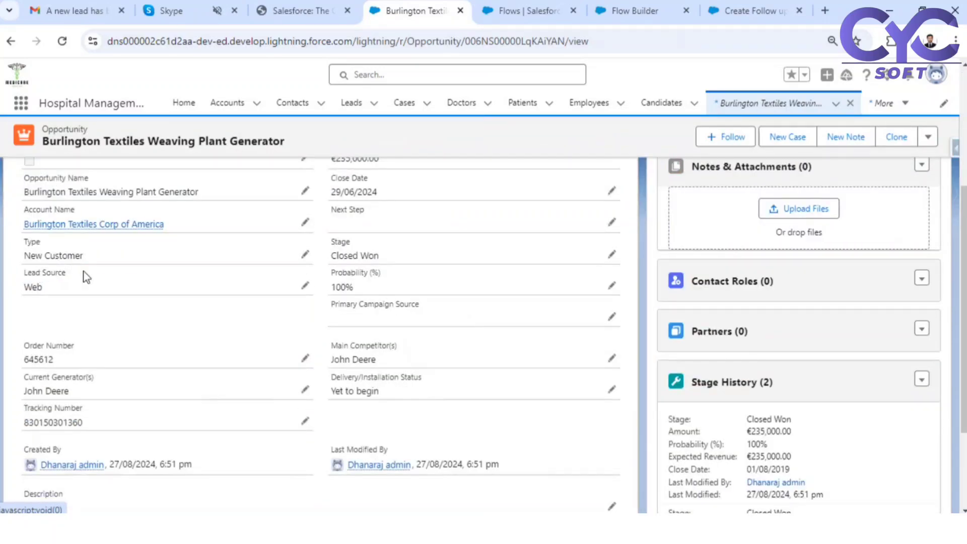
pyautogui.scroll(4, 578, 330)
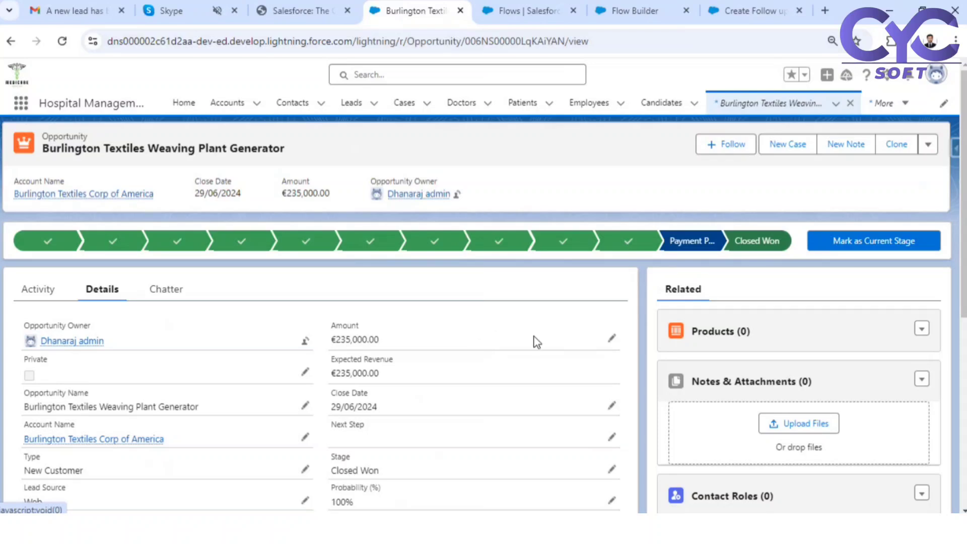
pyautogui.scroll(-3, 251, 352)
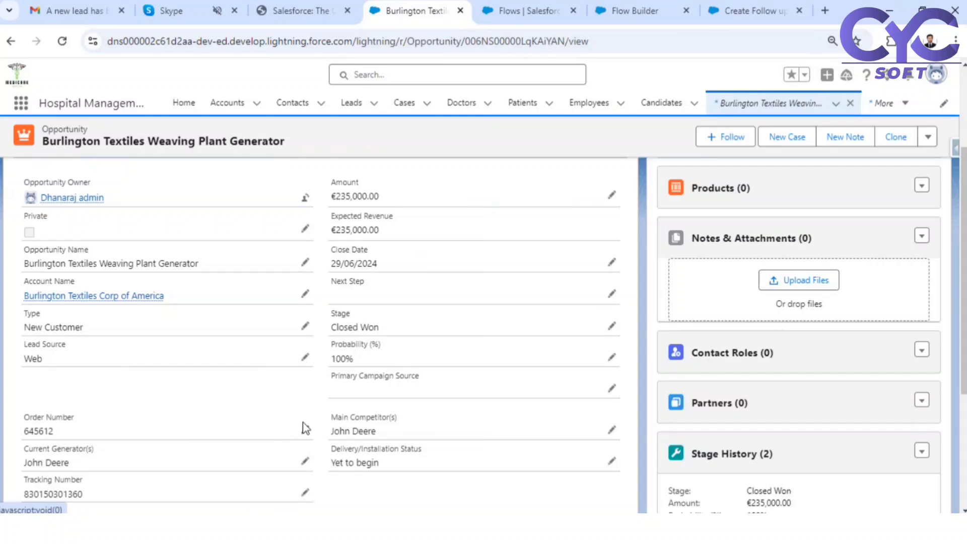
pyautogui.scroll(3, 305, 429)
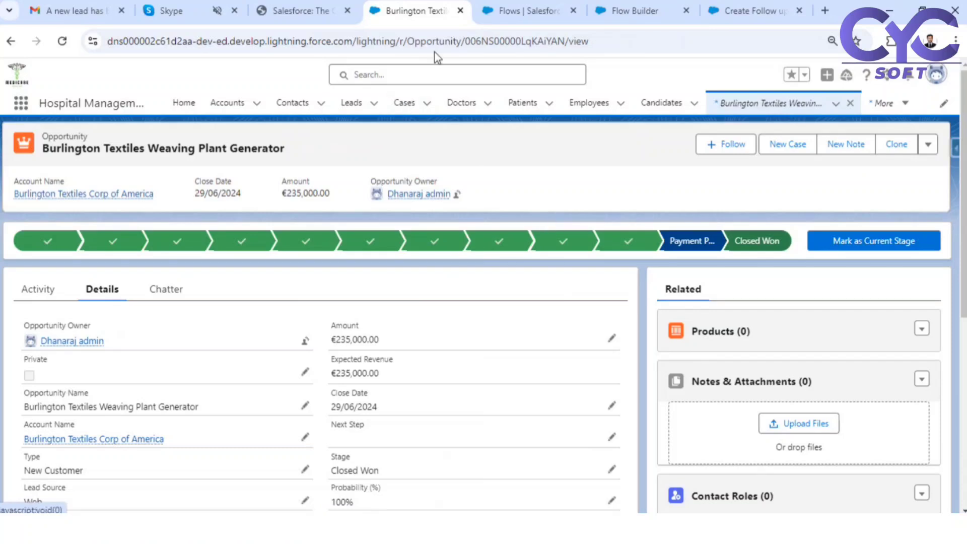
# - Choose 'Only when a record is updated to meet the condition requirements' as the run option
pyautogui.click(647, 11)
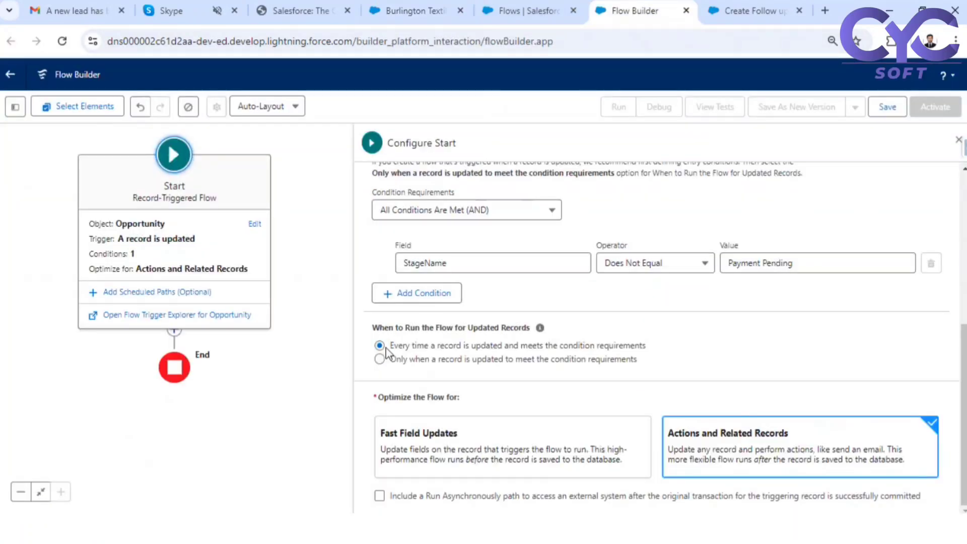
pyautogui.moveTo(390, 346); pyautogui.dragTo(638, 346)
pyautogui.click(434, 351)
pyautogui.moveTo(407, 346); pyautogui.dragTo(544, 339)
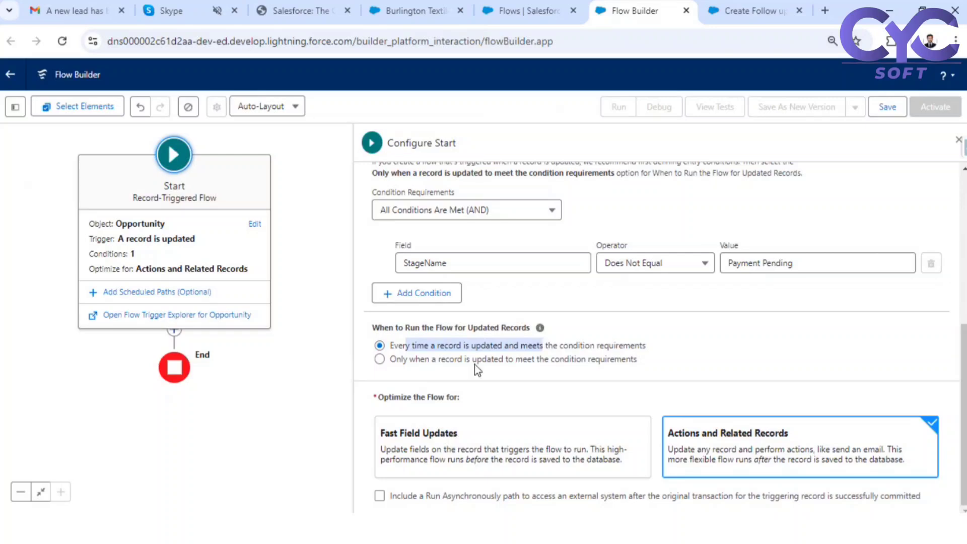
pyautogui.click(379, 360)
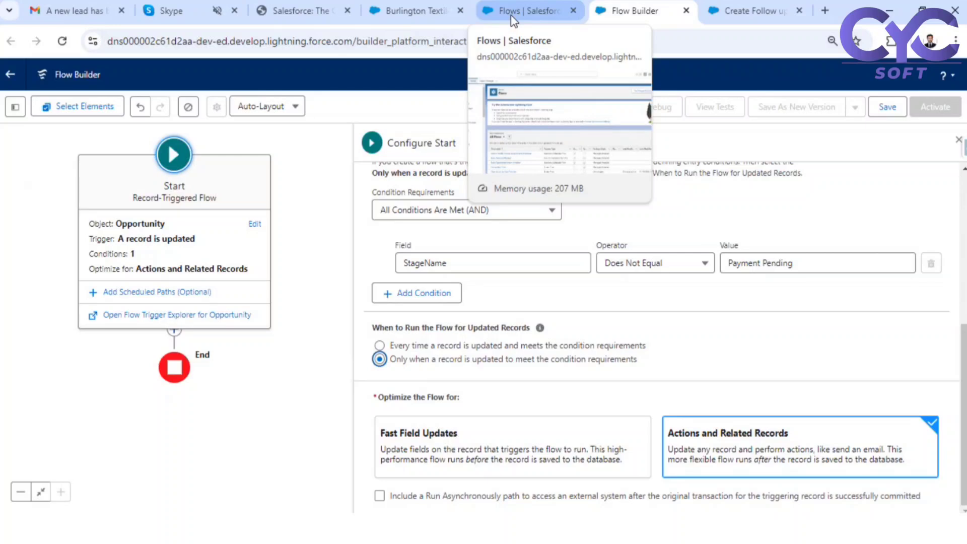
# - Glance at the opportunity record, then highlight the wording of both run options
pyautogui.click(400, 3)
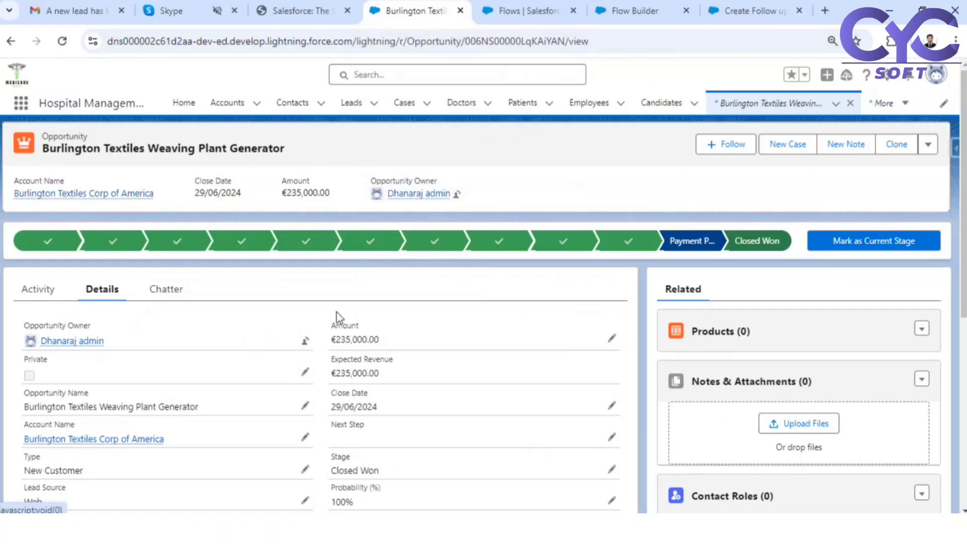
pyautogui.click(645, 14)
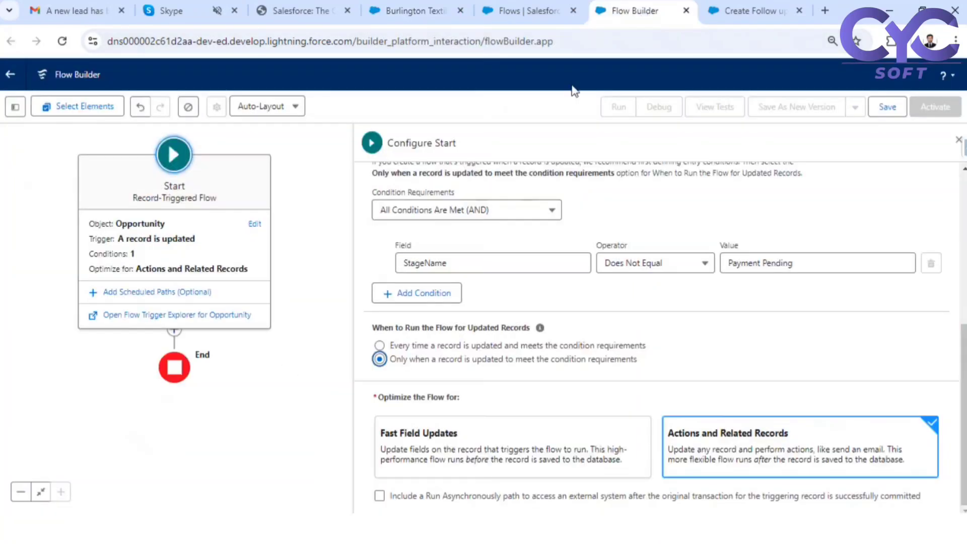
pyautogui.moveTo(392, 346); pyautogui.dragTo(493, 347)
pyautogui.moveTo(398, 345); pyautogui.dragTo(649, 345)
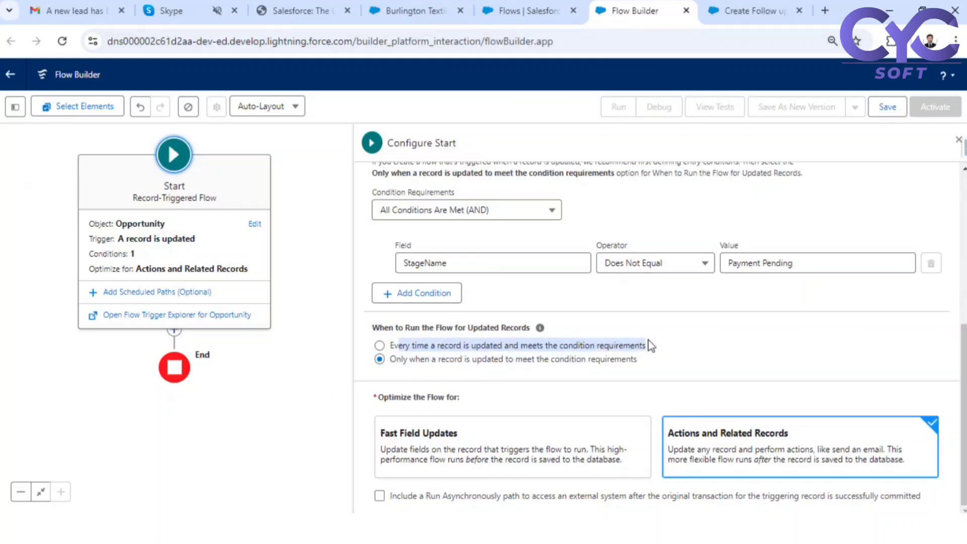
pyautogui.moveTo(409, 359); pyautogui.dragTo(530, 358)
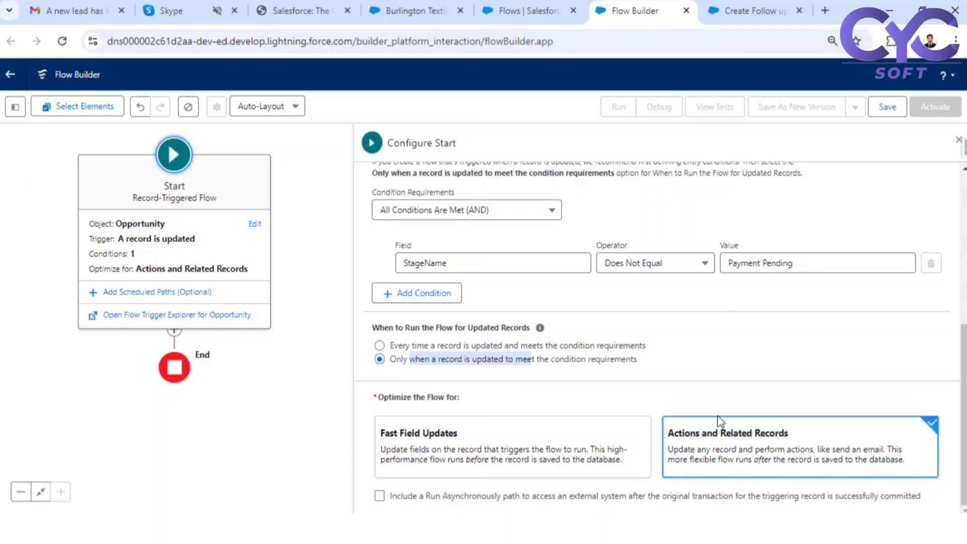
# - Save the flow with the label 'Create Task on Opp Update'
pyautogui.click(887, 108)
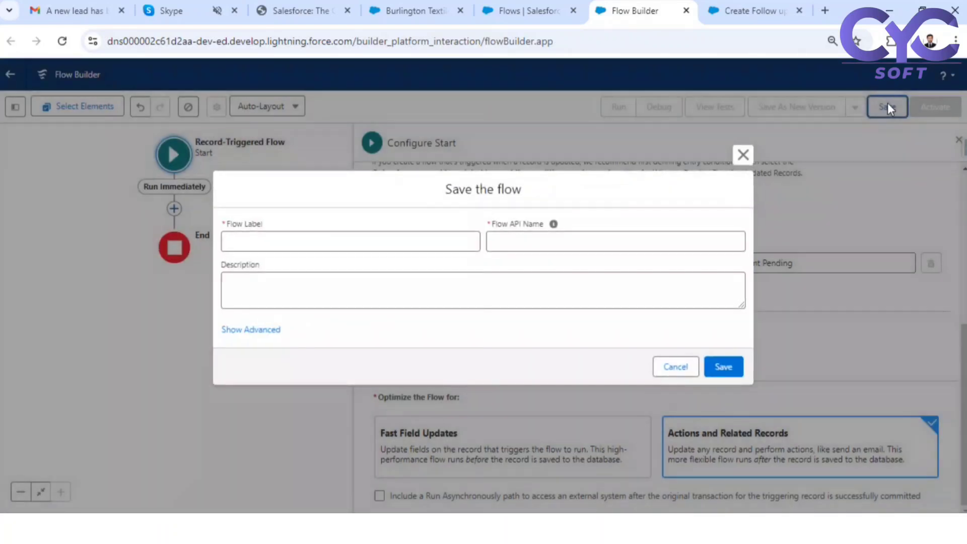
pyautogui.click(332, 240)
pyautogui.write('Create ')
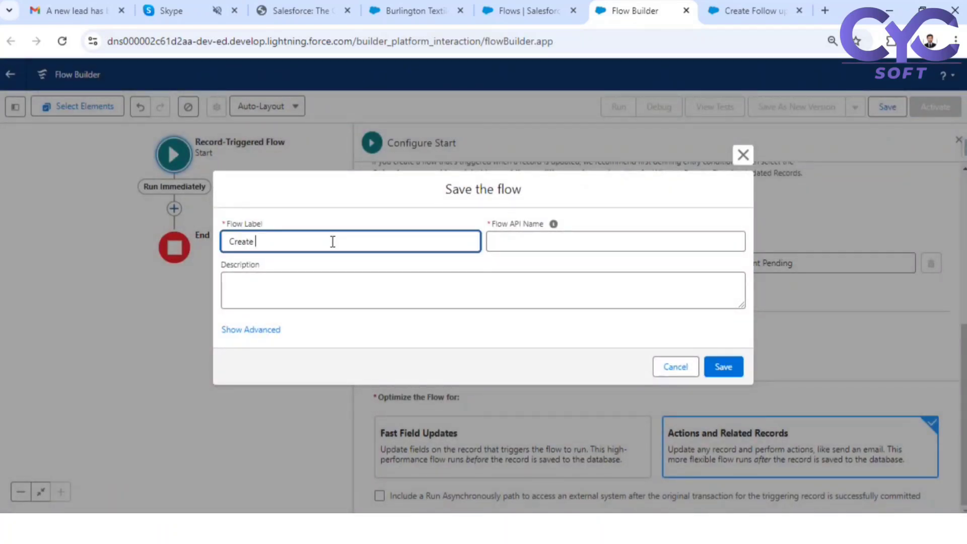
pyautogui.write('Task on Opp Upda')
pyautogui.write('te')
pyautogui.click(381, 229)
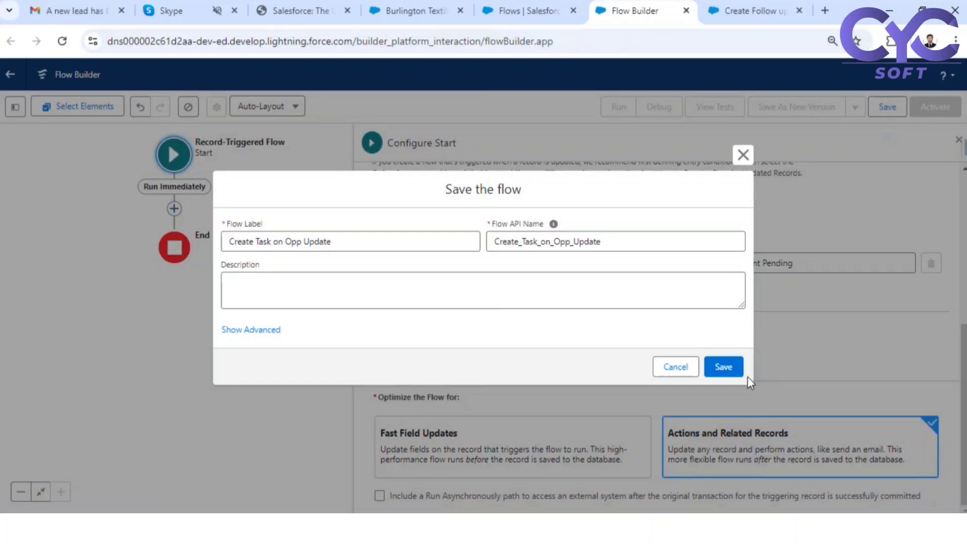
pyautogui.click(723, 367)
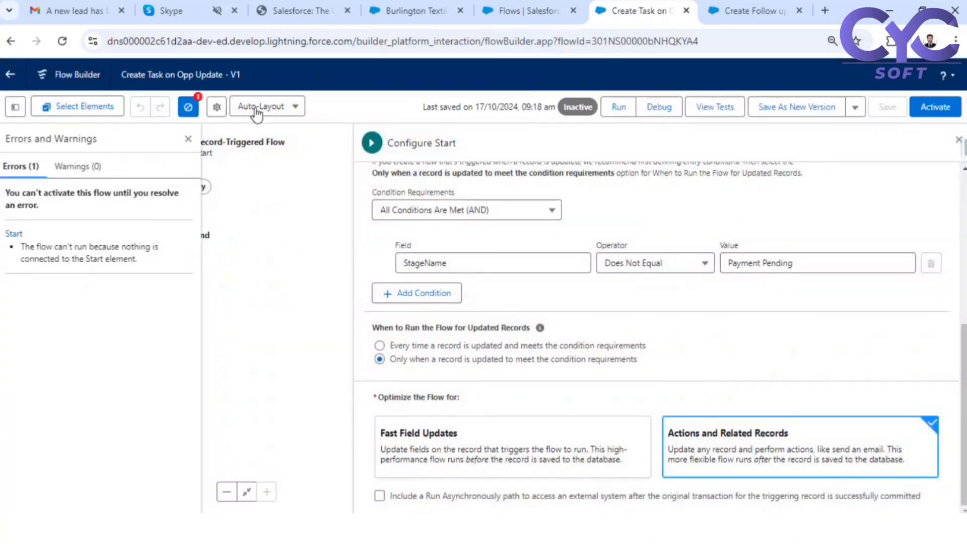
# - Close the Start and errors panels, center the diagram, and switch to the opportunity record
pyautogui.click(957, 139)
pyautogui.click(187, 140)
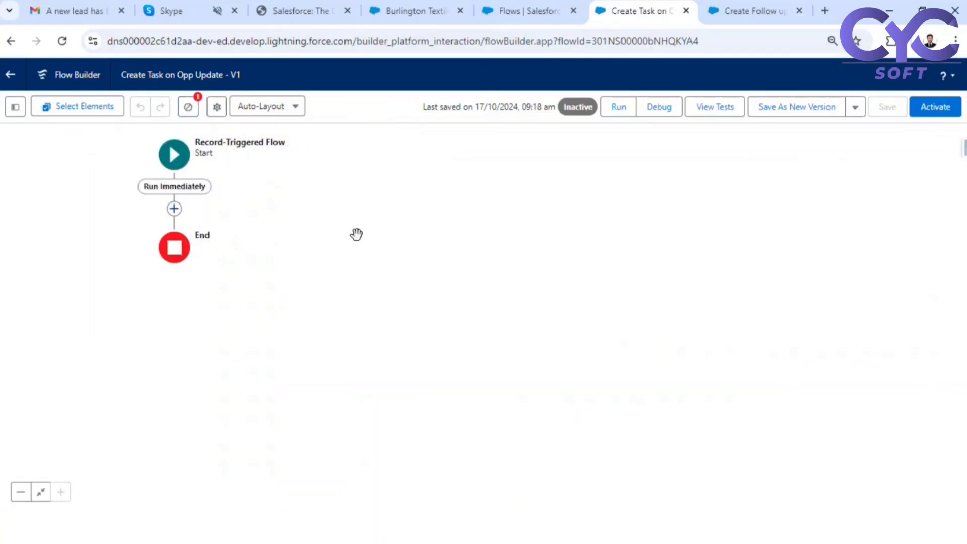
pyautogui.moveTo(262, 214); pyautogui.dragTo(504, 226)
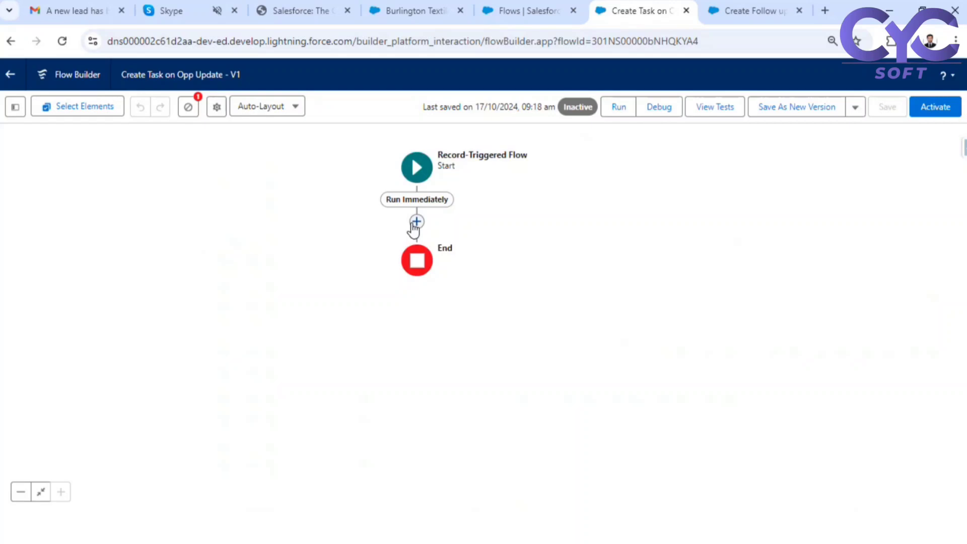
pyautogui.click(410, 12)
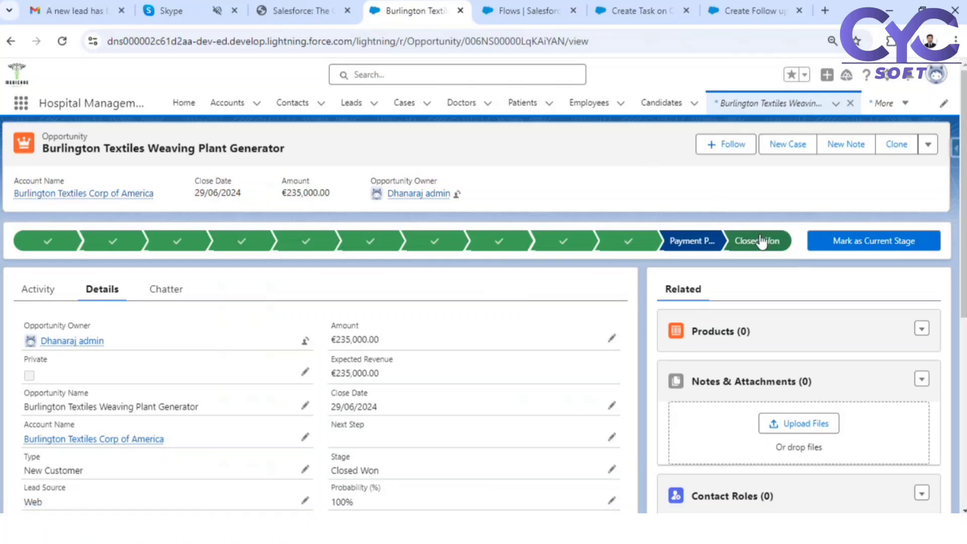
# - Reload the opportunity and select Payment Pending, then add an element after the flow's Start
pyautogui.click(62, 41)
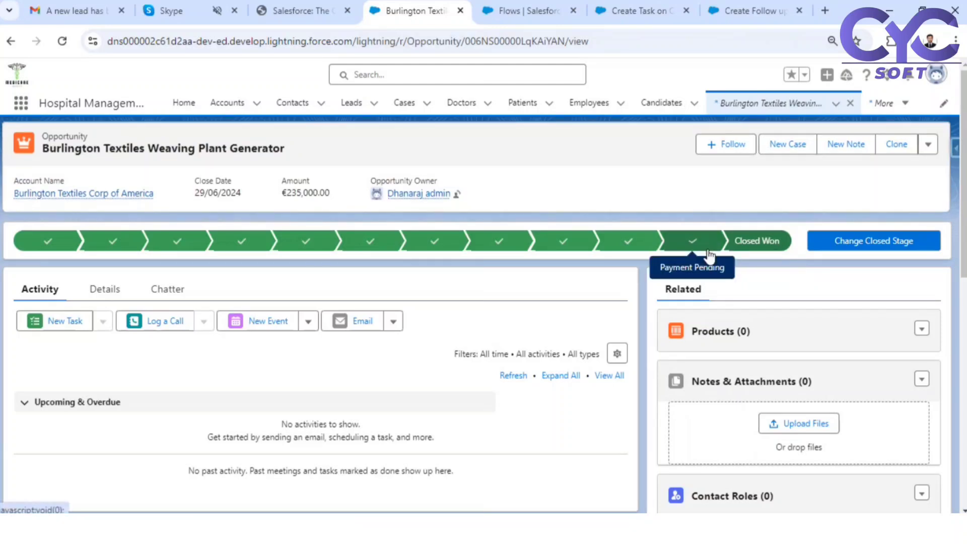
pyautogui.click(691, 242)
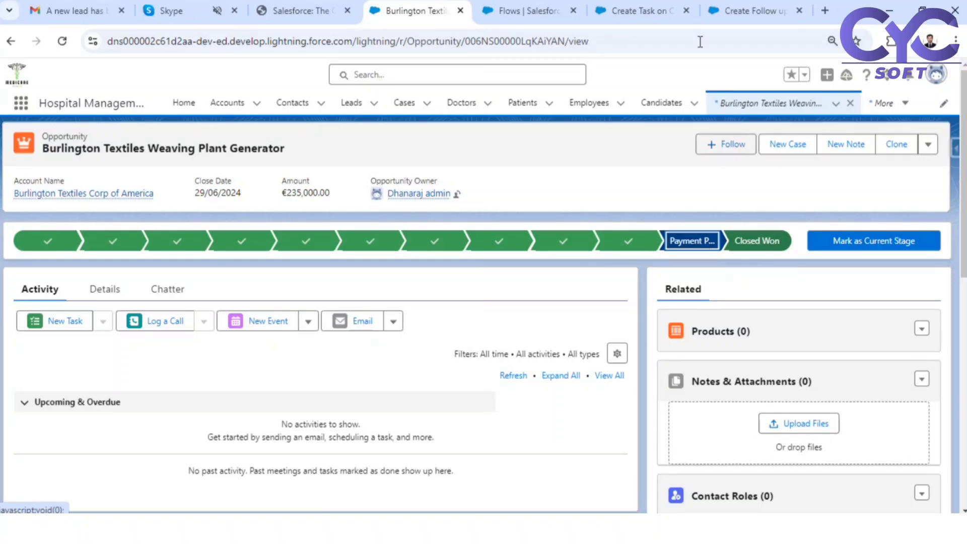
pyautogui.click(740, 8)
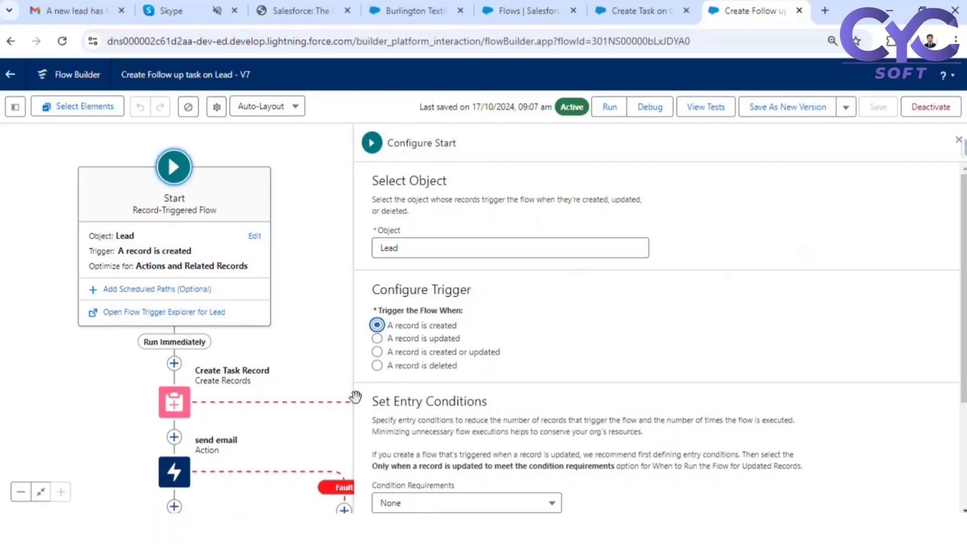
pyautogui.click(637, 9)
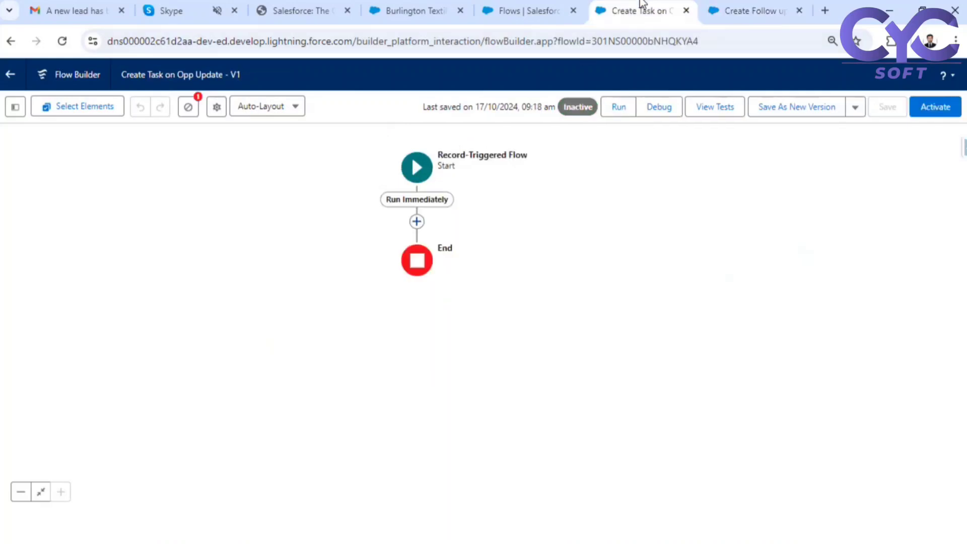
pyautogui.click(417, 222)
# - Add a Decision labelled 'Check if stage is changed' with outcome 'change from closed won'
pyautogui.write('dec')
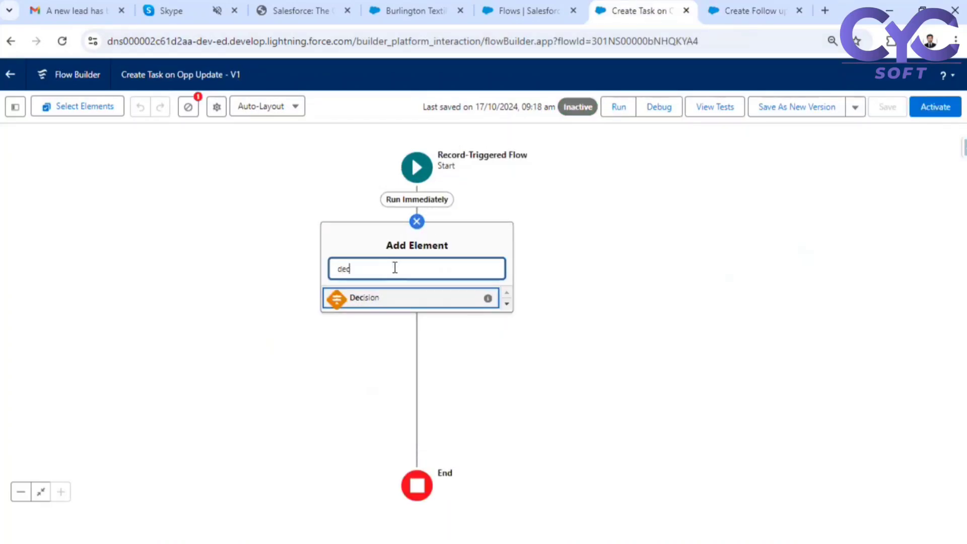
pyautogui.click(380, 301)
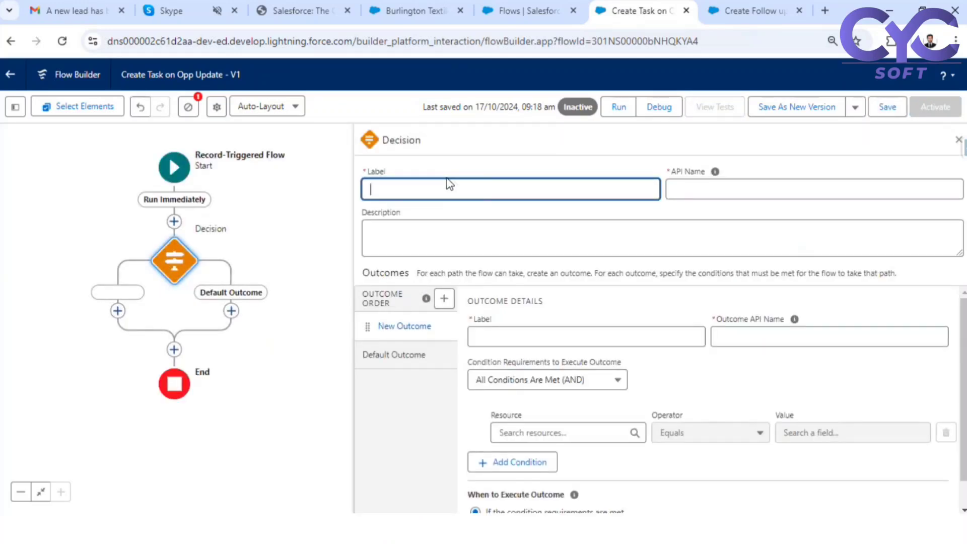
pyautogui.write('Check if stage is changed')
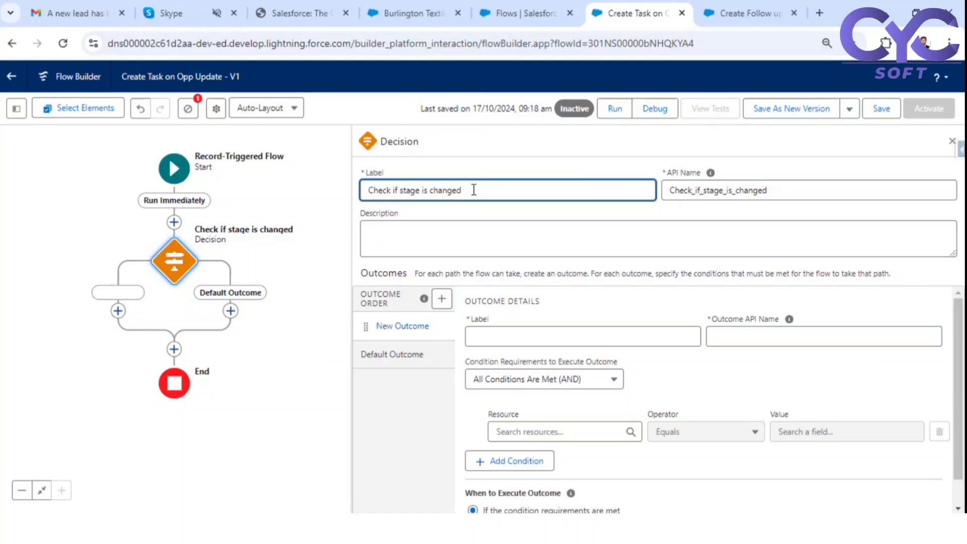
pyautogui.click(553, 162)
pyautogui.click(488, 333)
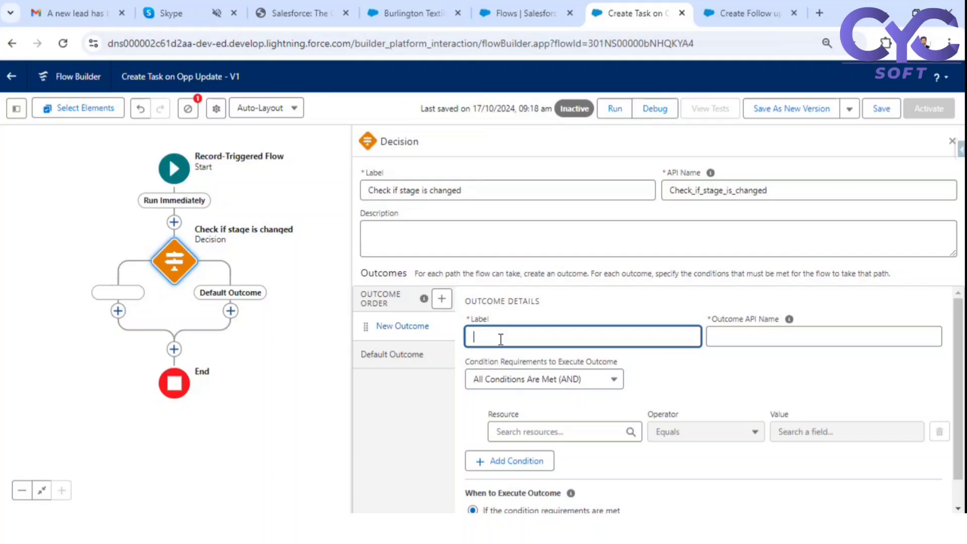
pyautogui.write('chnaged')
pyautogui.press('BackSpace')
pyautogui.press('BackSpace')
pyautogui.press('BackSpace')
pyautogui.press('BackSpace')
pyautogui.press('BackSpace')
pyautogui.write('anged from closed won')
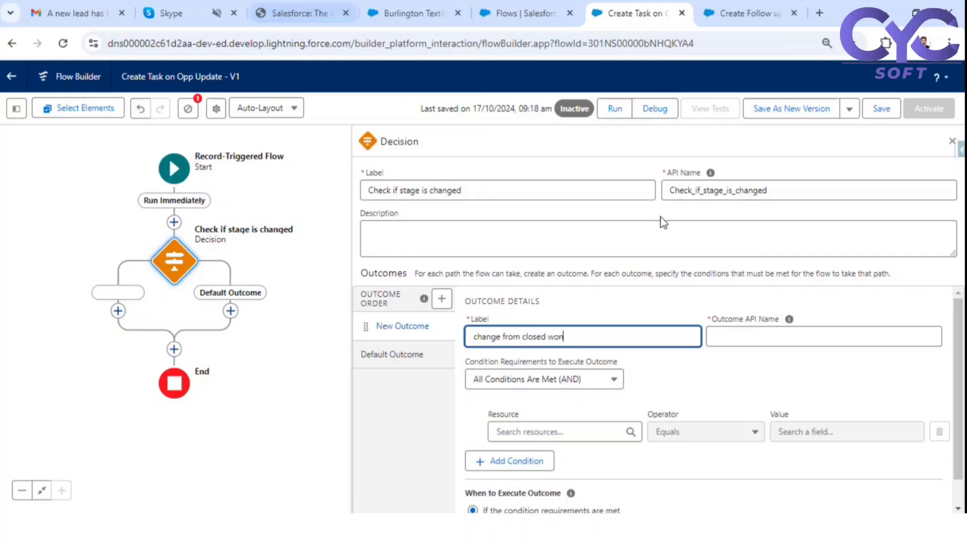
pyautogui.click(689, 378)
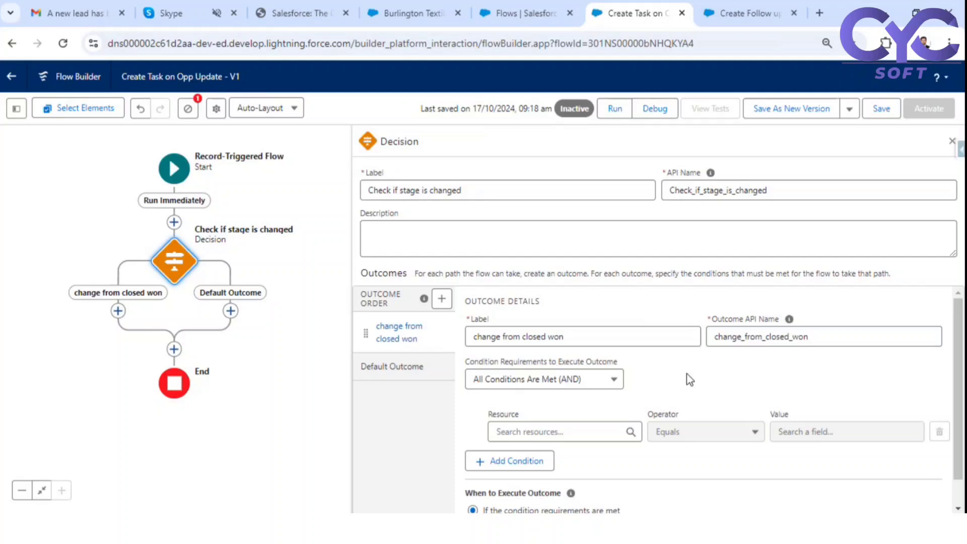
pyautogui.scroll(-1, 579, 403)
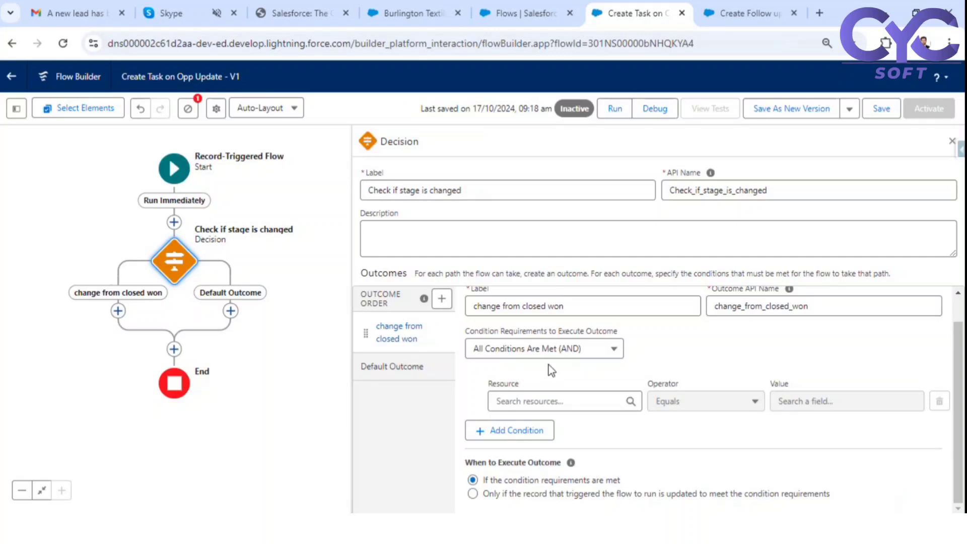
# - Set the outcome condition to {!$Record.Stage} Does Not Equal {!$Record__Prior.Stage}
pyautogui.click(543, 402)
pyautogui.write('rec')
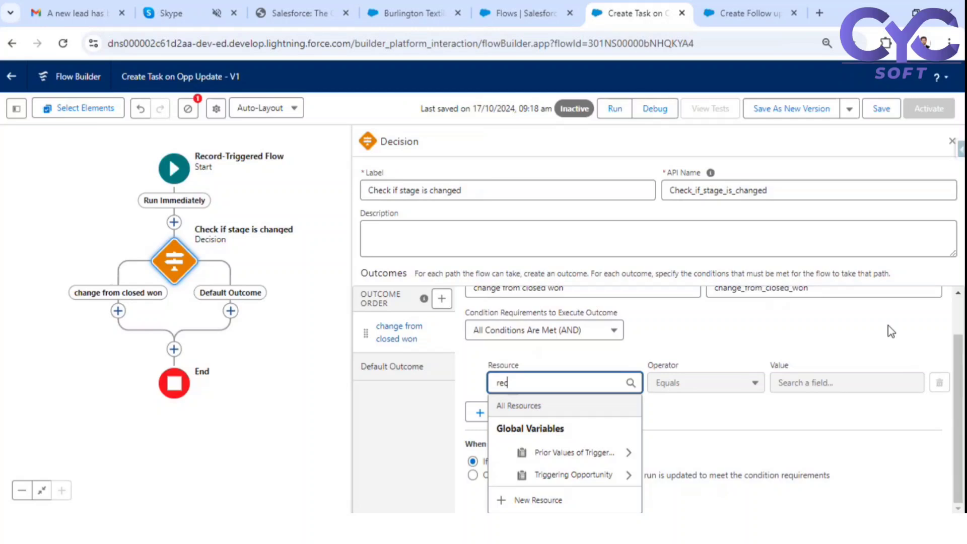
pyautogui.hotkey('ctrl', '-')
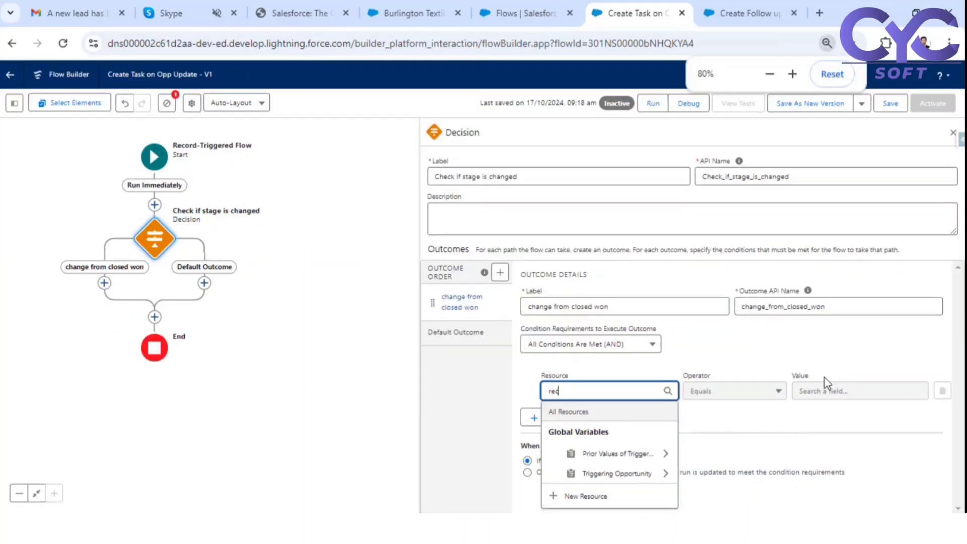
pyautogui.scroll(-1, 677, 426)
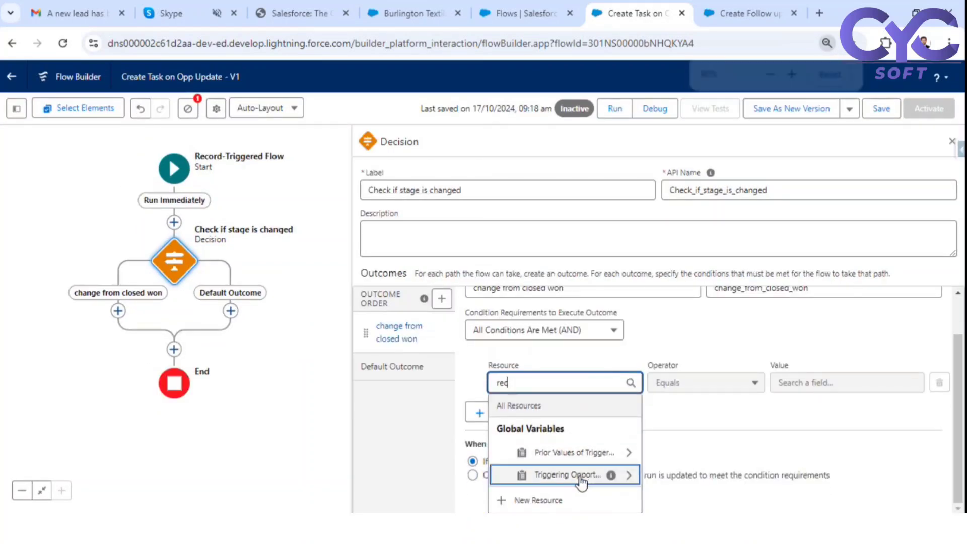
pyautogui.click(584, 476)
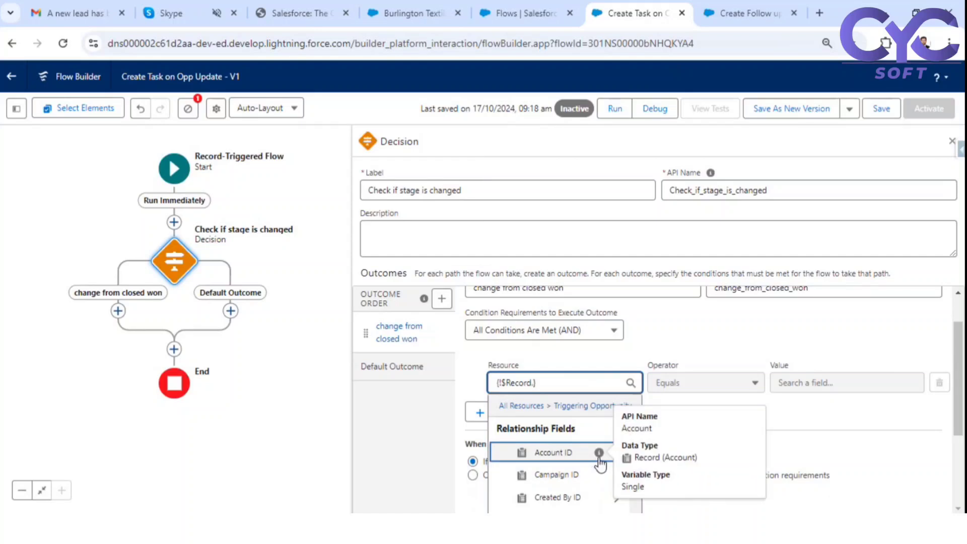
pyautogui.write('stag')
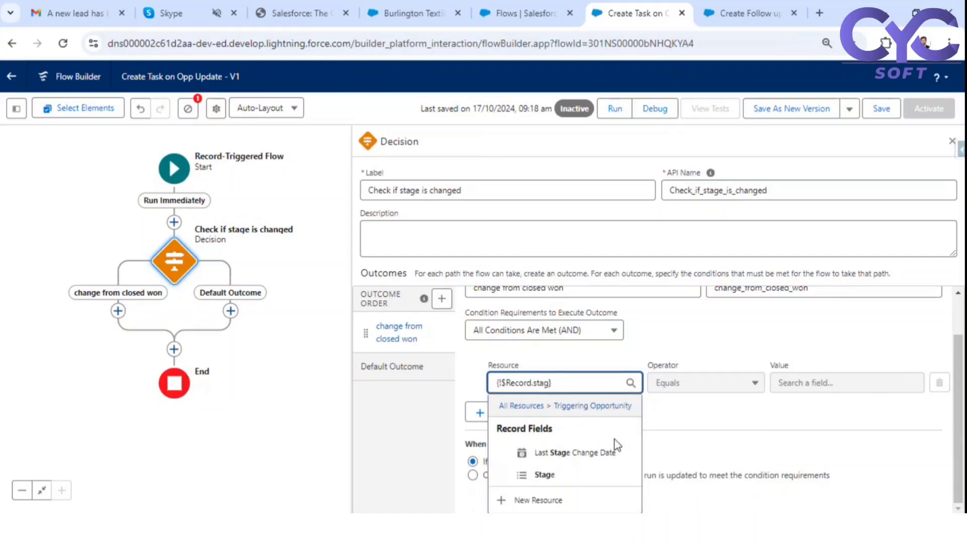
pyautogui.click(554, 472)
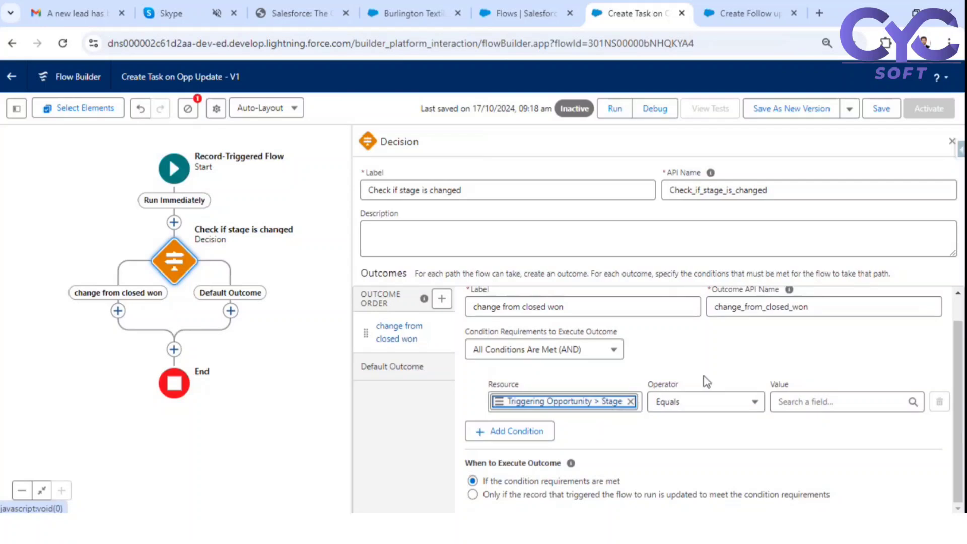
pyautogui.click(701, 404)
pyautogui.click(718, 373)
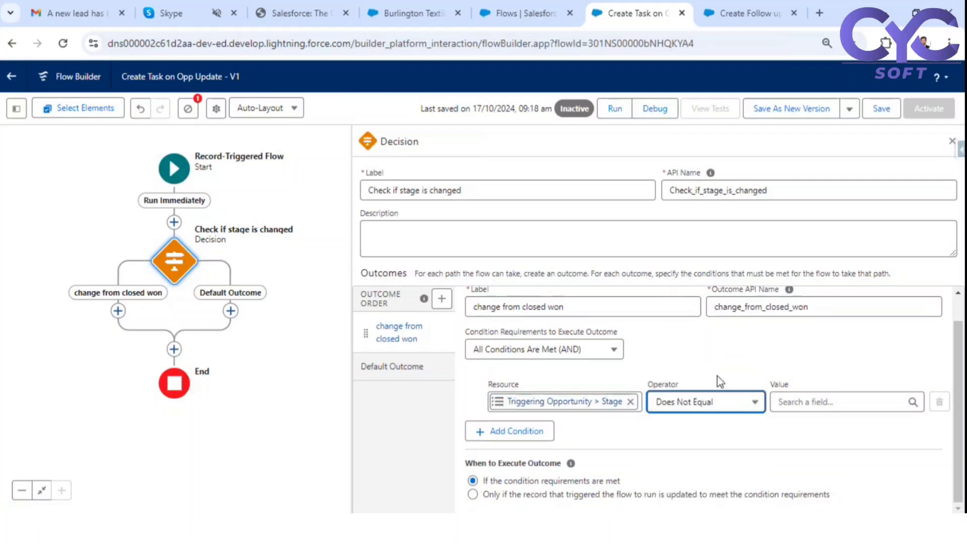
pyautogui.click(806, 403)
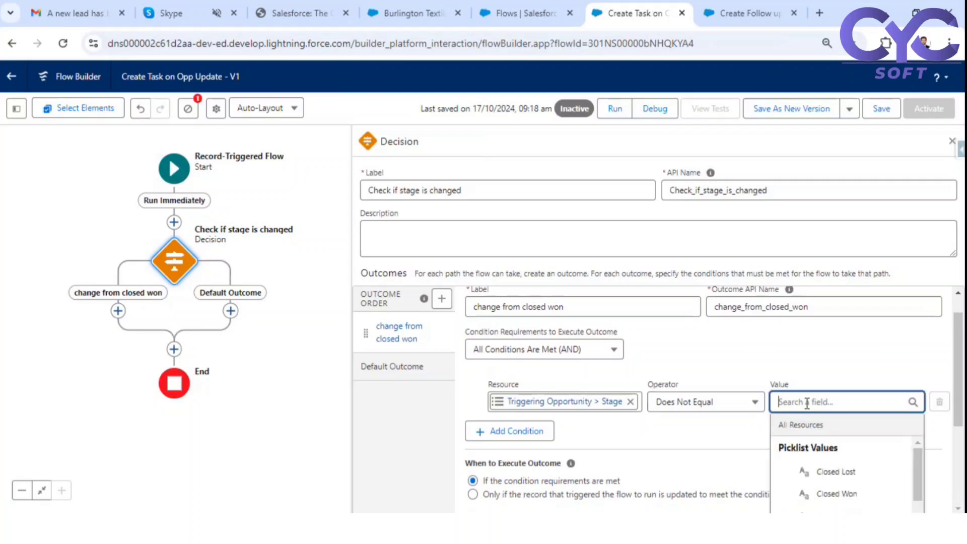
pyautogui.write('rec')
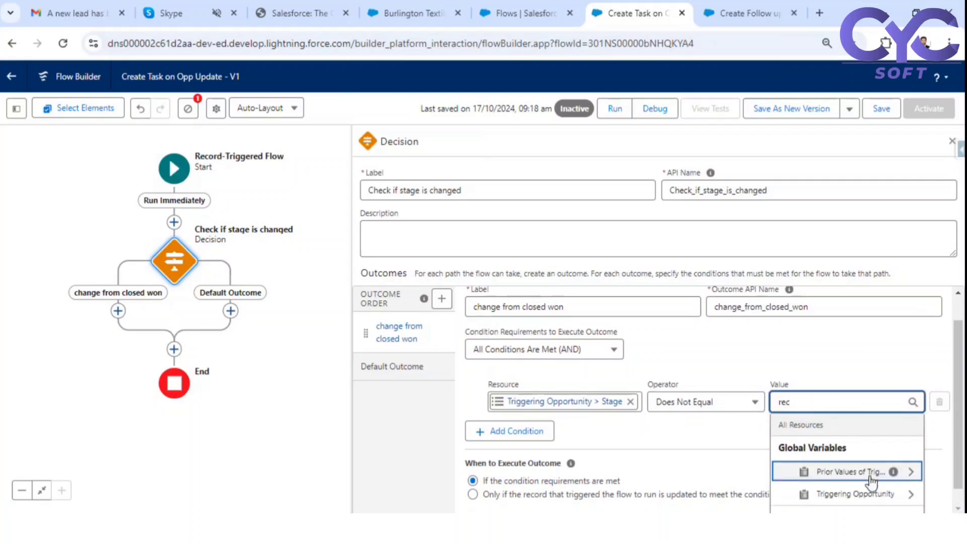
pyautogui.click(835, 478)
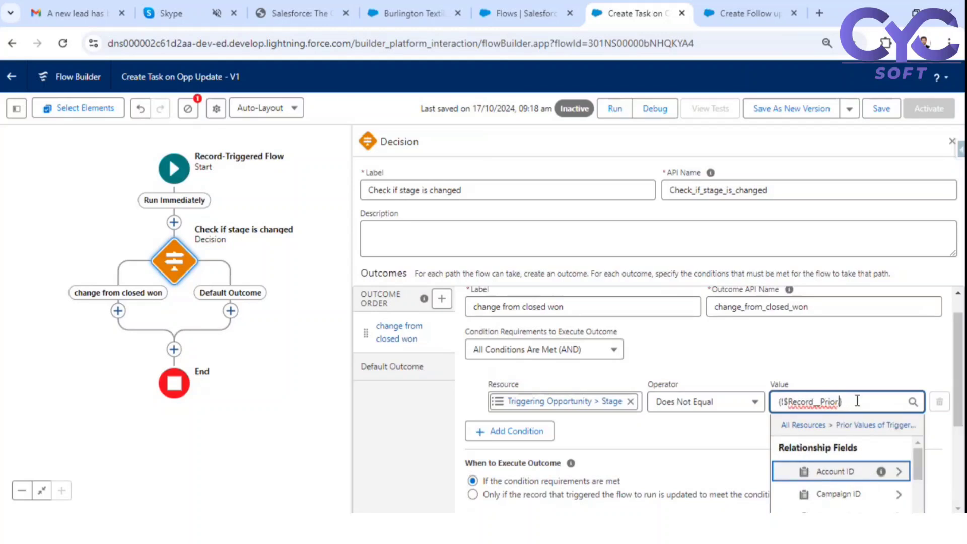
pyautogui.write('.stage')
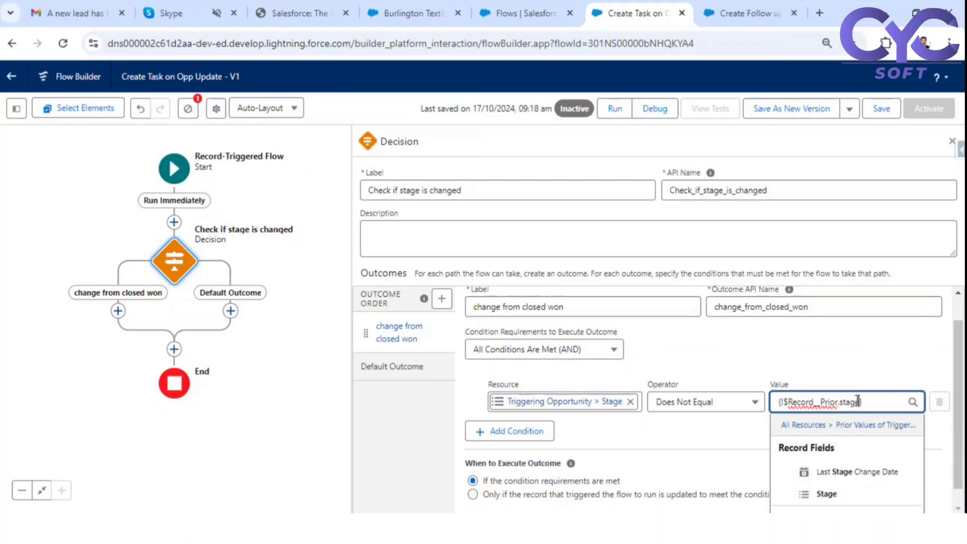
pyautogui.click(804, 493)
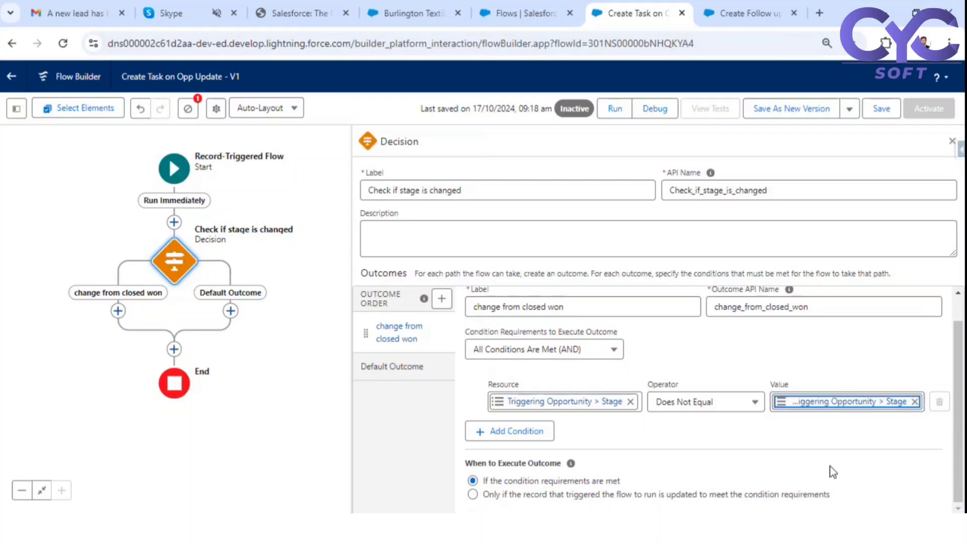
pyautogui.click(771, 435)
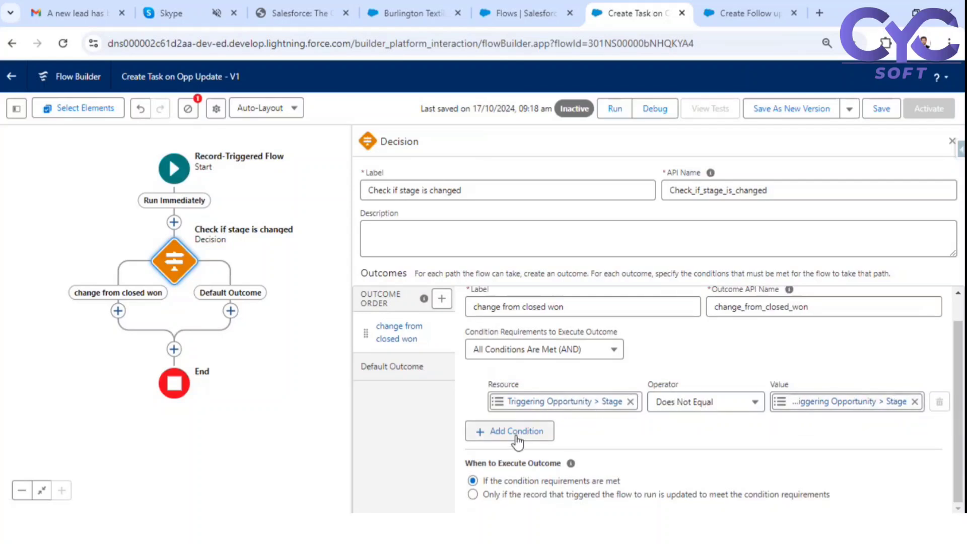
# - Add a second condition: {!$Record__Prior.Stage} Equals Closed Won
pyautogui.click(517, 434)
pyautogui.click(533, 444)
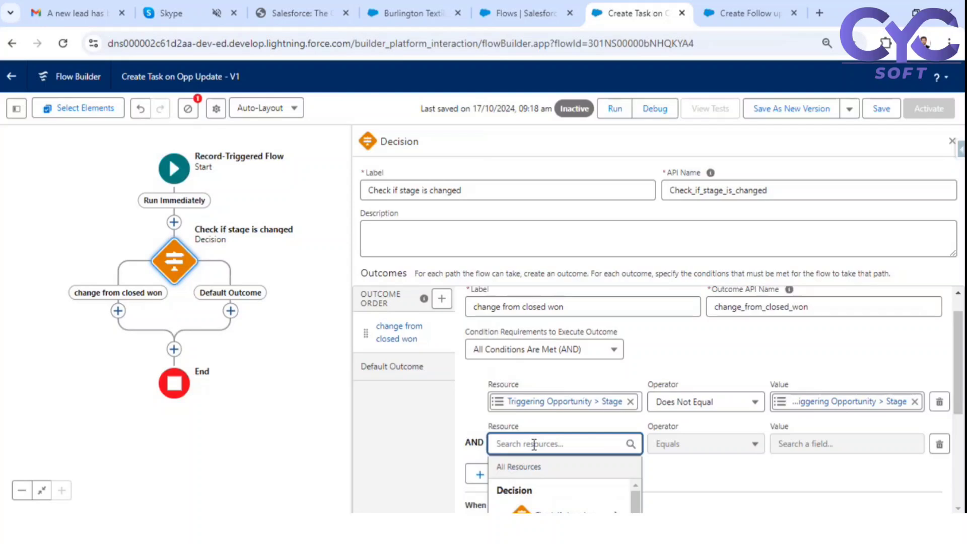
pyautogui.write('tr')
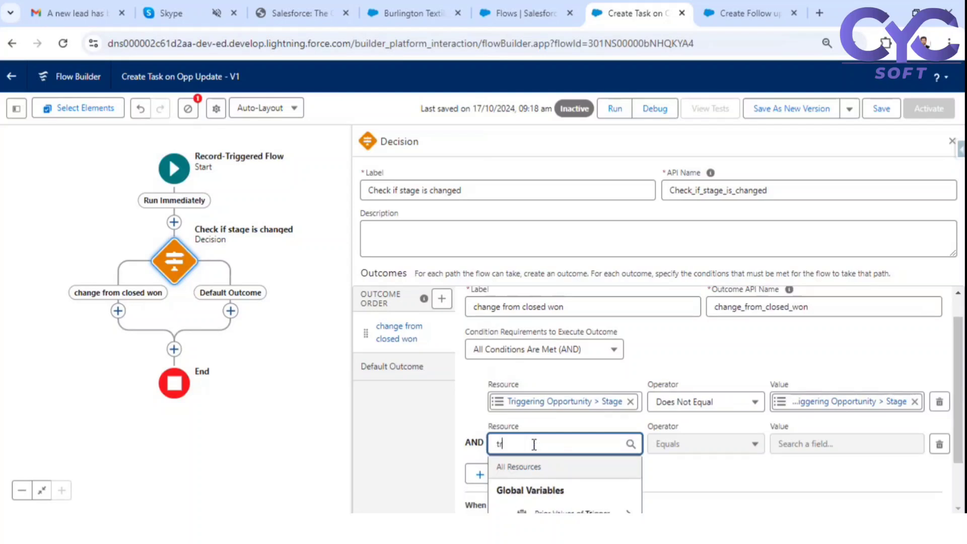
pyautogui.press('BackSpace')
pyautogui.press('BackSpace')
pyautogui.write('rec')
pyautogui.scroll(-1, 685, 381)
pyautogui.click(551, 475)
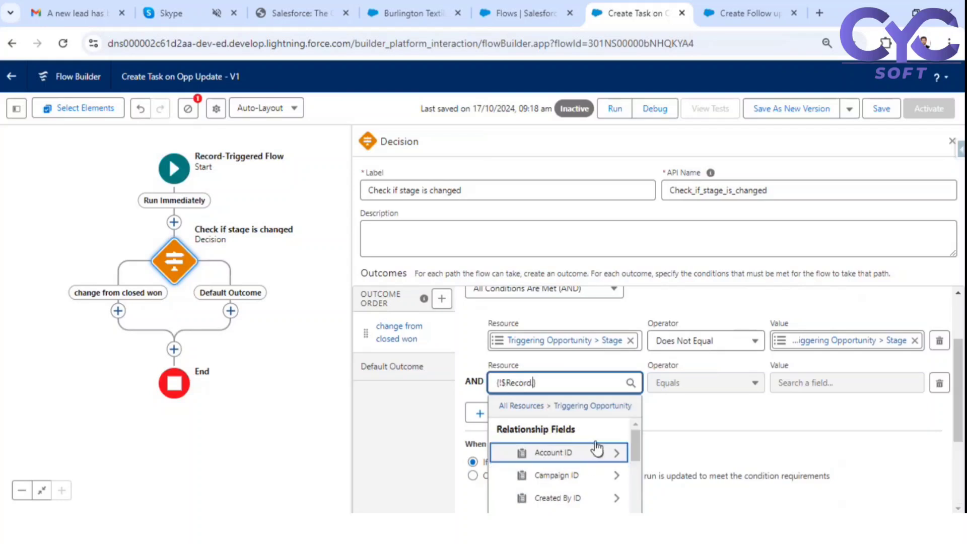
pyautogui.moveTo(558, 383); pyautogui.dragTo(495, 381)
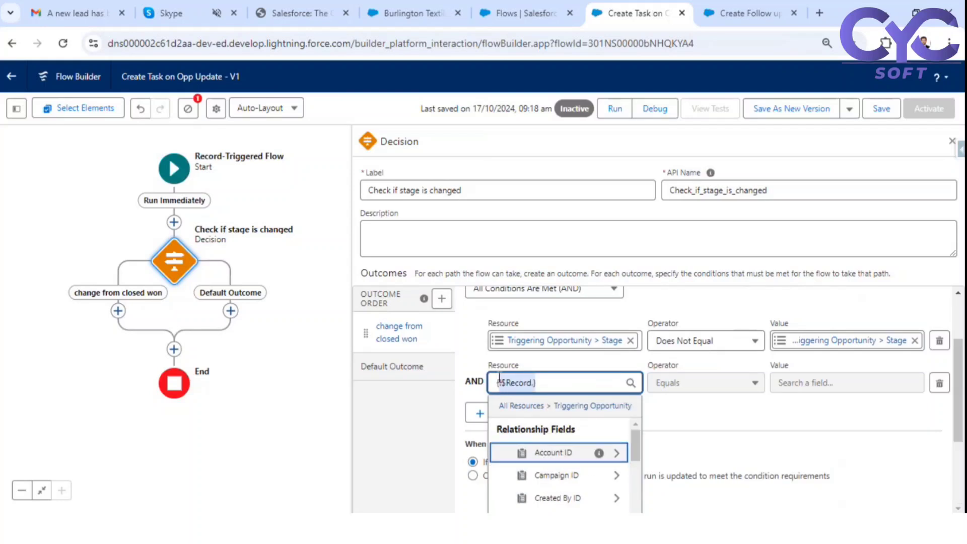
pyautogui.write('rec')
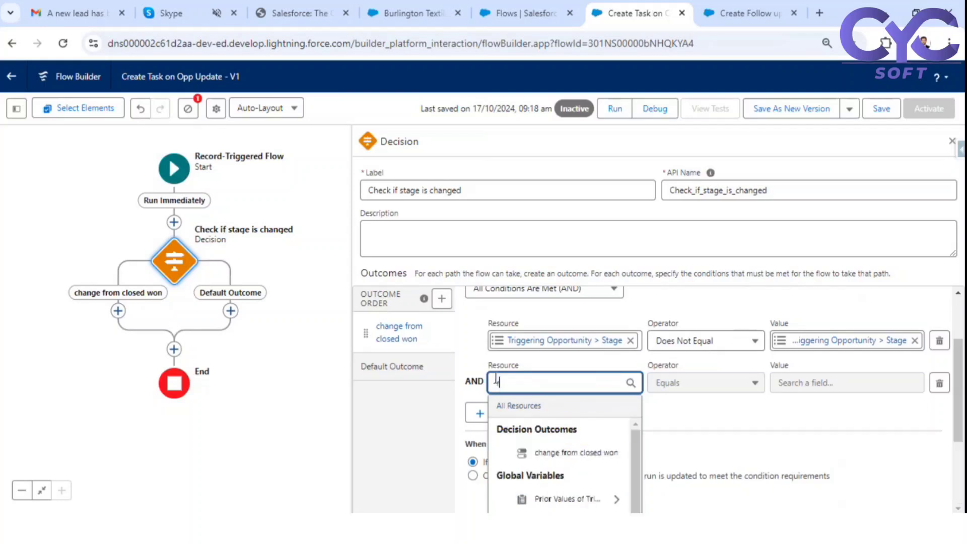
pyautogui.click(561, 459)
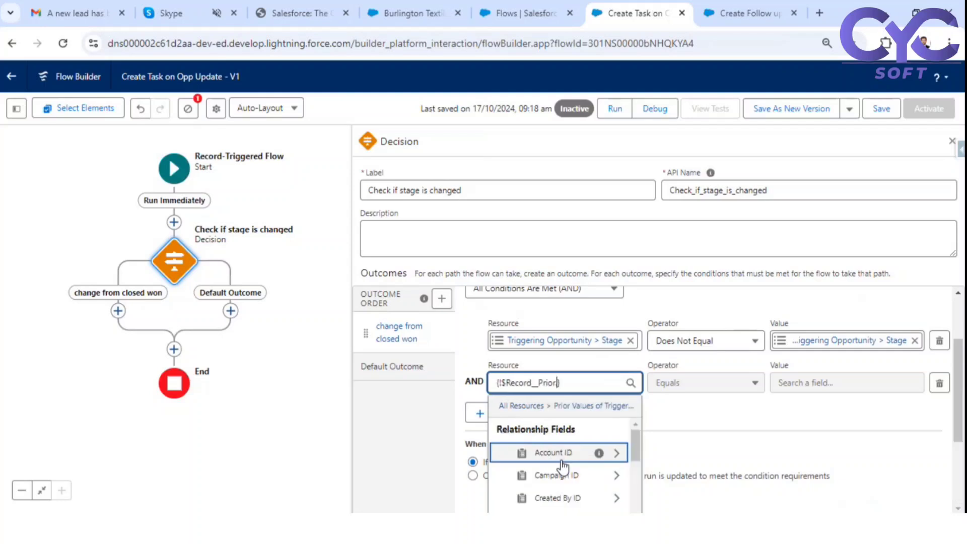
pyautogui.write('stag')
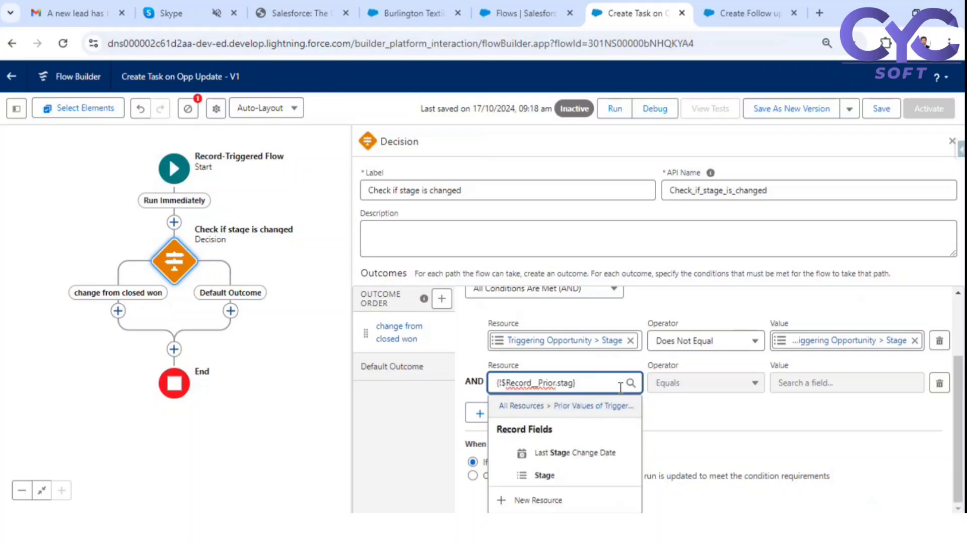
pyautogui.click(574, 476)
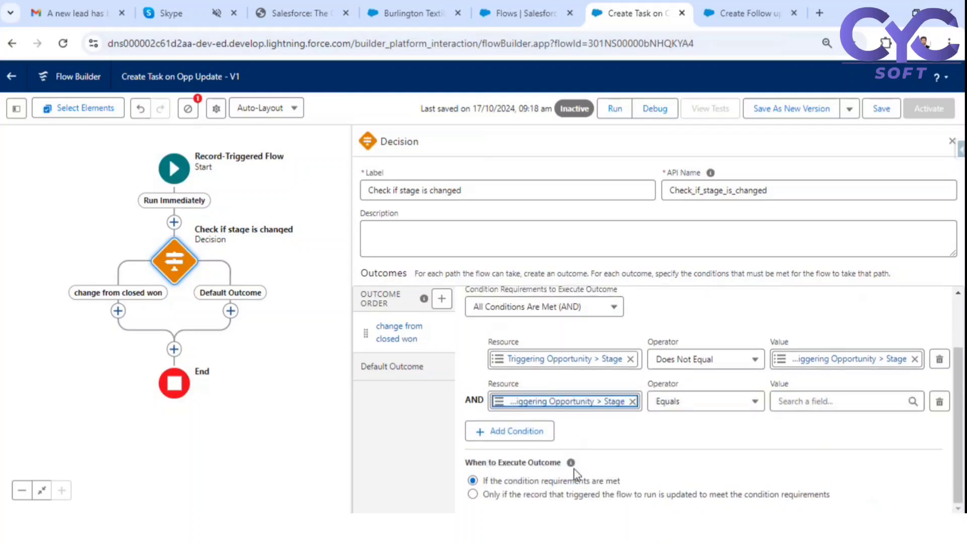
pyautogui.click(718, 402)
pyautogui.click(814, 399)
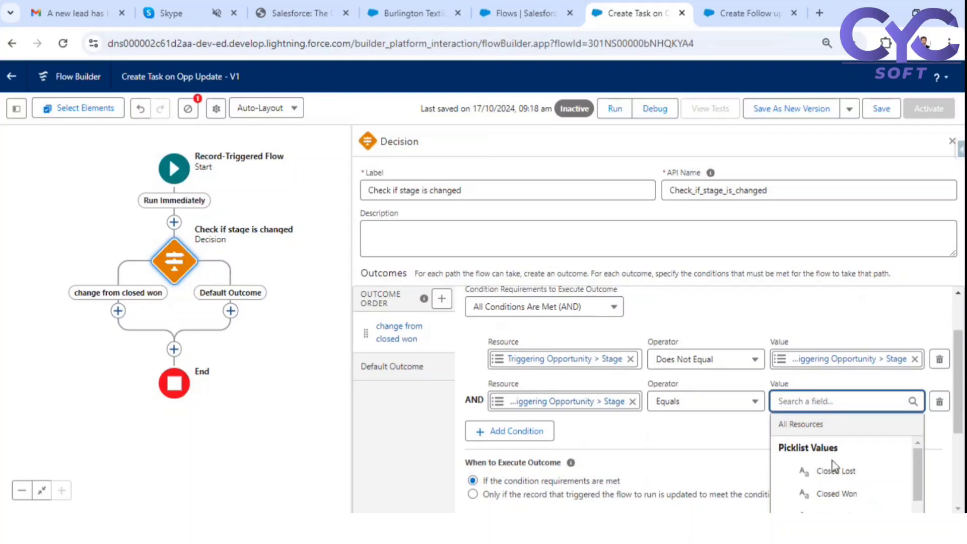
pyautogui.click(835, 494)
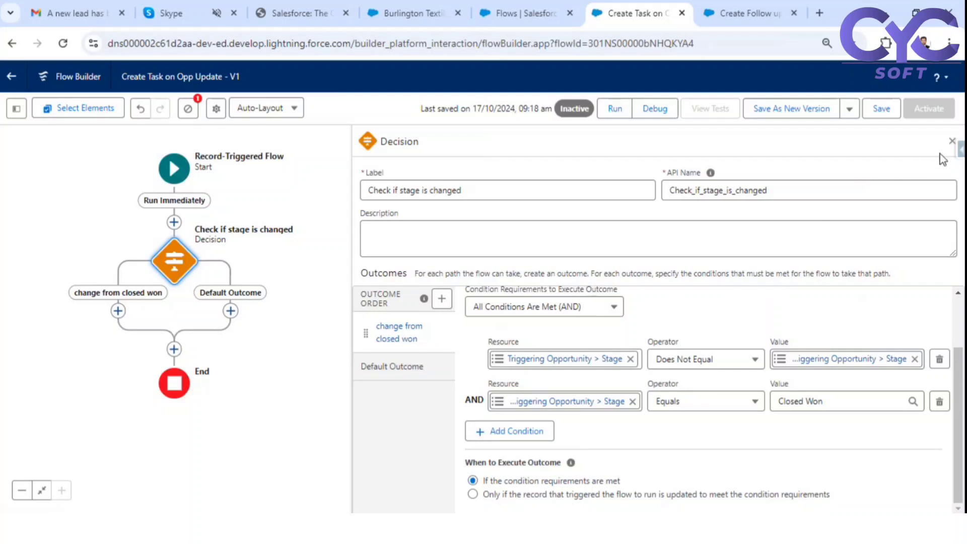
# - Add a Post to Chatter action on the change from Closed Won path and confirm its label
pyautogui.click(951, 142)
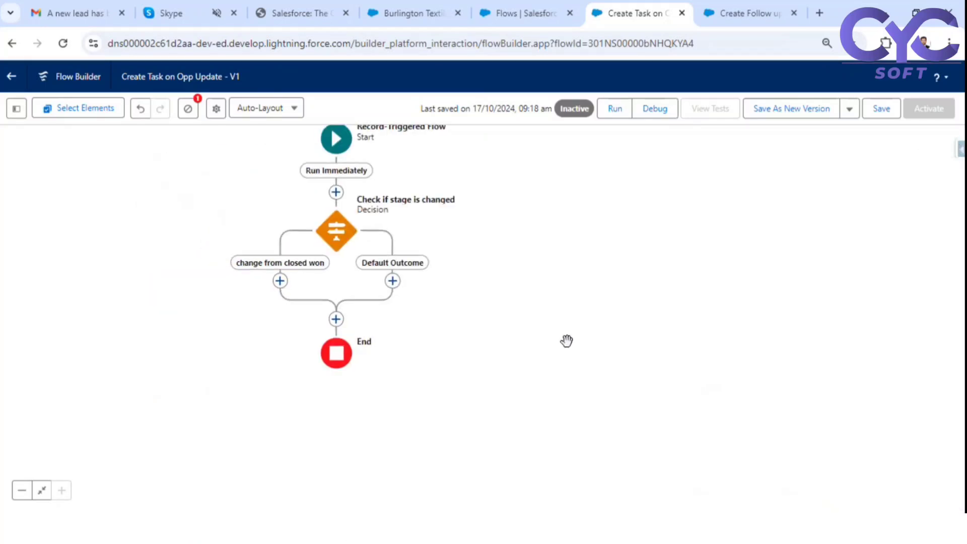
pyautogui.click(280, 281)
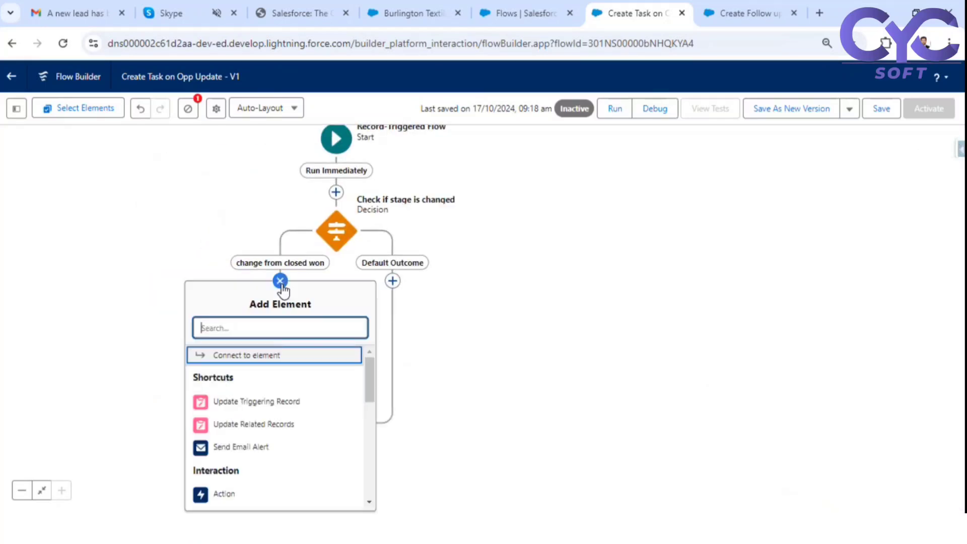
pyautogui.write('post')
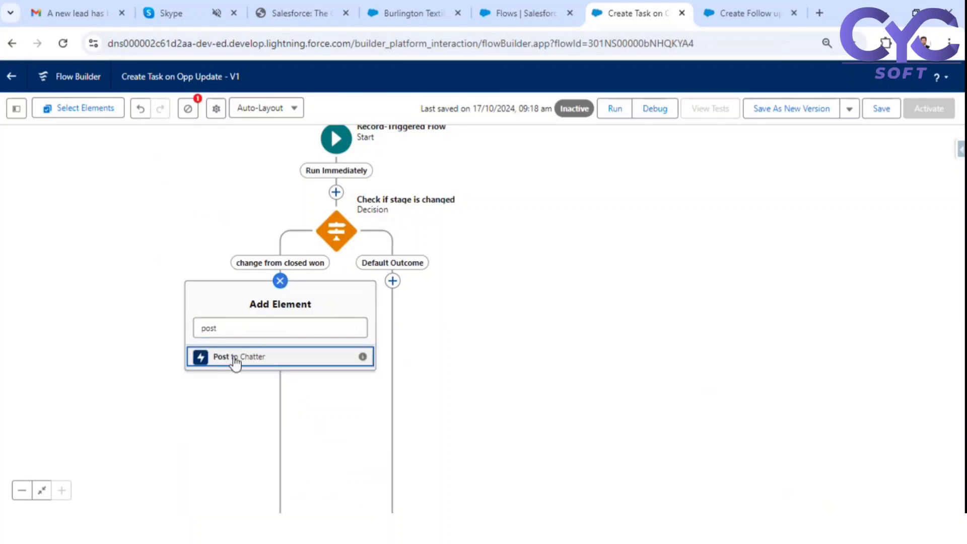
pyautogui.click(232, 358)
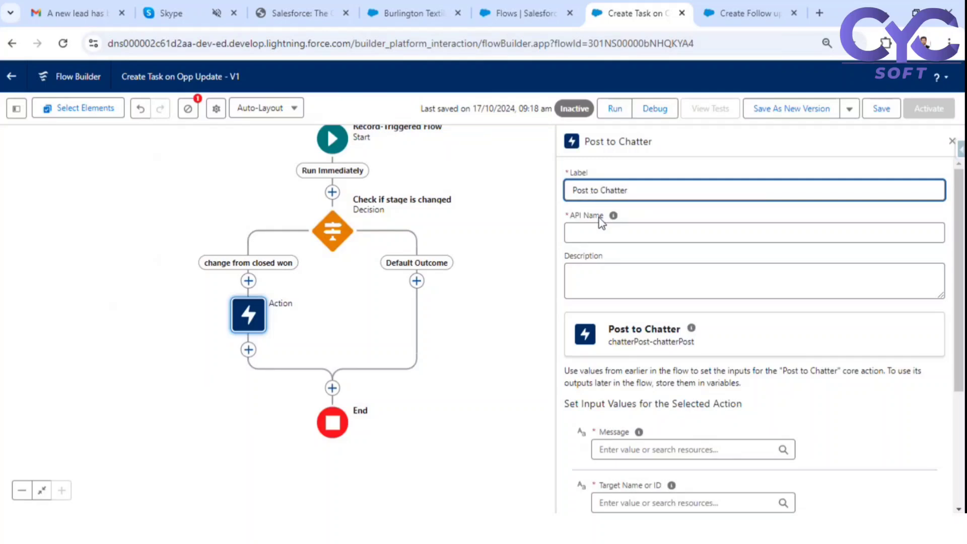
pyautogui.click(668, 212)
# - Draft the Chatter Message and insert the Triggering Opportunity's Stage field
pyautogui.scroll(-4, 715, 272)
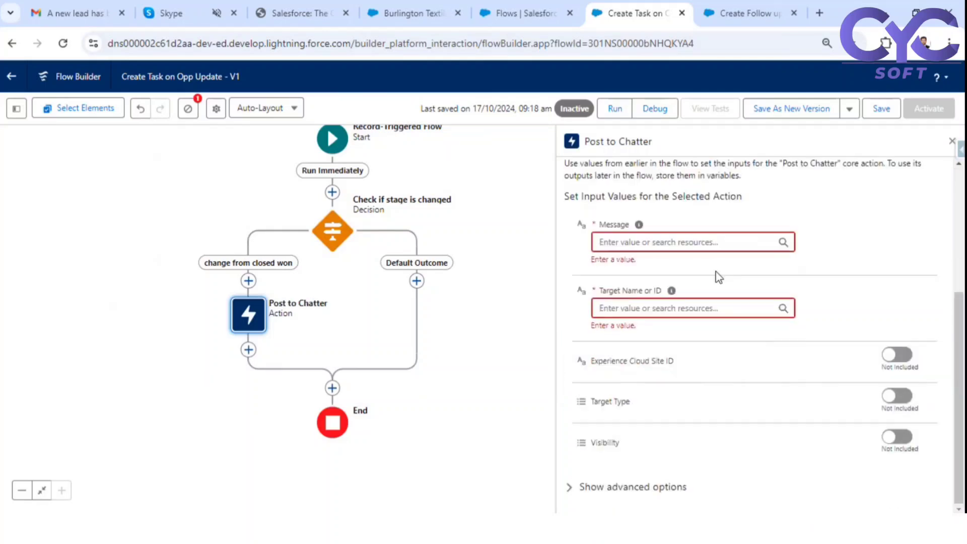
pyautogui.click(640, 244)
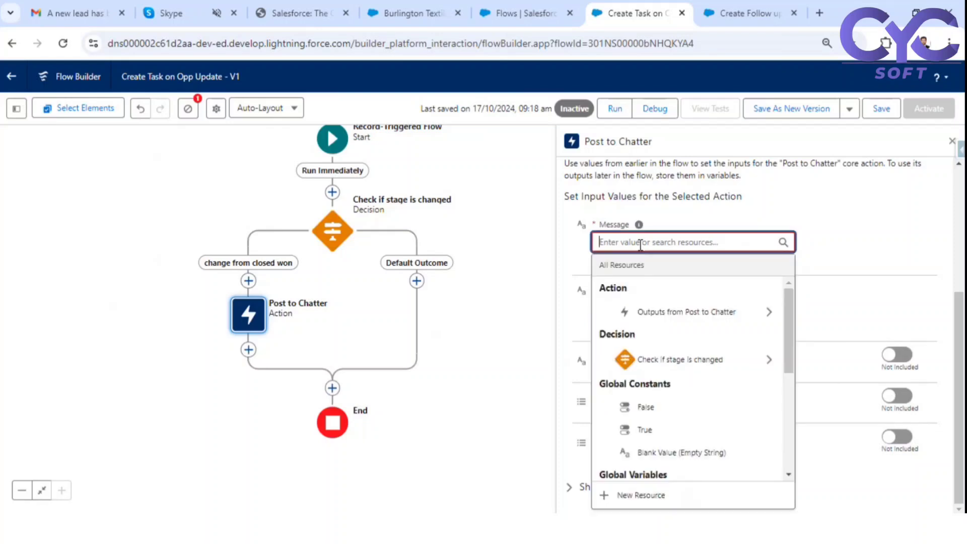
pyautogui.write('TH')
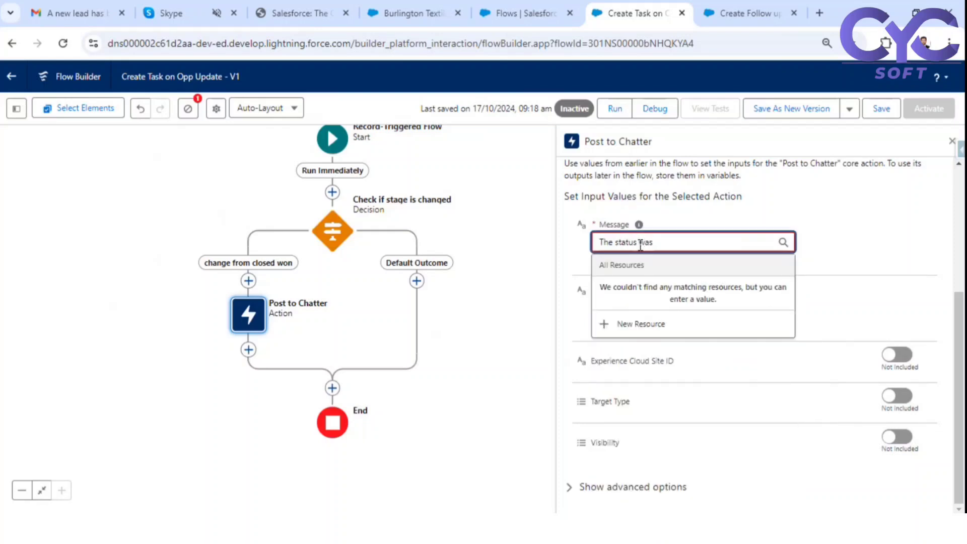
pyautogui.write('e status was chaged to')
pyautogui.click(668, 241)
pyautogui.write('n')
pyautogui.moveTo(720, 246); pyautogui.dragTo(572, 248)
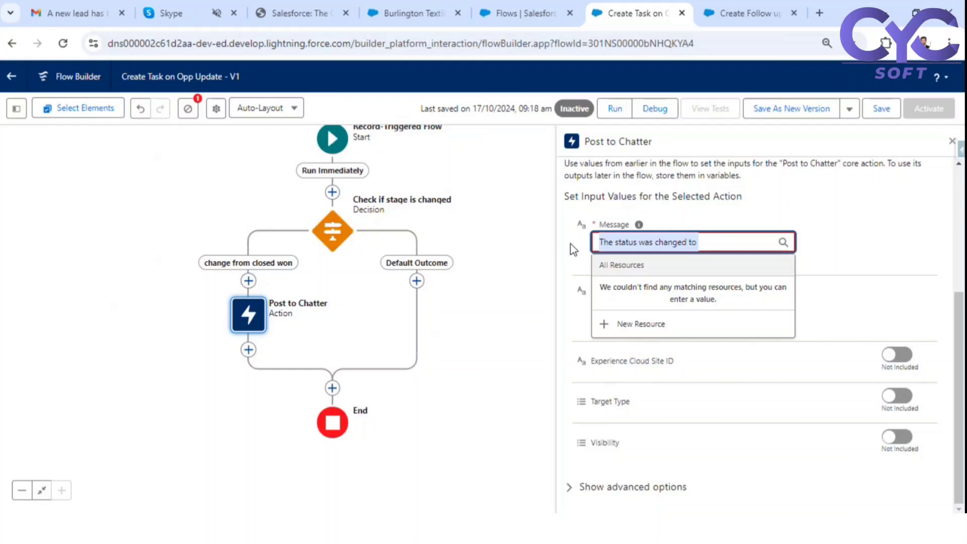
pyautogui.press('BackSpace')
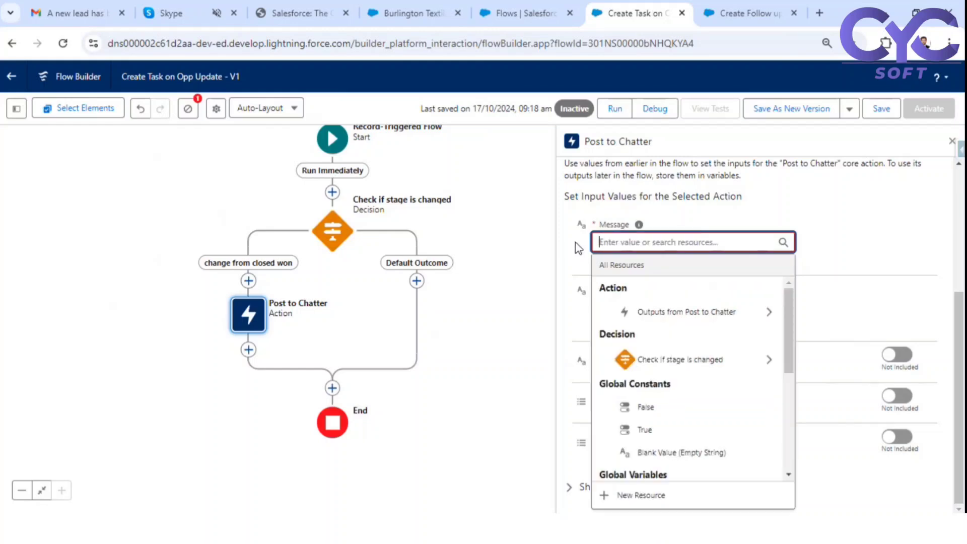
pyautogui.write('rec')
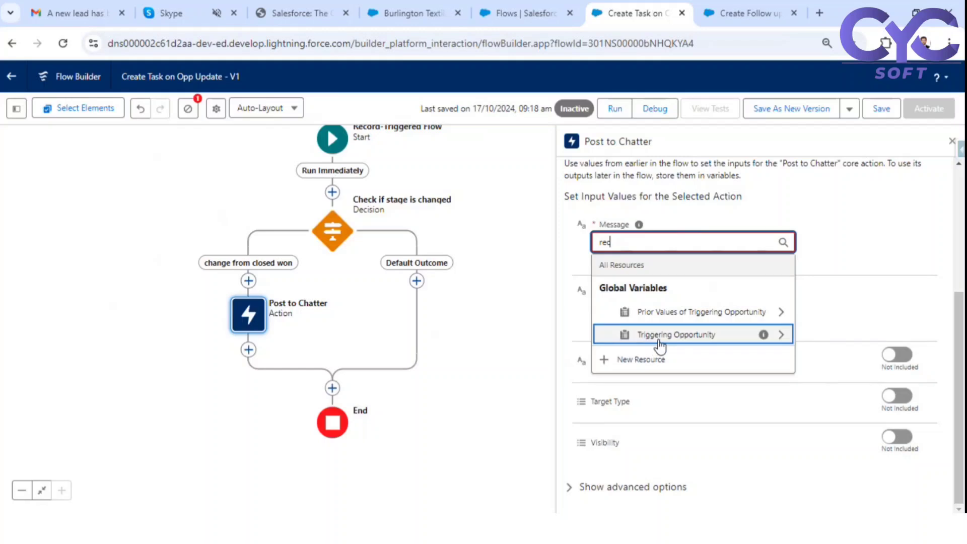
pyautogui.click(659, 335)
pyautogui.write('stage')
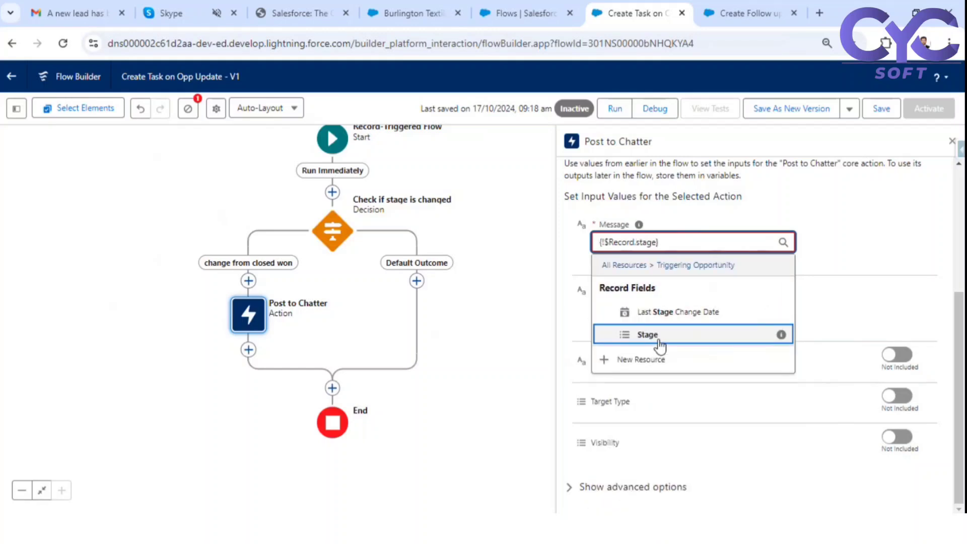
pyautogui.click(659, 342)
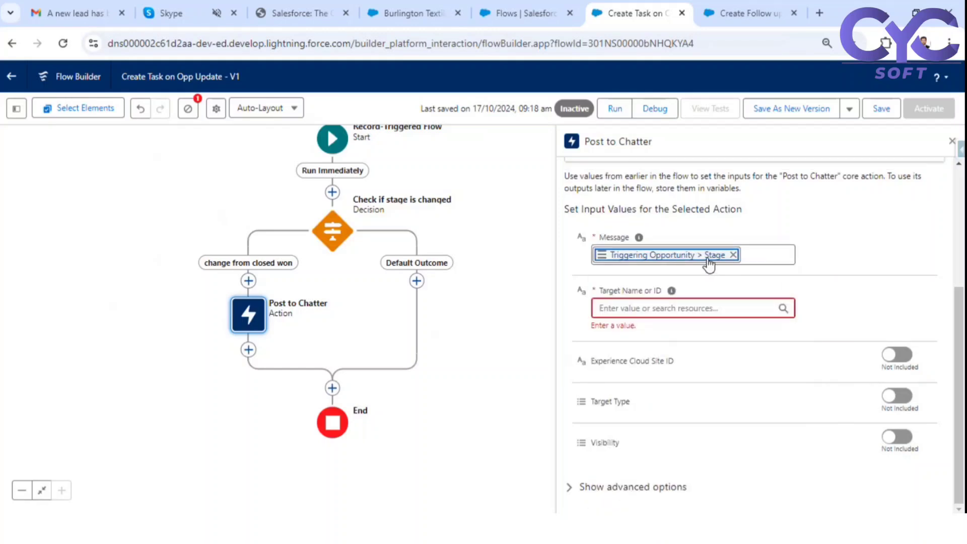
# - Rewrite the Message as 'The status was changed to {!$Record.StageName} from Closed Won'
pyautogui.click(710, 258)
pyautogui.moveTo(711, 257); pyautogui.dragTo(598, 258)
pyautogui.hotkey('ctrl', 'c')
pyautogui.press('BackSpace')
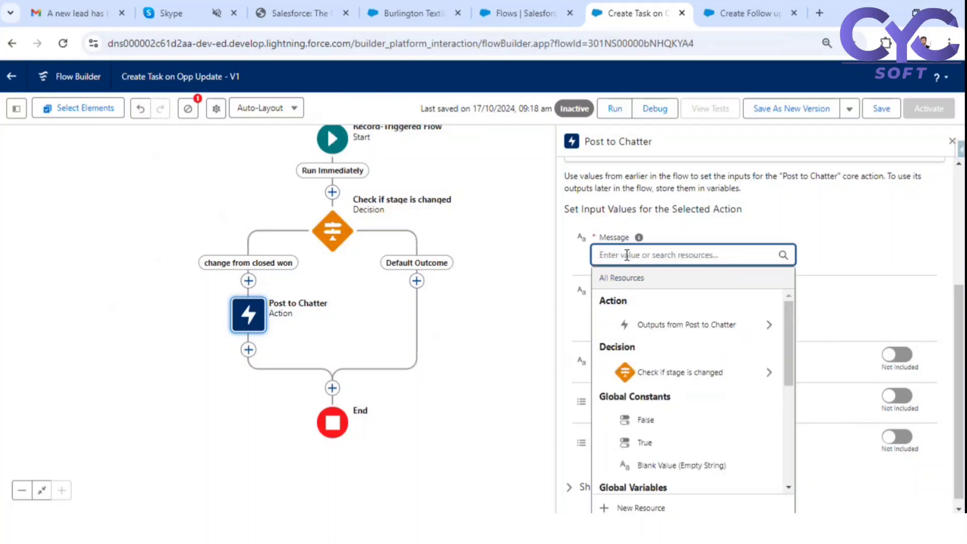
pyautogui.write('The status')
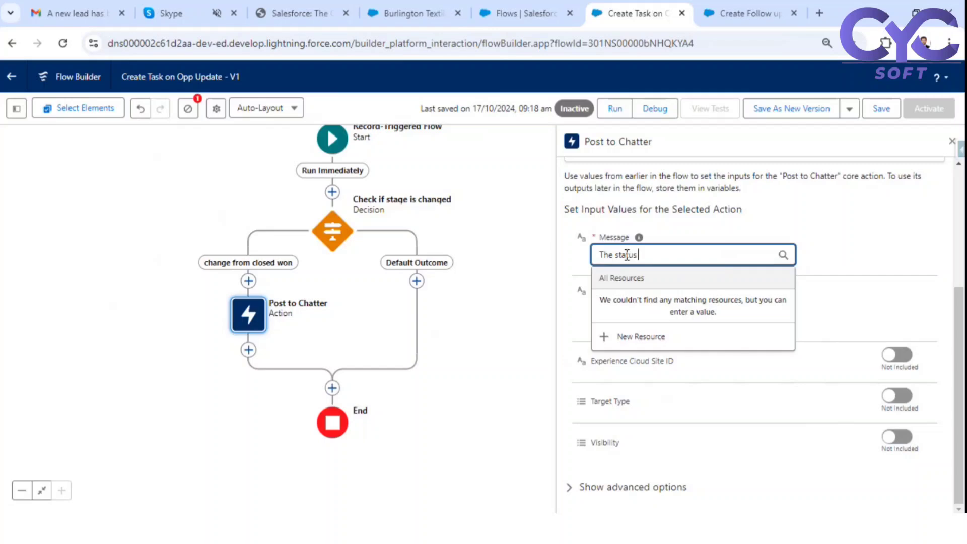
pyautogui.write(' was changed to')
pyautogui.hotkey('ctrl', 'v')
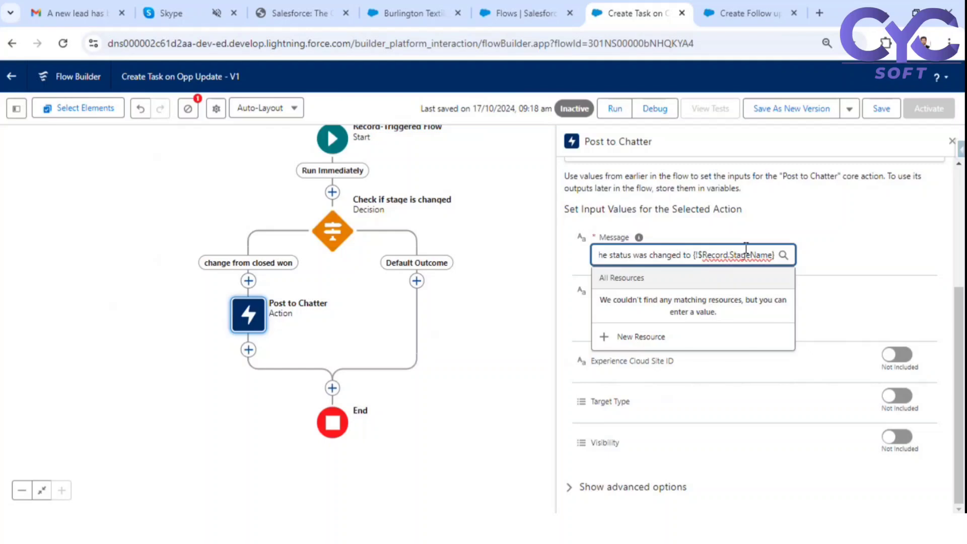
pyautogui.write('from')
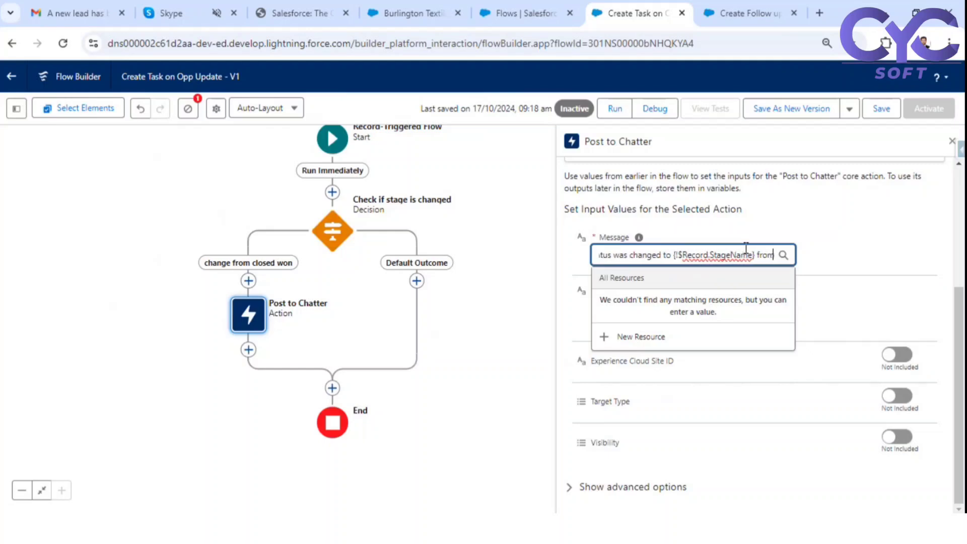
pyautogui.write(' Closed')
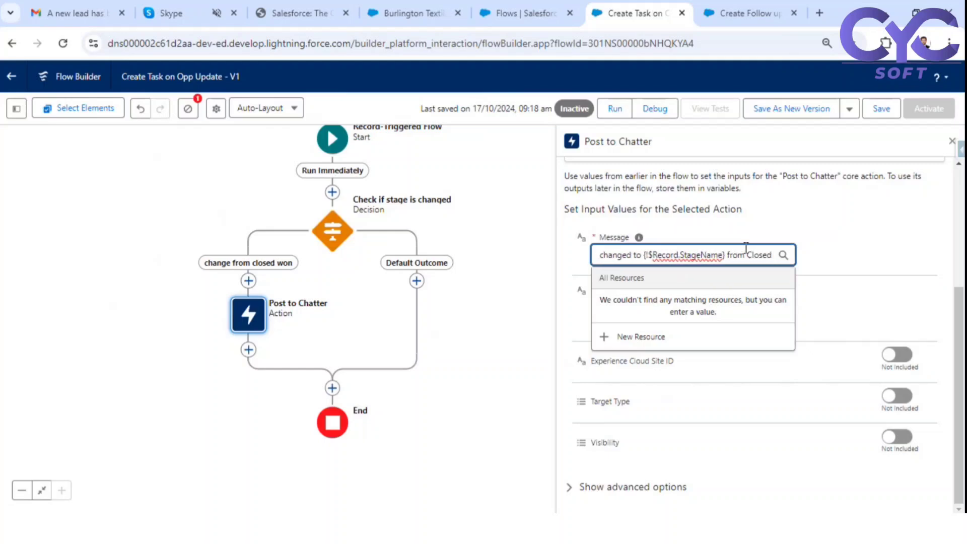
pyautogui.write(' Wor')
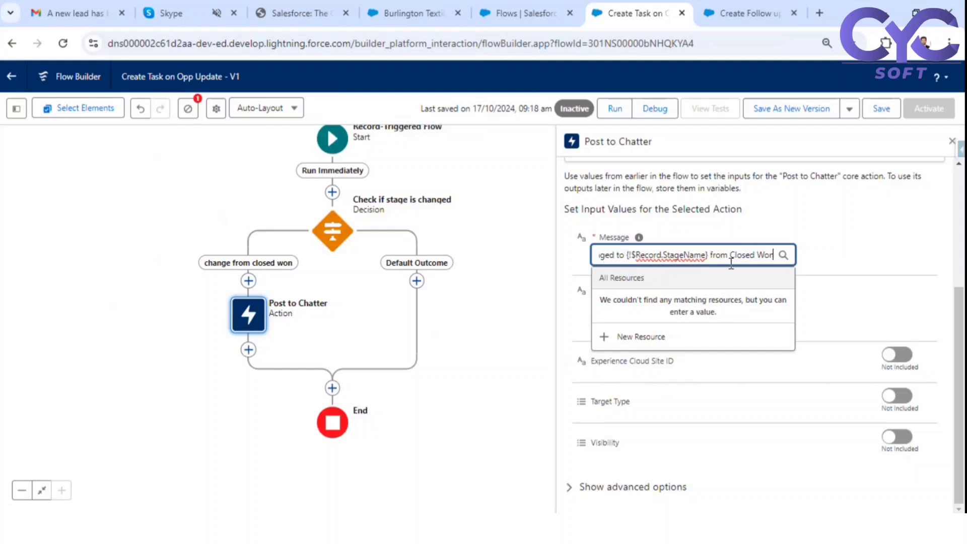
pyautogui.click(821, 257)
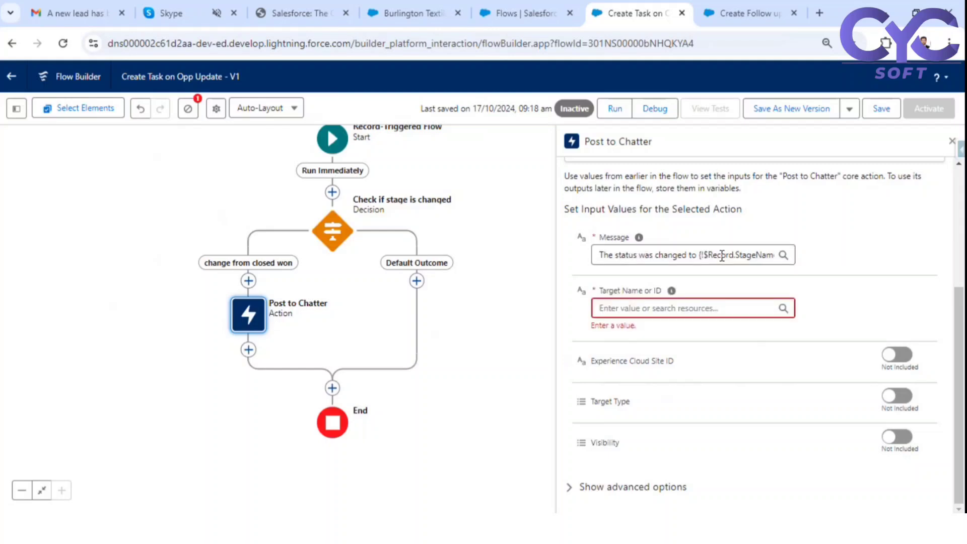
# - Set Target Name or ID to Triggering Opportunity > Opportunity ID and save the flow
pyautogui.click(652, 304)
pyautogui.write('rec')
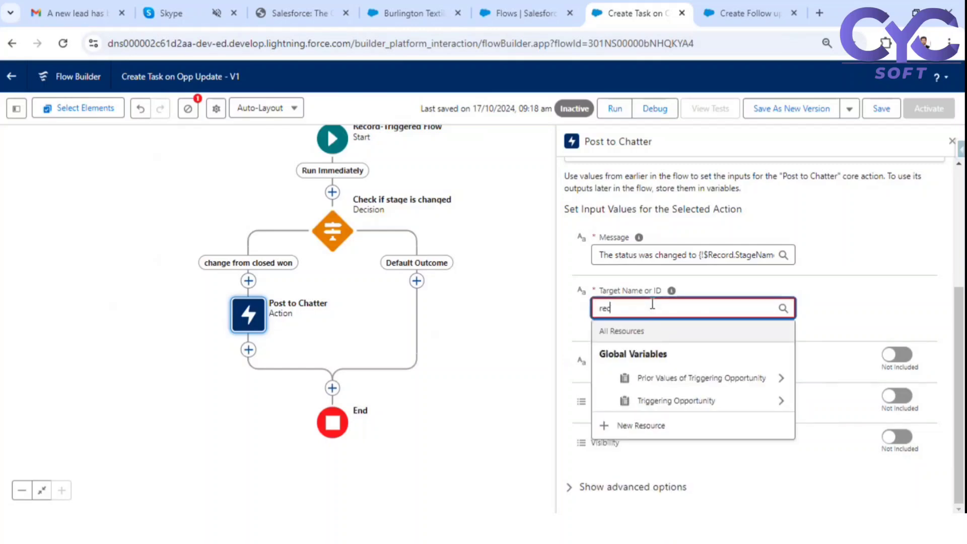
pyautogui.scroll(2, 652, 304)
pyautogui.click(688, 471)
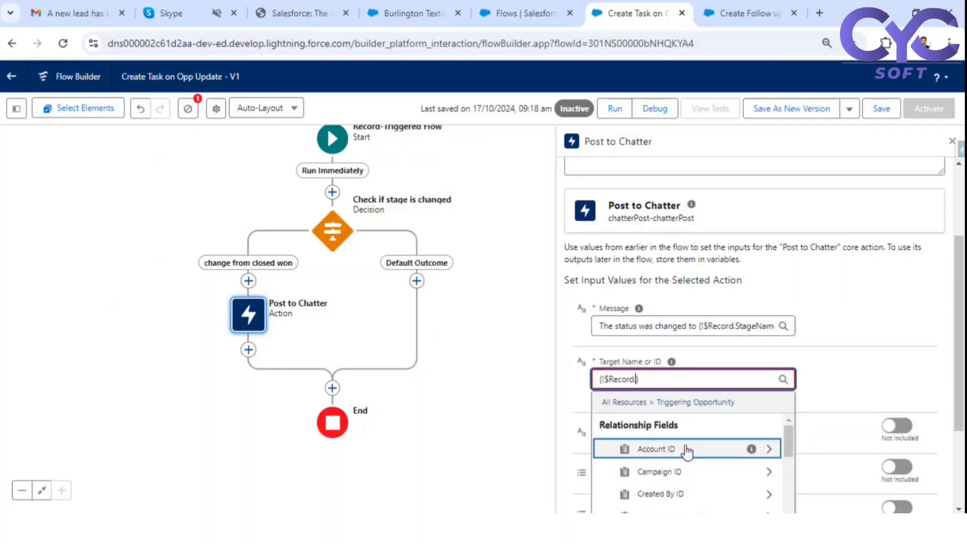
pyautogui.write('id')
pyautogui.scroll(-8, 687, 453)
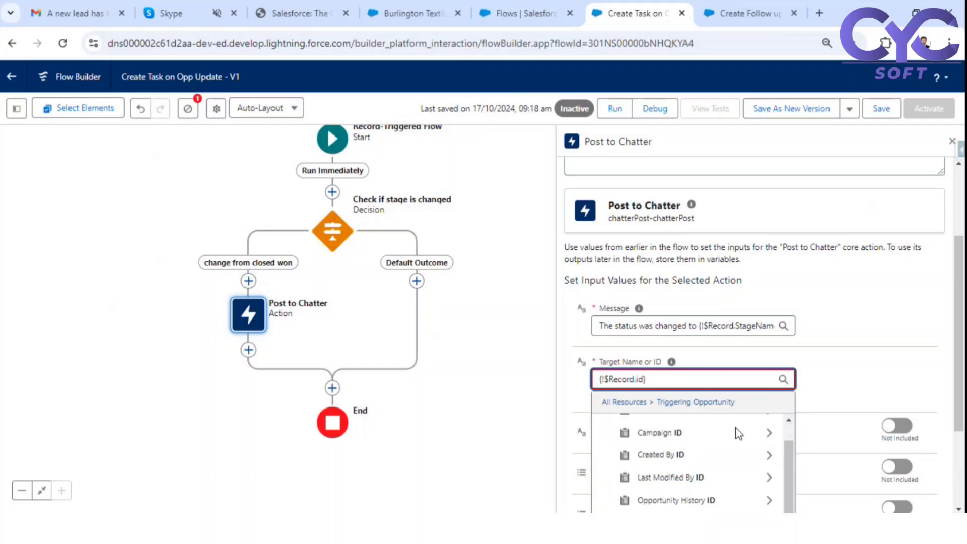
pyautogui.scroll(-5, 686, 476)
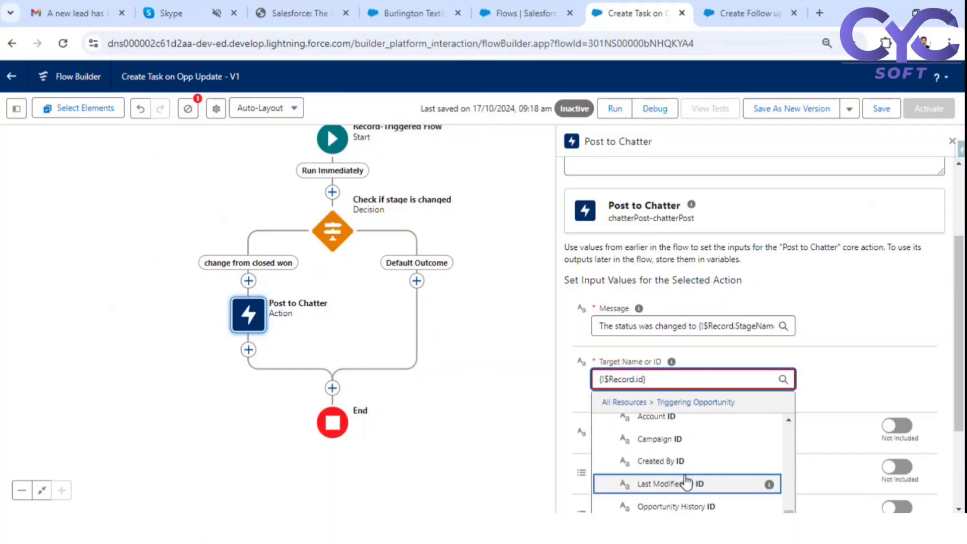
pyautogui.scroll(-2, 708, 461)
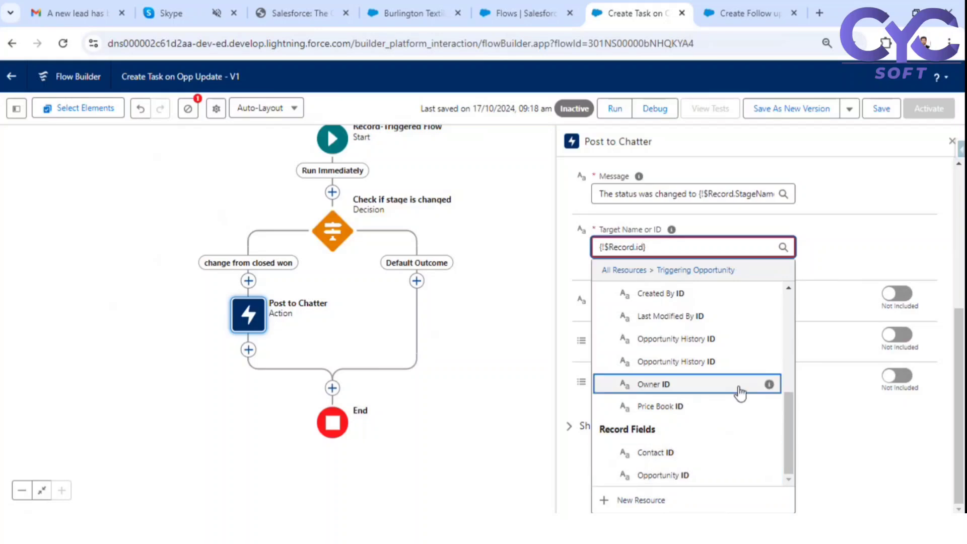
pyautogui.click(682, 475)
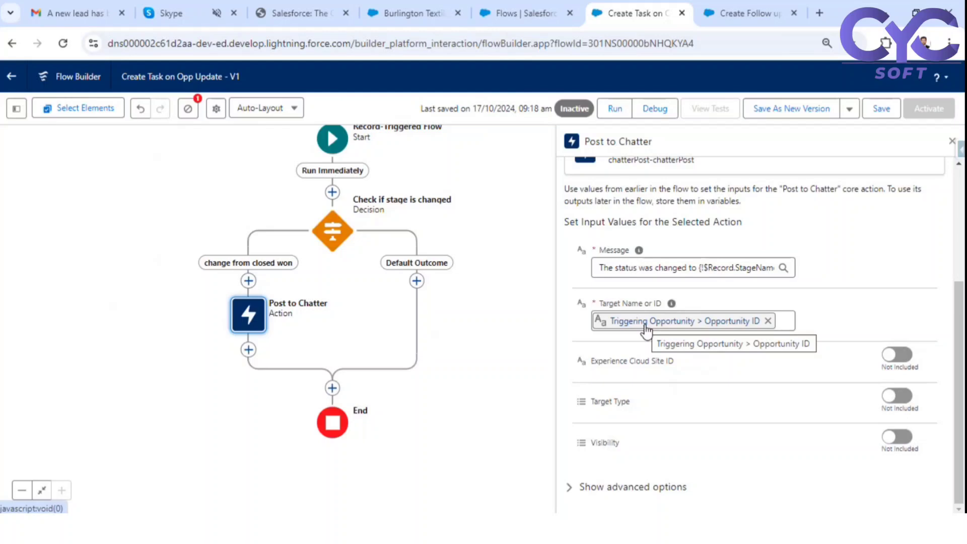
pyautogui.click(701, 322)
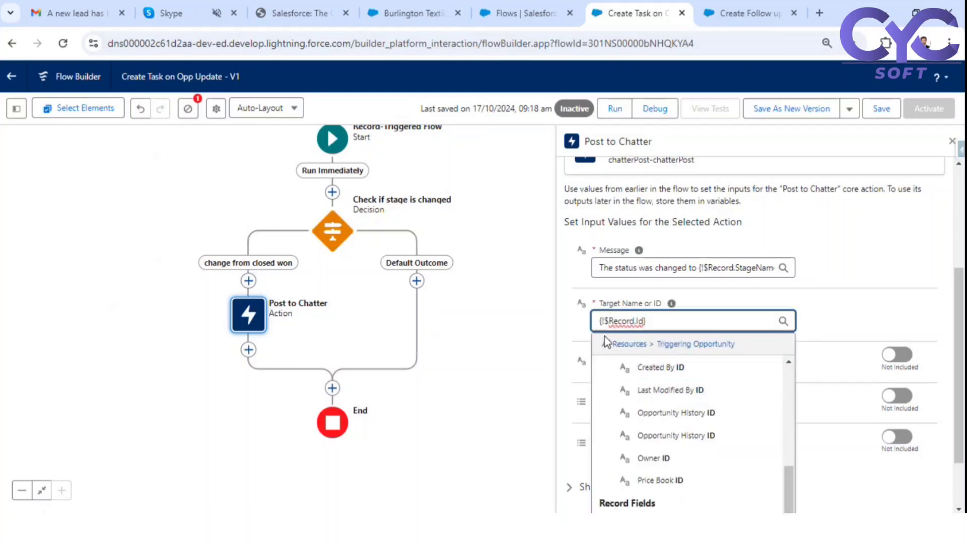
pyautogui.click(830, 308)
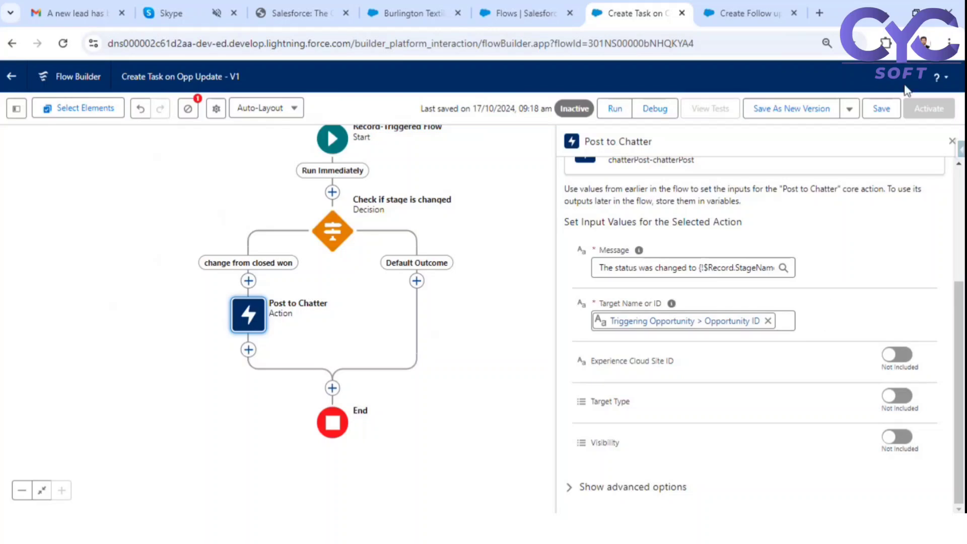
pyautogui.click(881, 111)
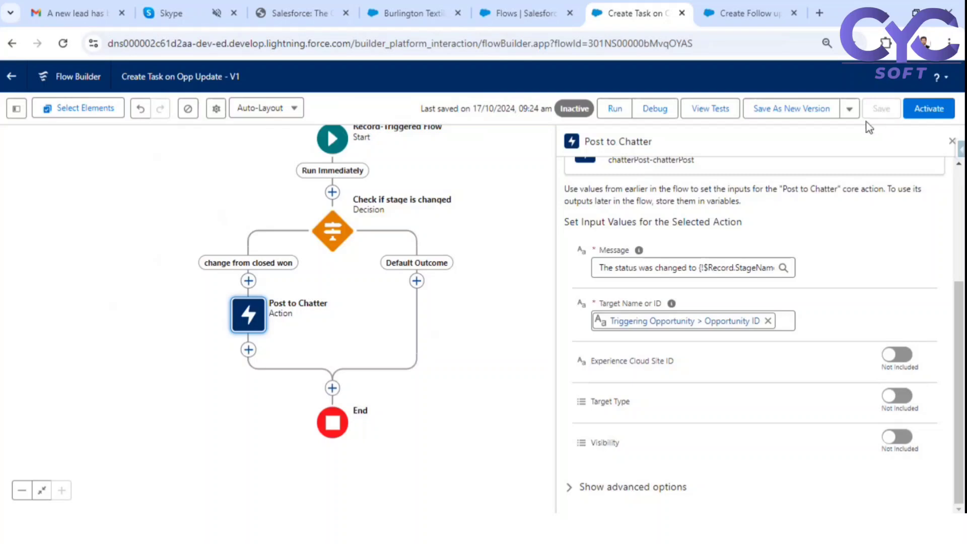
# - End the Default Outcome branch and save the flow
pyautogui.click(416, 280)
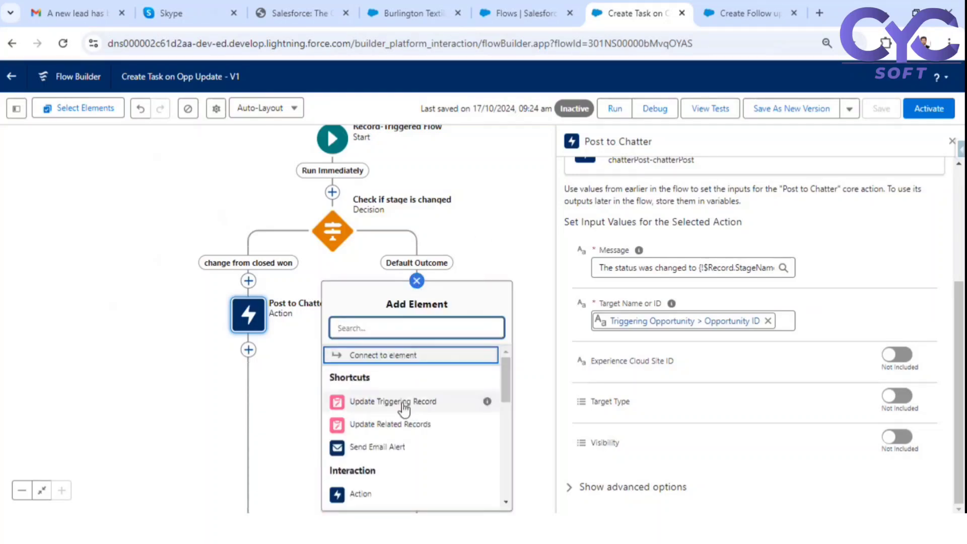
pyautogui.scroll(-5, 412, 443)
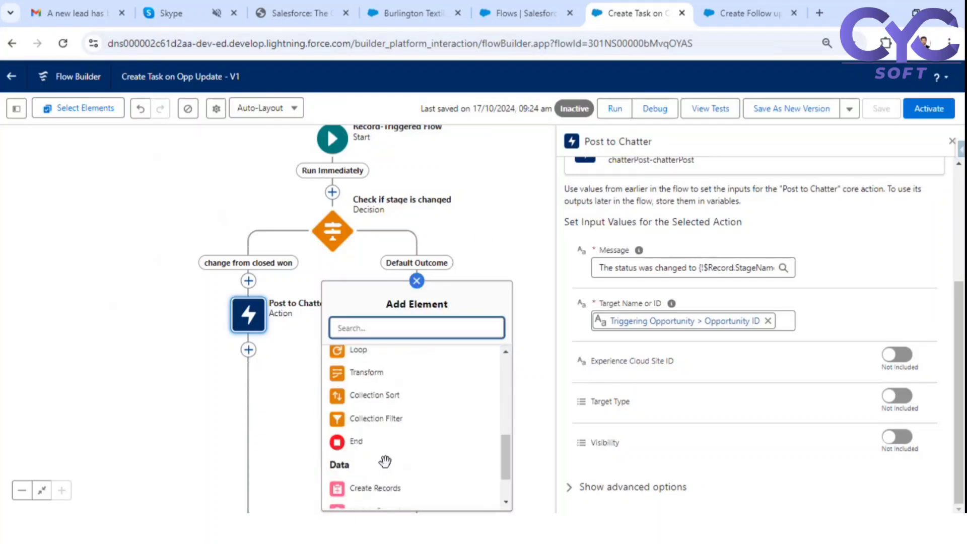
pyautogui.click(362, 441)
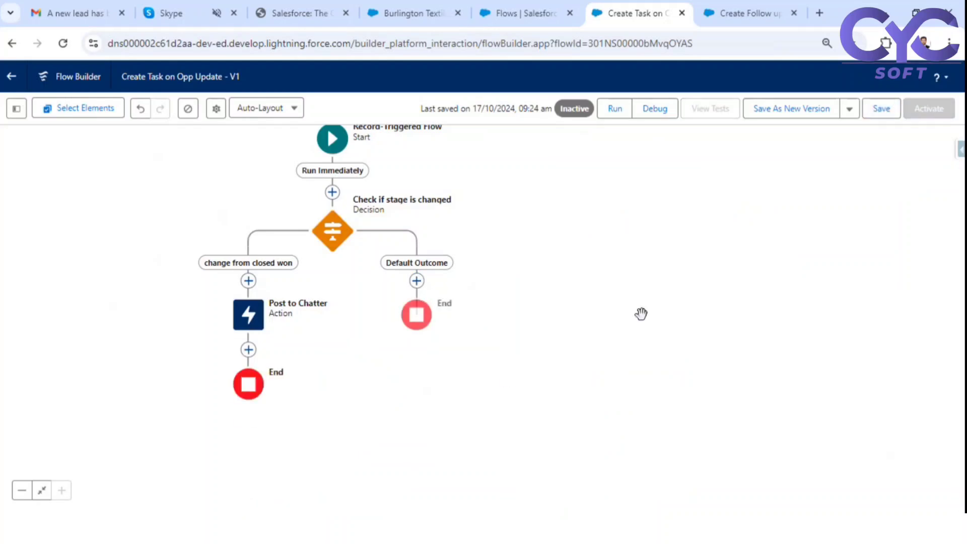
pyautogui.click(881, 111)
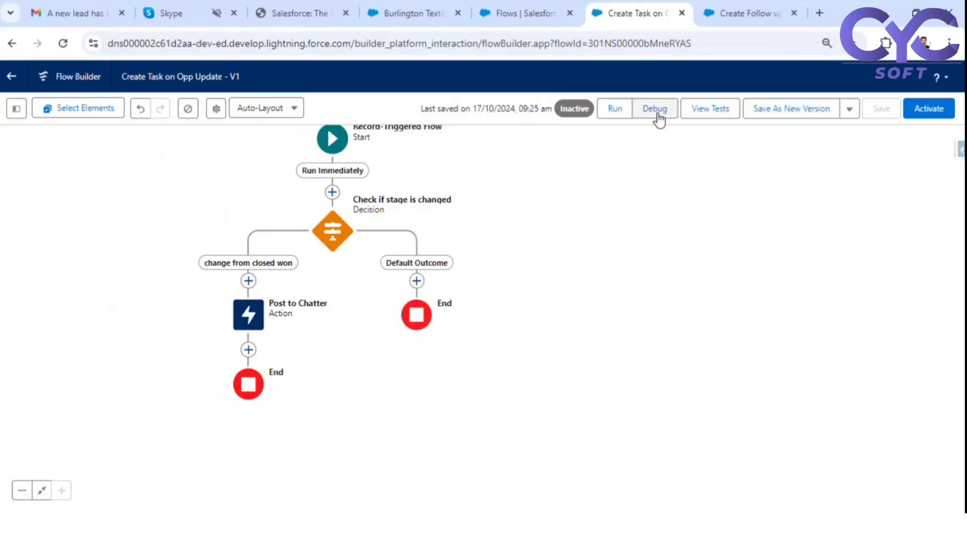
# - Run a debug with Burlington Textiles Weaving Plant Generator as the triggering opportunity
pyautogui.click(655, 108)
pyautogui.scroll(-2, 397, 317)
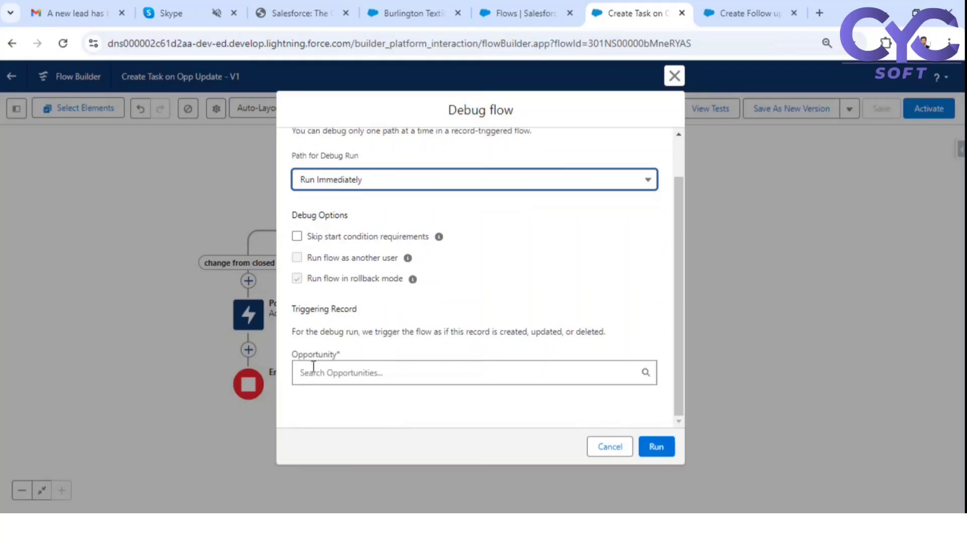
pyautogui.click(359, 371)
pyautogui.click(539, 402)
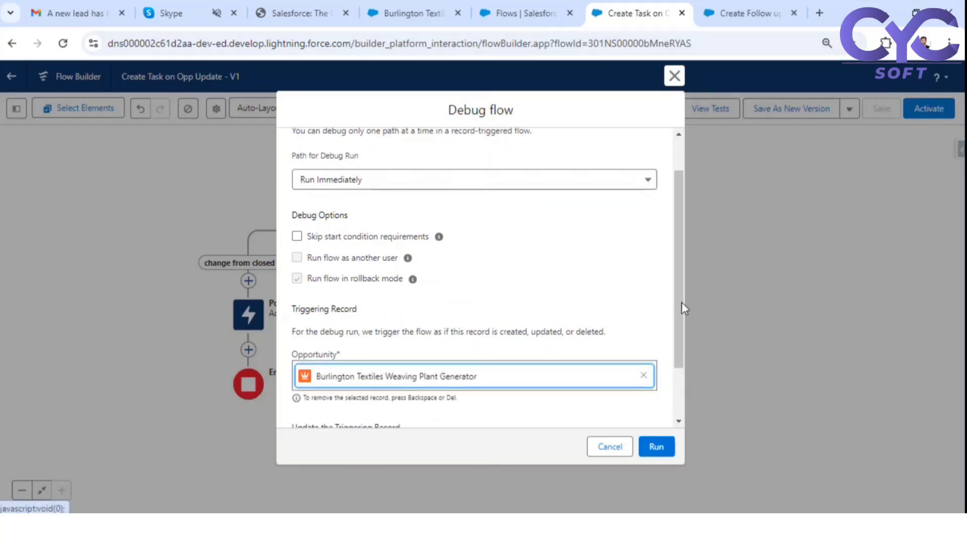
pyautogui.scroll(-3, 611, 283)
pyautogui.click(664, 444)
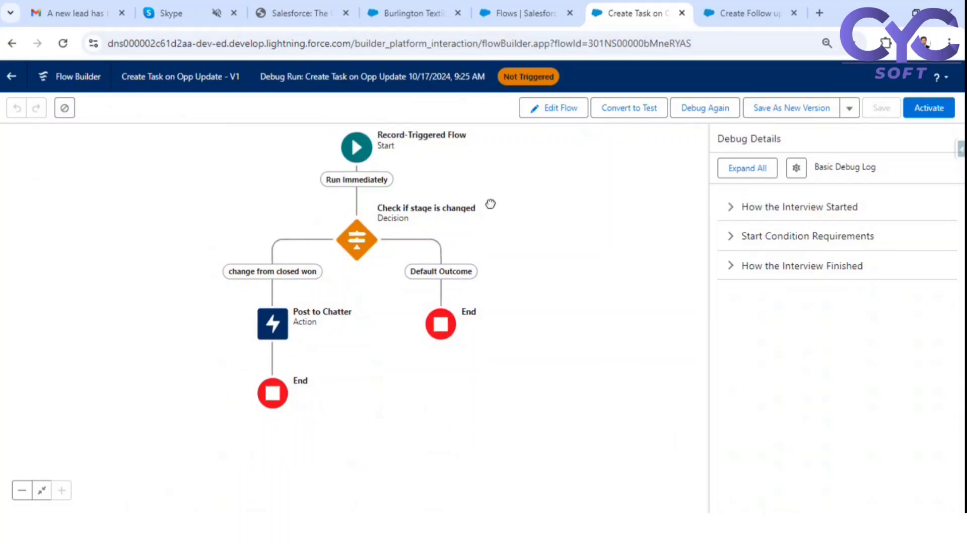
# - Change the Start element's condition value from Payment Pending to Closed Won and save
pyautogui.click(386, 174)
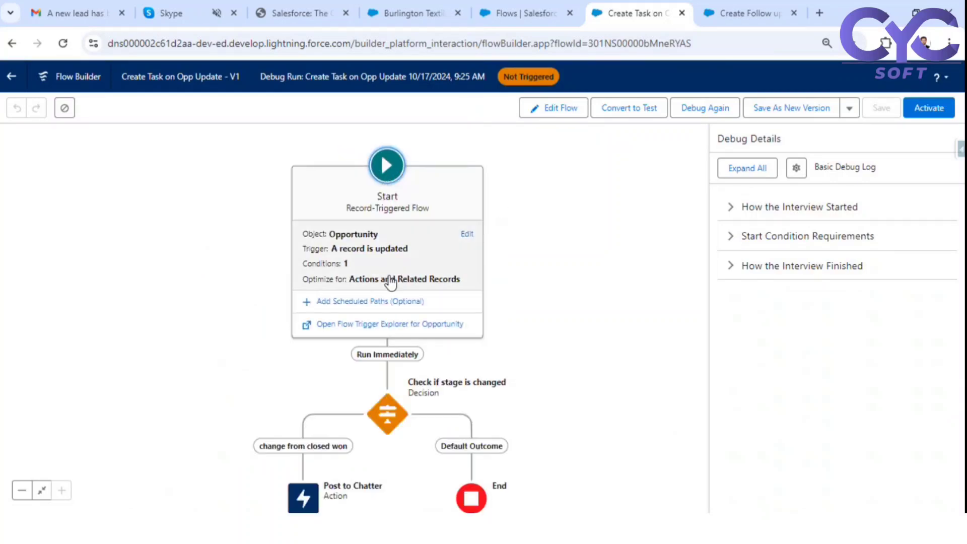
pyautogui.click(396, 255)
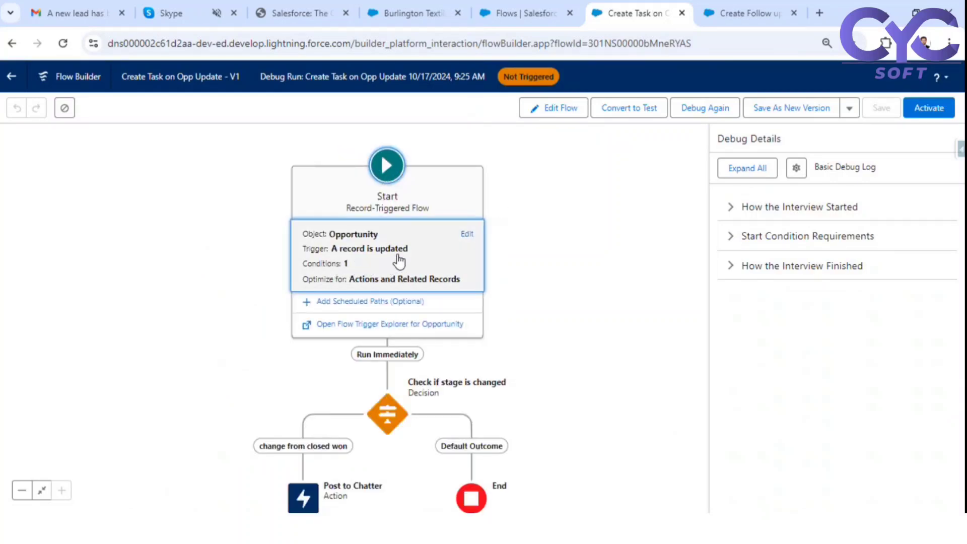
pyautogui.scroll(-4, 592, 378)
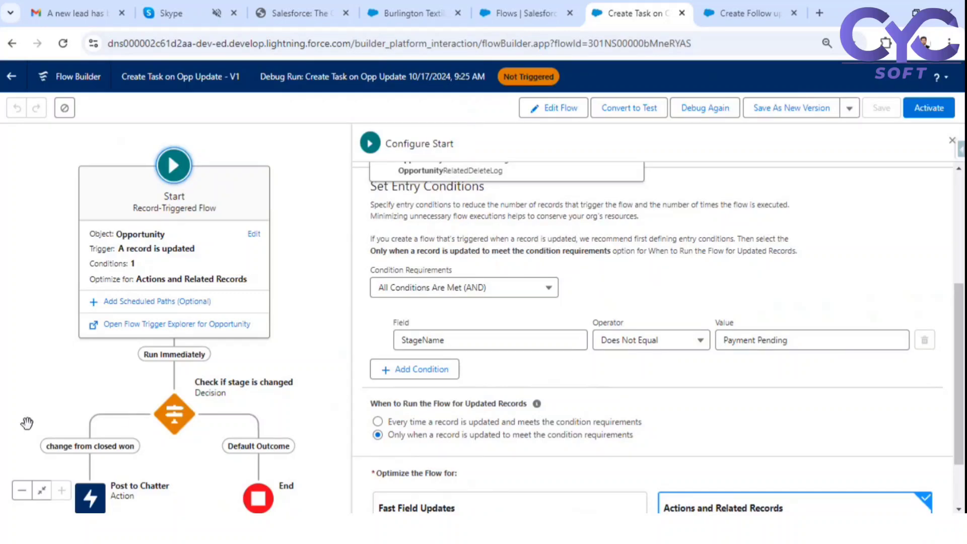
pyautogui.click(807, 337)
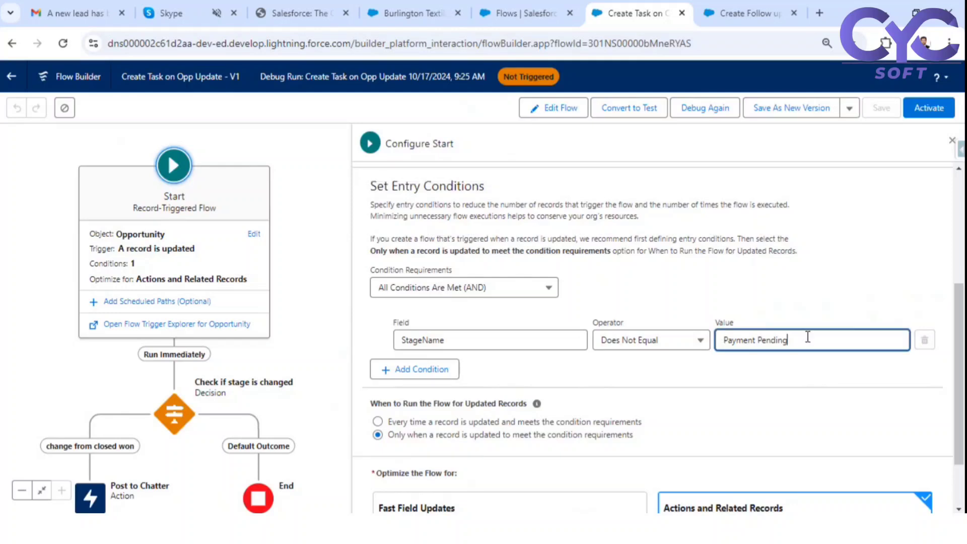
pyautogui.moveTo(807, 337); pyautogui.dragTo(676, 344)
pyautogui.write('closed')
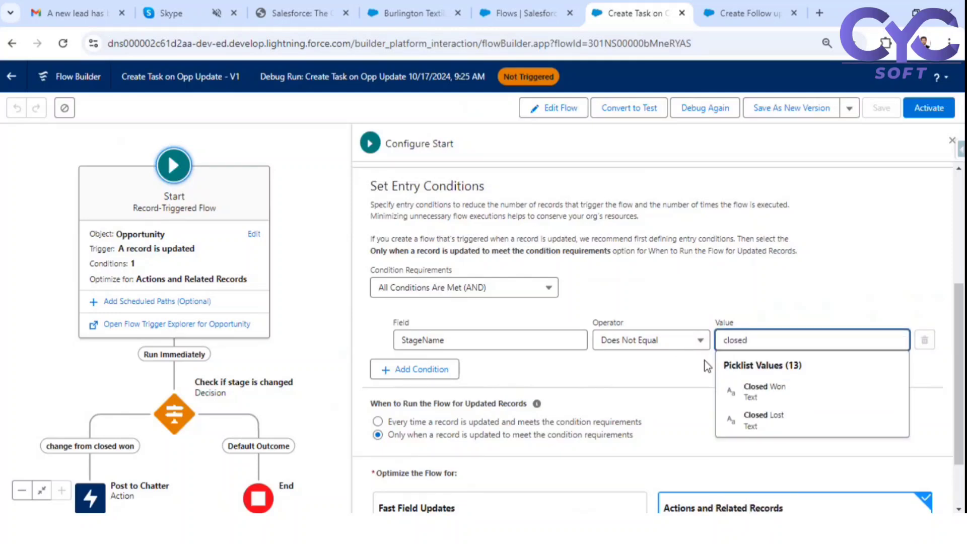
pyautogui.click(758, 393)
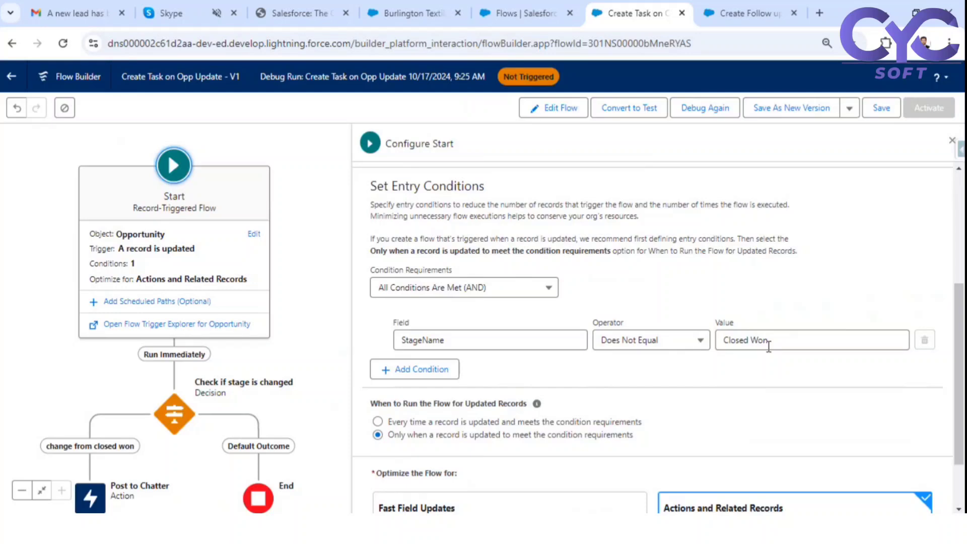
pyautogui.click(876, 107)
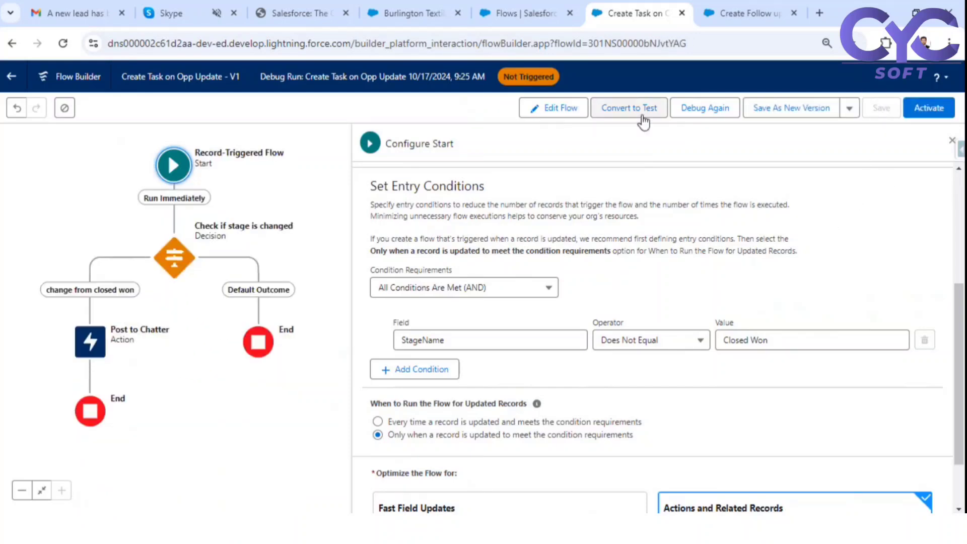
# - Rerun the debug against the same opportunity record
pyautogui.click(704, 108)
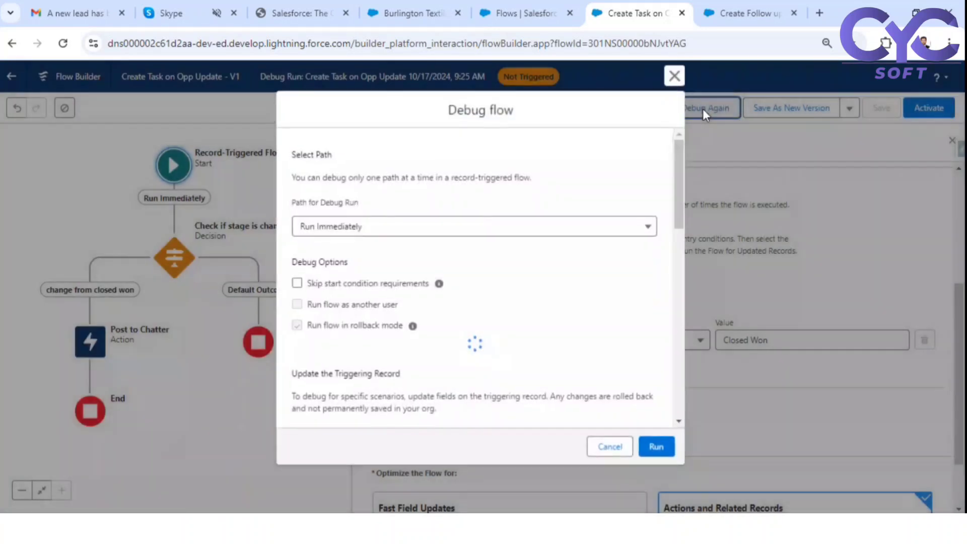
pyautogui.scroll(-5, 455, 314)
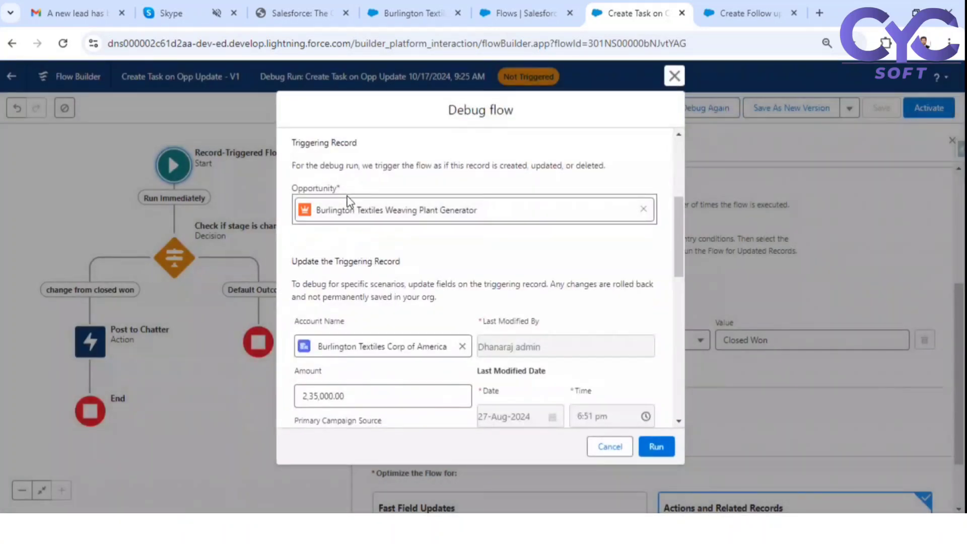
pyautogui.scroll(-3, 433, 361)
pyautogui.scroll(-5, 508, 324)
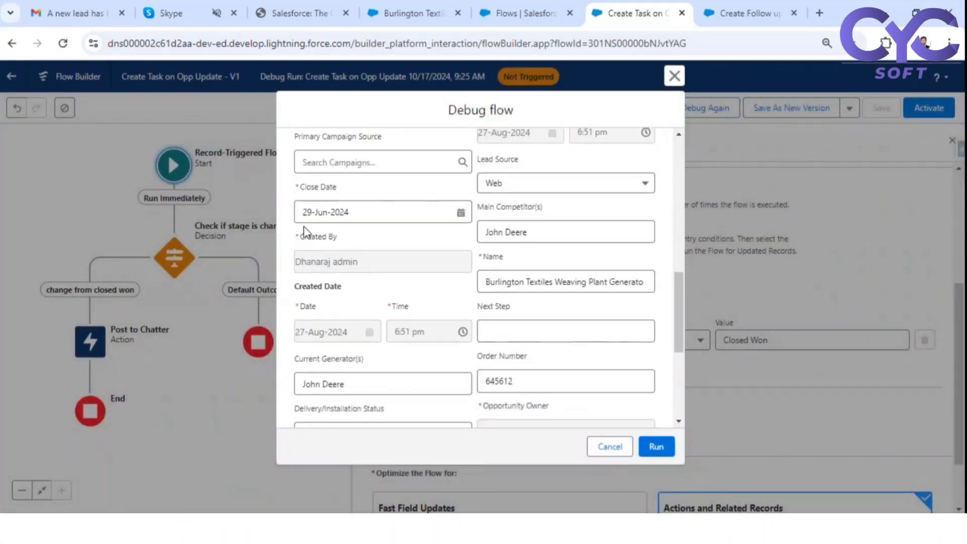
pyautogui.scroll(5, 507, 326)
pyautogui.scroll(-10, 424, 312)
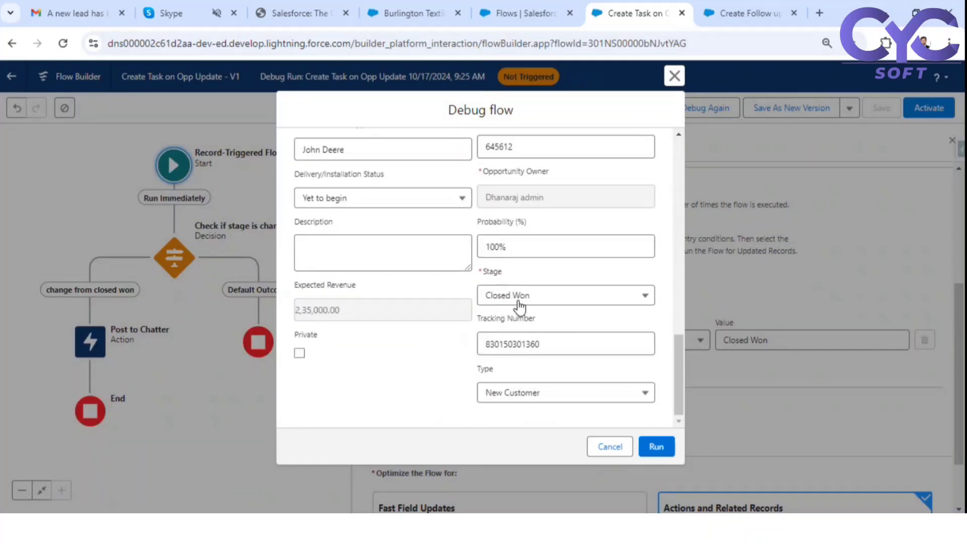
pyautogui.click(655, 447)
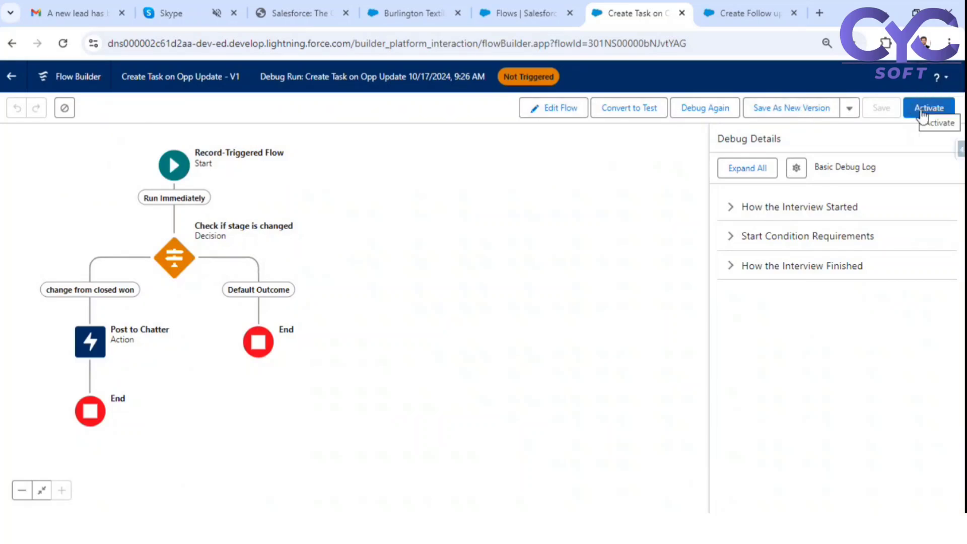
# - Debug again with the record's Stage set to Payment Pending, then activate the flow
pyautogui.click(708, 115)
pyautogui.scroll(-5, 534, 284)
pyautogui.scroll(-10, 534, 285)
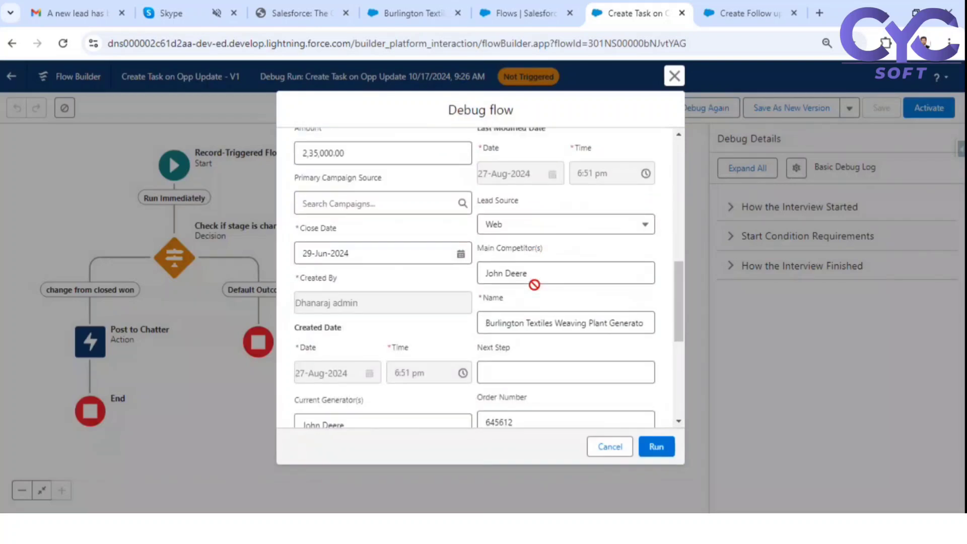
pyautogui.click(553, 301)
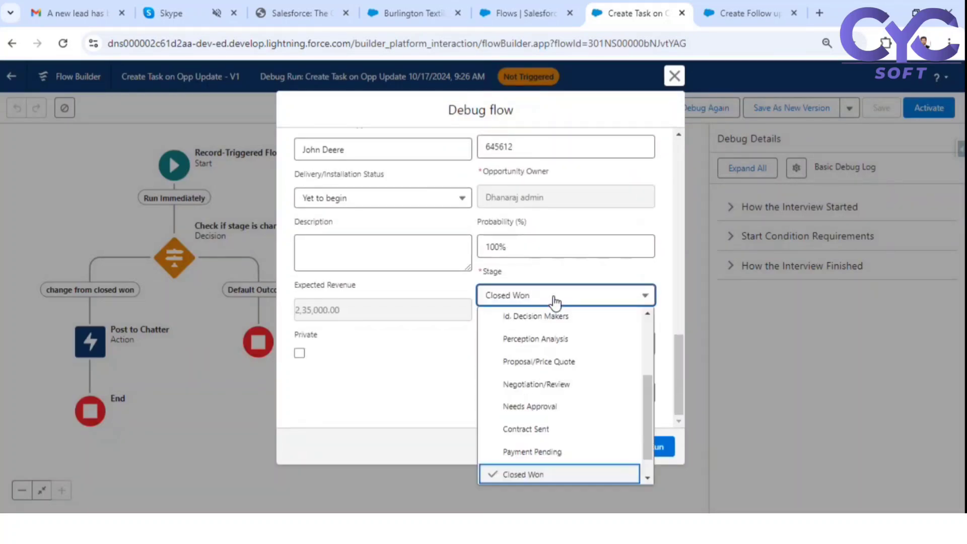
pyautogui.click(518, 455)
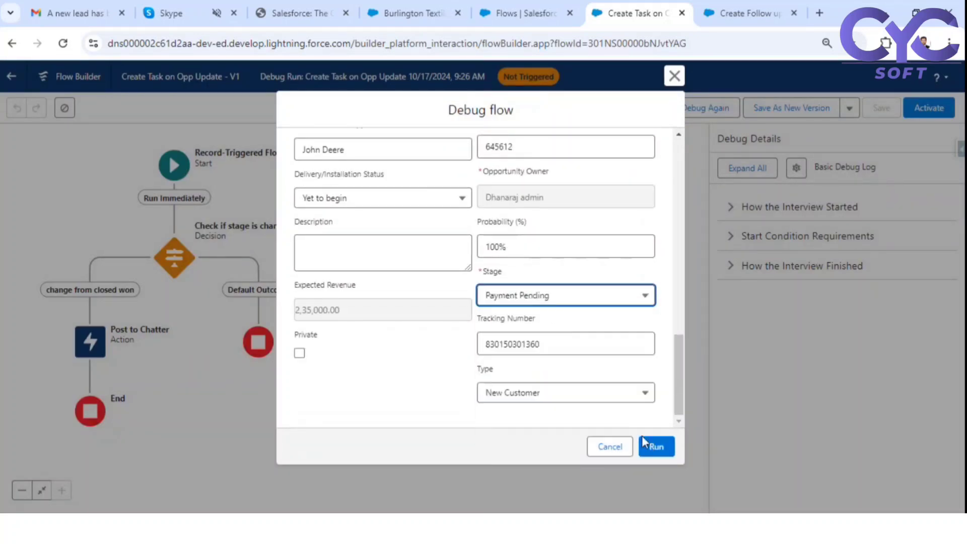
pyautogui.click(654, 448)
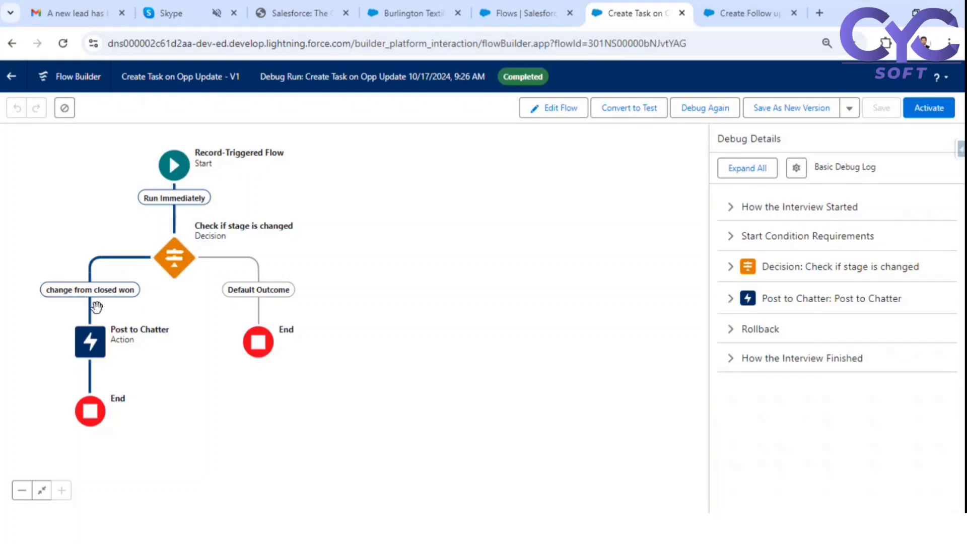
pyautogui.click(928, 110)
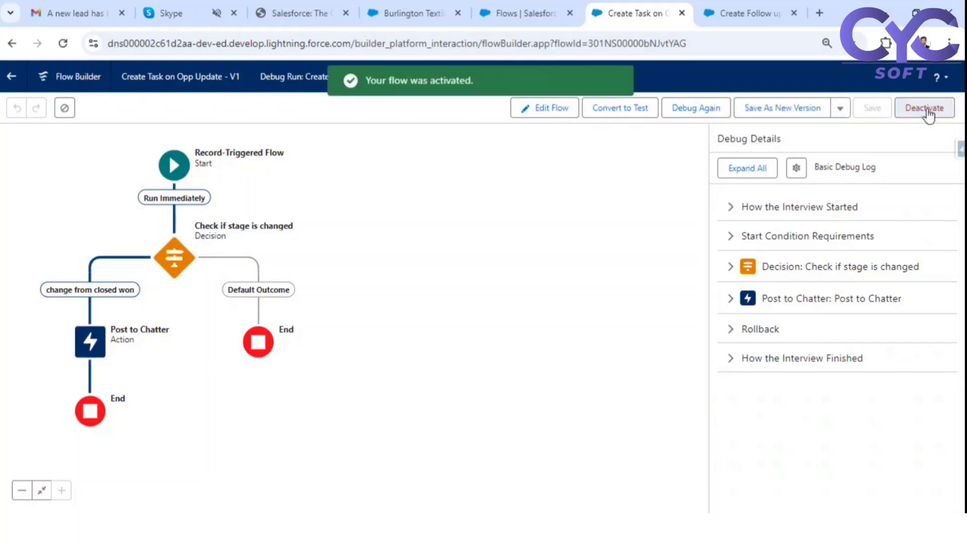
# - Reload the Burlington Textiles opportunity, show its Chatter feed, and mark Payment Pending as current stage
pyautogui.click(425, 15)
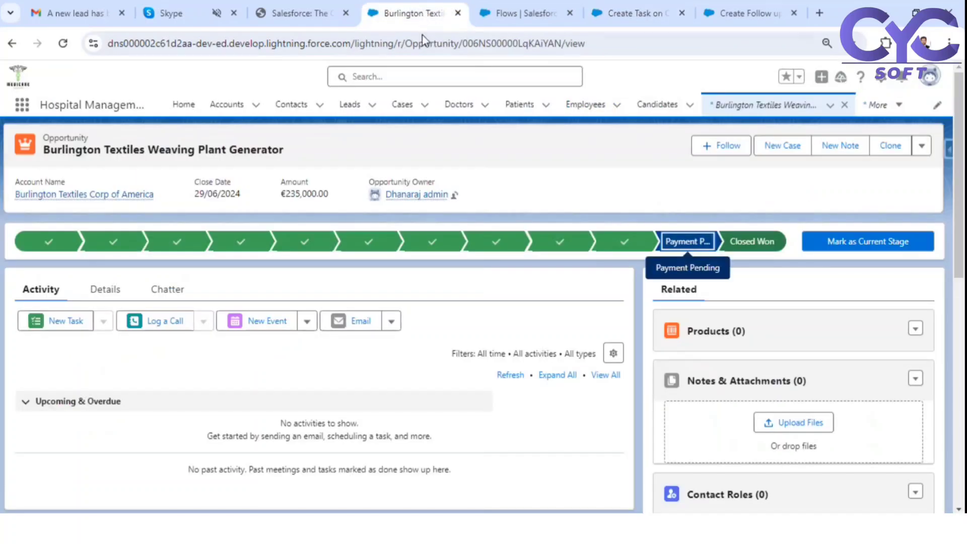
pyautogui.click(63, 43)
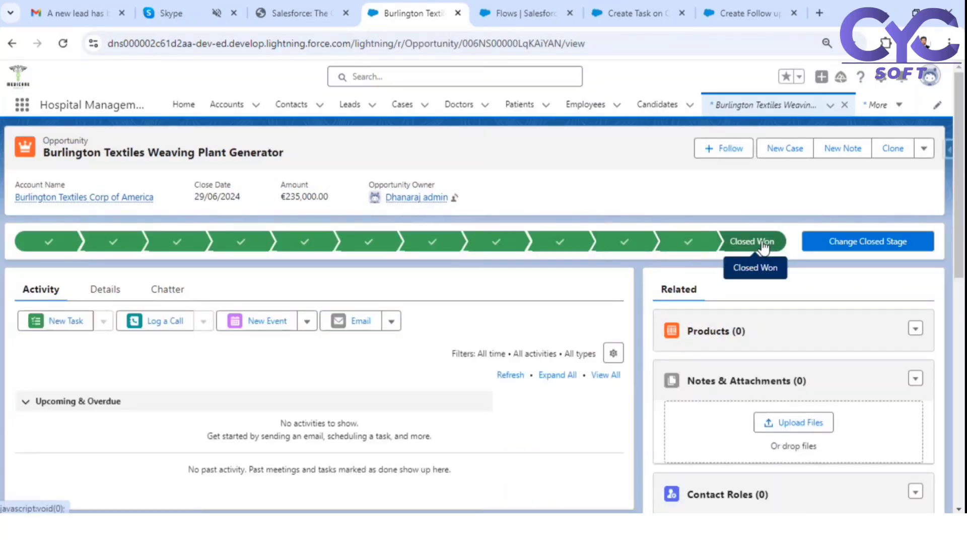
pyautogui.click(175, 294)
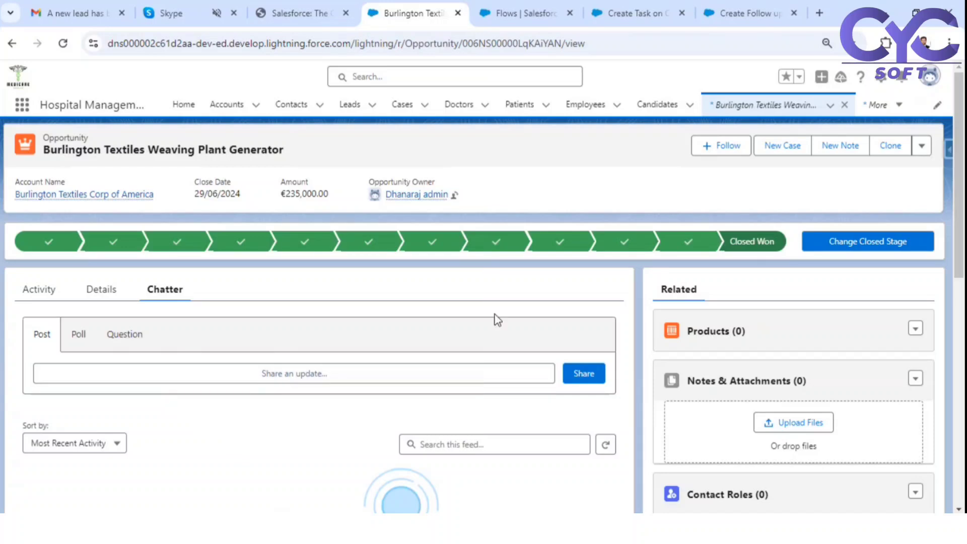
pyautogui.click(715, 244)
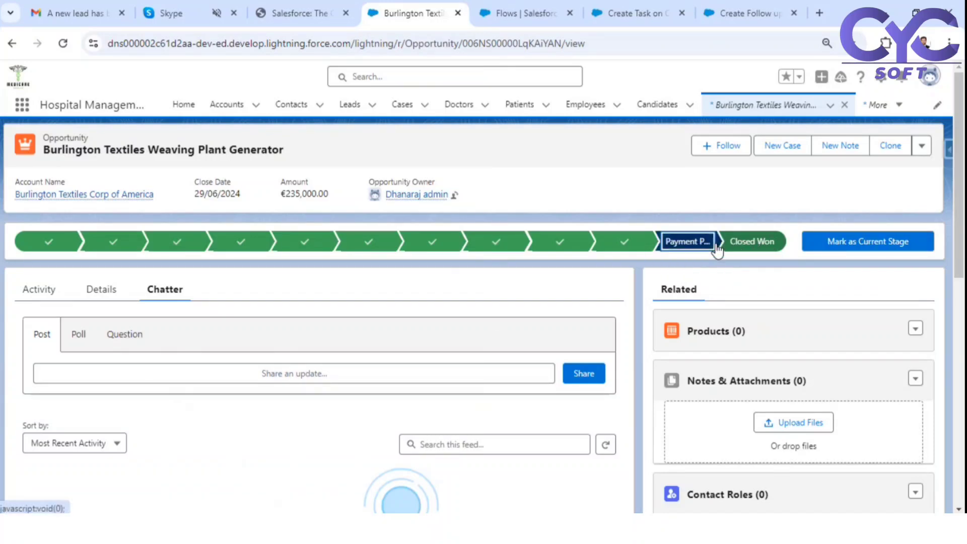
pyautogui.click(864, 242)
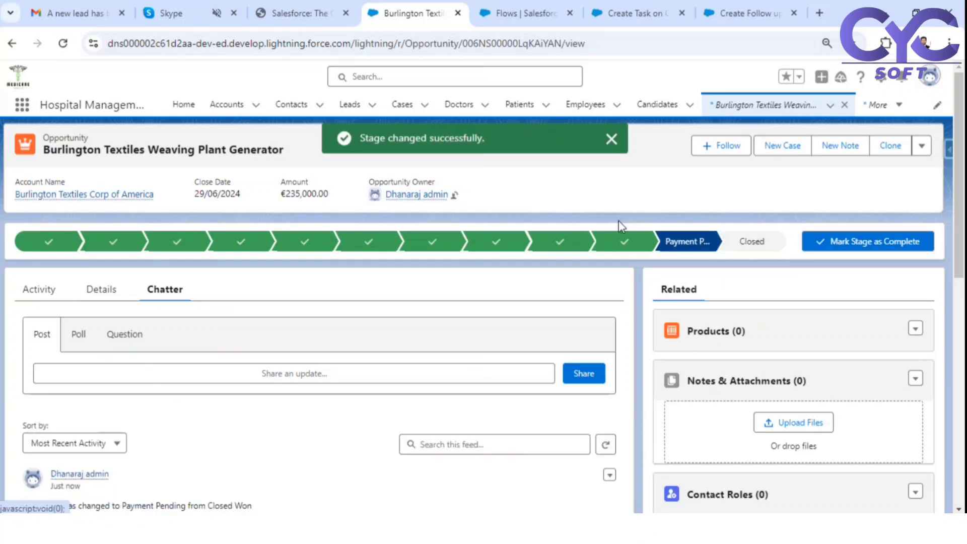
# - Inspect the Chatter feed's status-change post from the flow
pyautogui.scroll(-4, 408, 307)
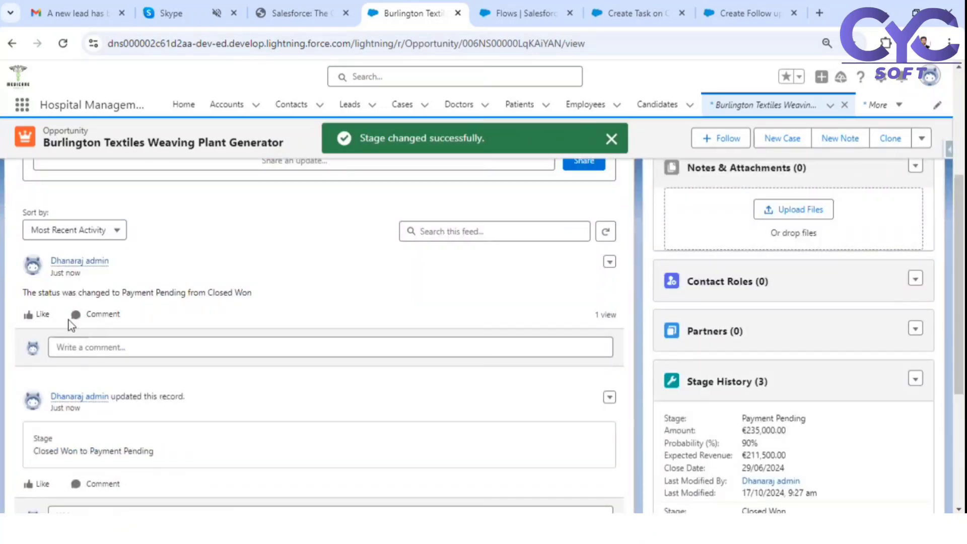
pyautogui.moveTo(25, 295); pyautogui.dragTo(192, 292)
pyautogui.click(130, 297)
pyautogui.moveTo(253, 296); pyautogui.dragTo(61, 288)
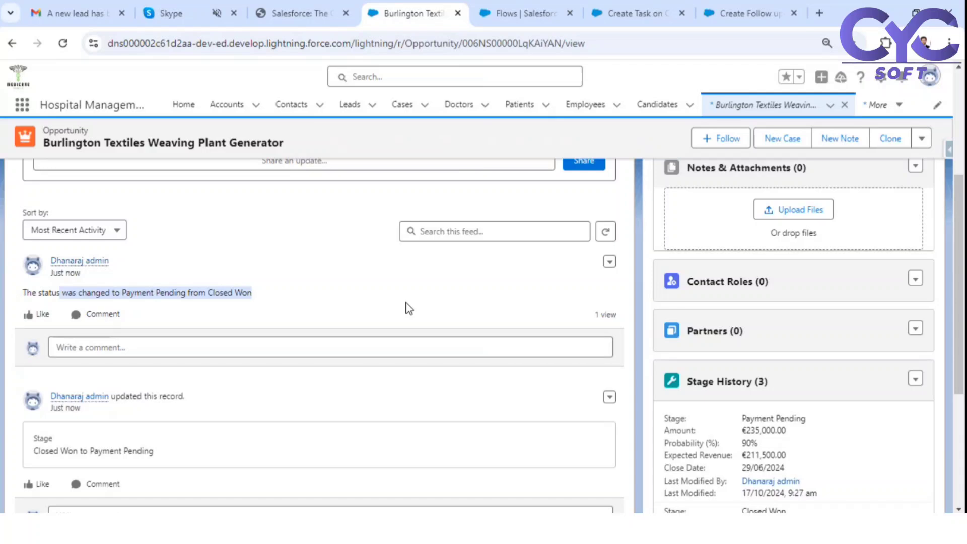
pyautogui.scroll(4, 409, 308)
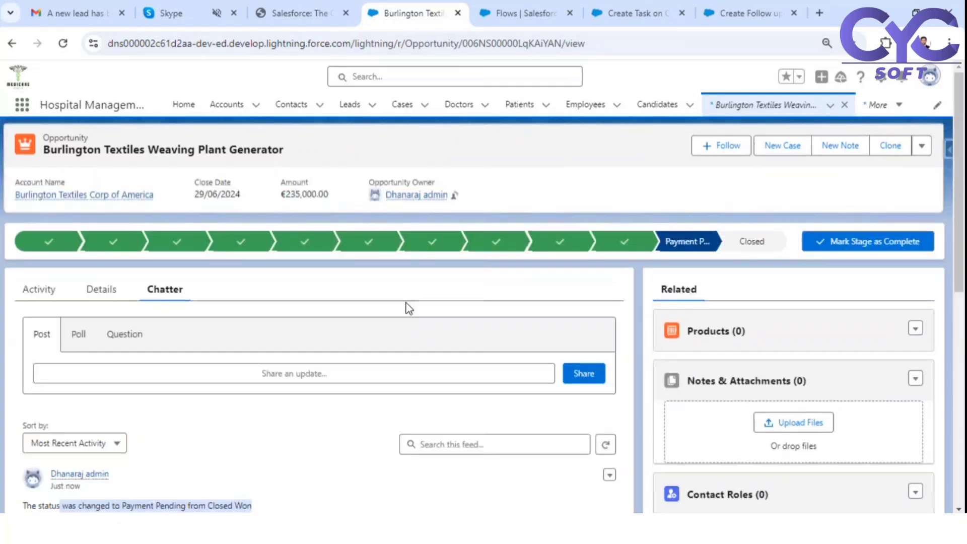